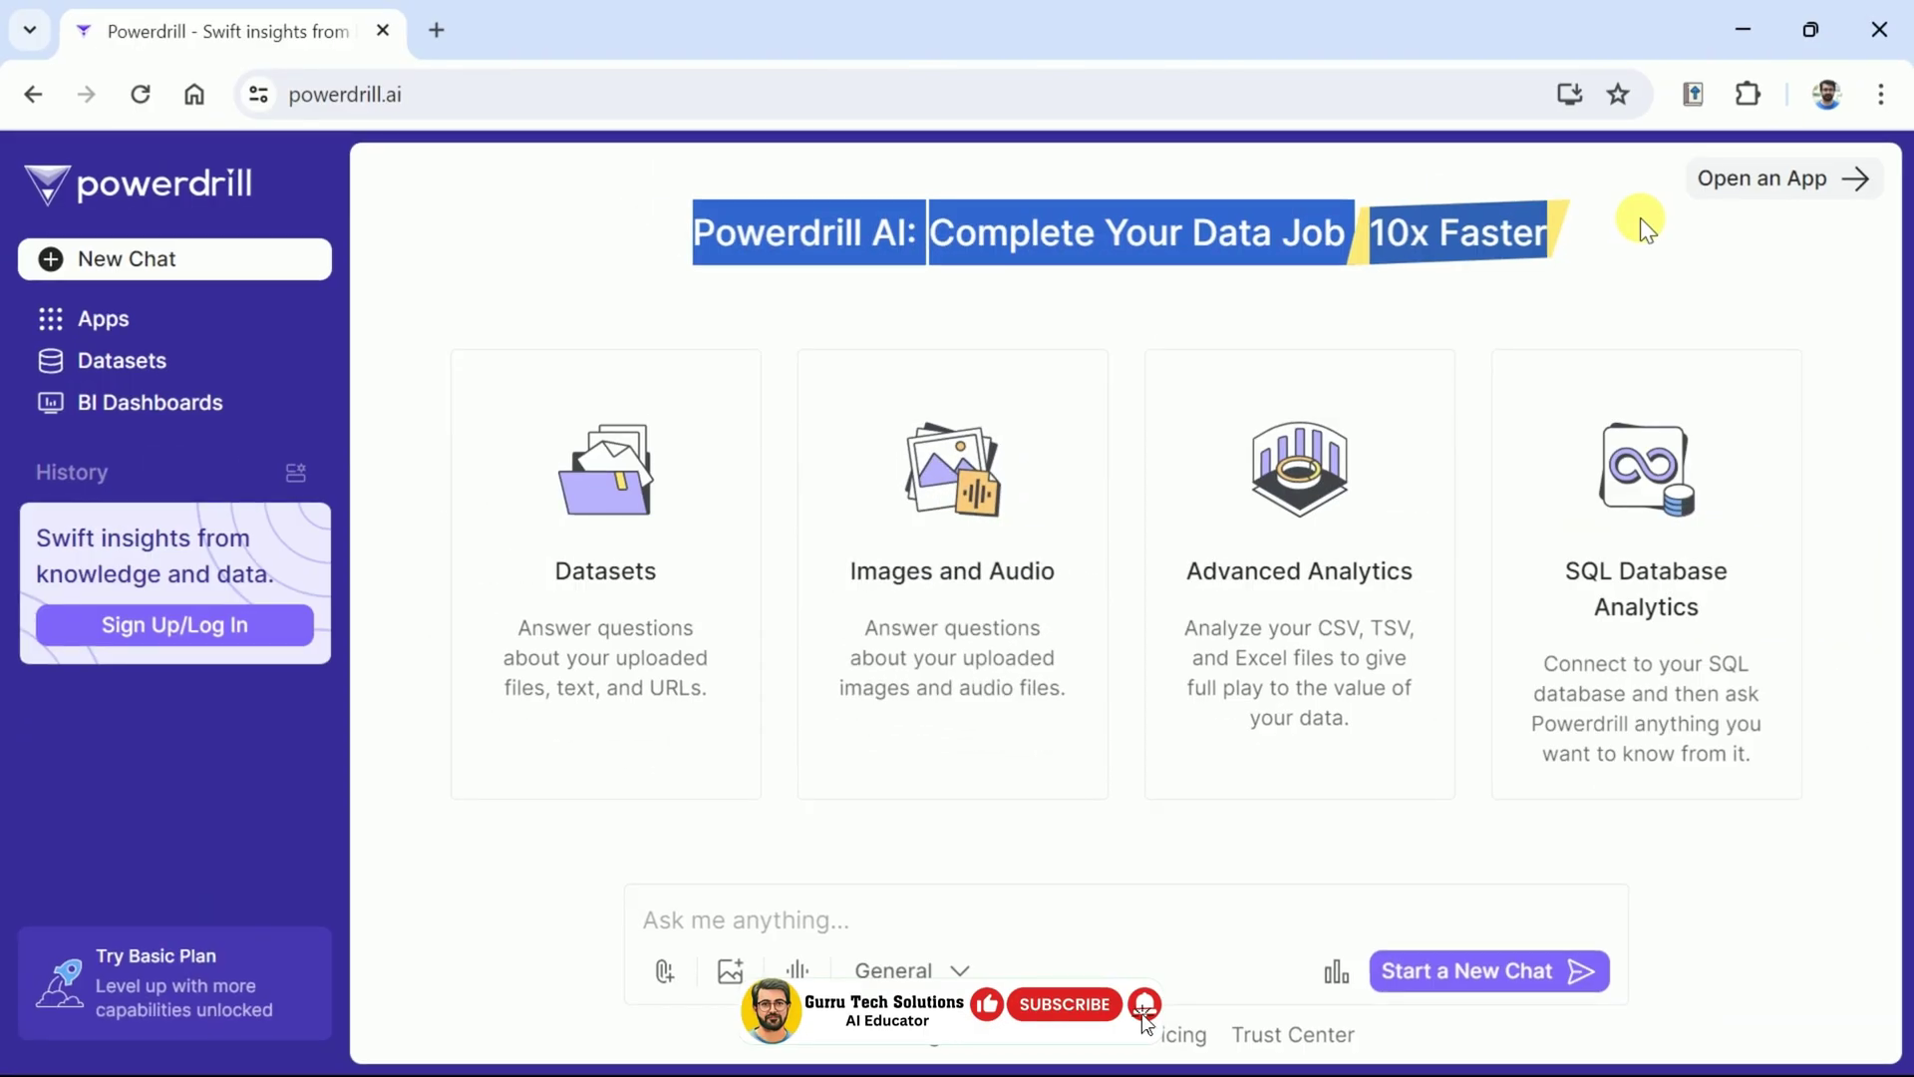
- Sign up for Powerdrill AI using the Sign Up with Google option
click(1585, 329)
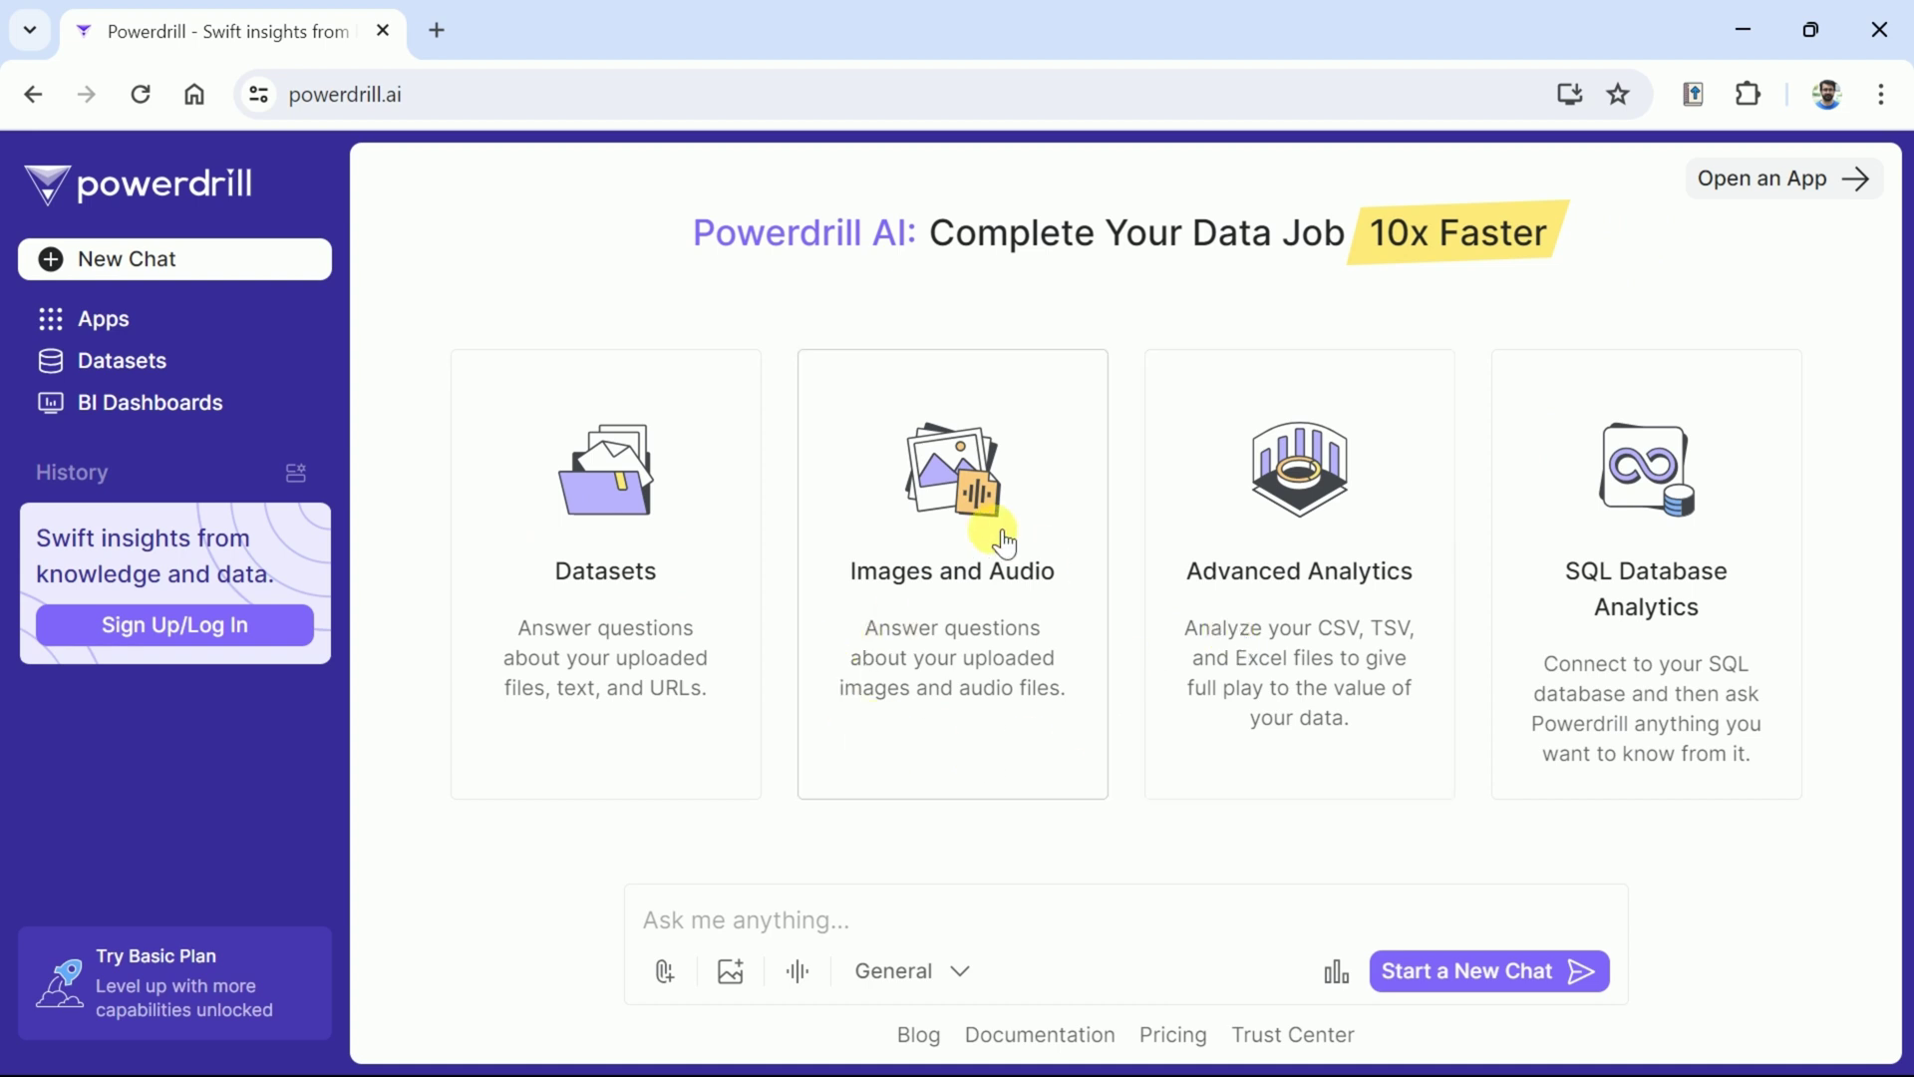
click(172, 626)
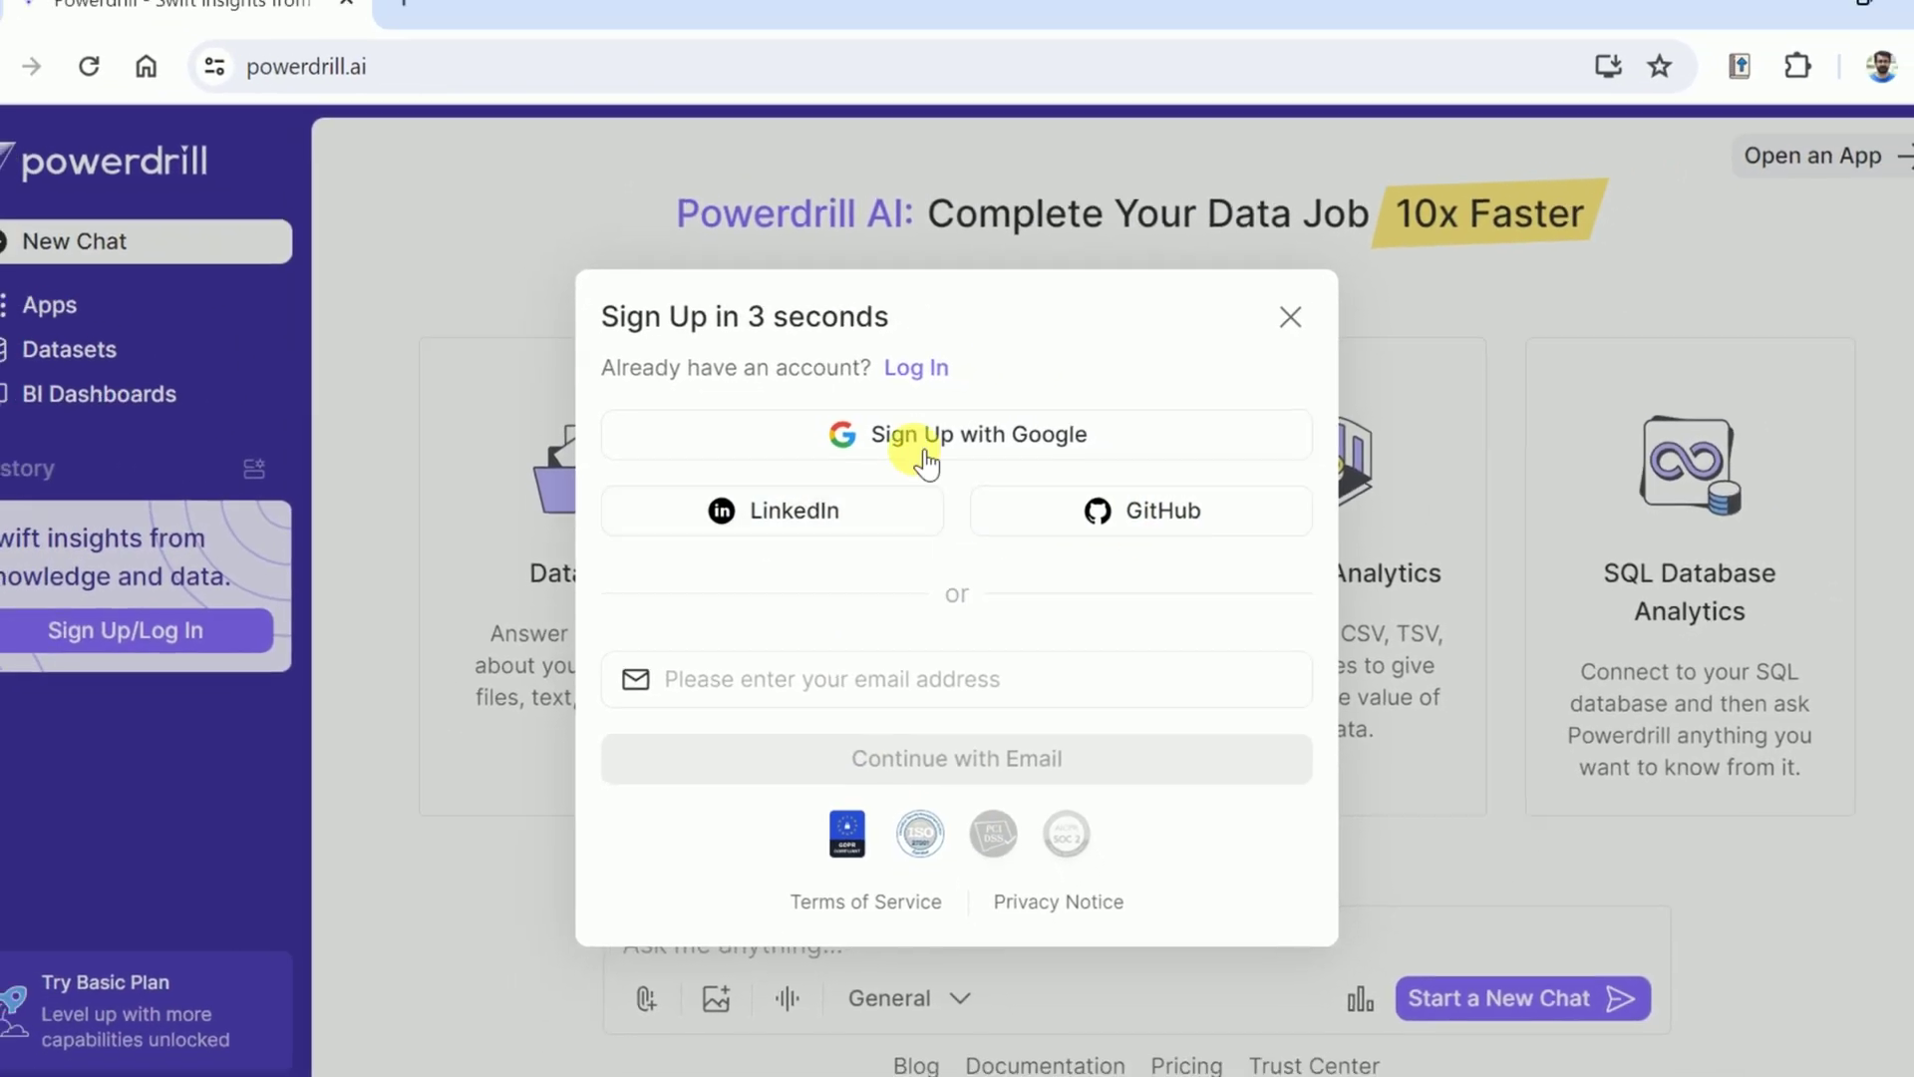
click(925, 459)
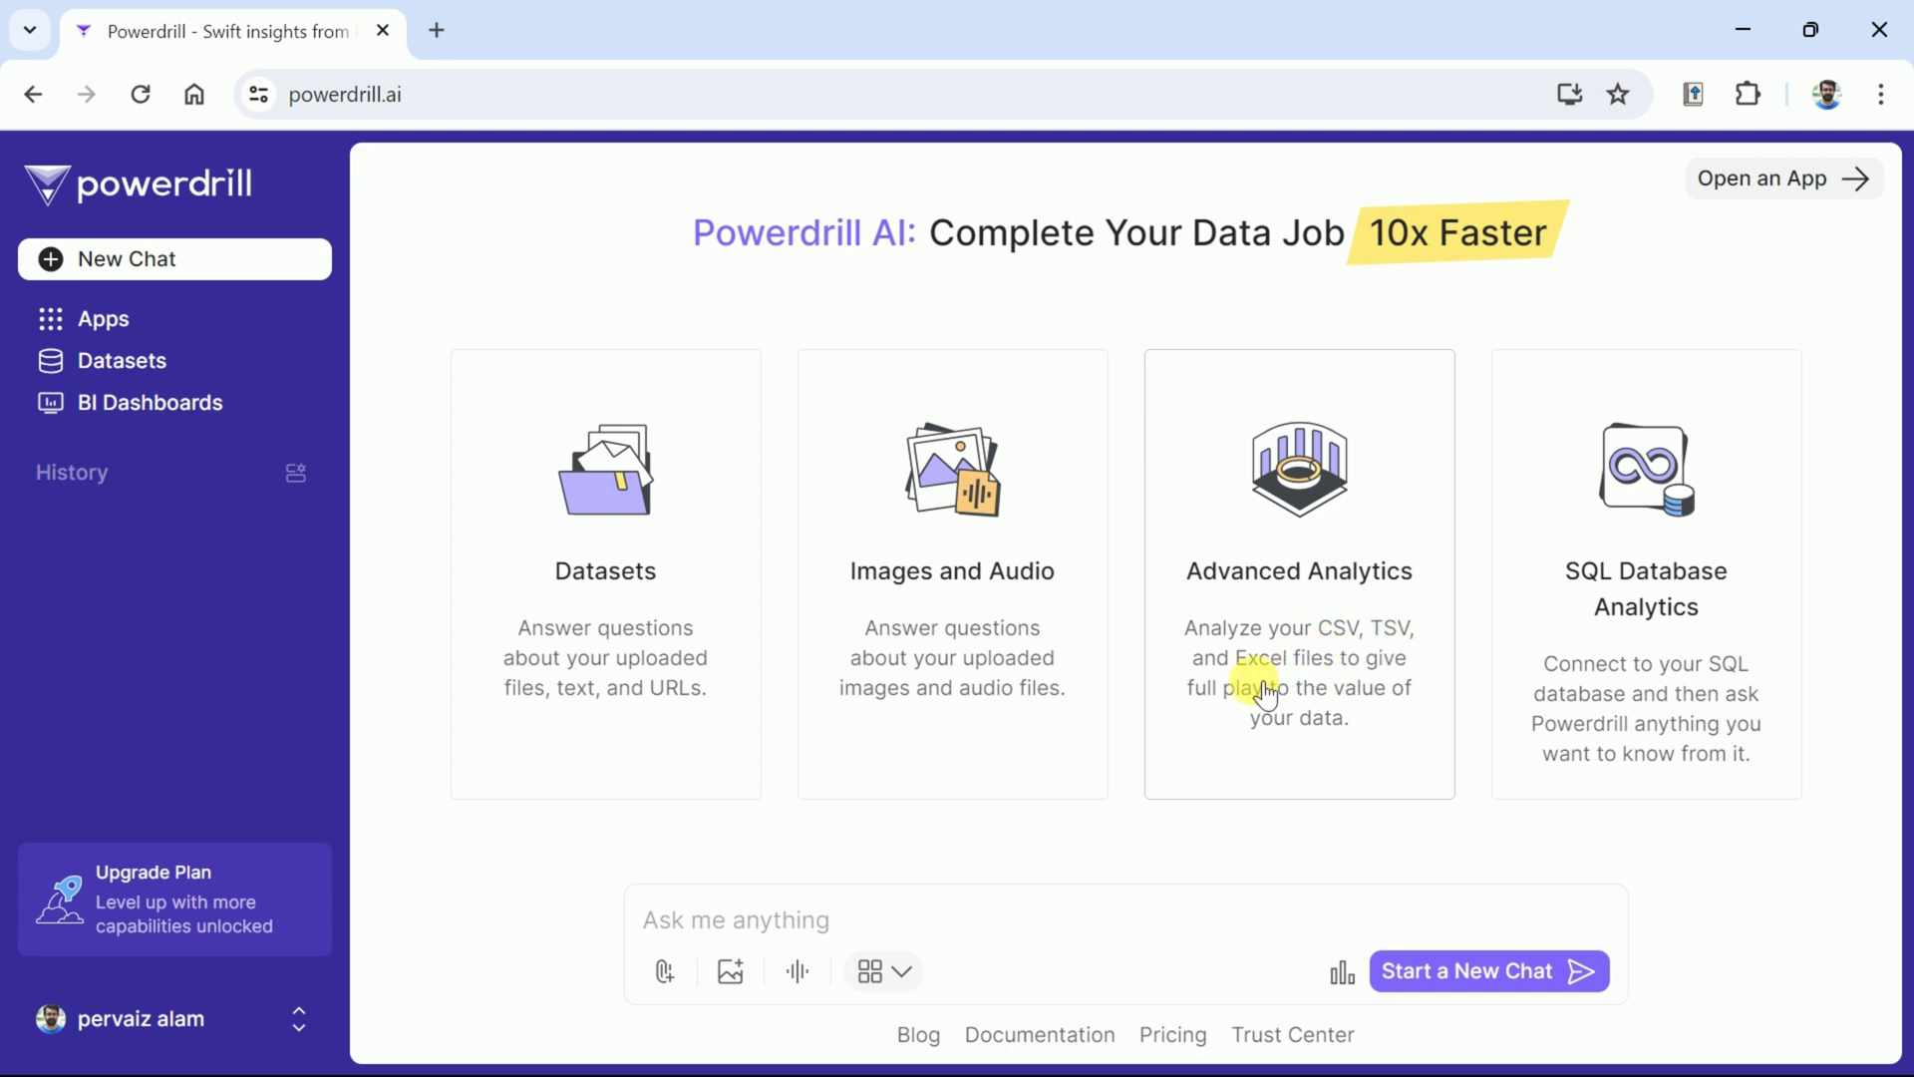
- Start an Advanced Analytics chat on a new dataset and pick the cleaned_income_by_major_age CSV
click(1308, 599)
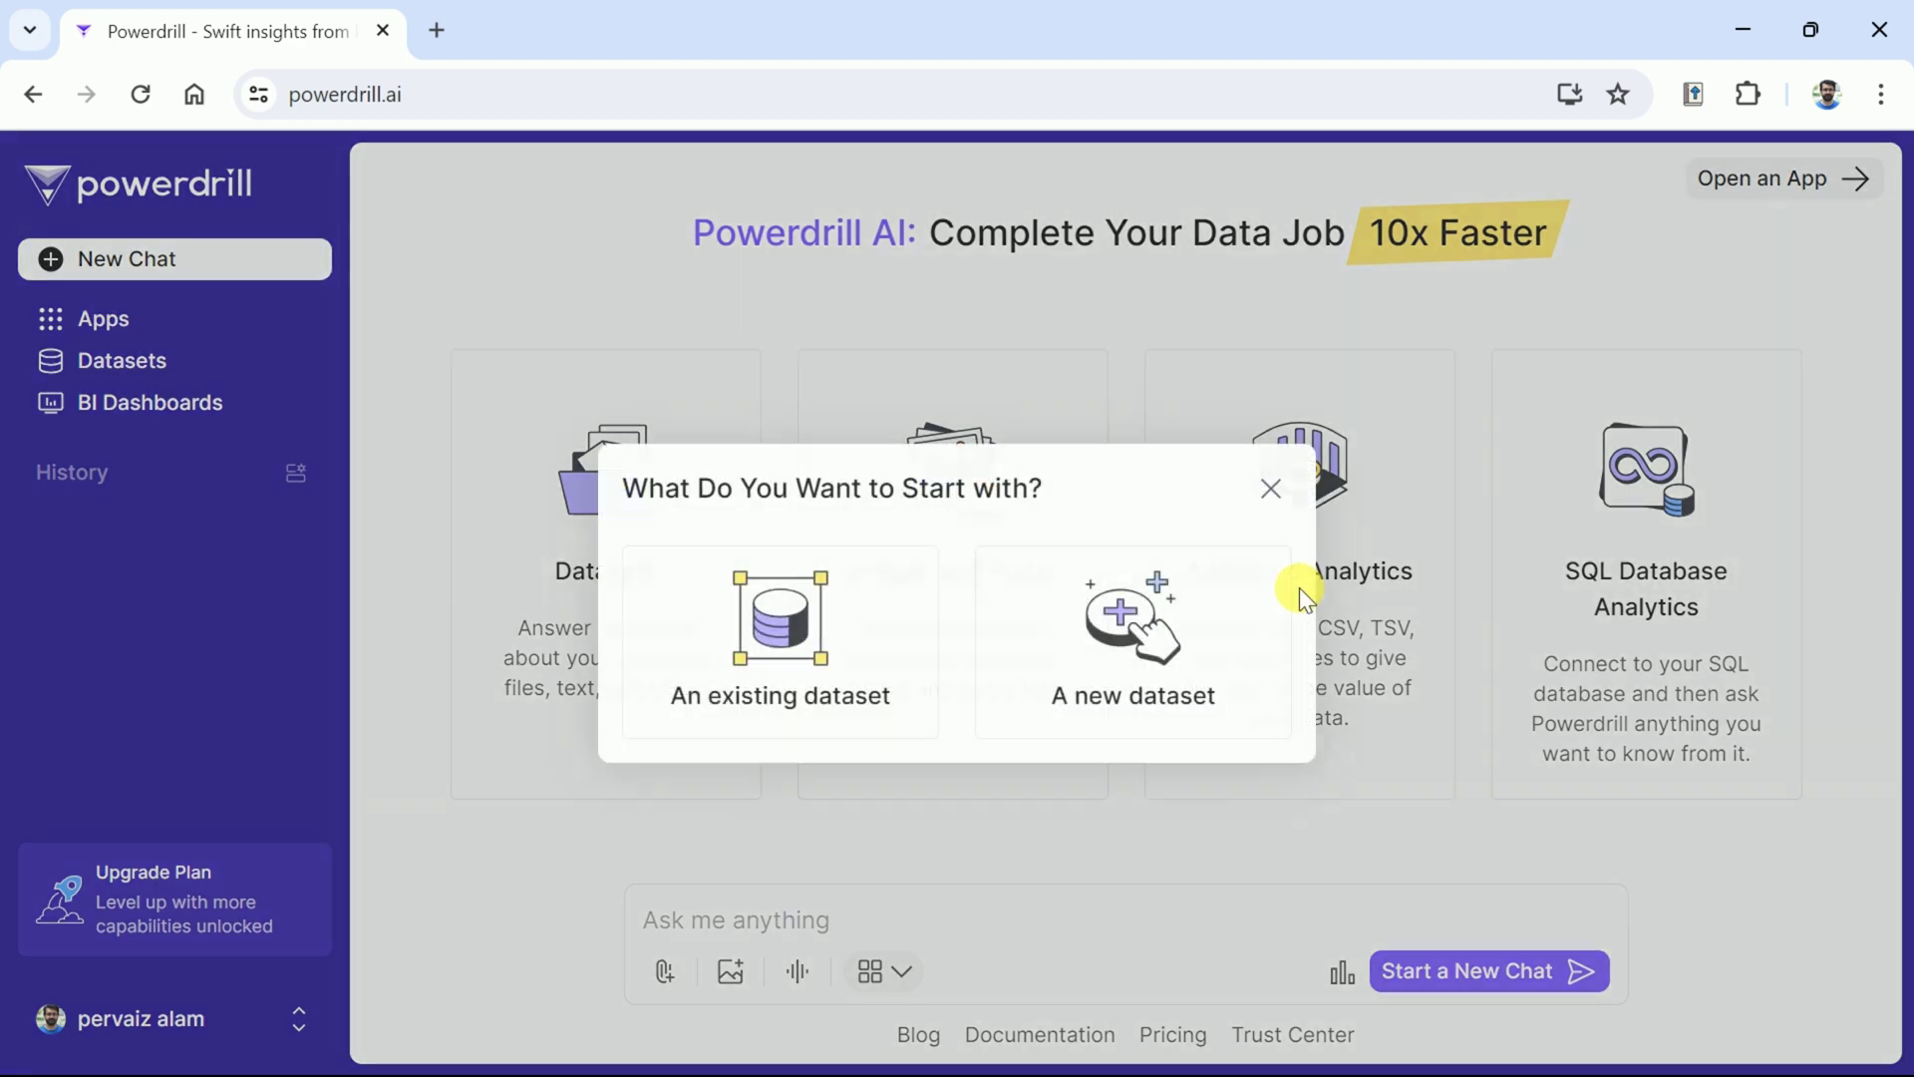
click(1136, 632)
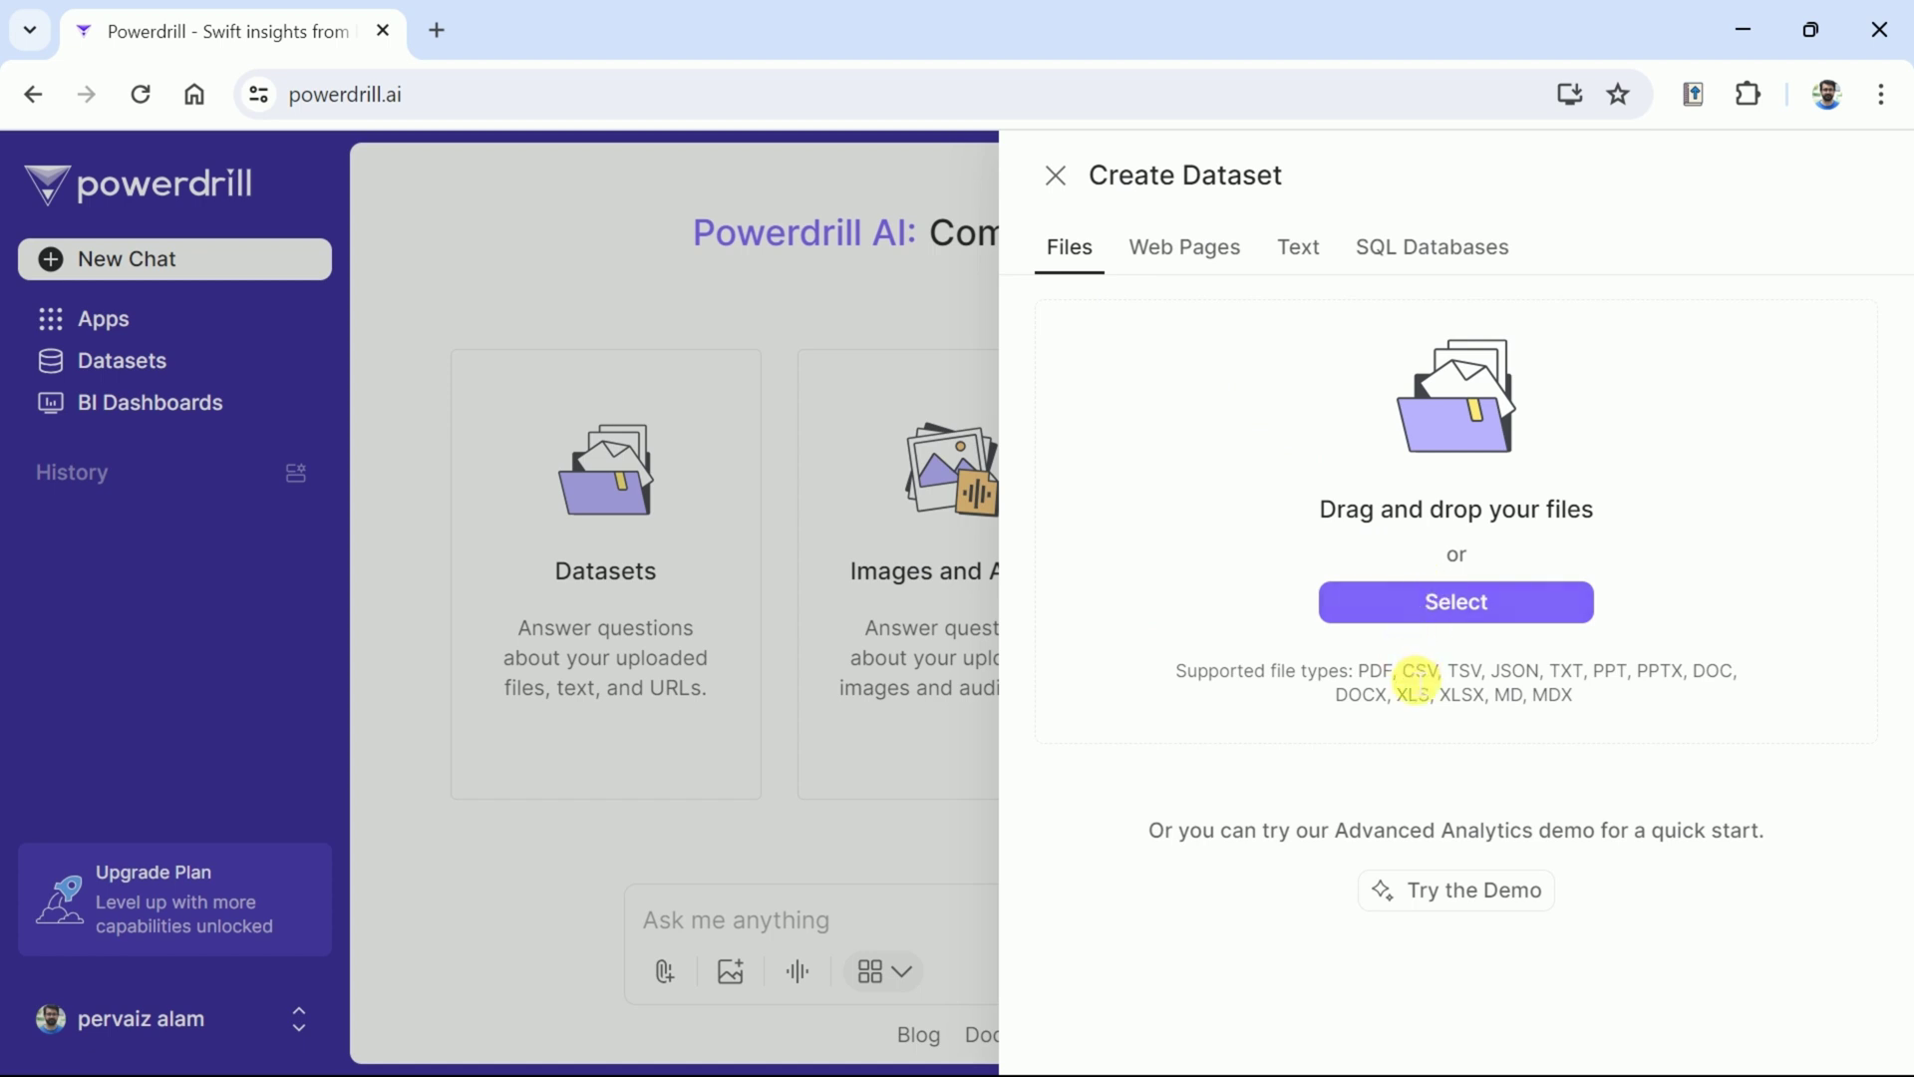
click(1425, 601)
click(824, 475)
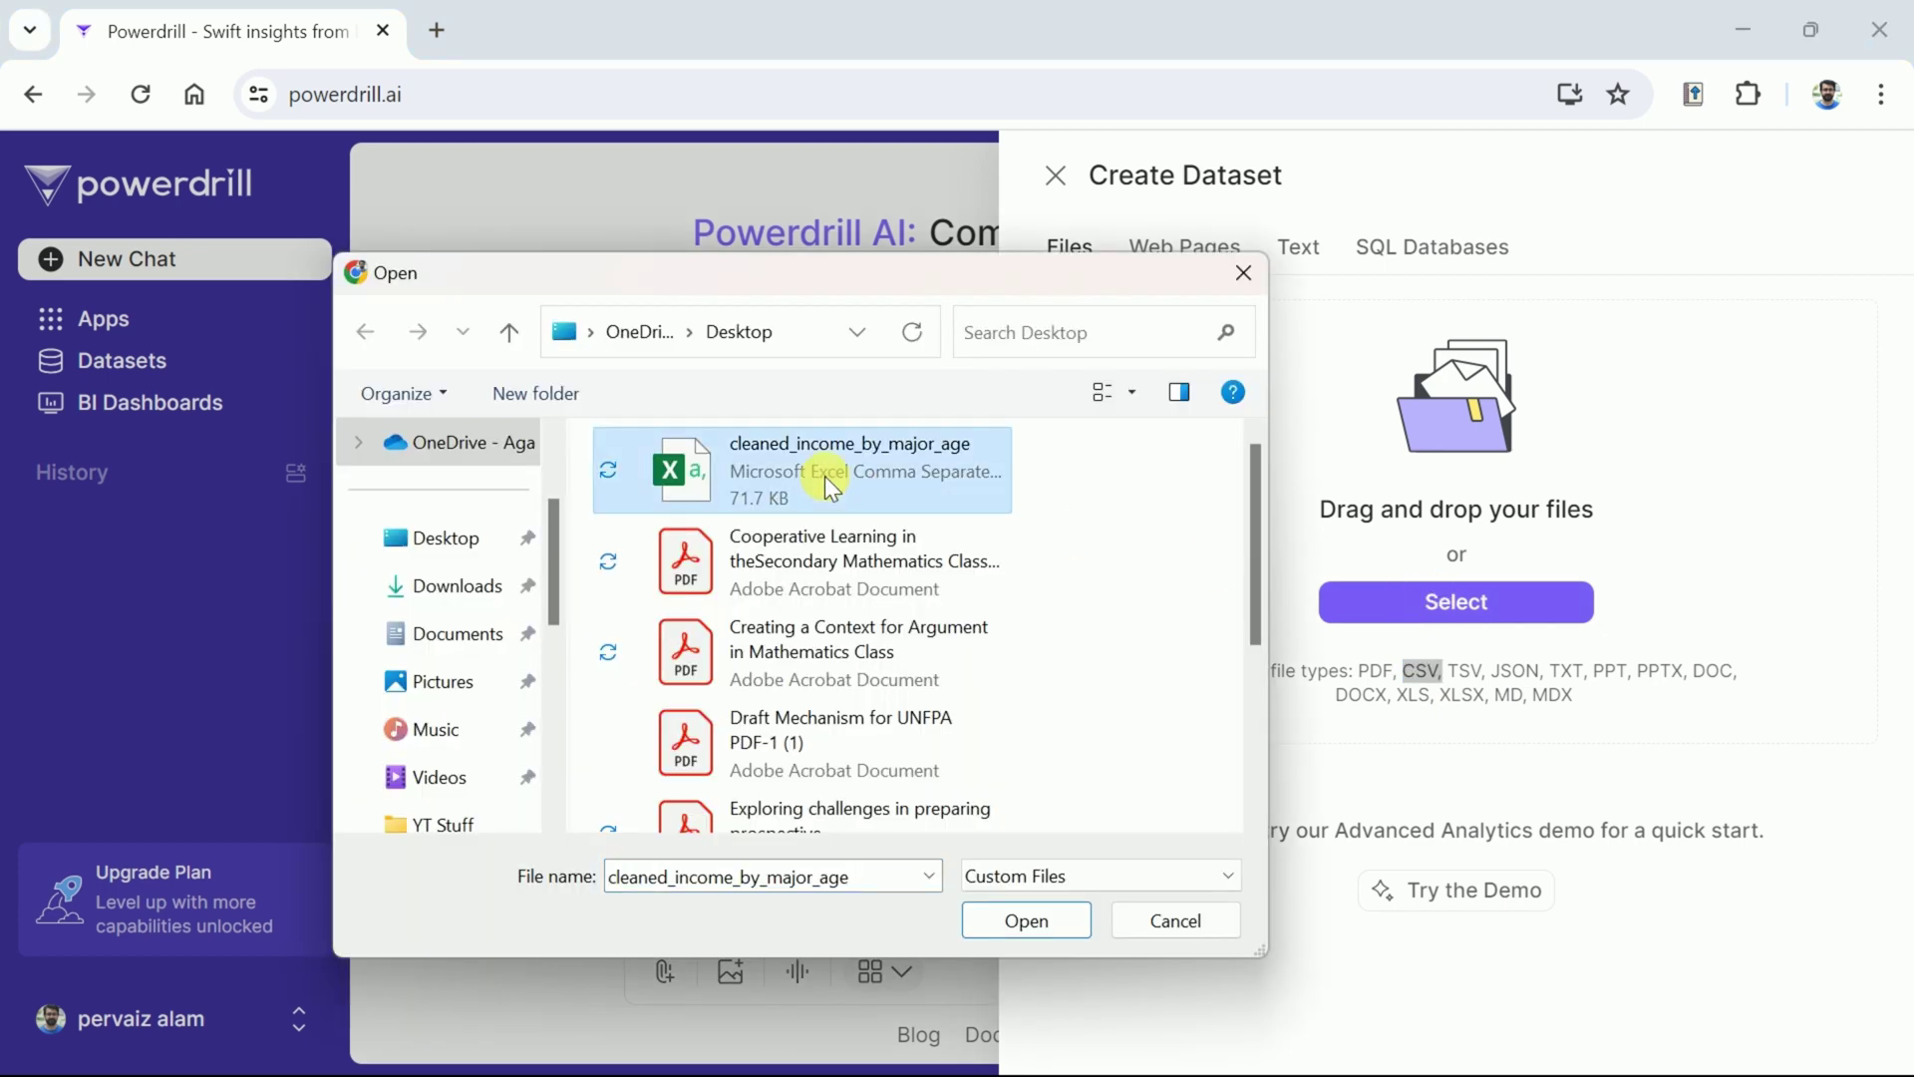
right_click(849, 497)
- Preview the CSV in Excel, scrolling across its per-major income columns by age
click(887, 380)
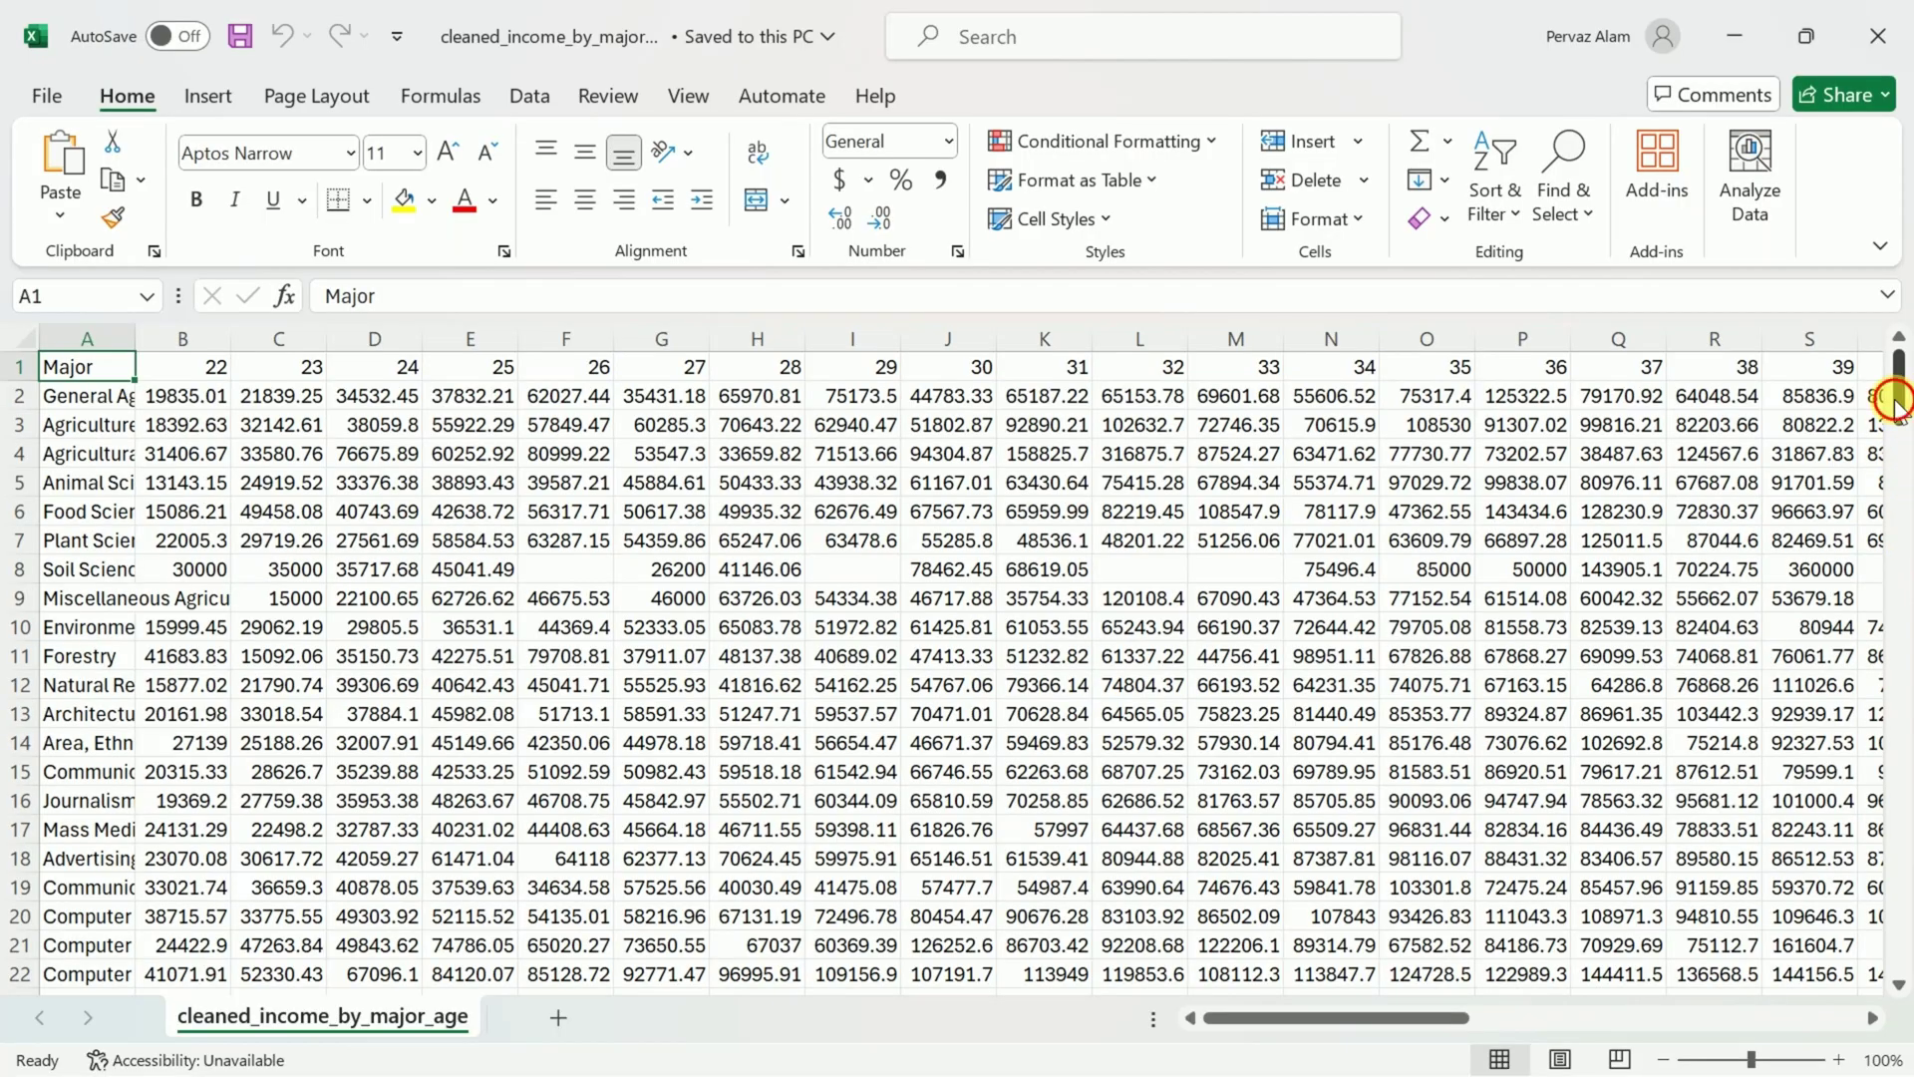
drag(1894, 398, 1862, 424)
drag(1431, 1006, 1318, 1027)
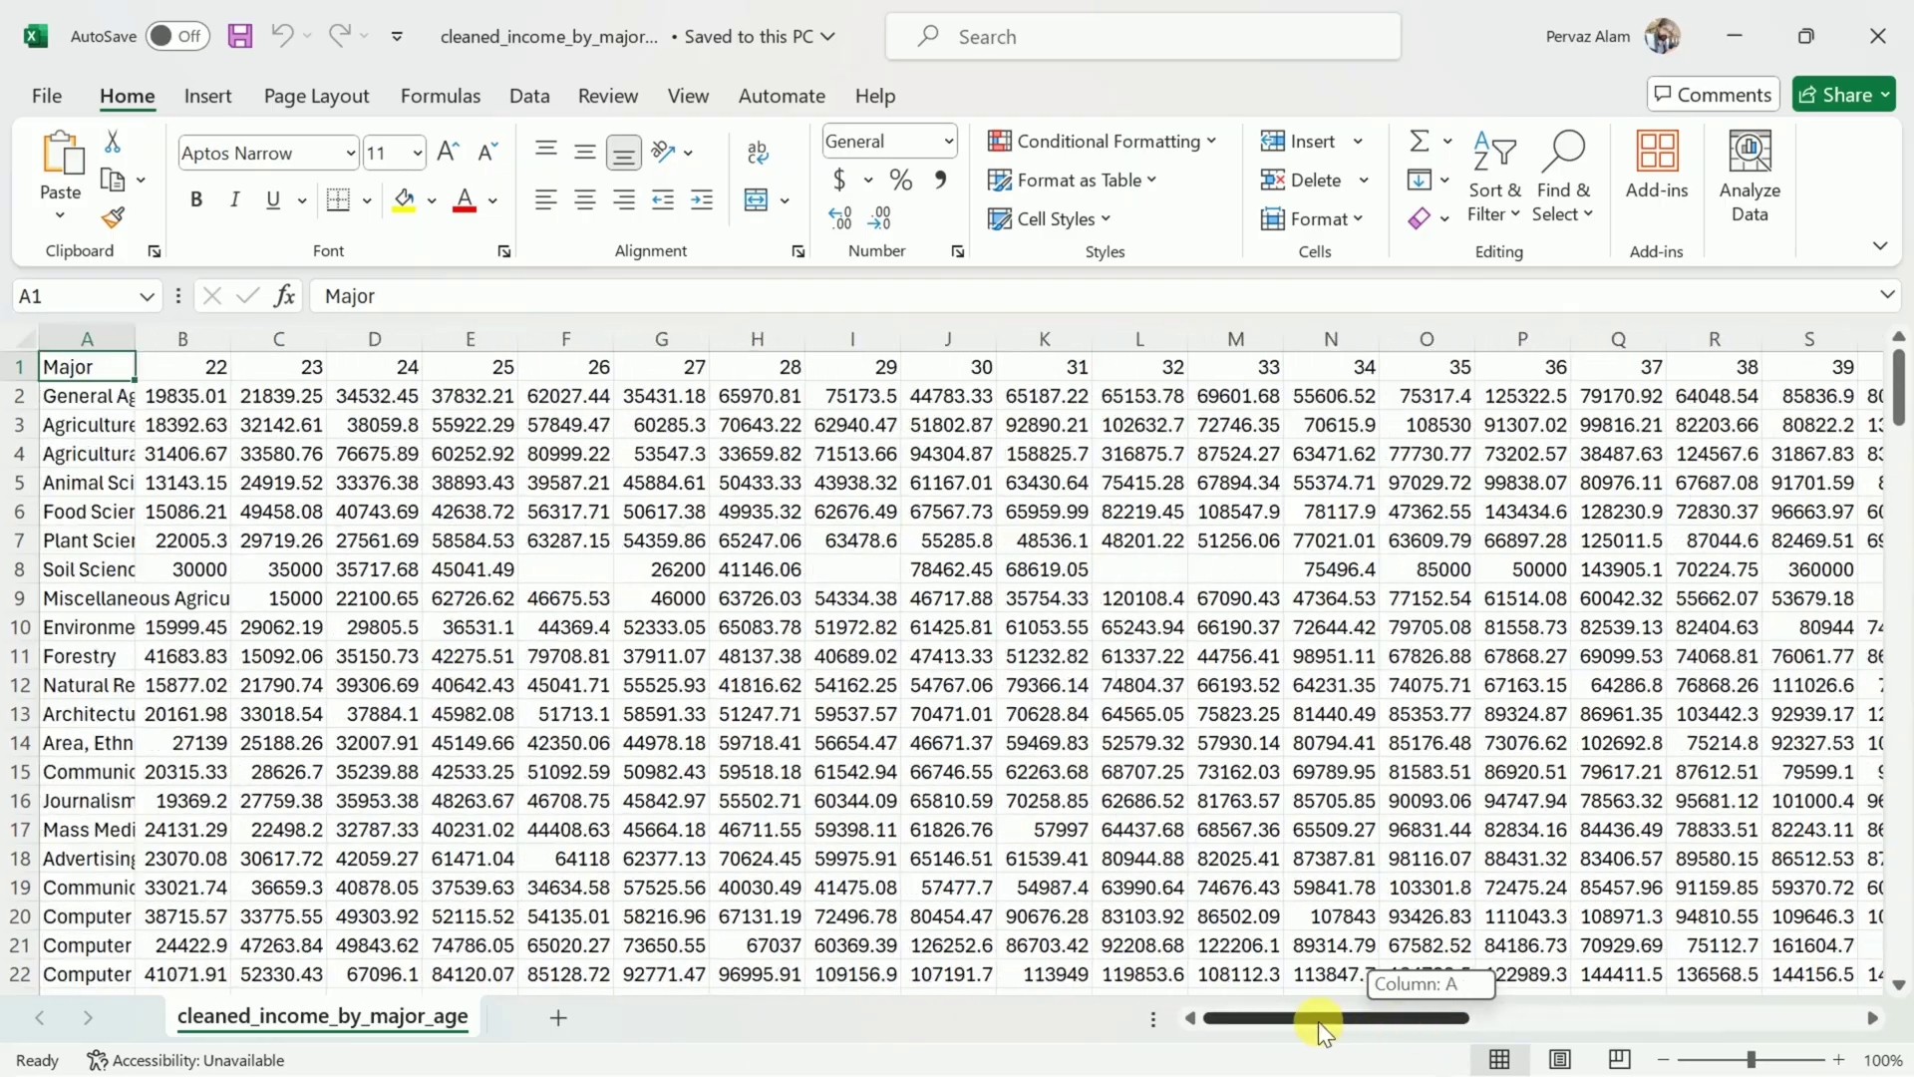
- Close Excel and upload the CSV, creating My Dataset vdhA3Z with a new chat
click(1867, 66)
click(1025, 918)
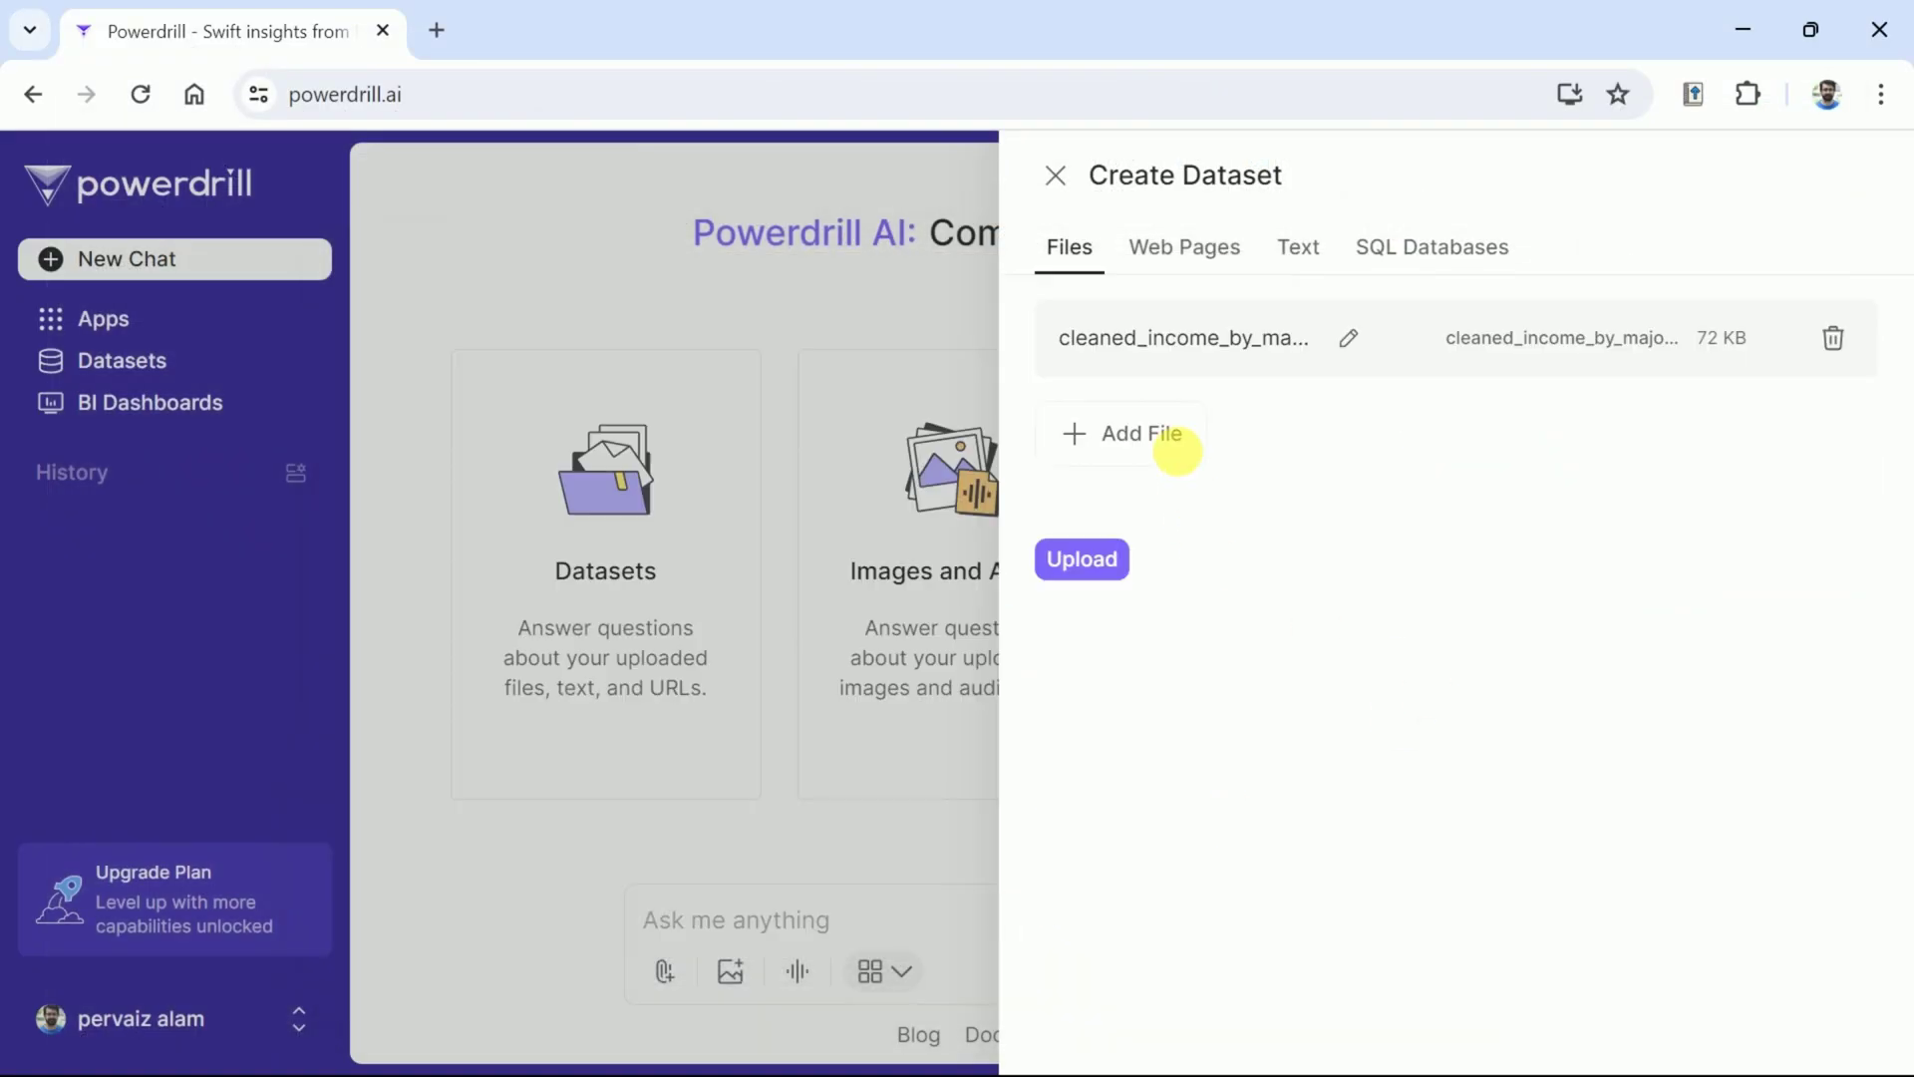
click(1084, 560)
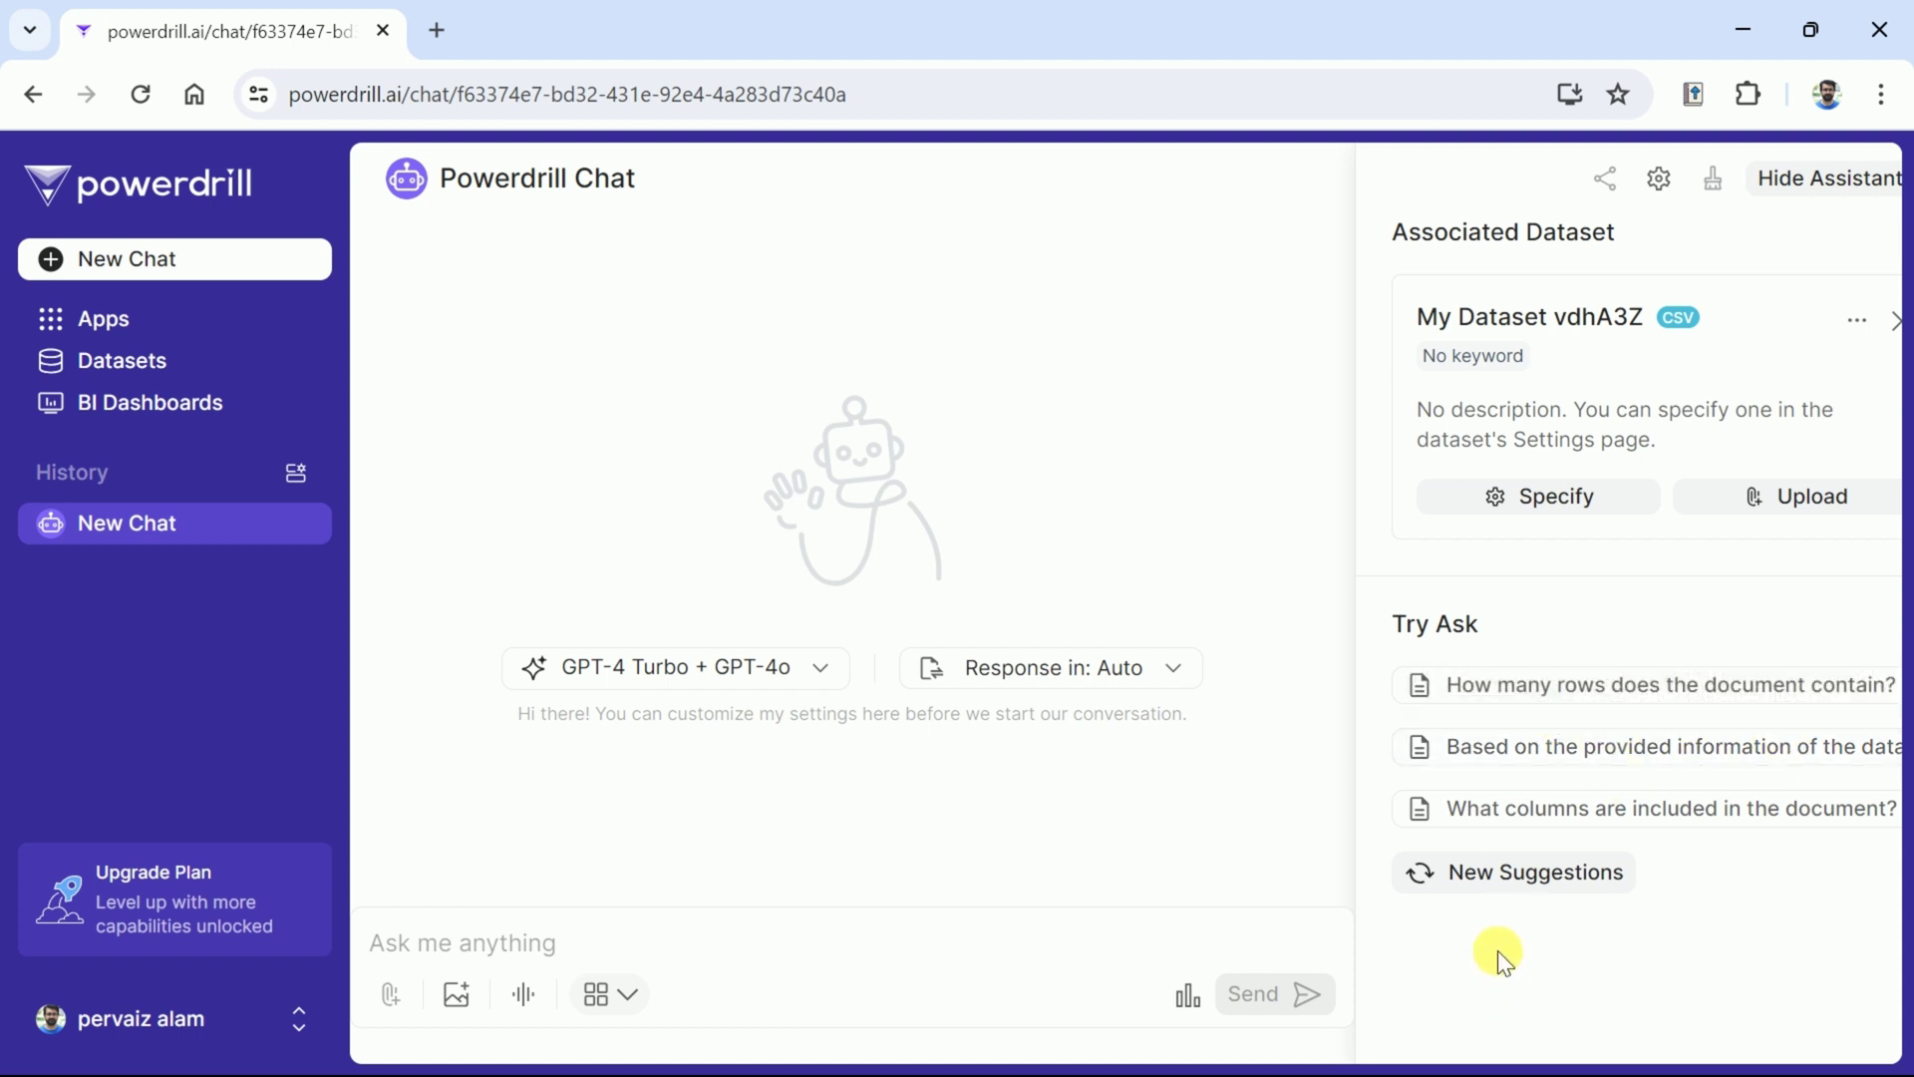
- Send the suggested question asking which inquiries the income dataset can answer
click(1607, 763)
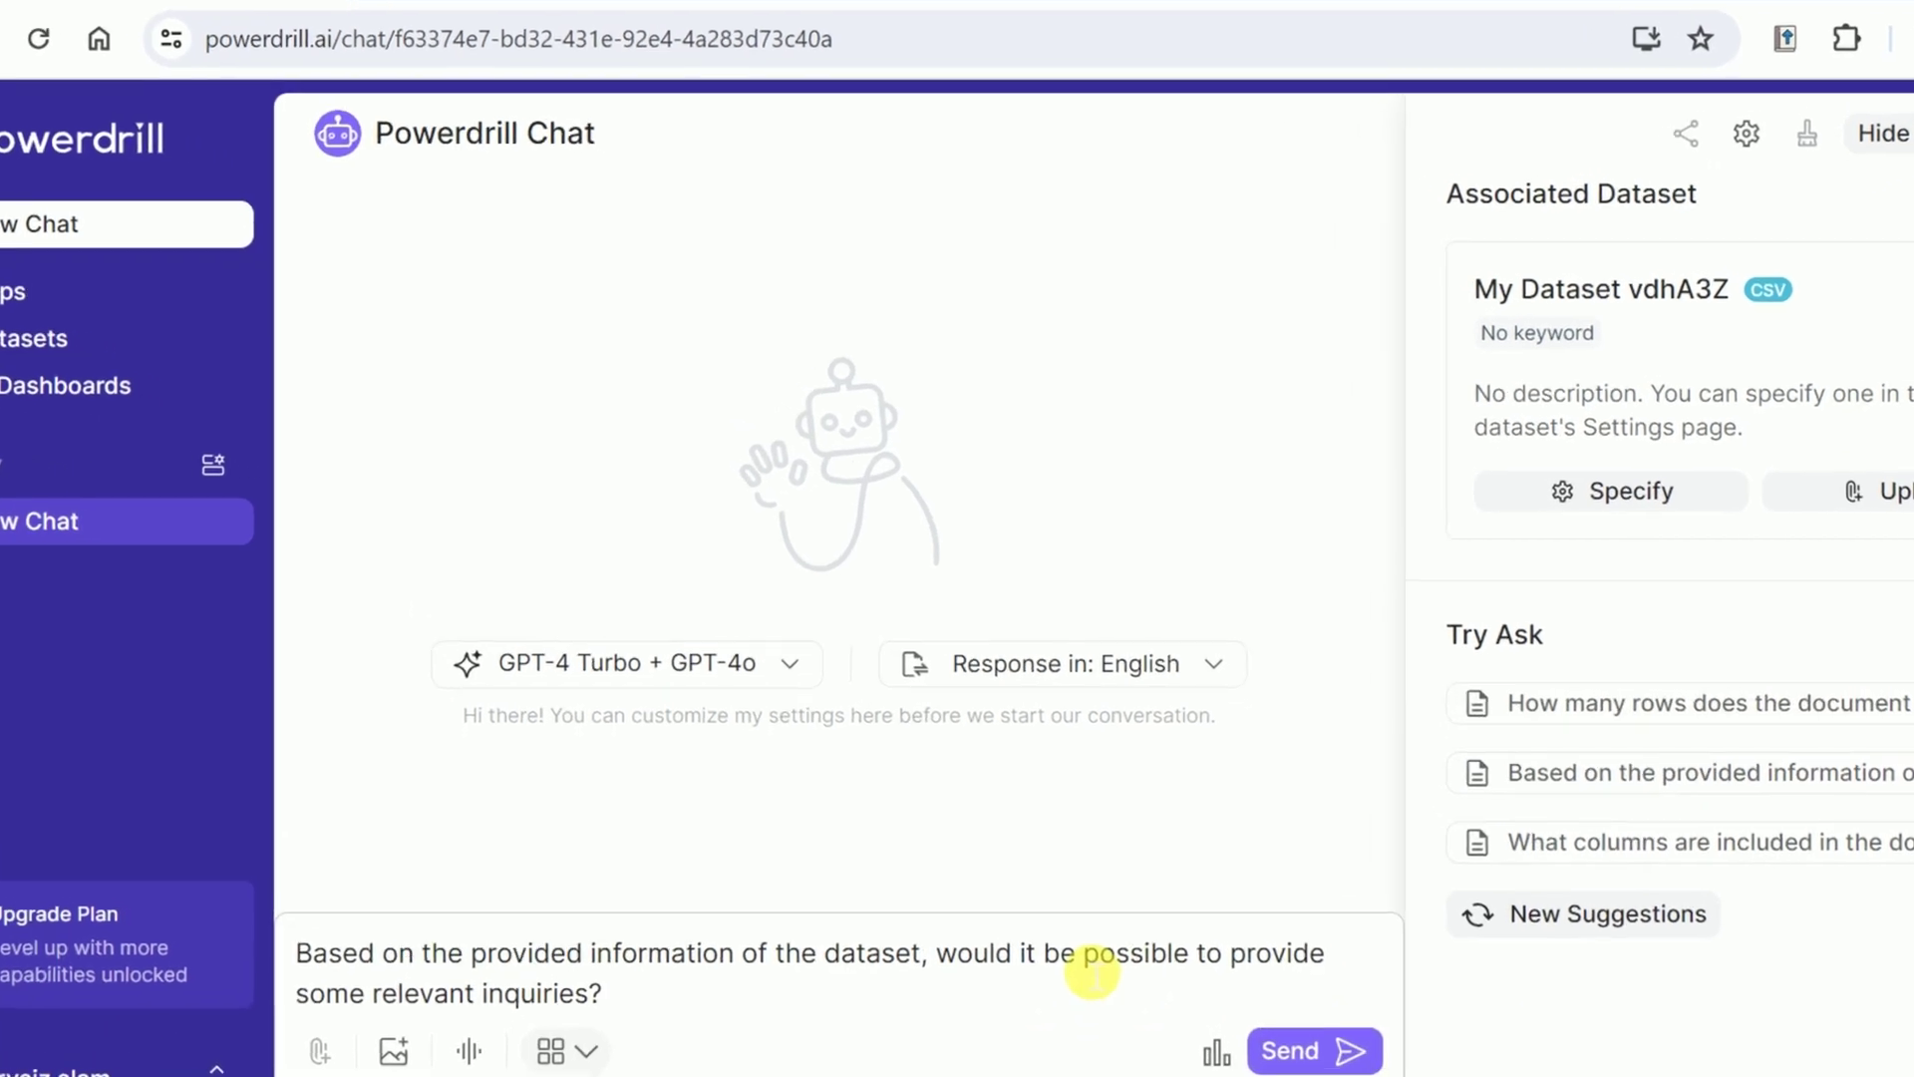
drag(1085, 972, 631, 1019)
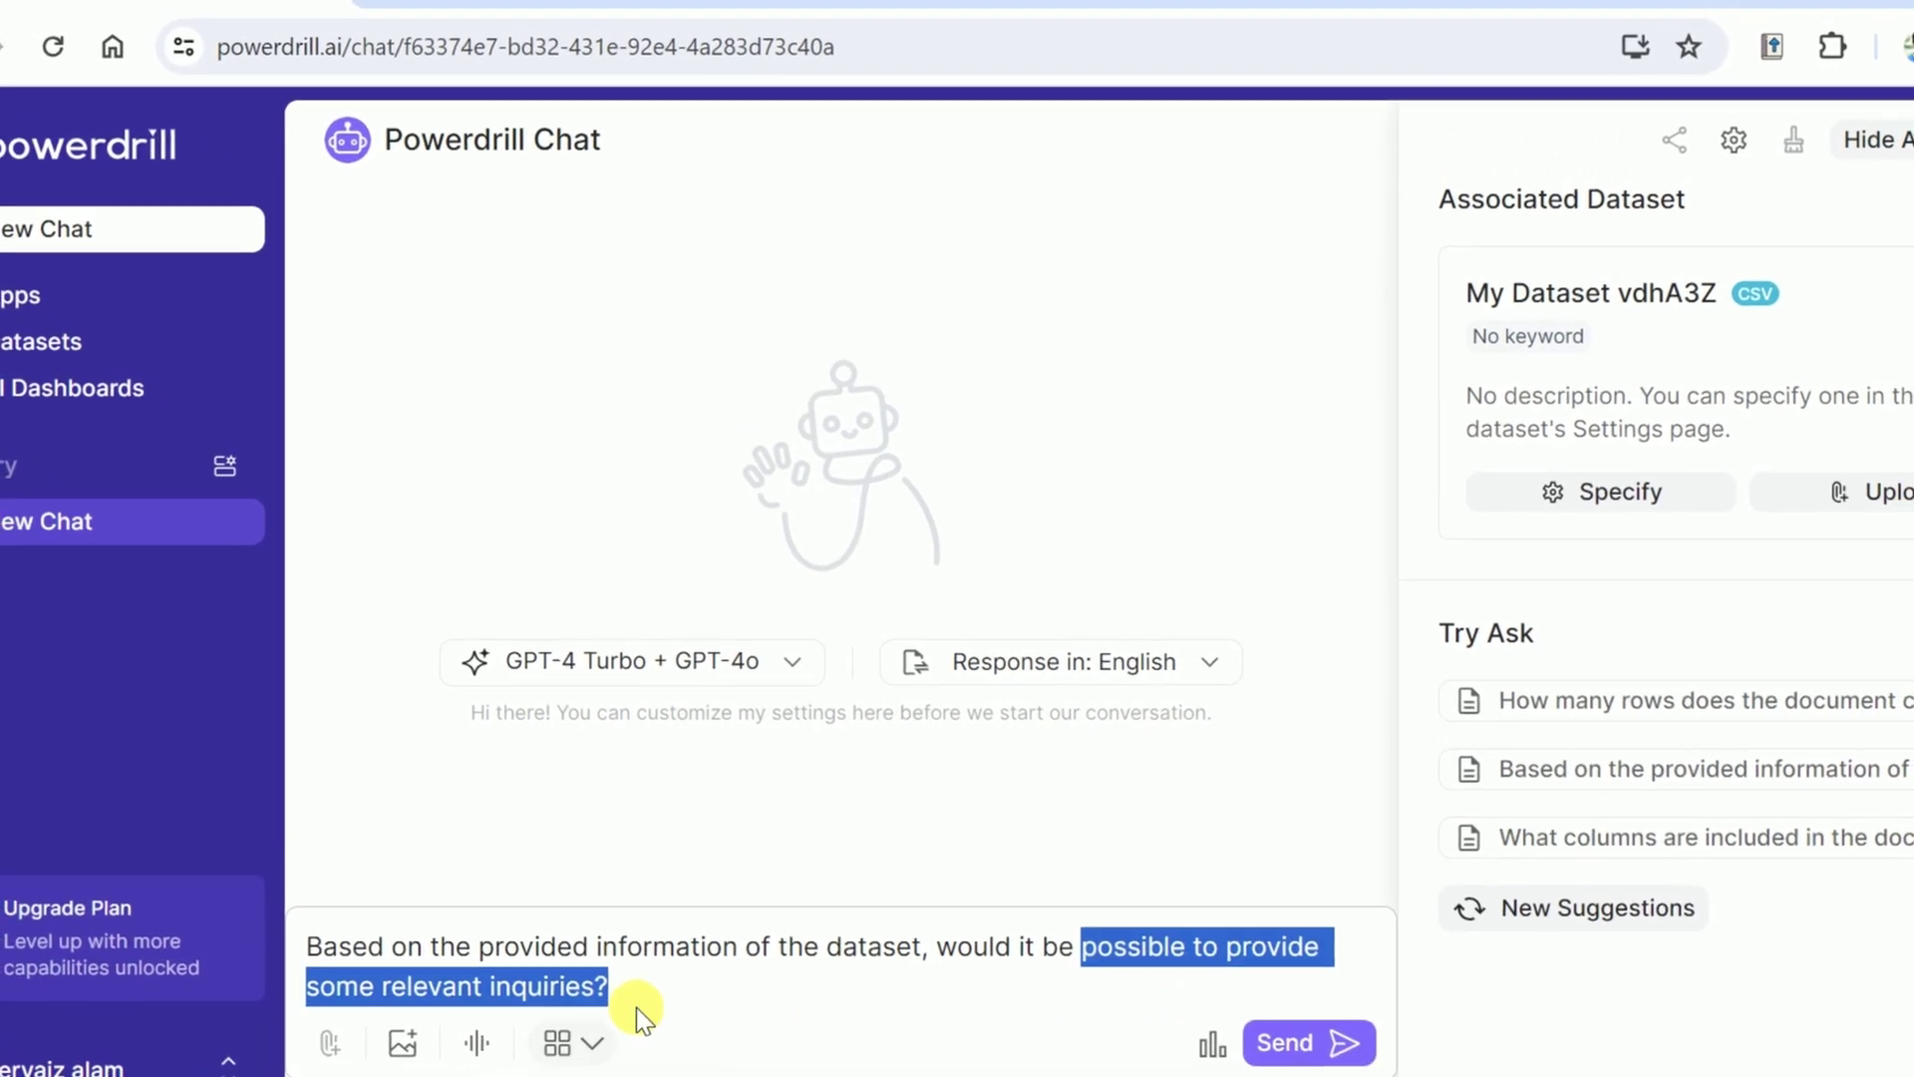
click(610, 987)
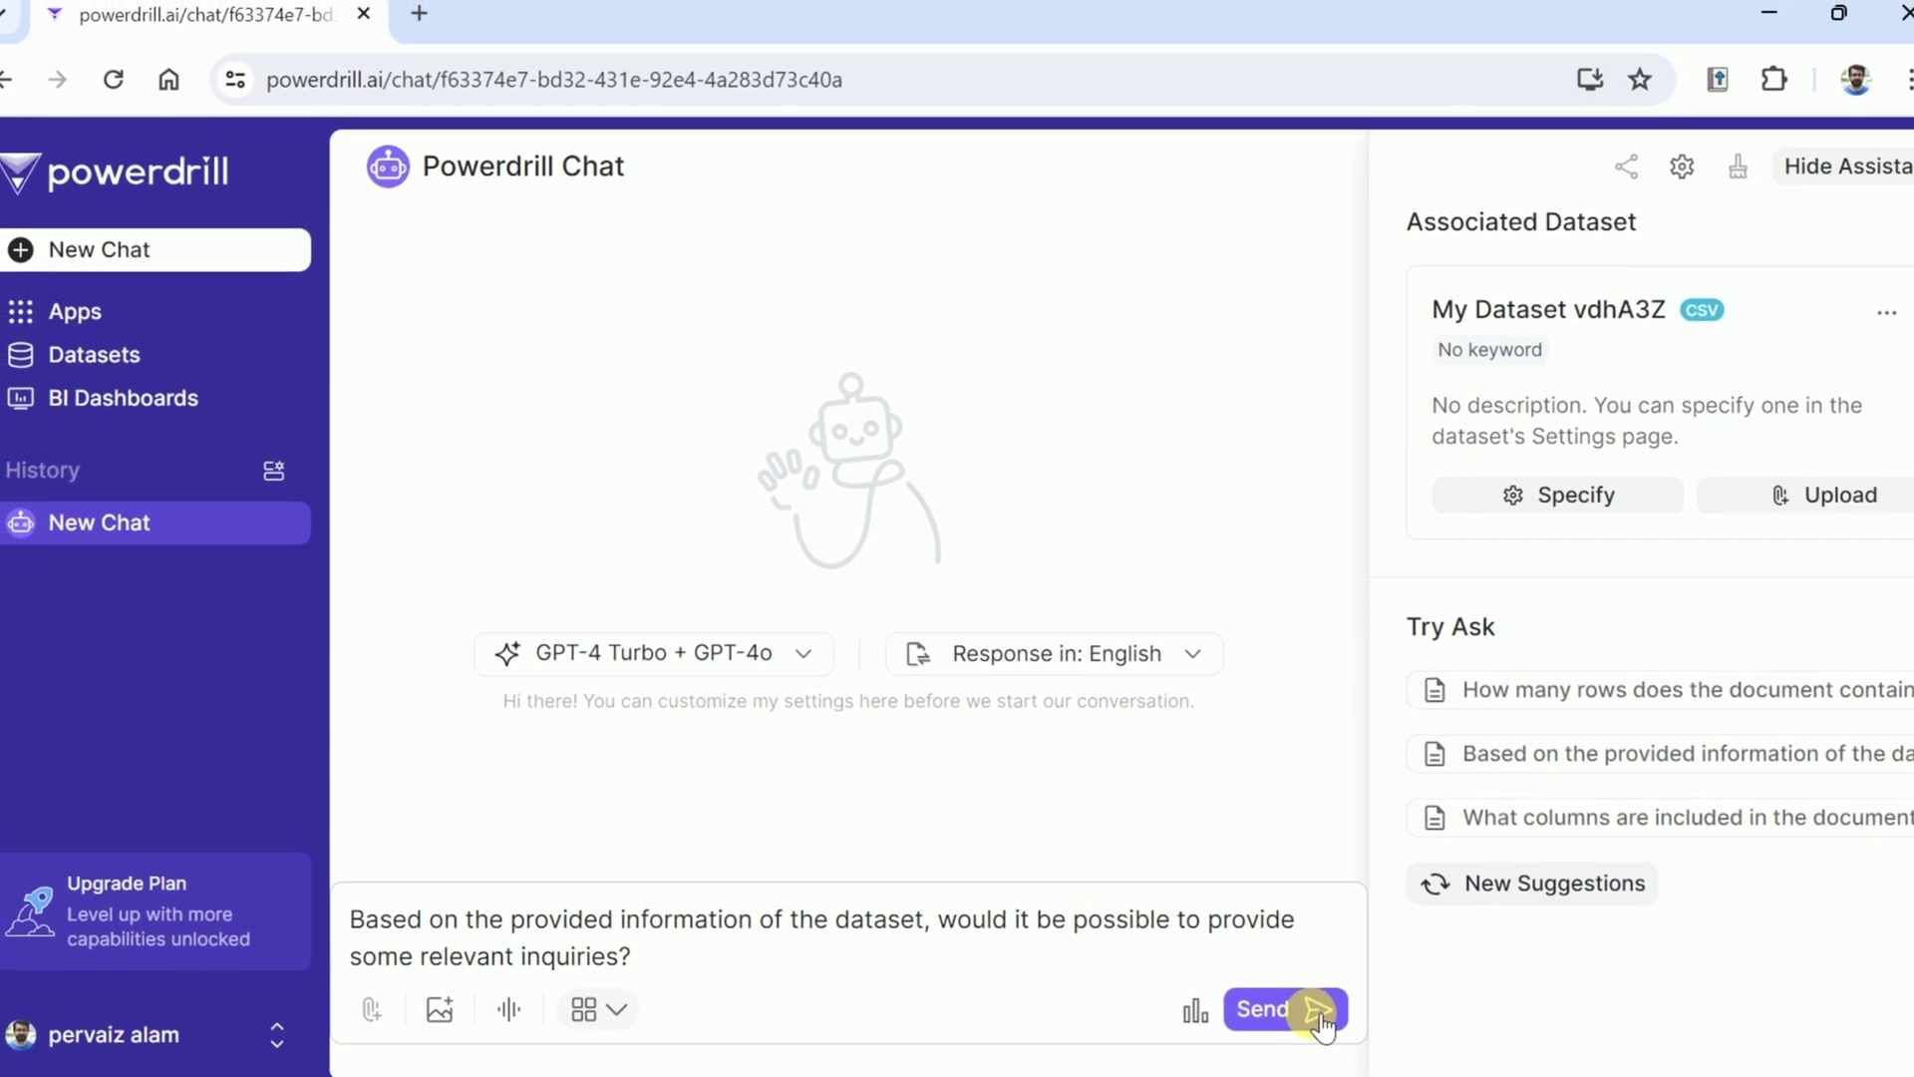
click(1318, 1012)
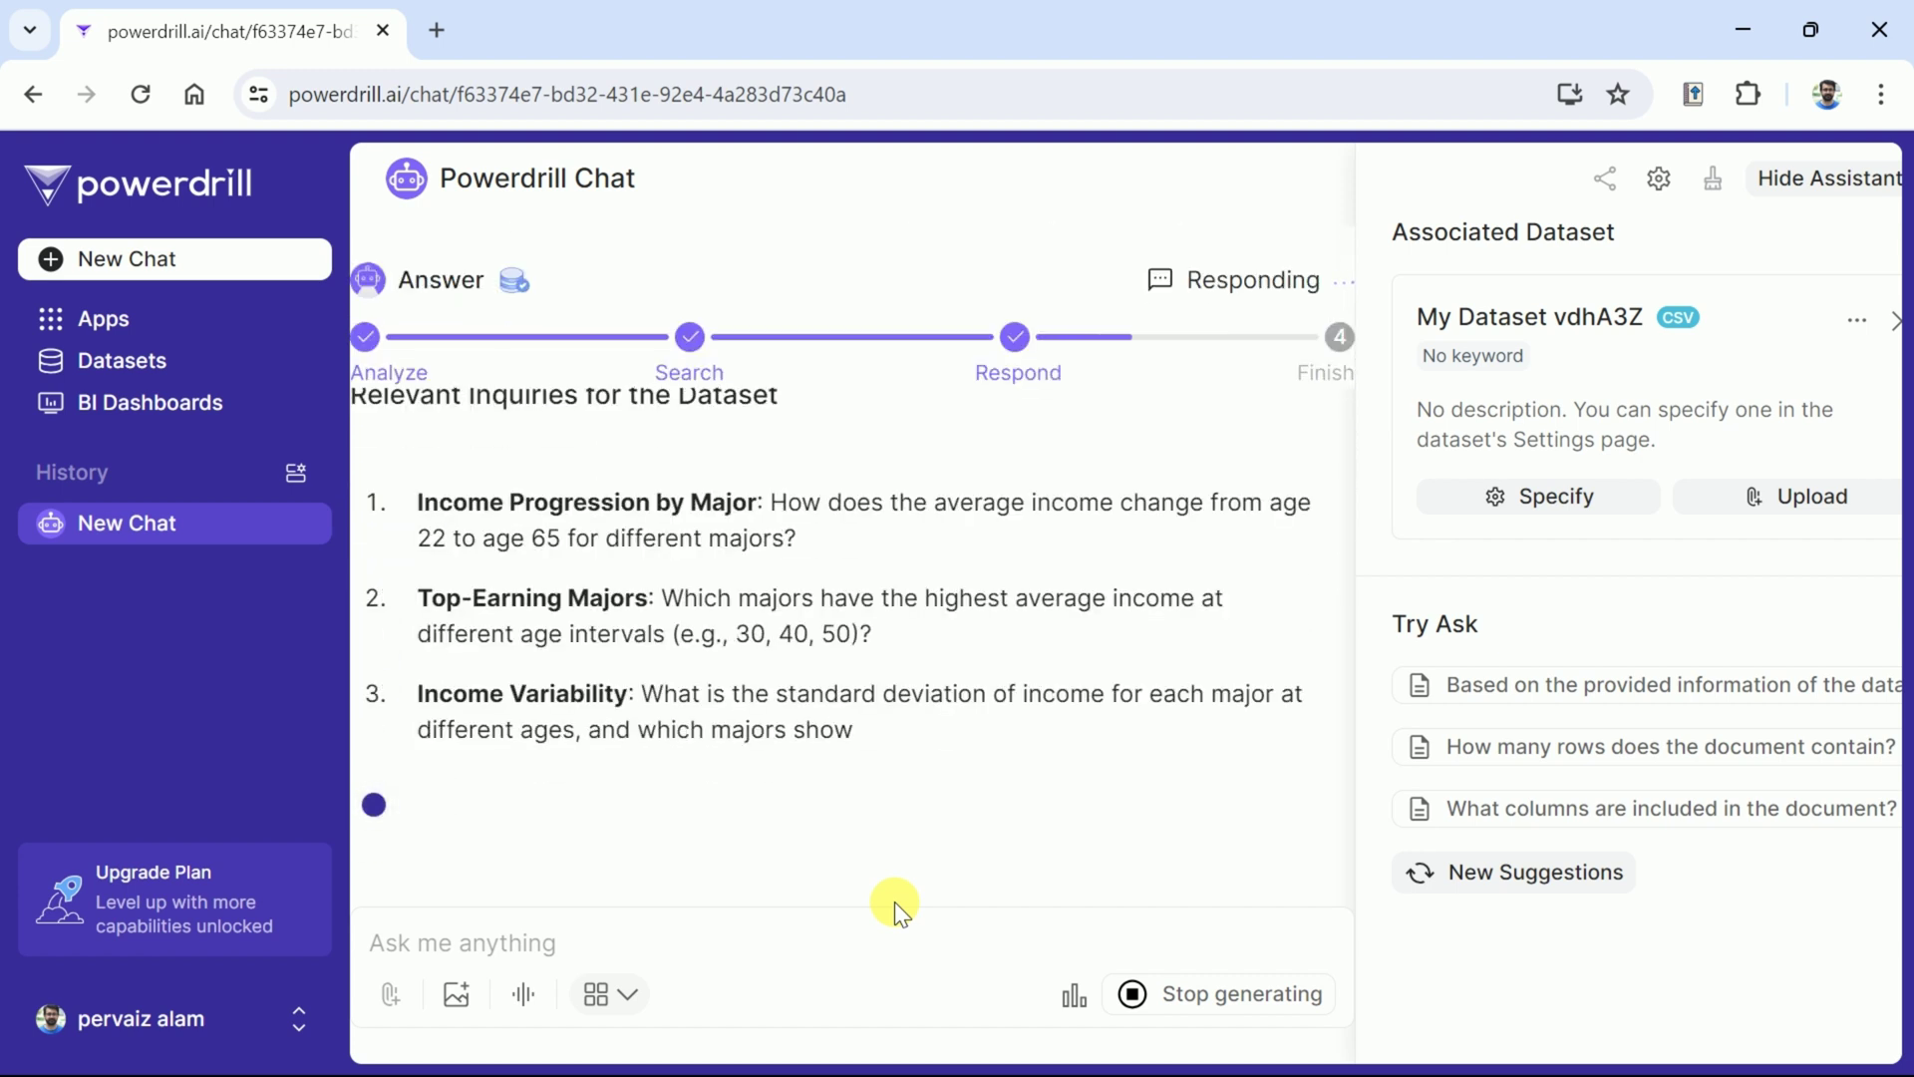
scroll(822, 803, up, 3)
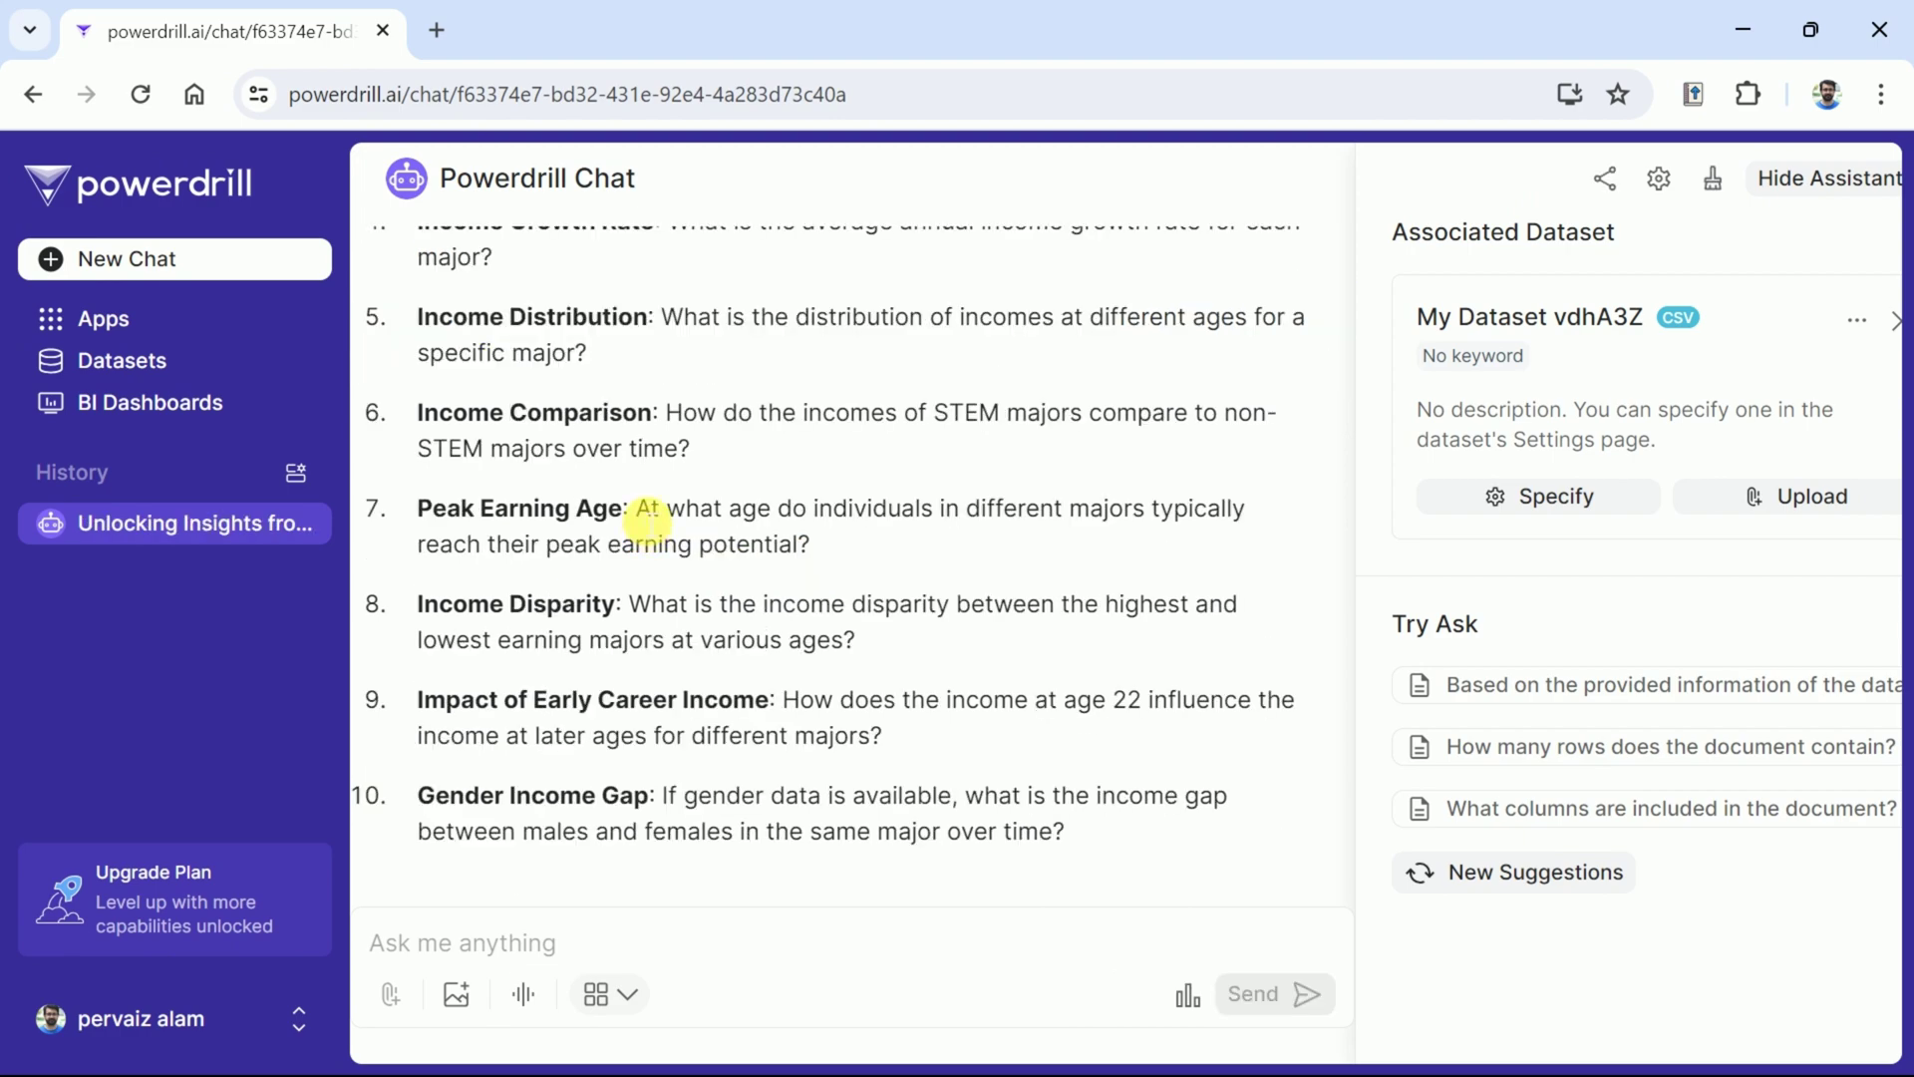
- Copy the Peak Earning Age question from the list into the chat and send it
drag(943, 520, 812, 555)
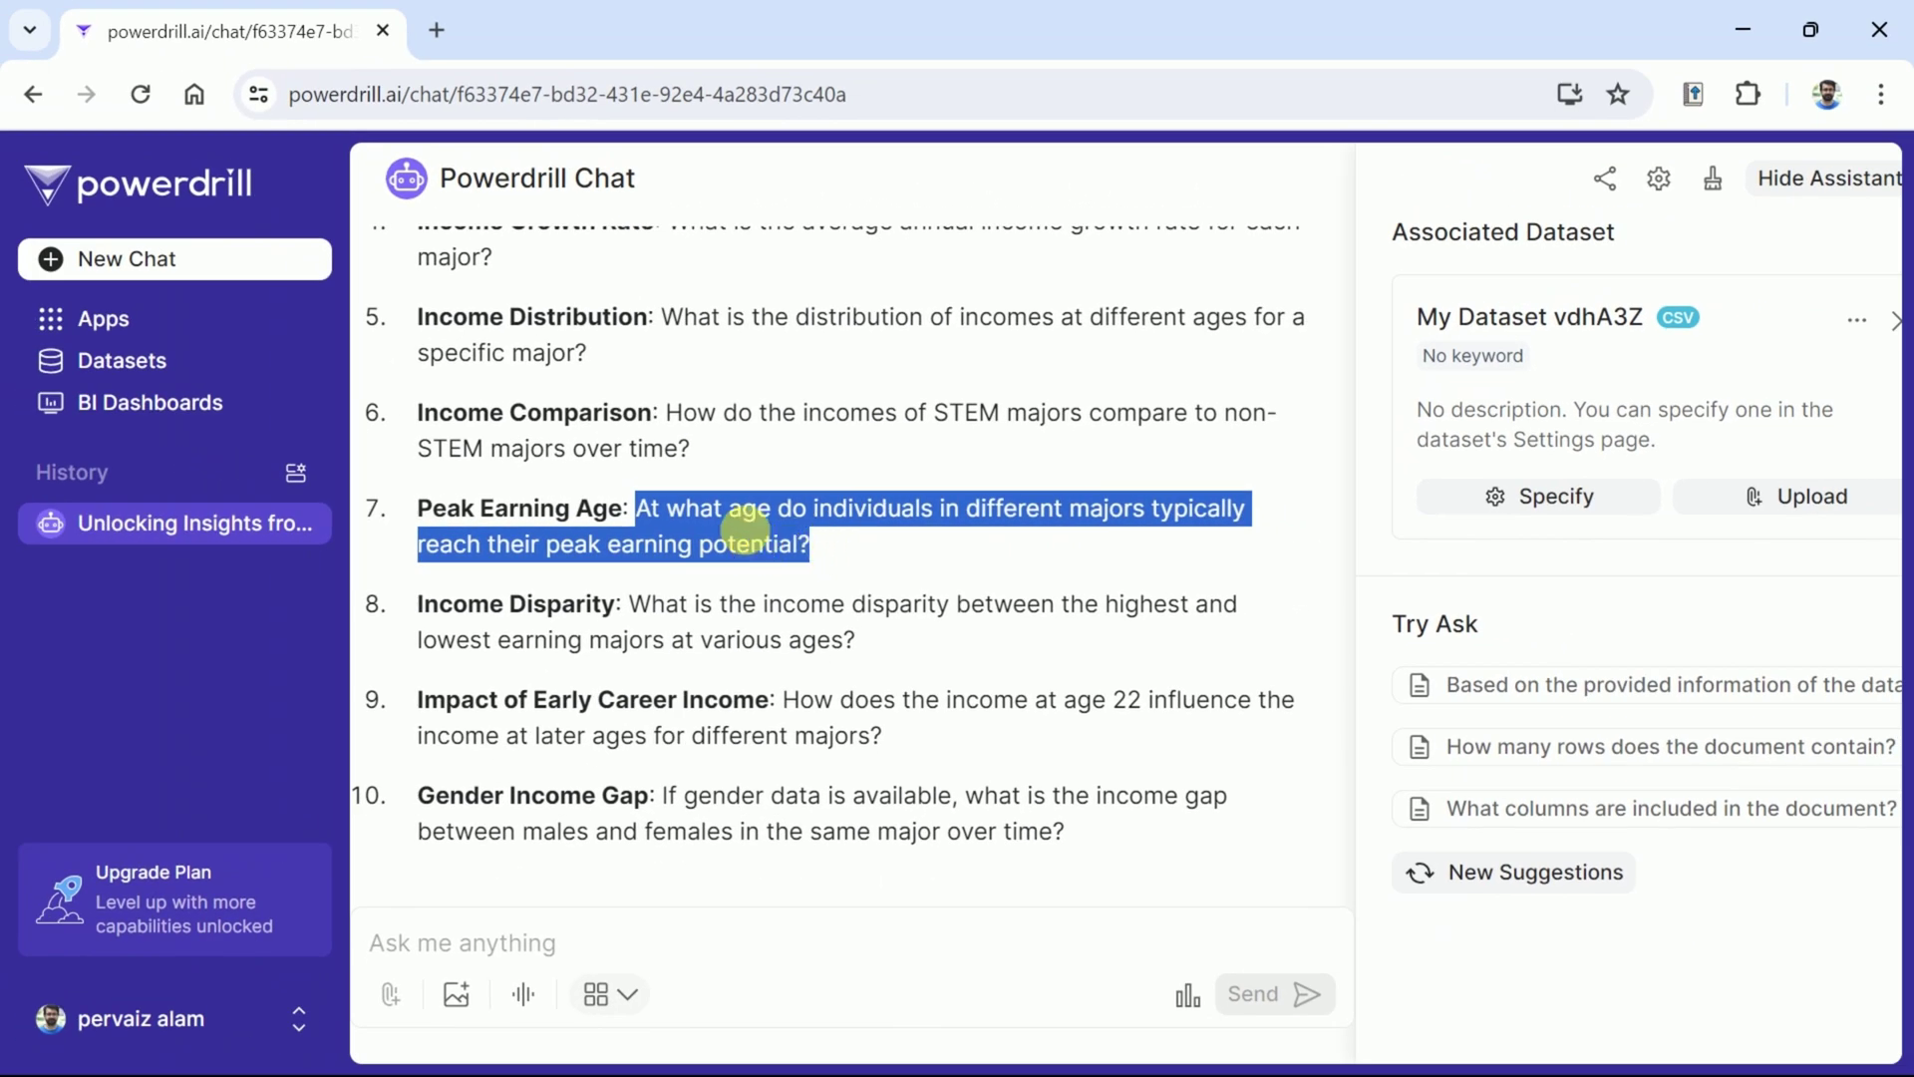
key(ctrl+c)
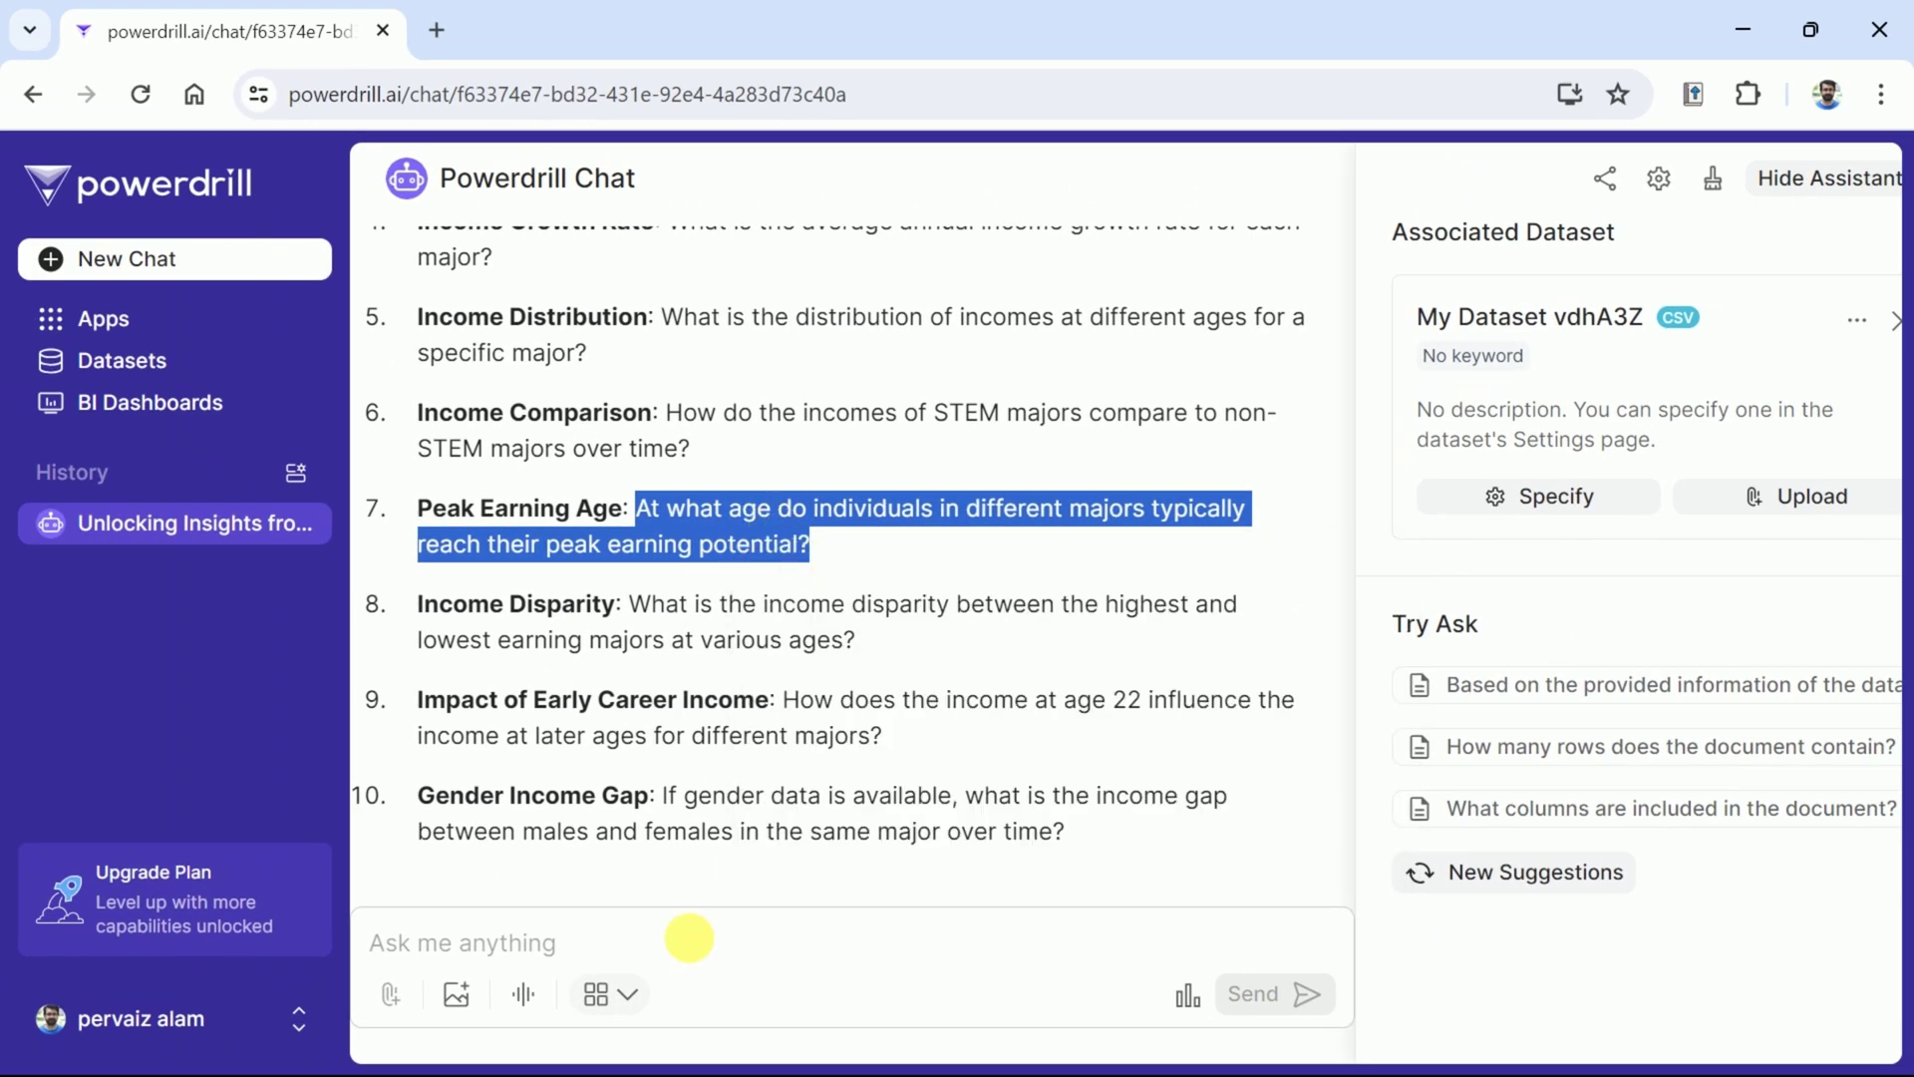
click(677, 935)
key(ctrl+v)
key(Return)
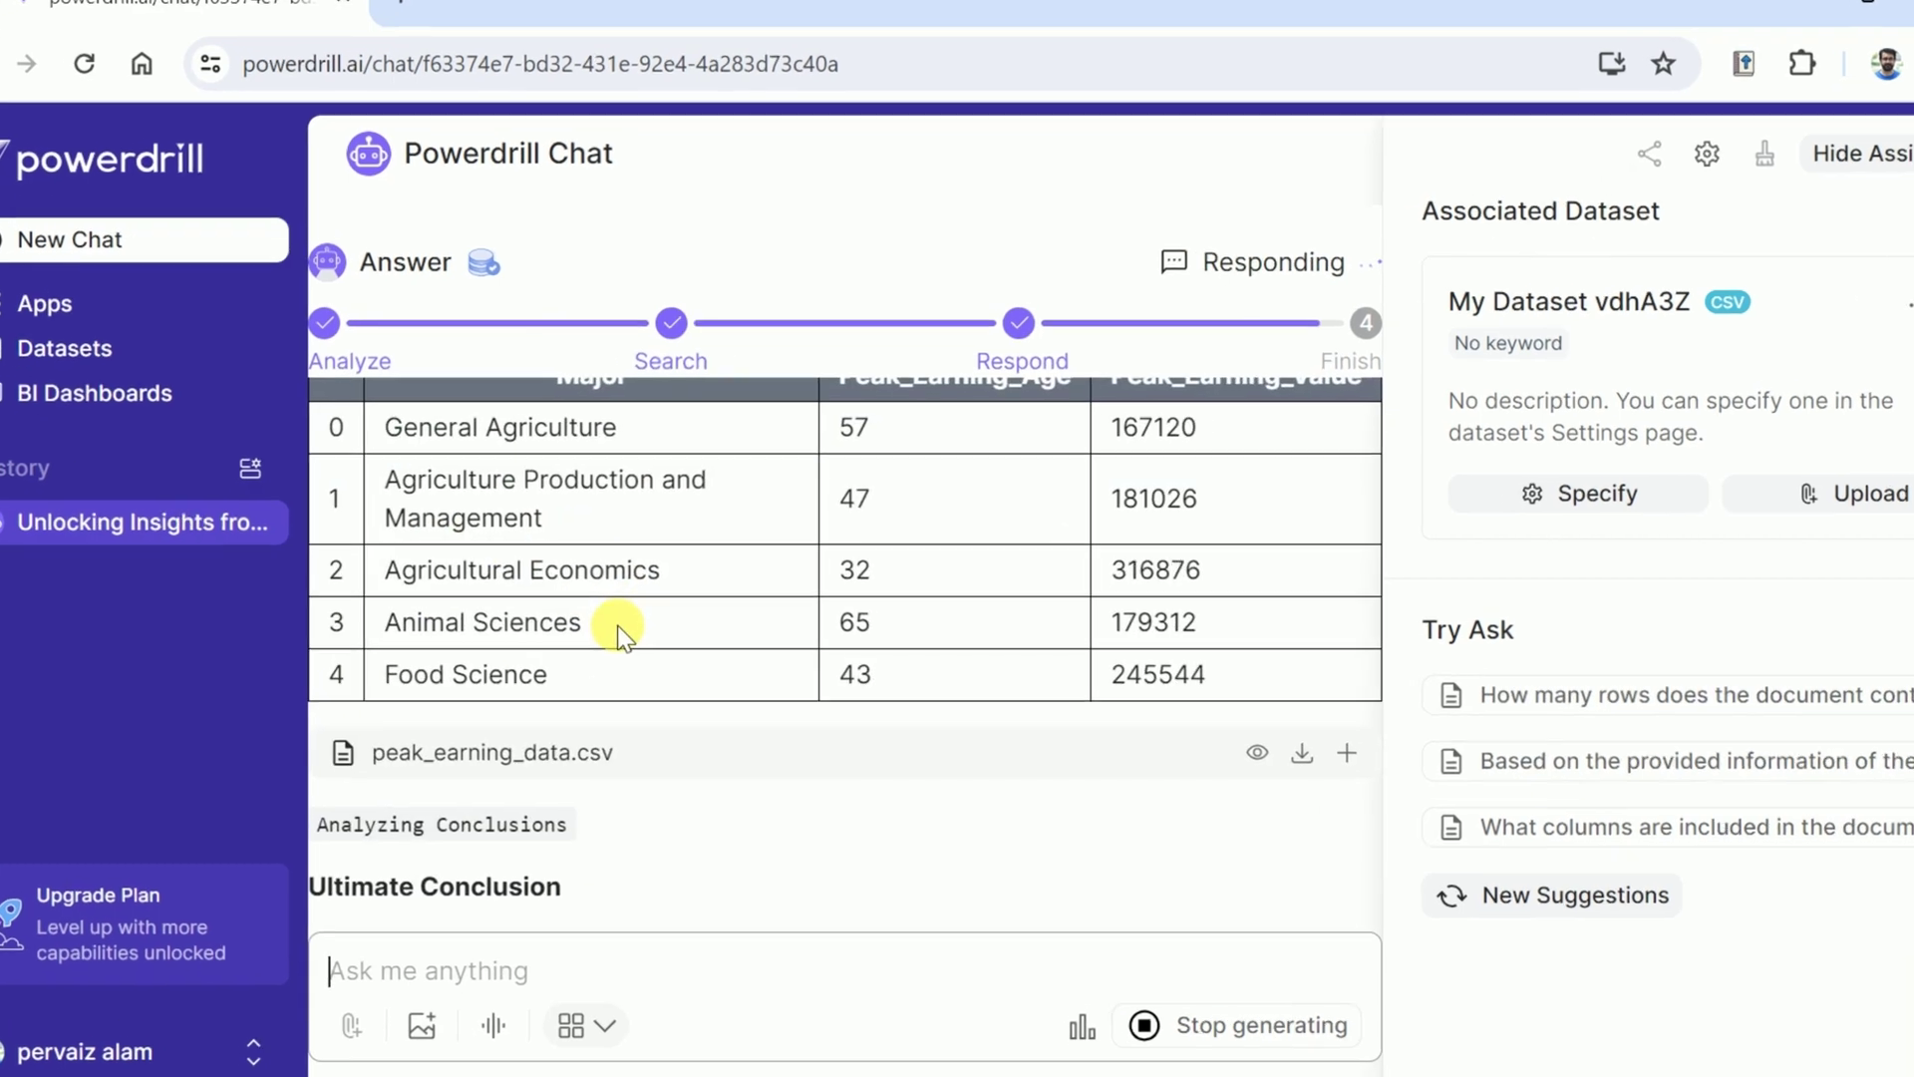
- Review the peak-earning table, highlighting the General Agriculture row and its peak value
scroll(636, 628, up, 3)
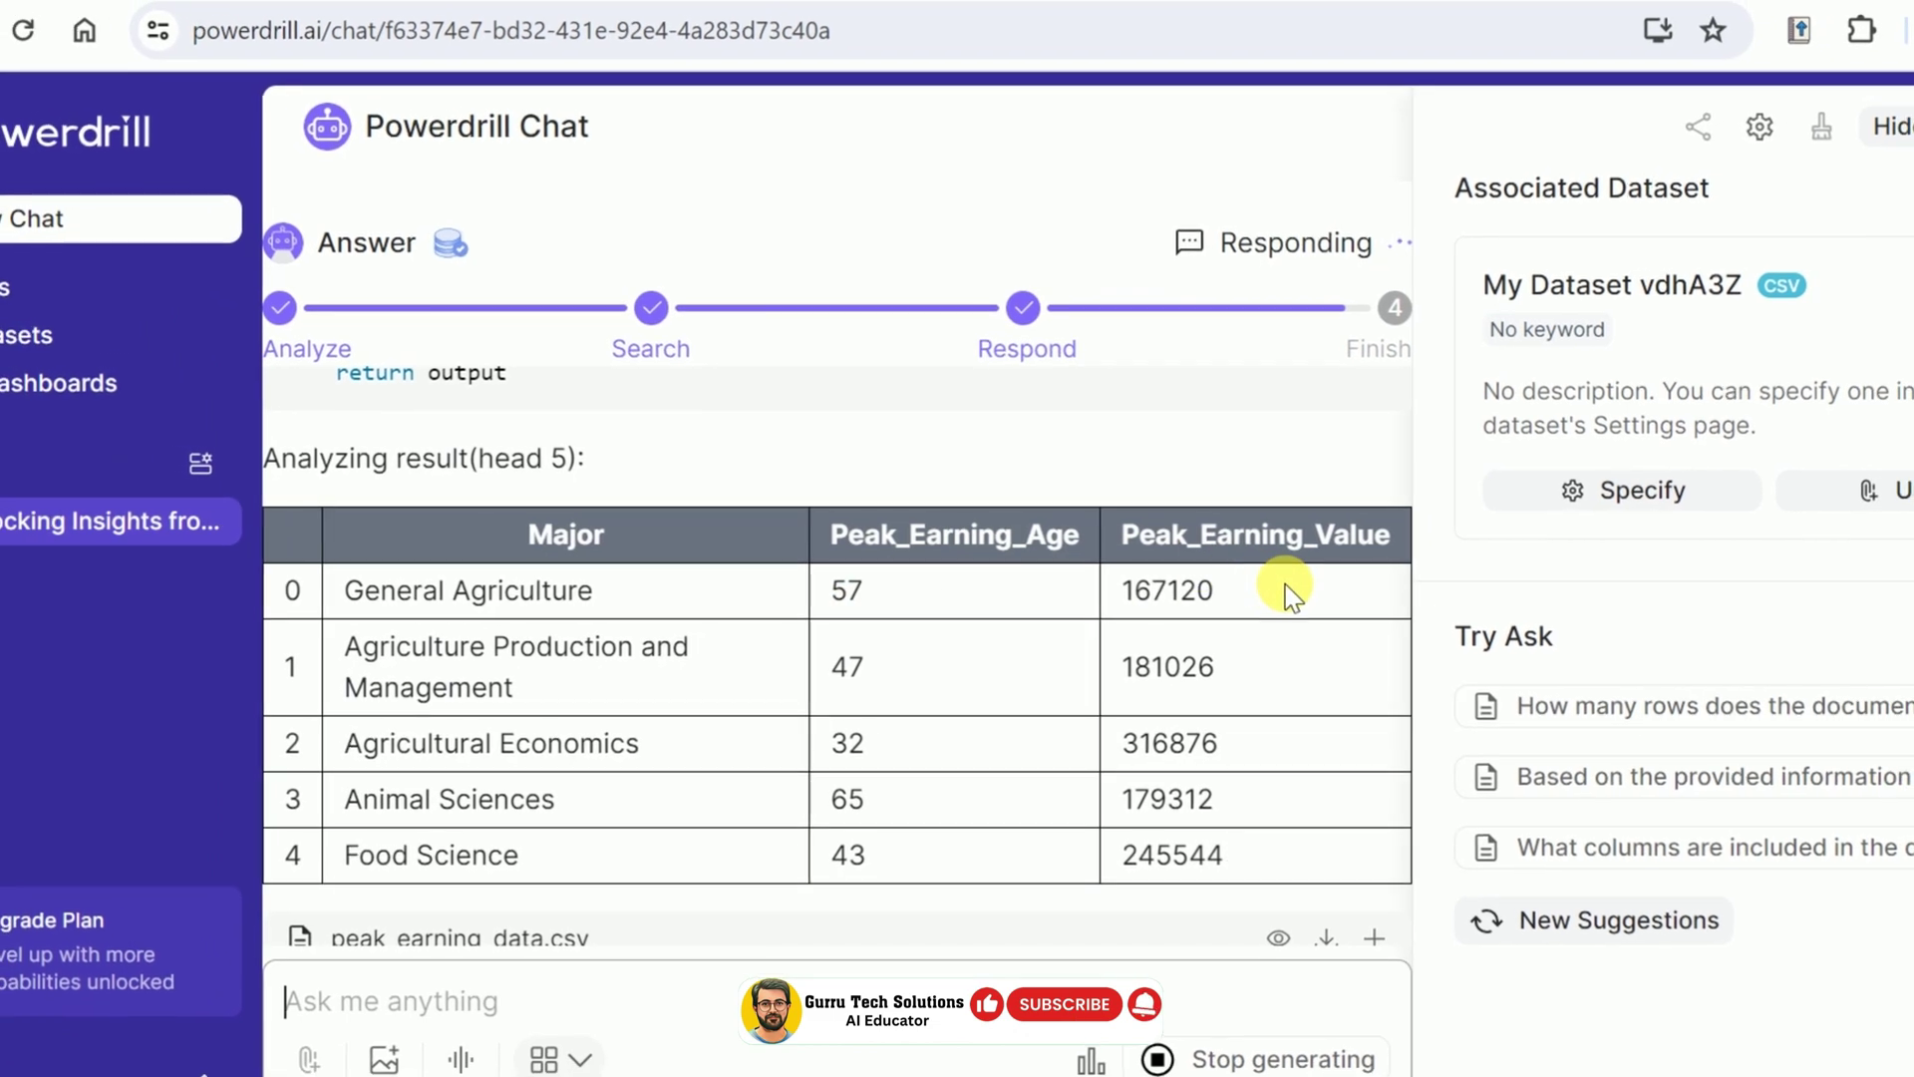
drag(1292, 590, 845, 591)
drag(748, 626, 370, 598)
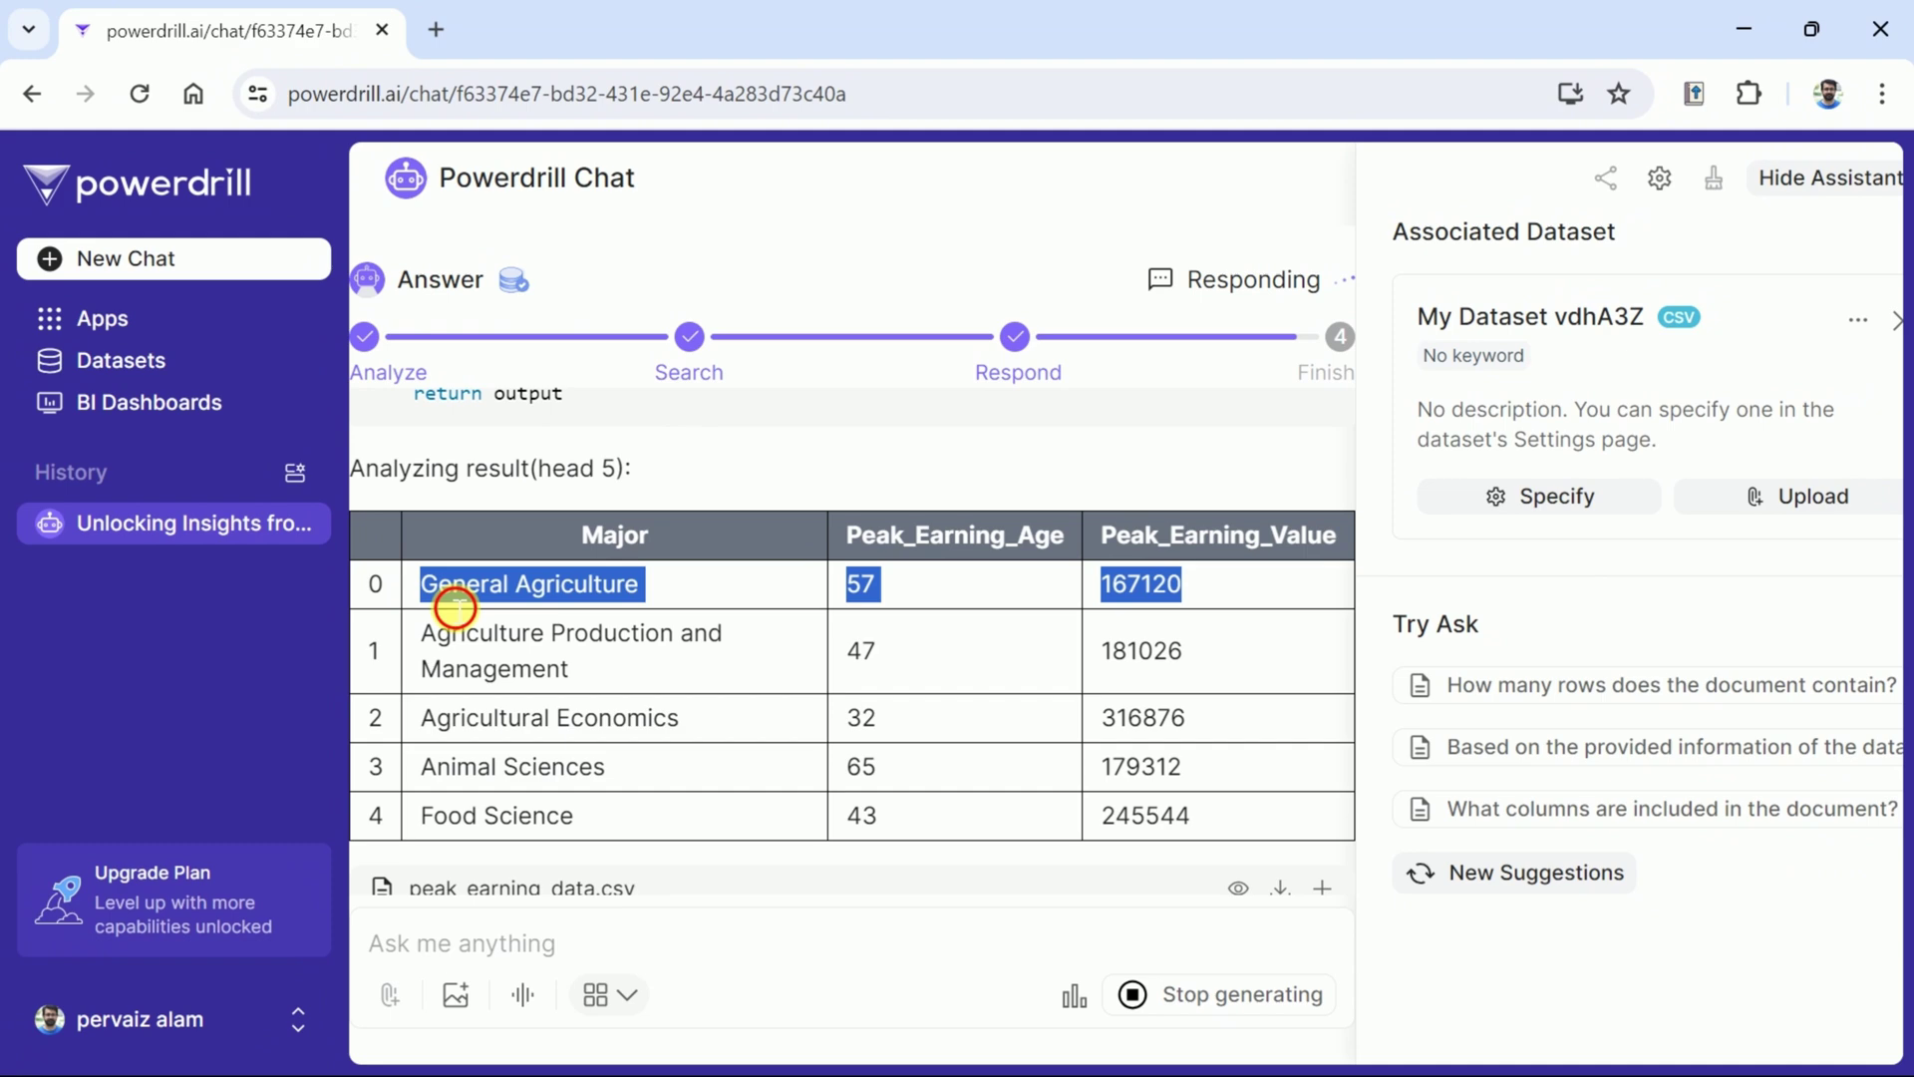
click(454, 607)
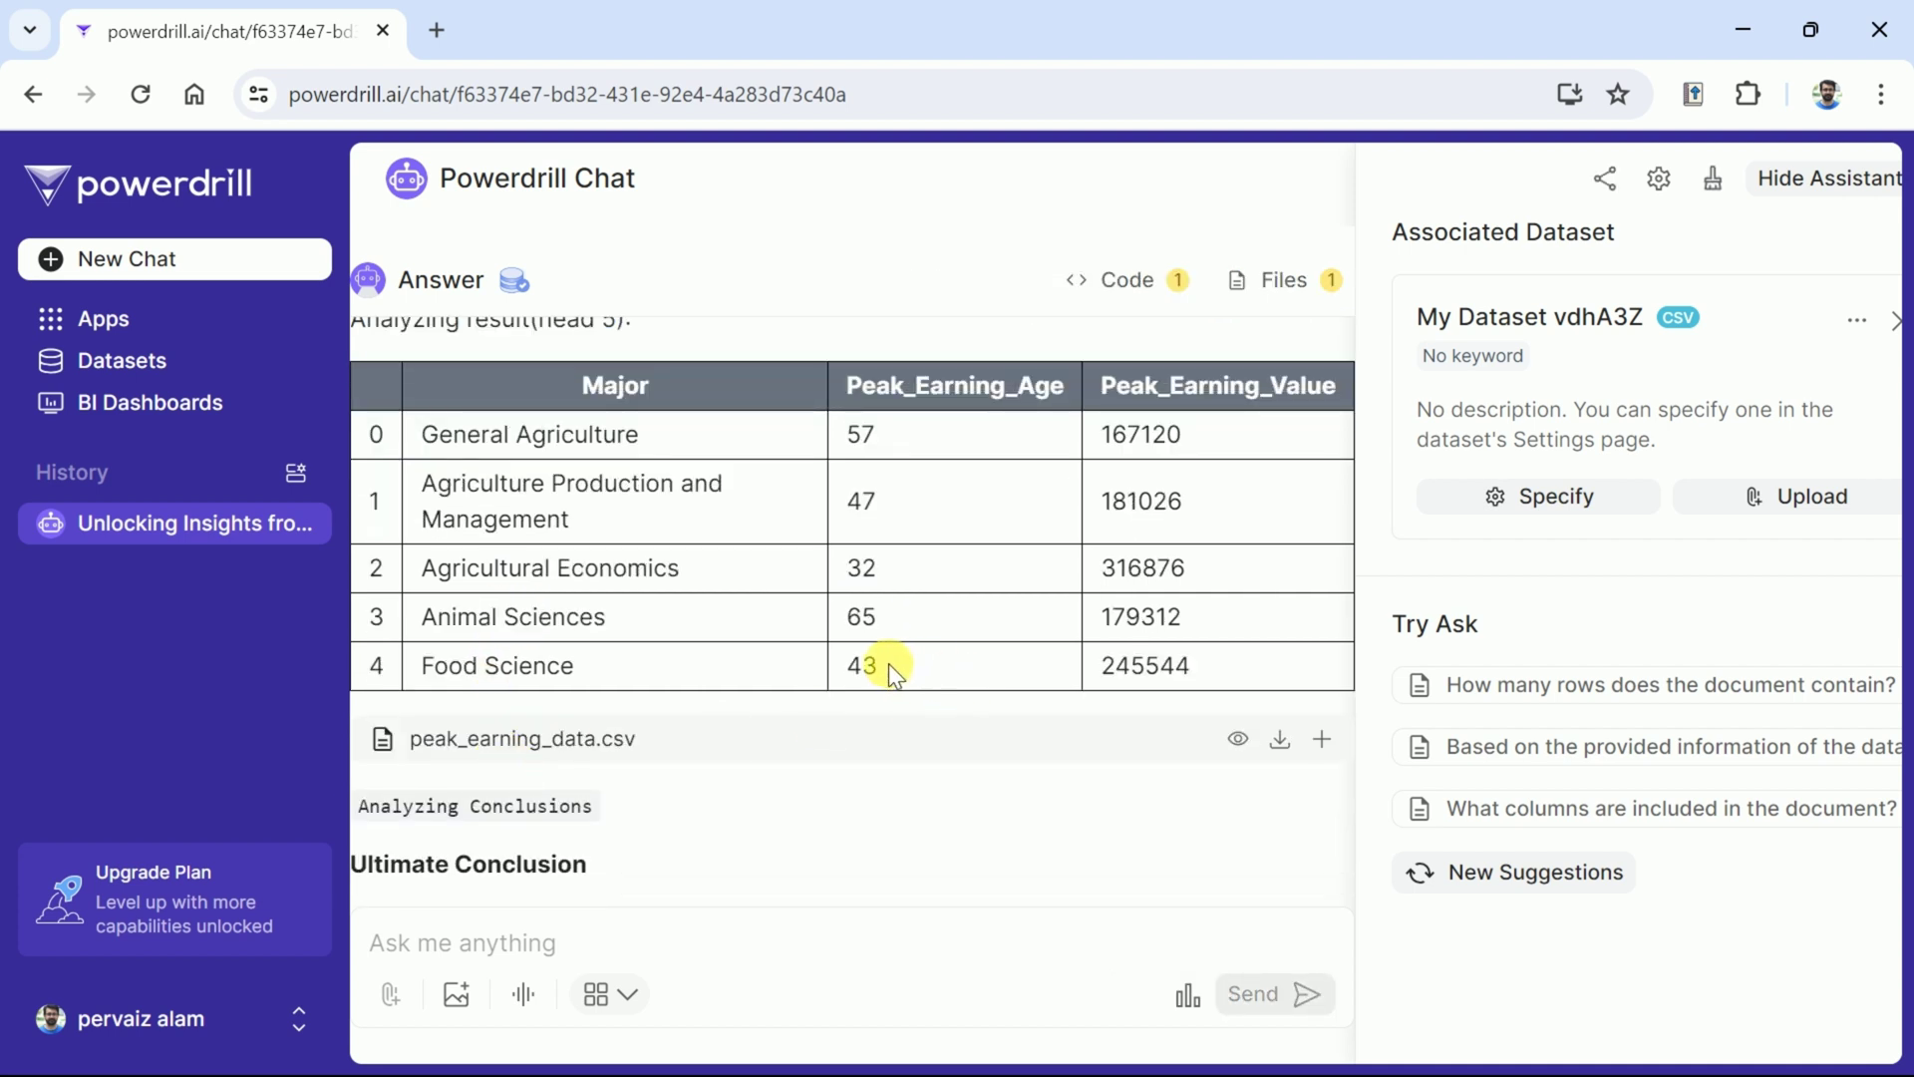
- Read the Ultimate Conclusion, highlighting the 47-year, 32-year and Animal Sciences peak-age notes
scroll(997, 646, down, 2)
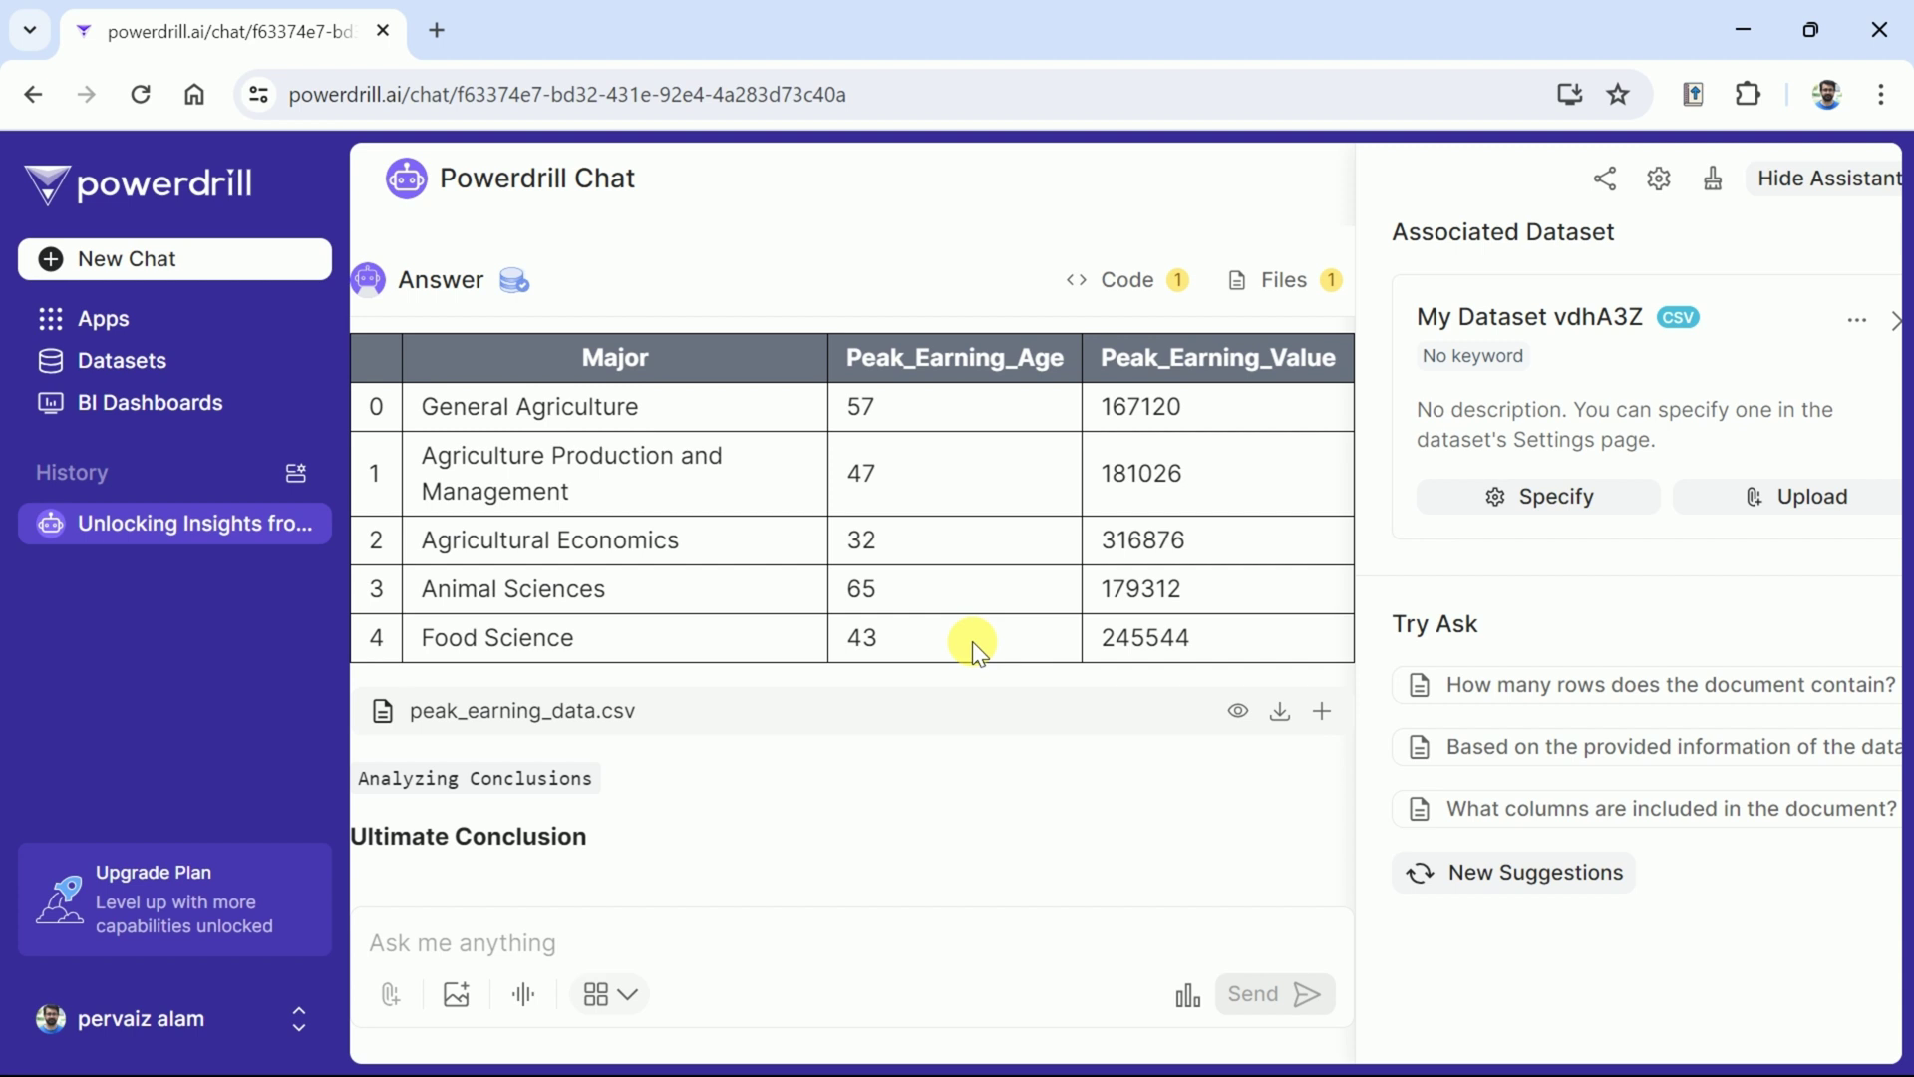
scroll(941, 620, down, 4)
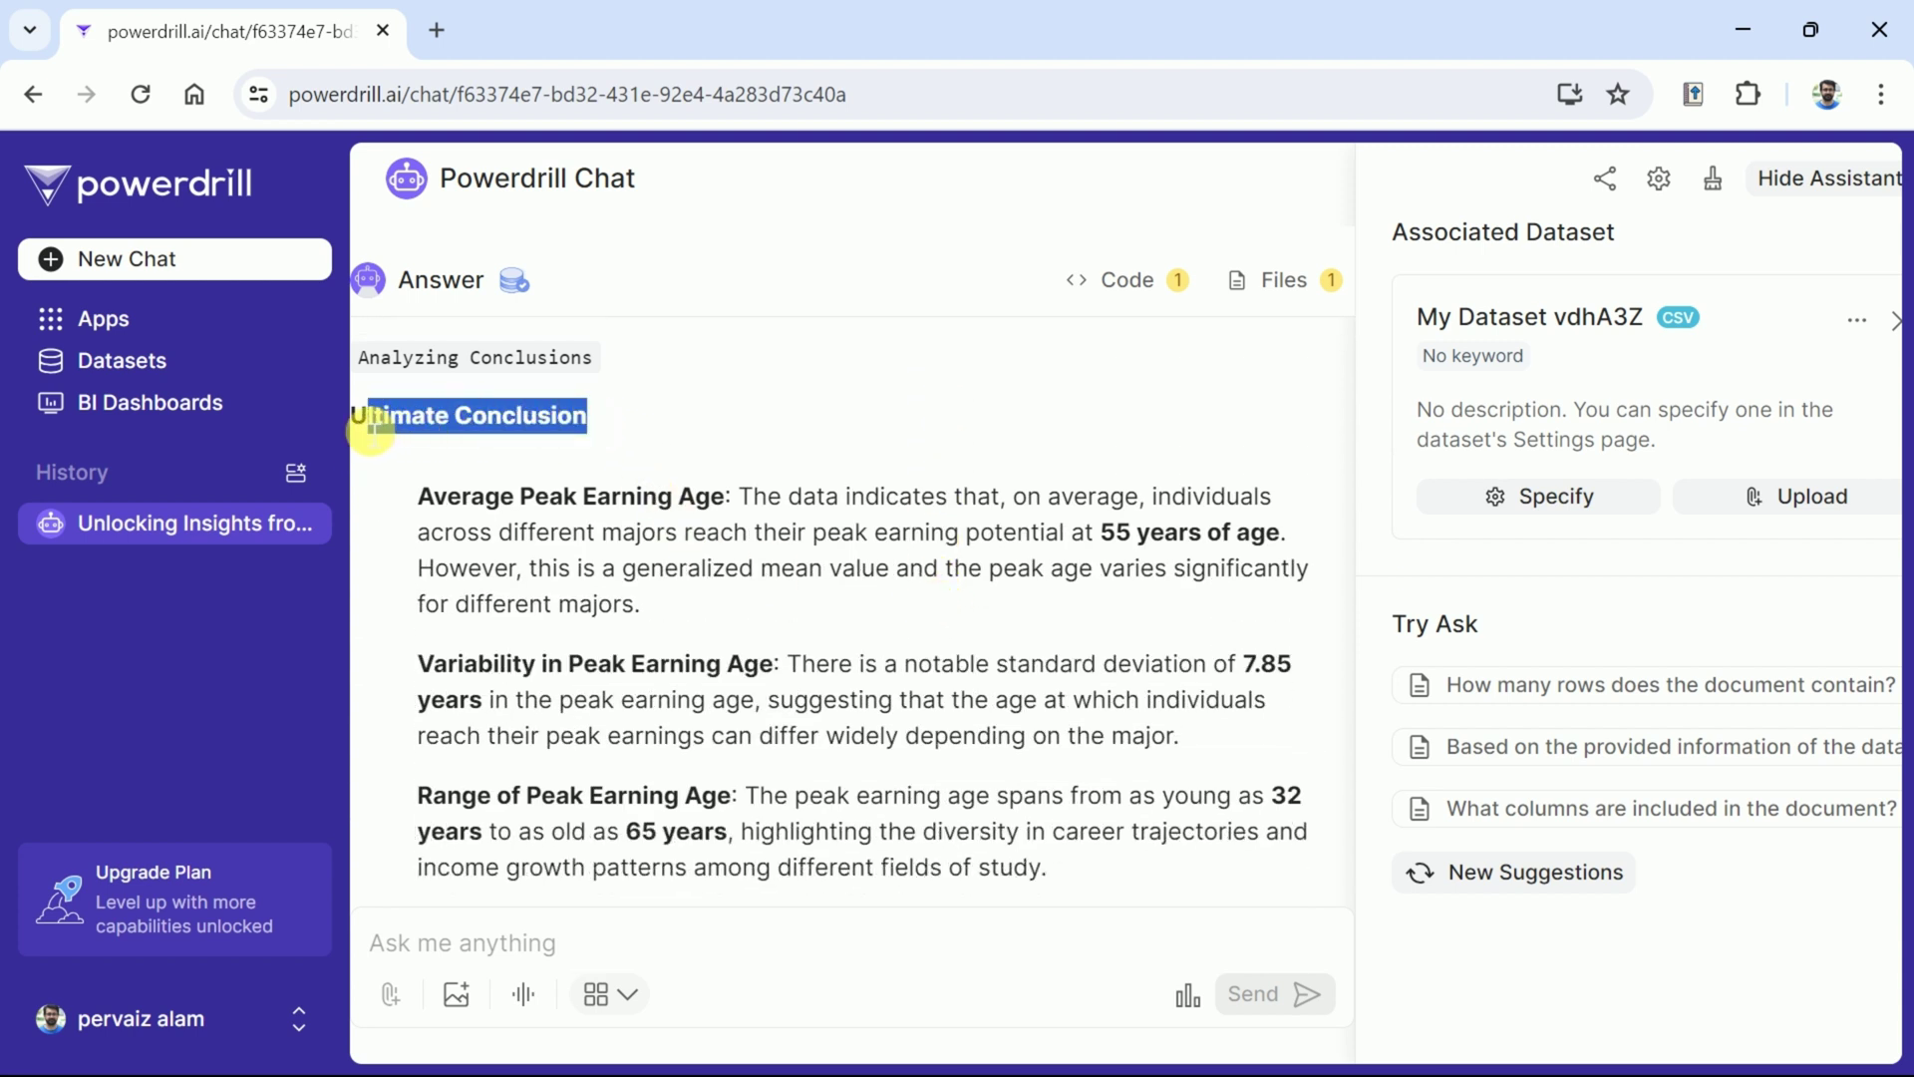
click(791, 450)
scroll(809, 462, down, 2)
scroll(684, 418, up, 2)
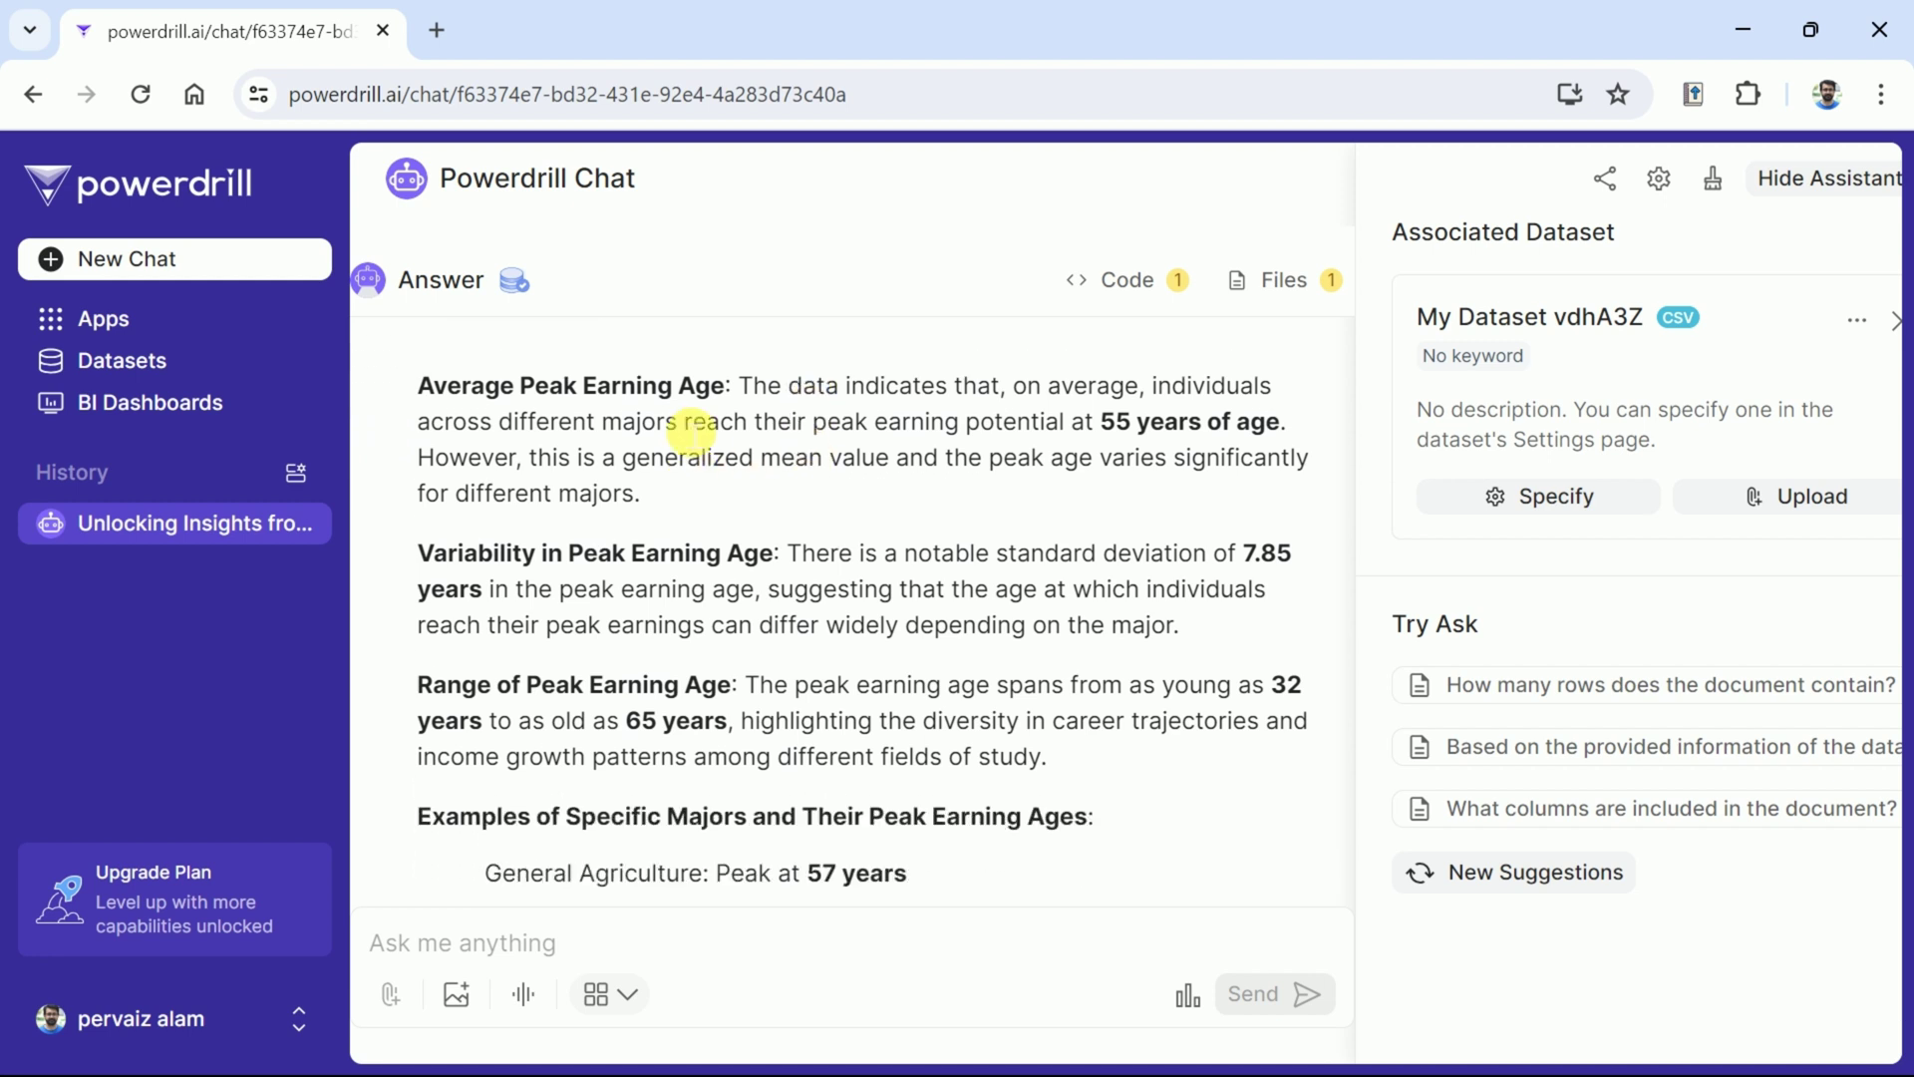
scroll(757, 538, down, 6)
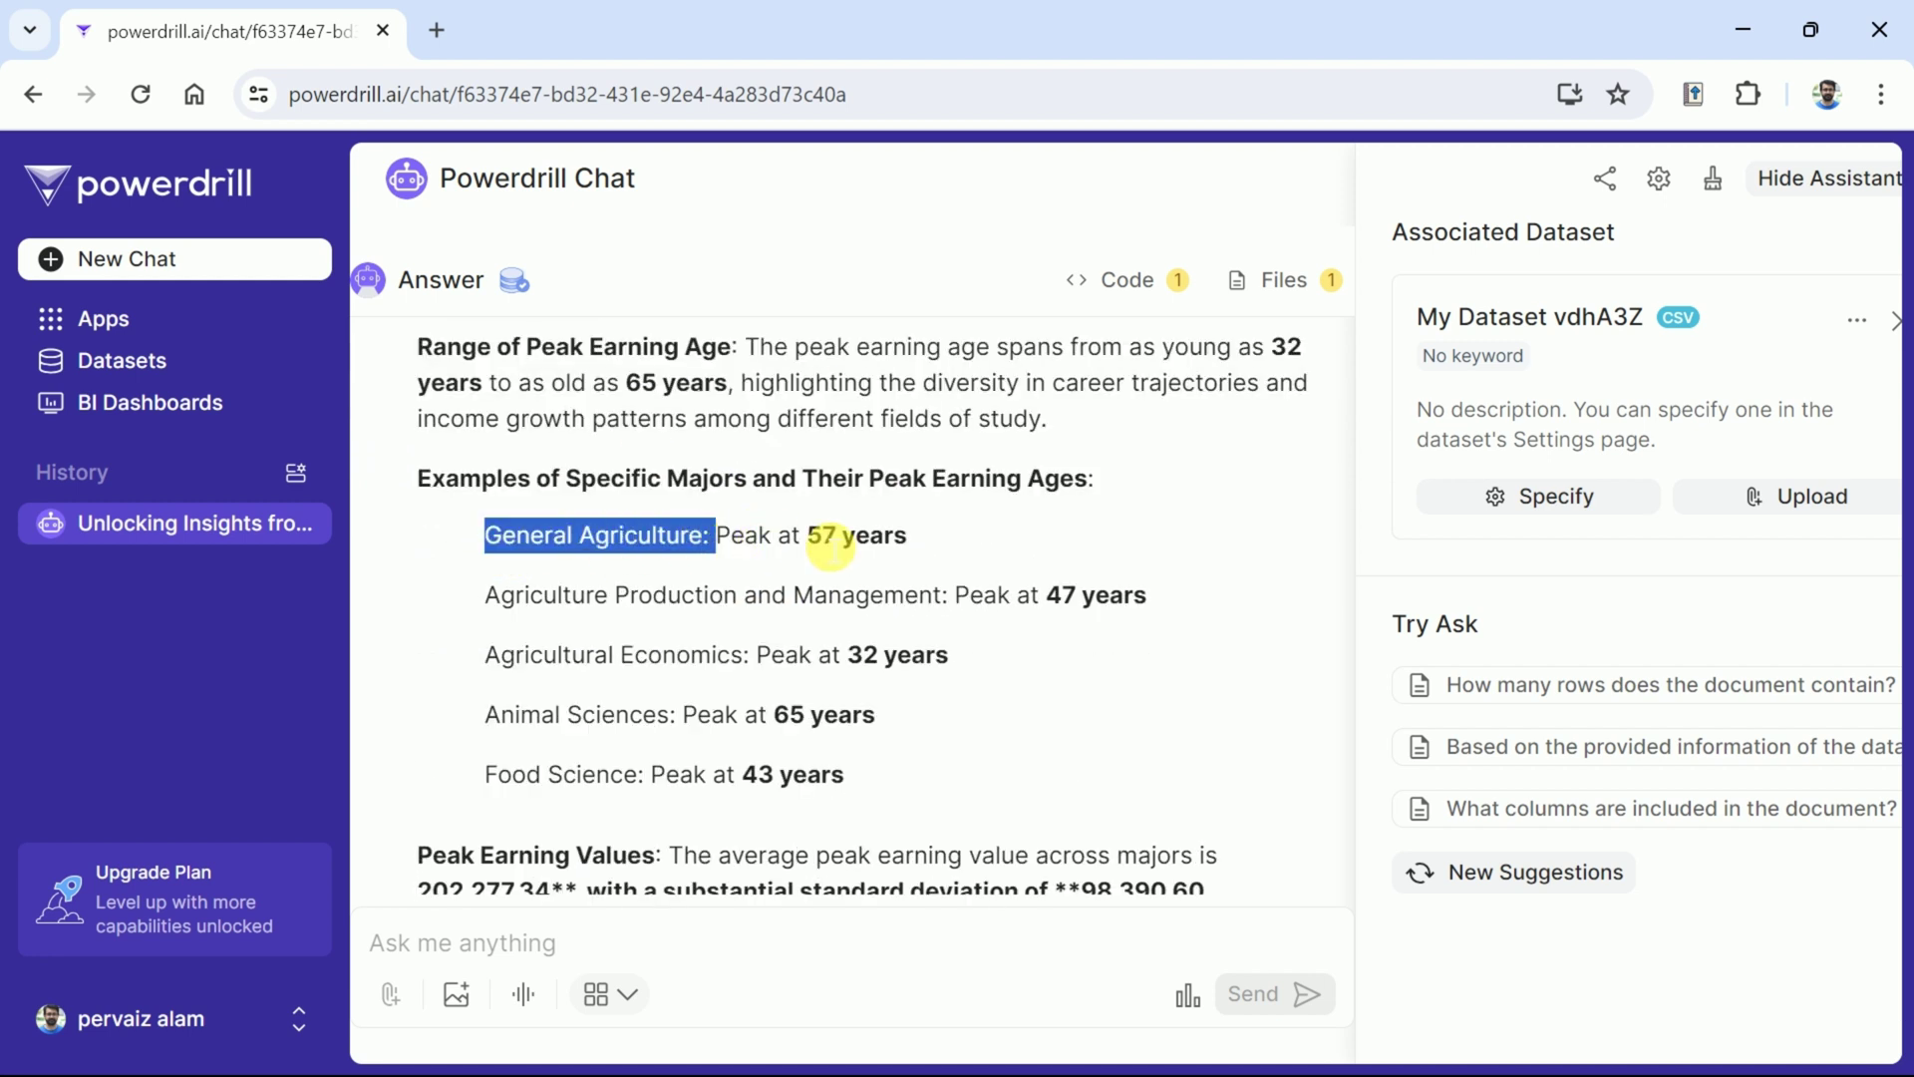
double_click(523, 610)
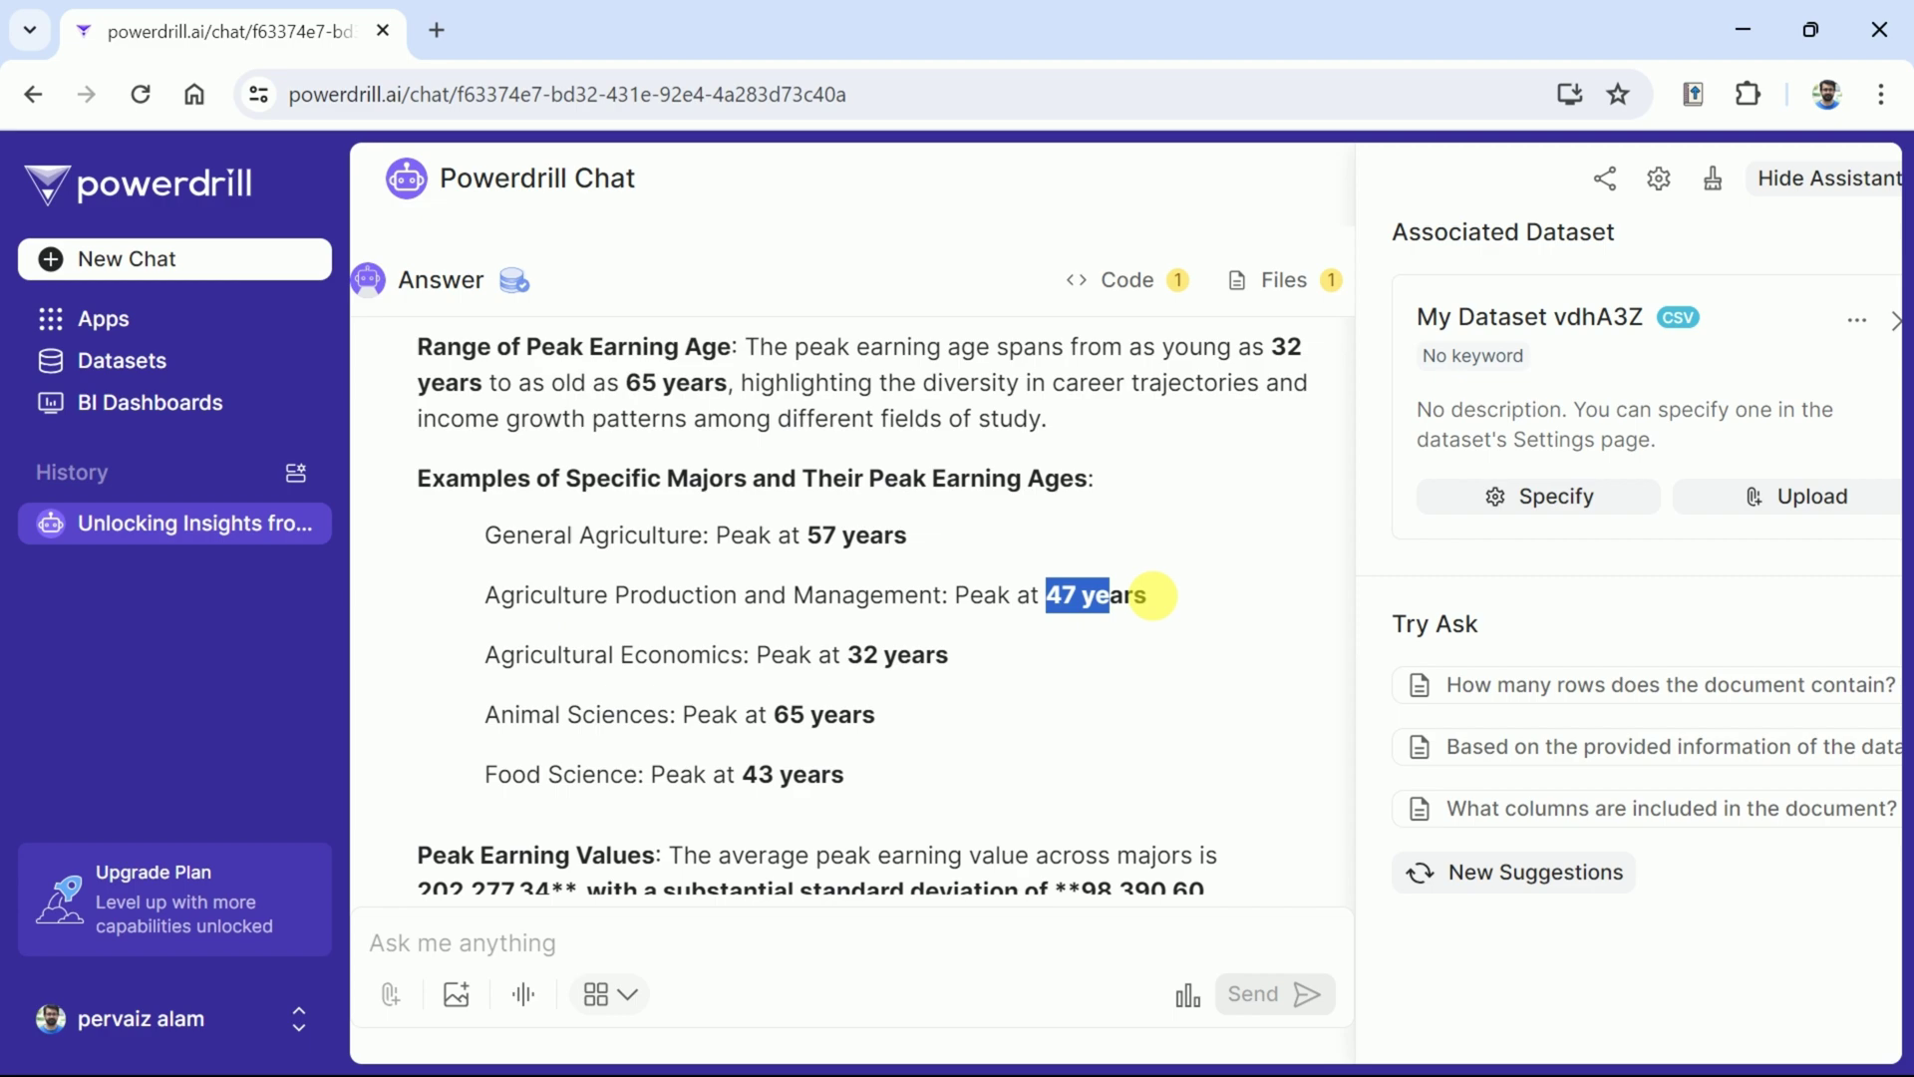
drag(1153, 595, 1153, 595)
scroll(1056, 594, down, 8)
drag(565, 410, 390, 424)
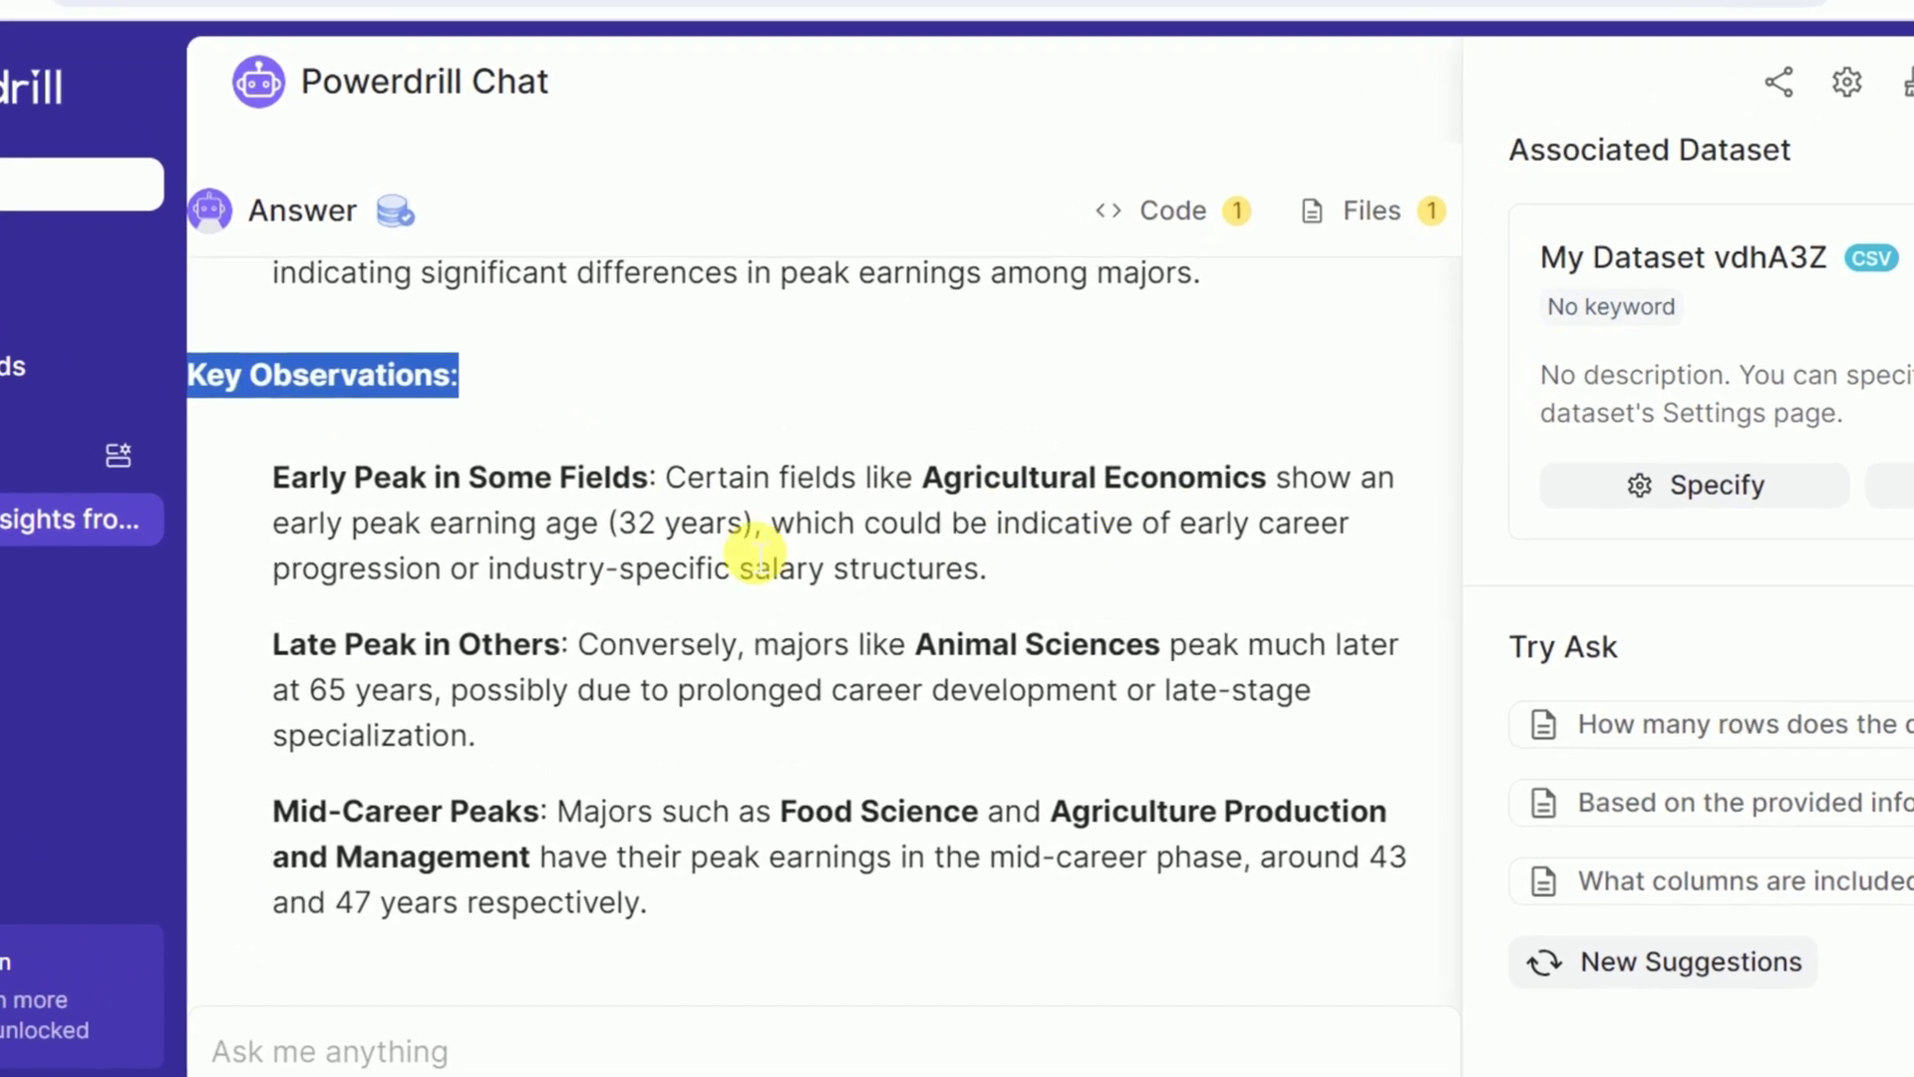
drag(624, 522, 747, 525)
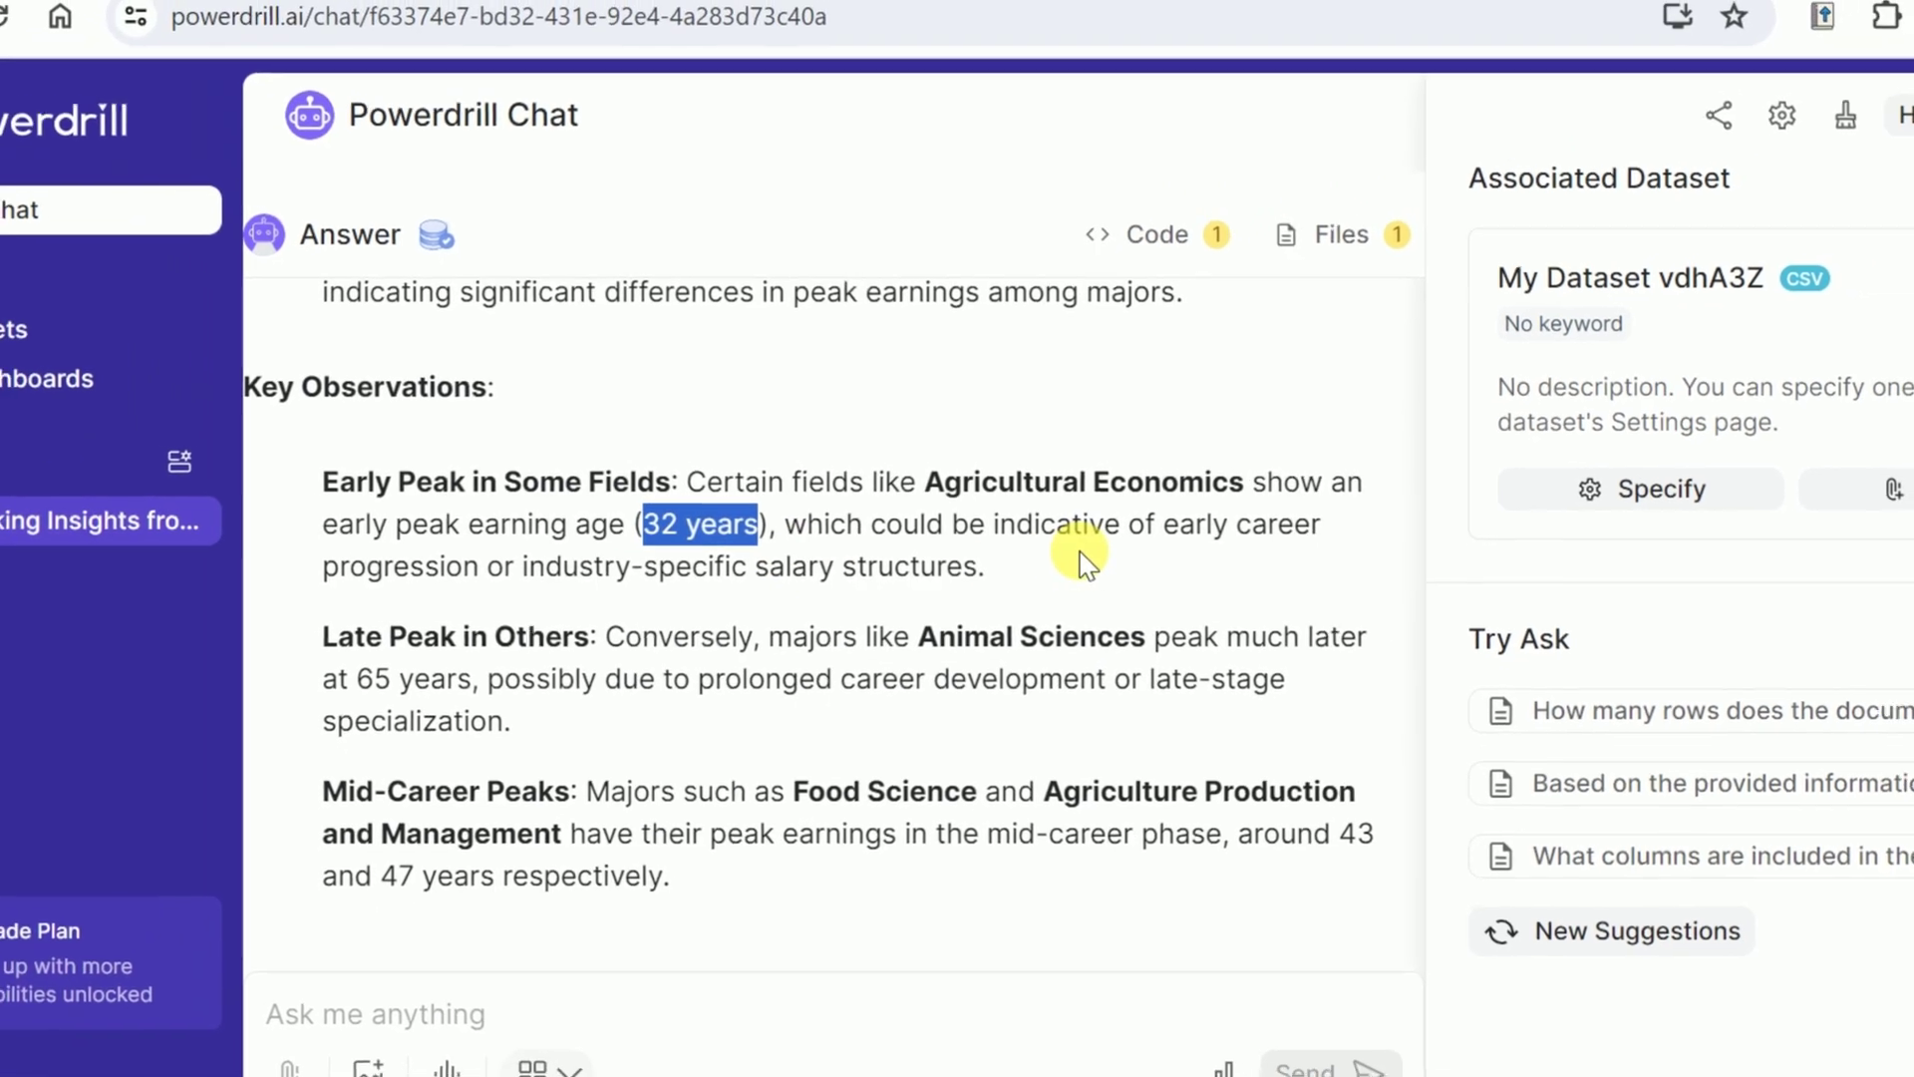
drag(918, 641, 1184, 643)
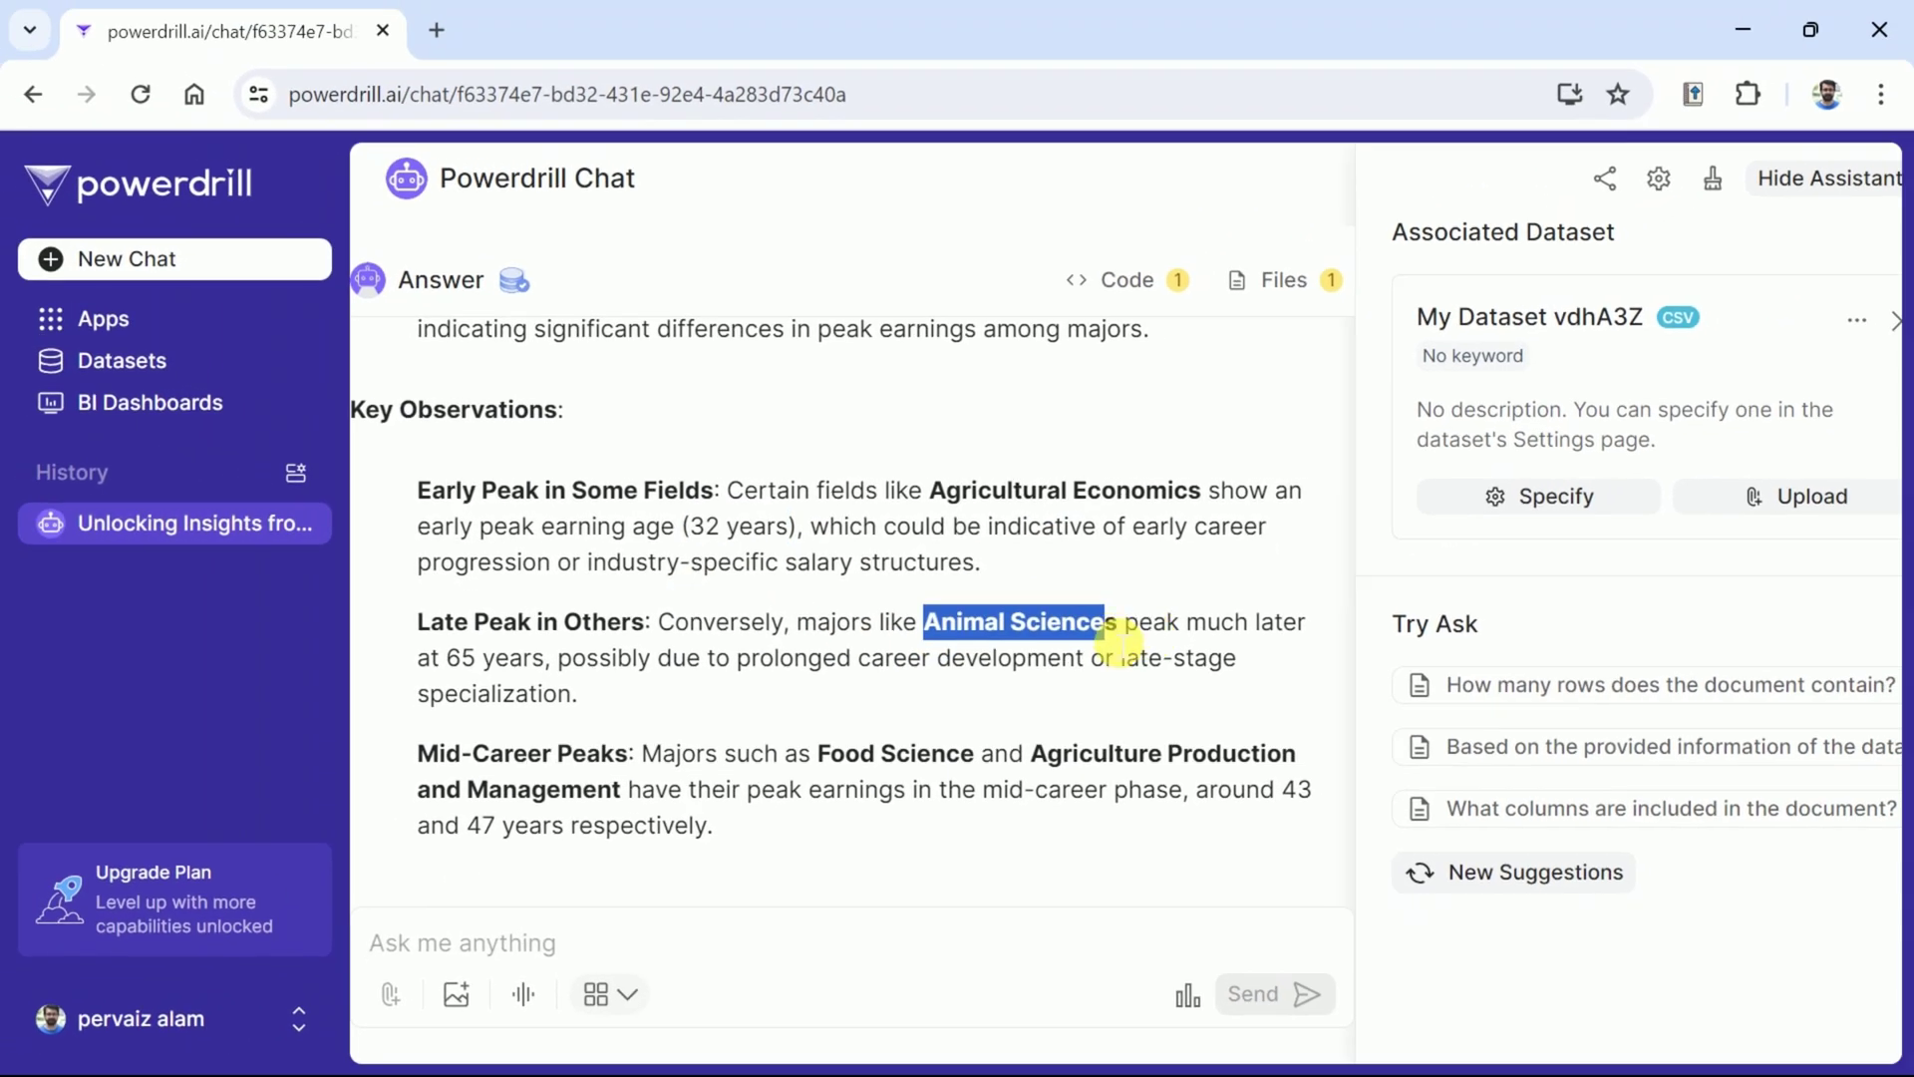
- Read the Considerations for Individuals and Educators, highlighting Educational Guidance and Career Planning
scroll(1107, 638, down, 5)
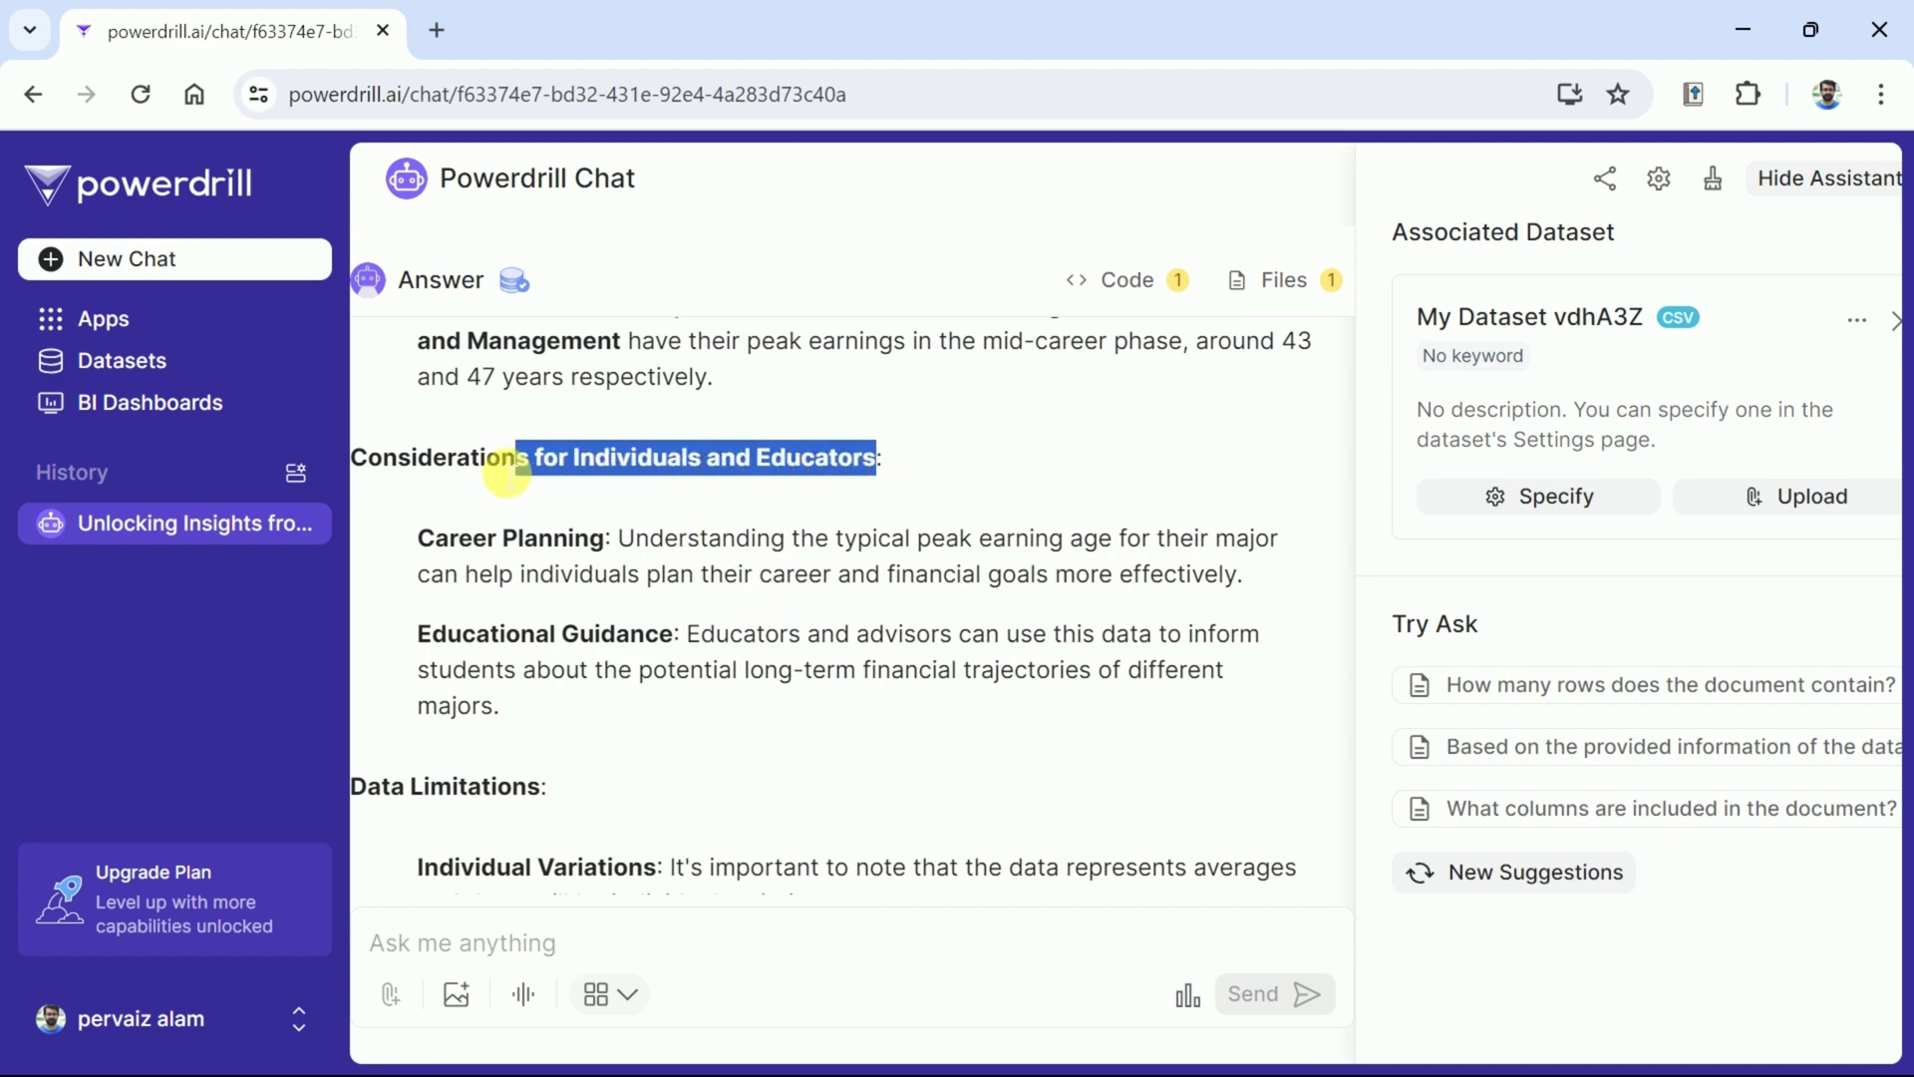
drag(507, 468, 351, 458)
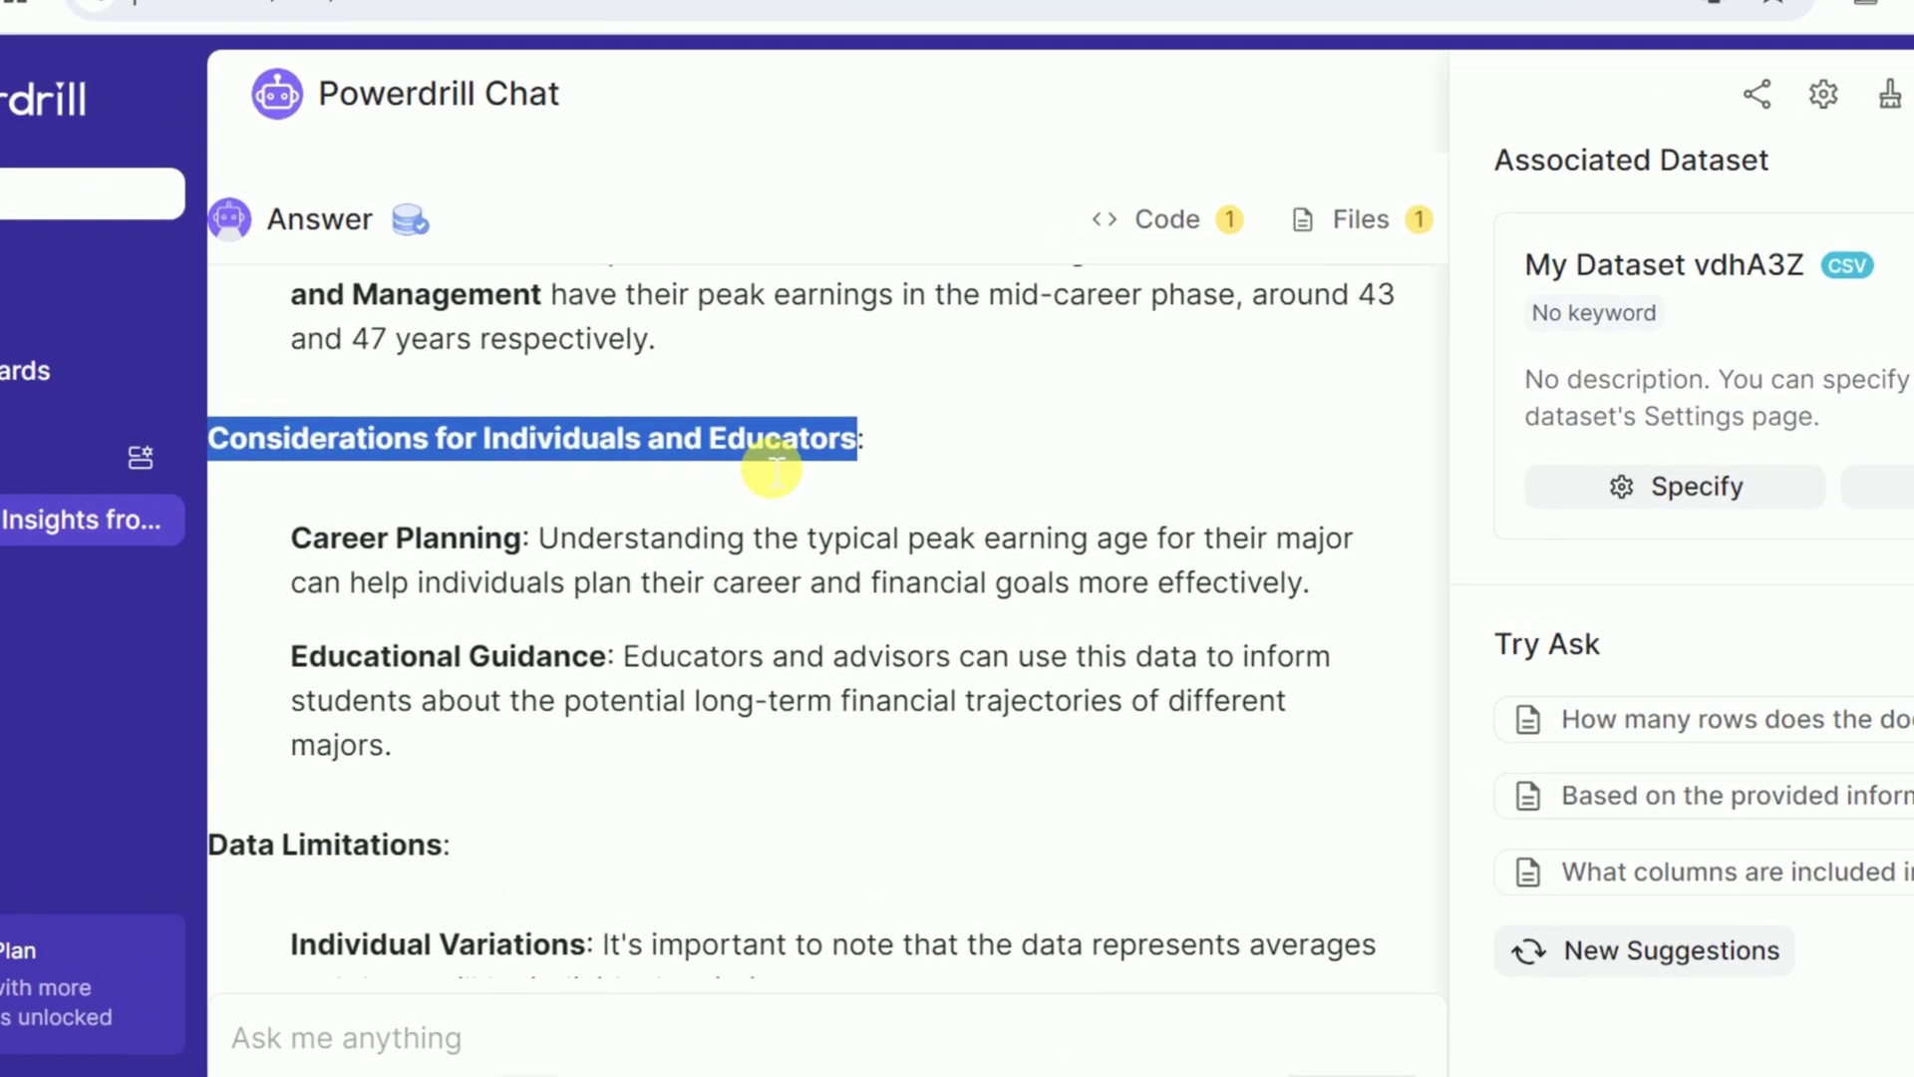
click(772, 468)
drag(291, 660, 666, 733)
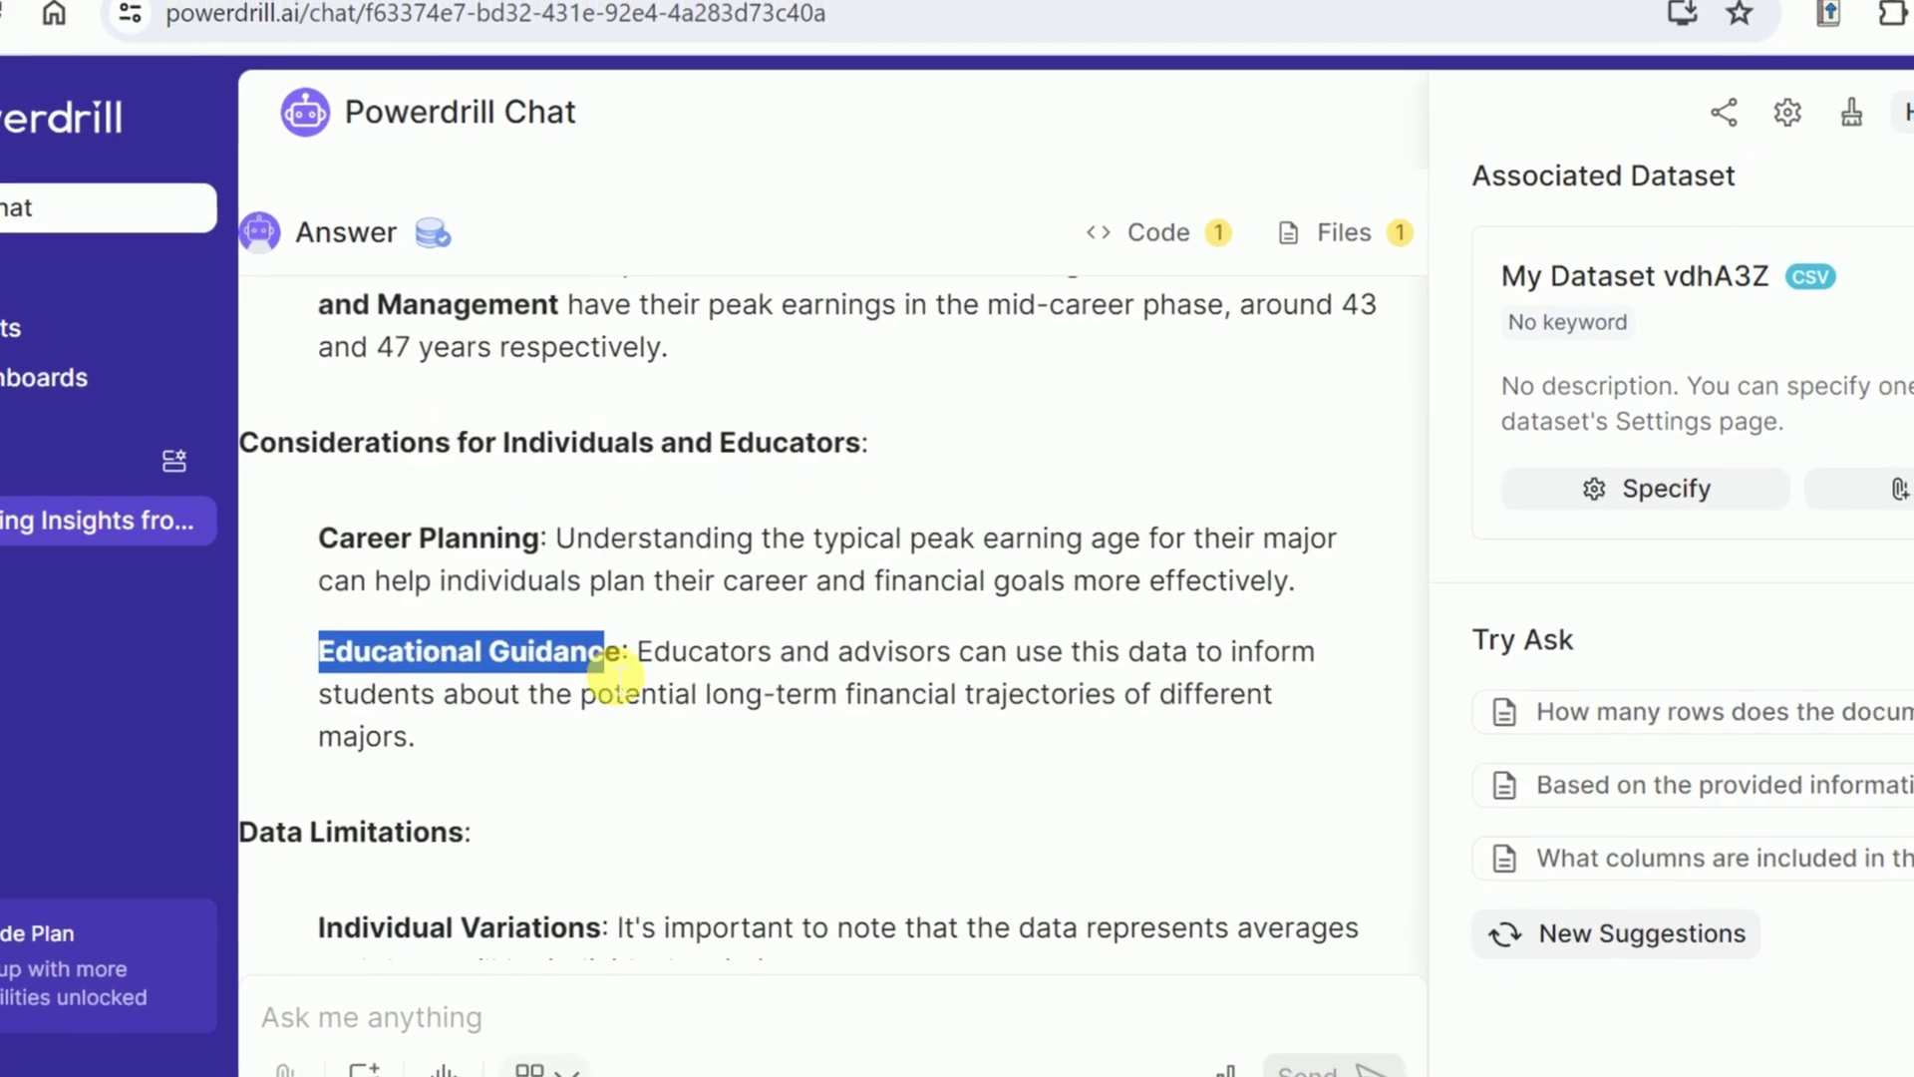
click(613, 678)
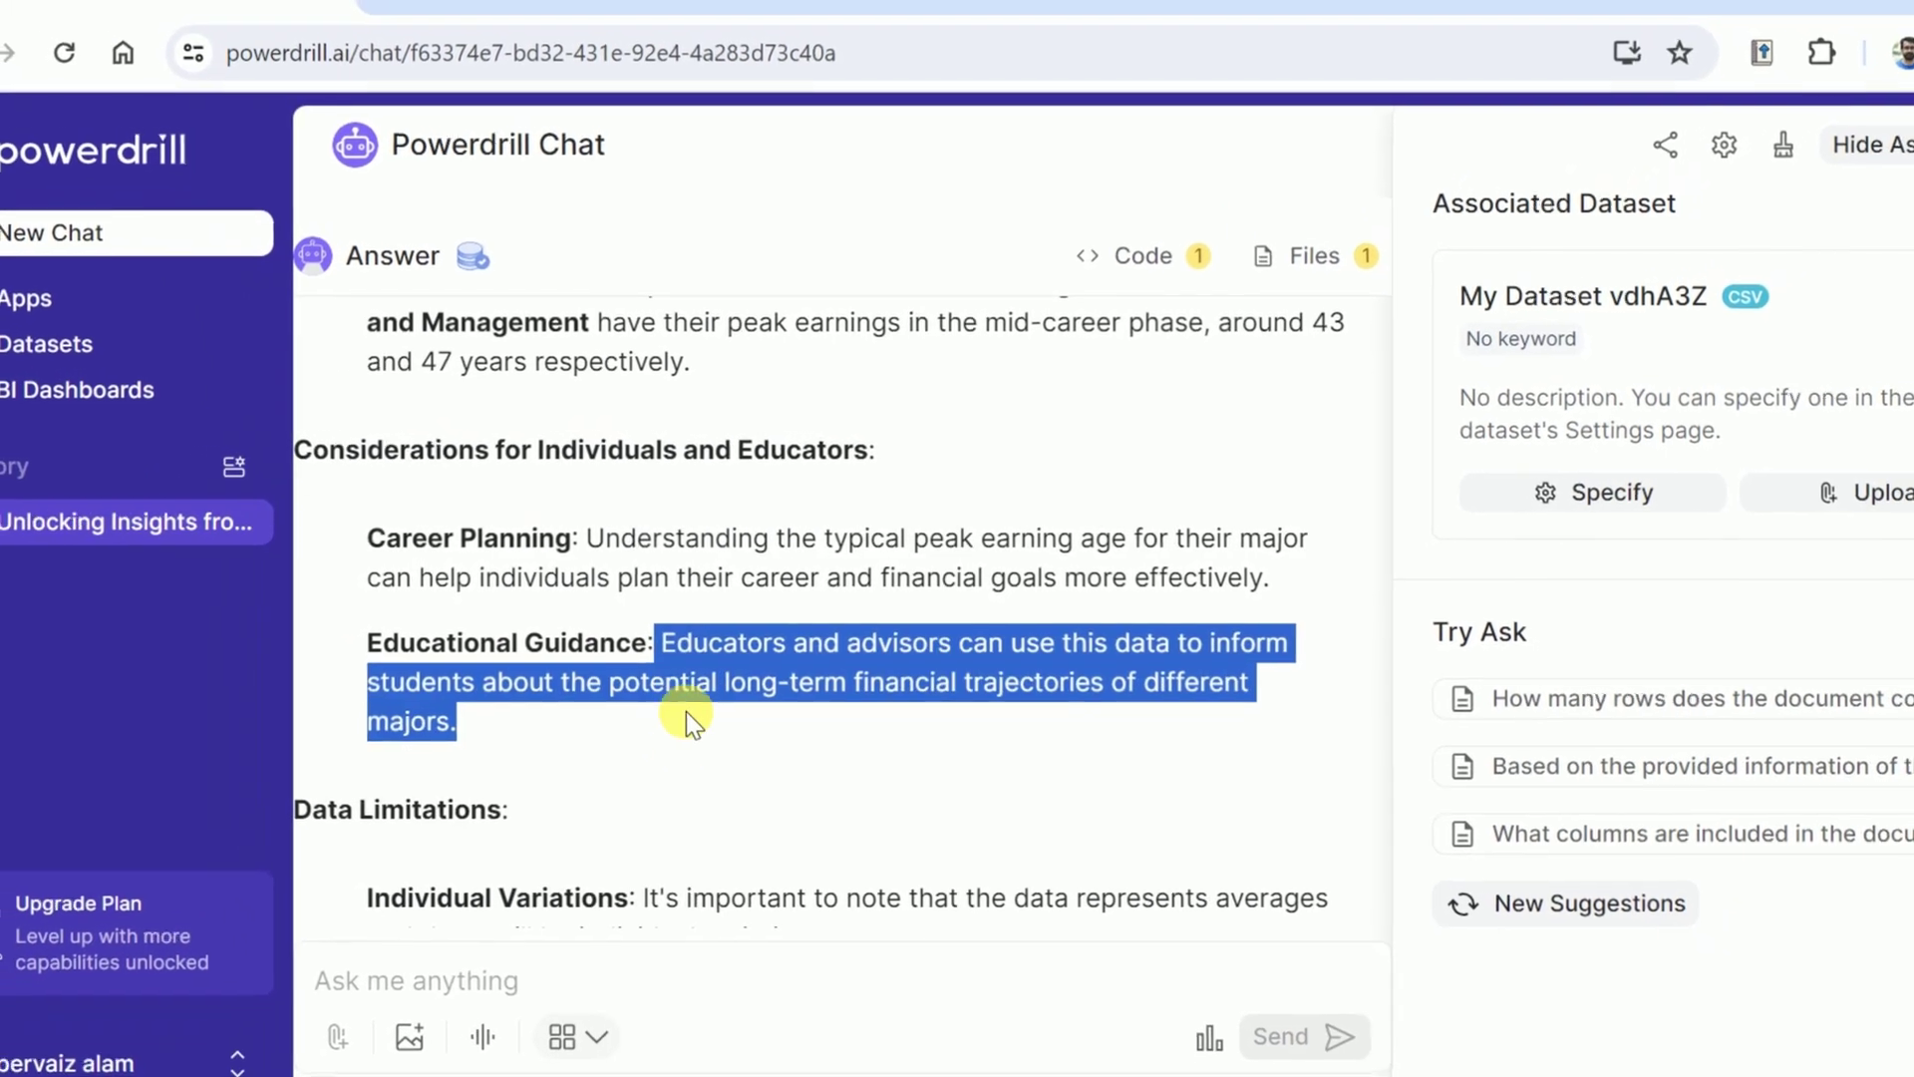
drag(592, 540, 1271, 578)
click(943, 634)
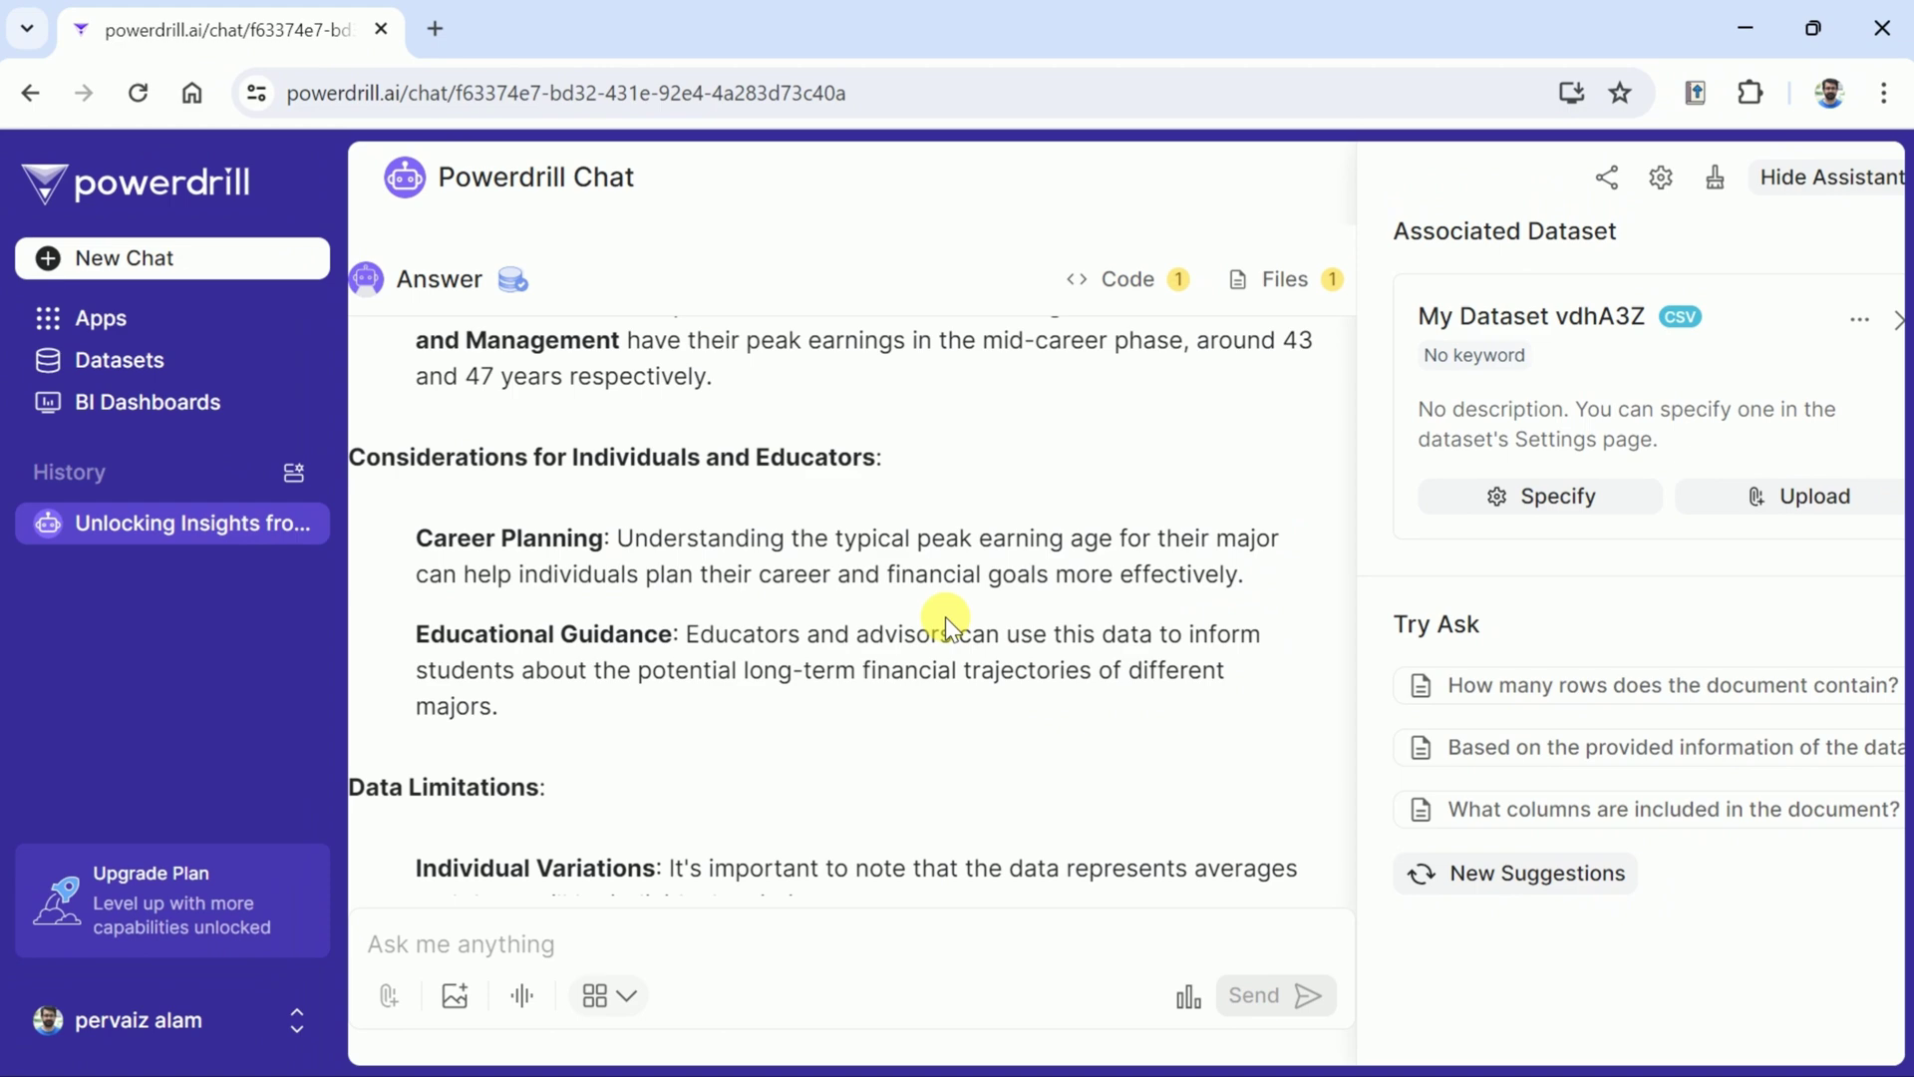
scroll(945, 626, down, 2)
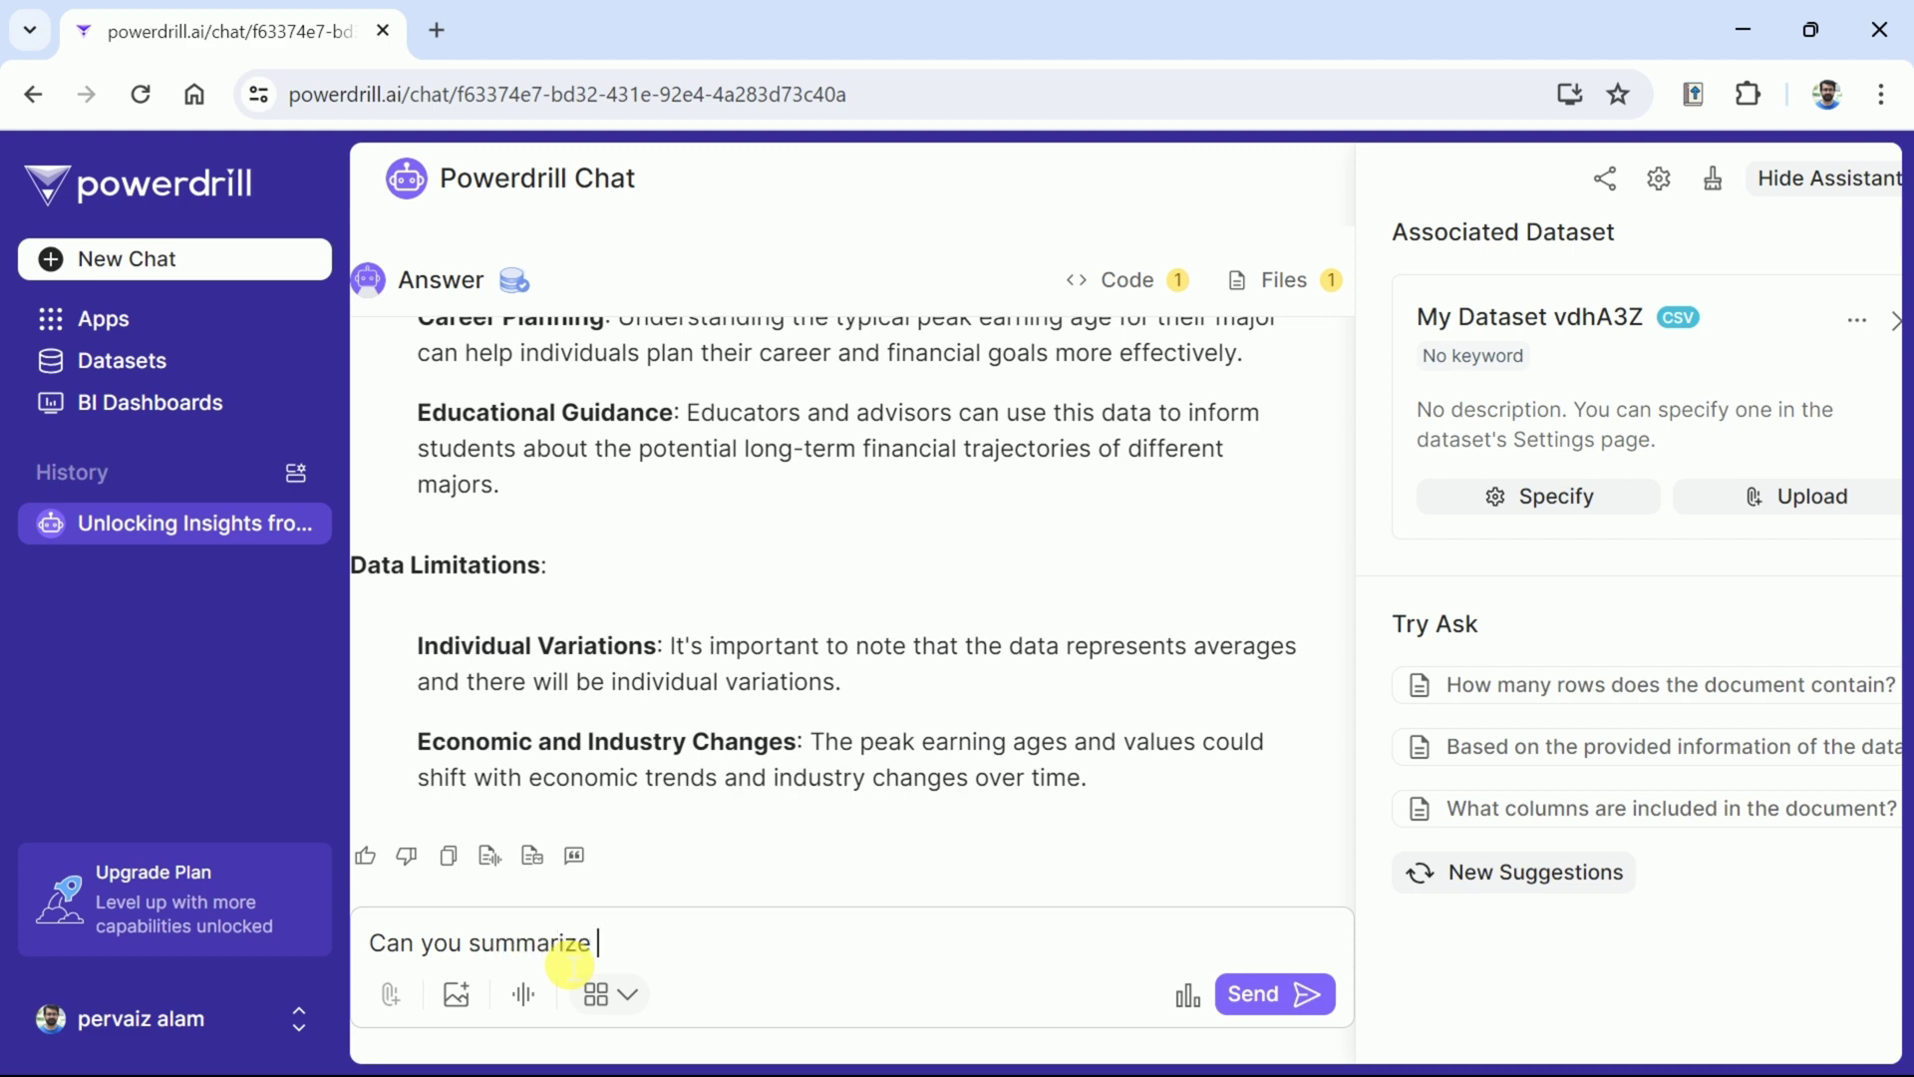
- Send 'Can you summarize the data?' and read the summary of majors and age range
text(a?)
key(Return)
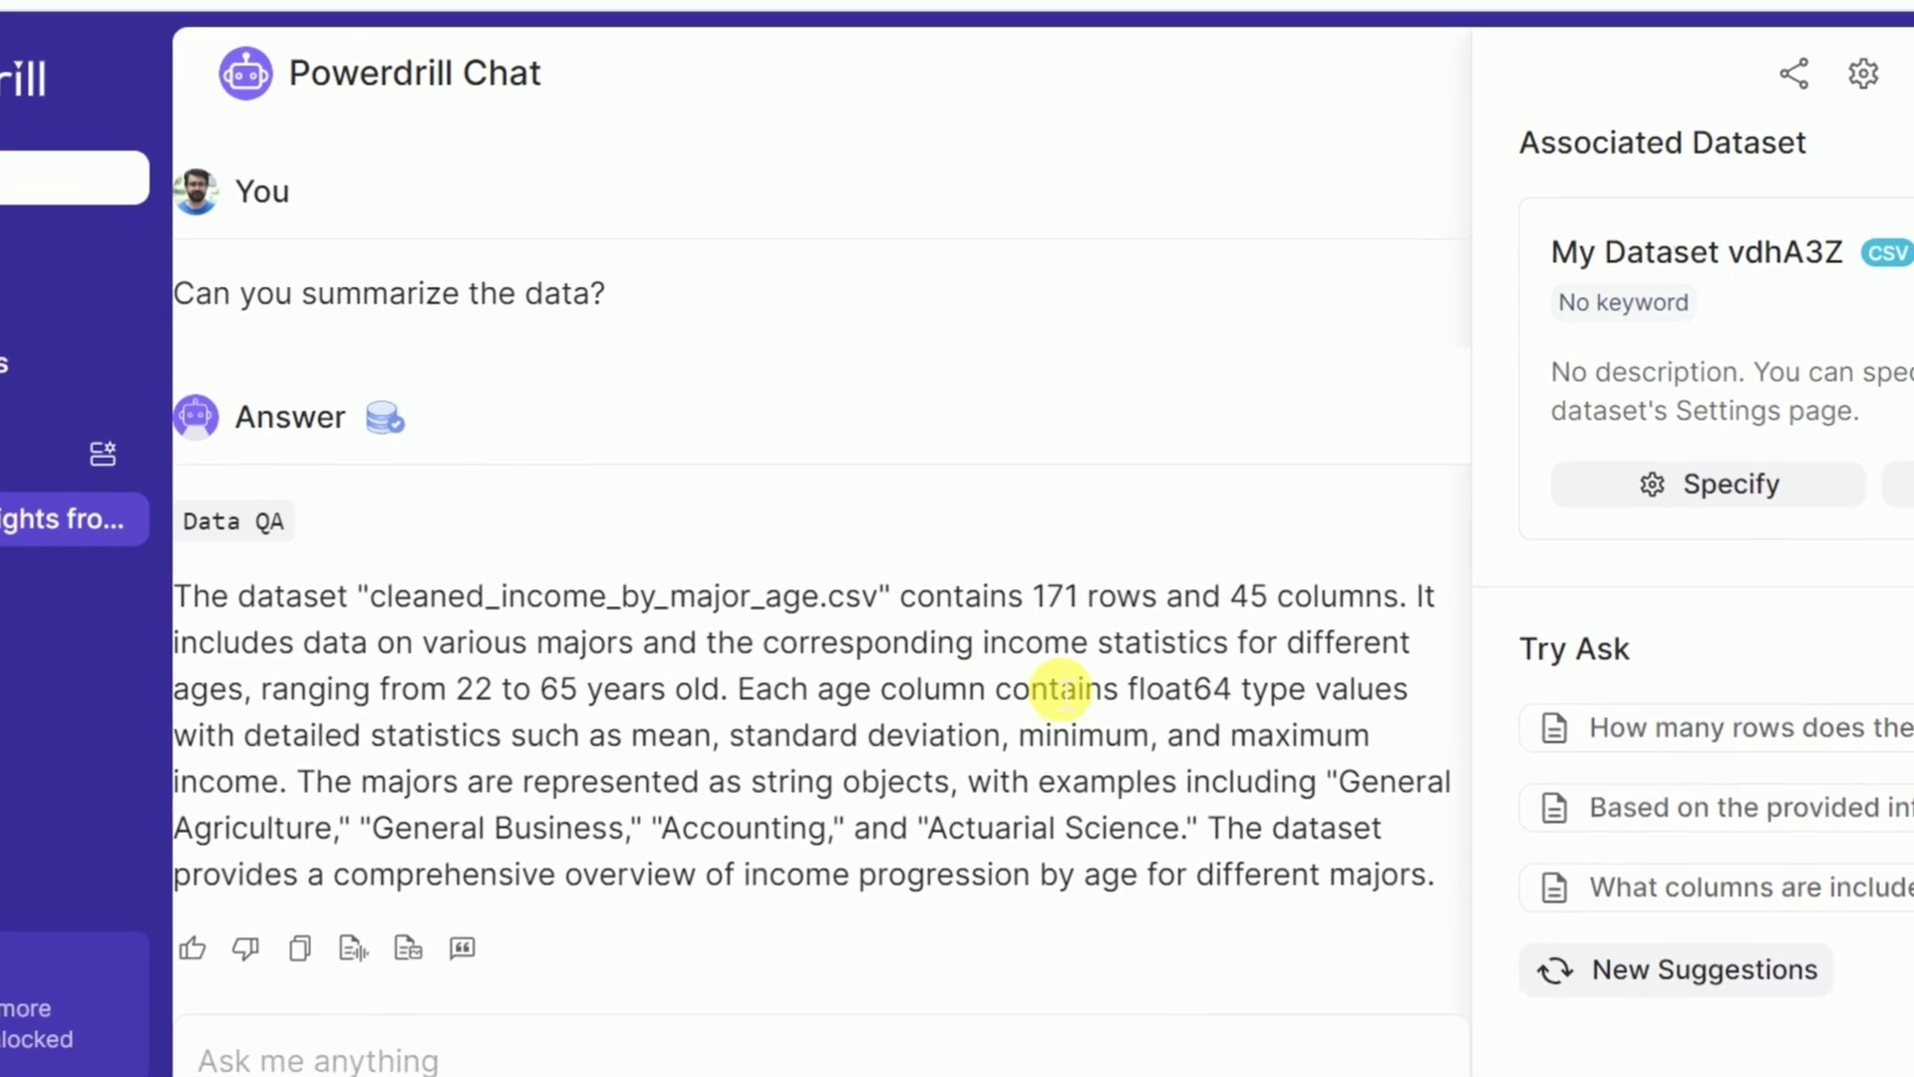
drag(976, 641, 407, 780)
click(443, 760)
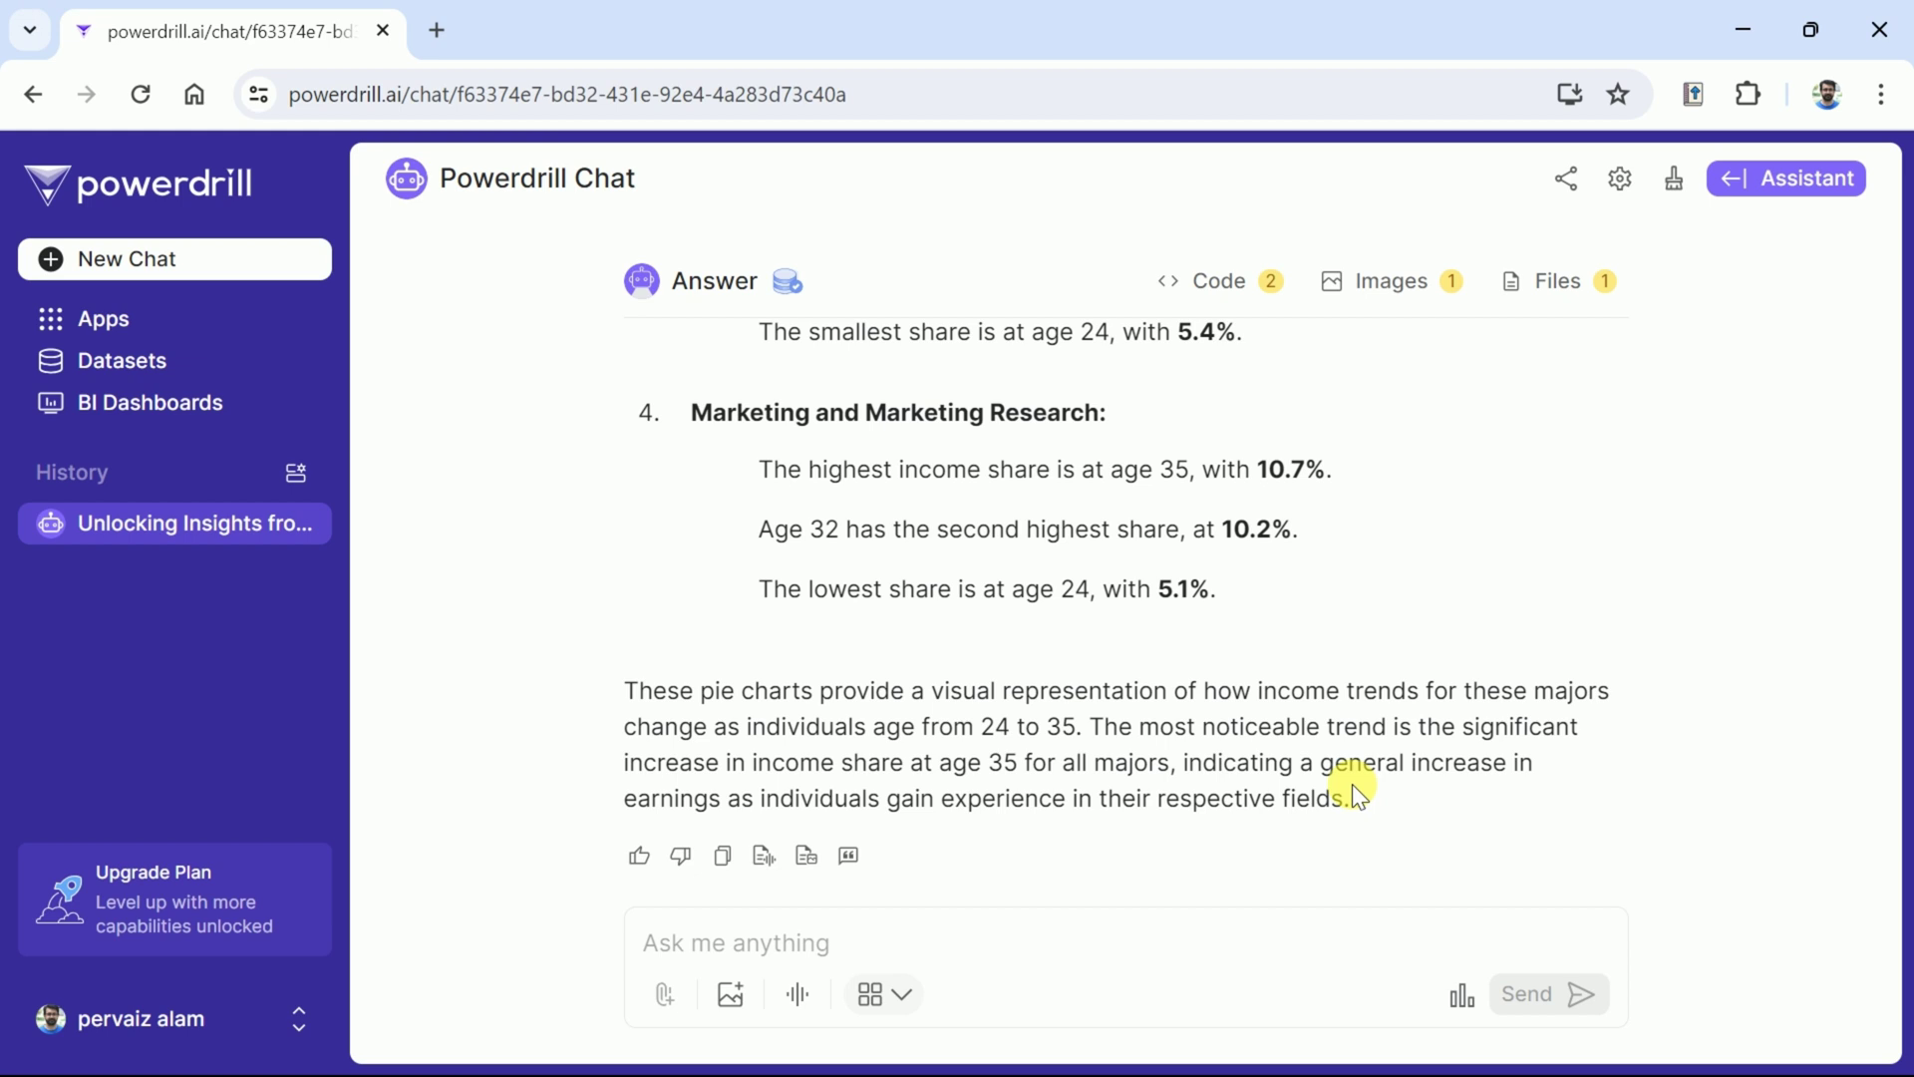
click(872, 944)
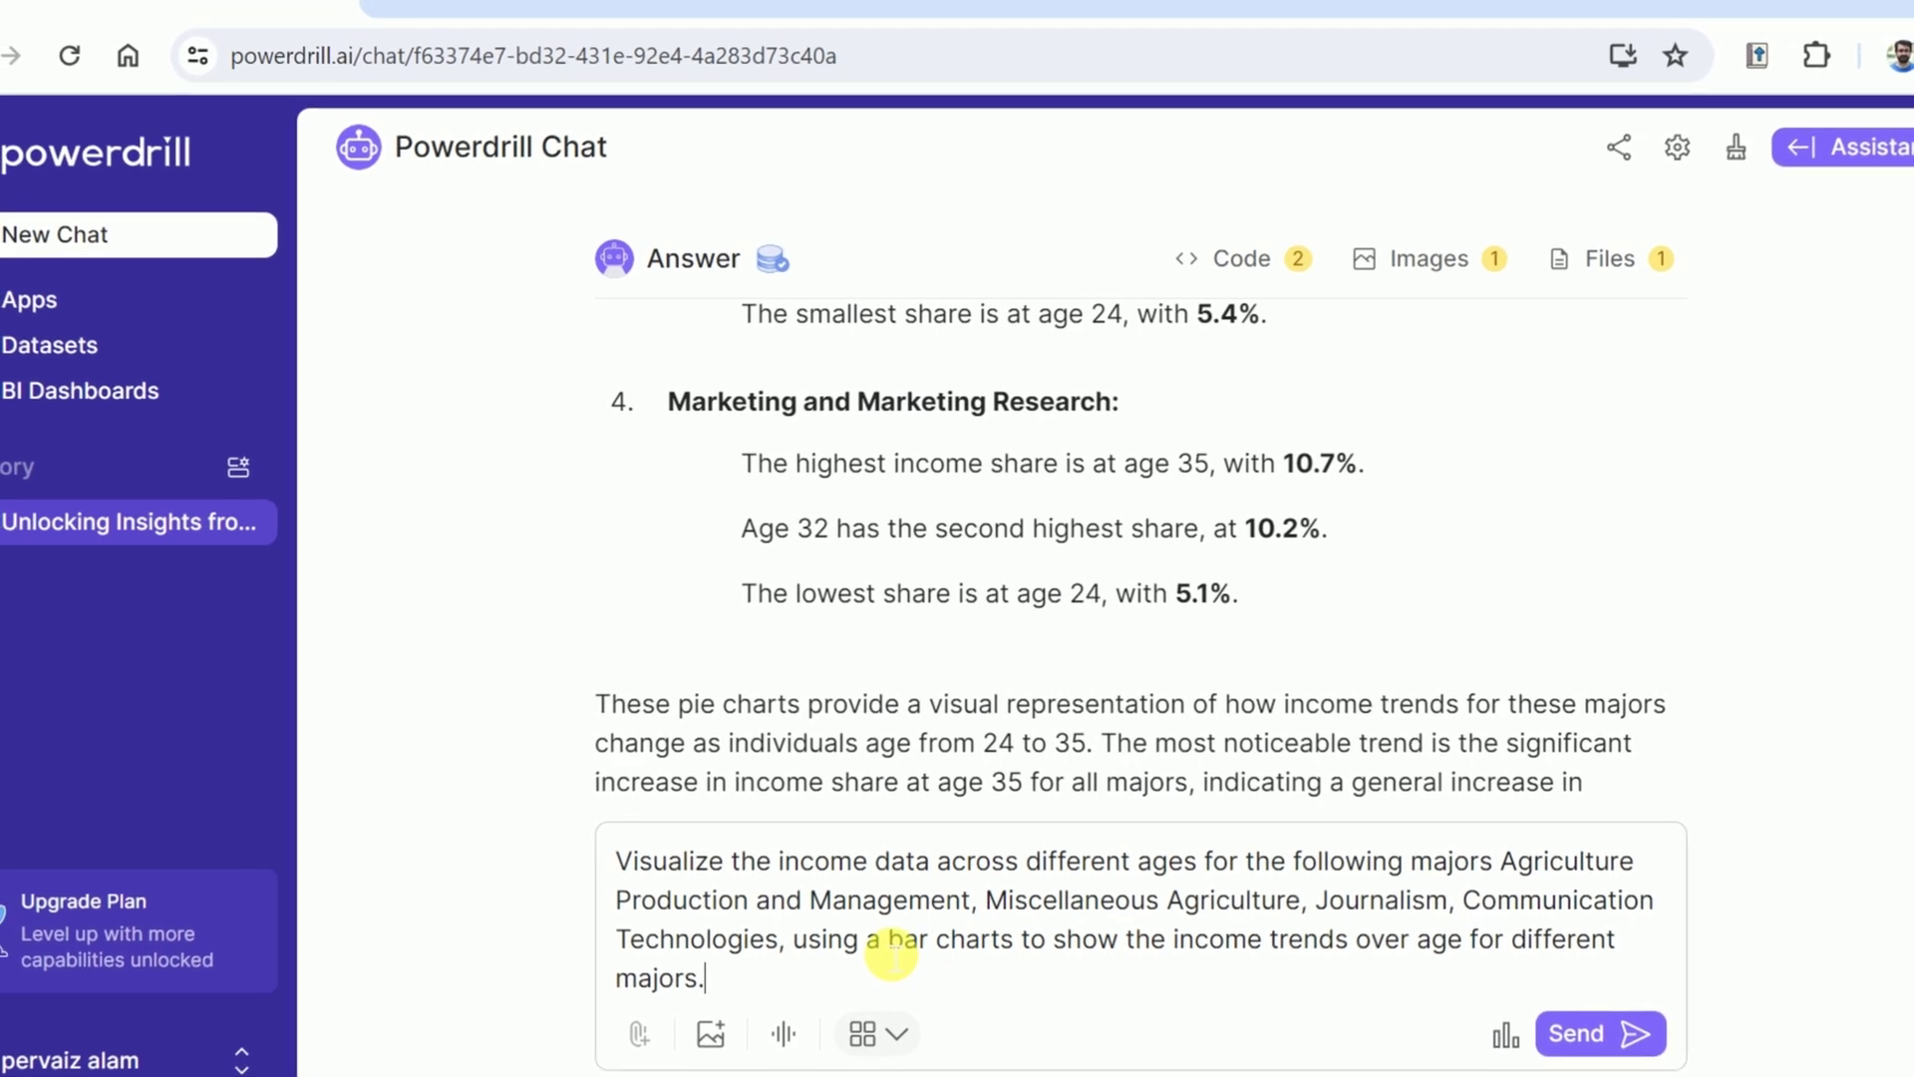
- Send the request for income-over-age bar charts of the four chosen majors
drag(889, 942, 1305, 939)
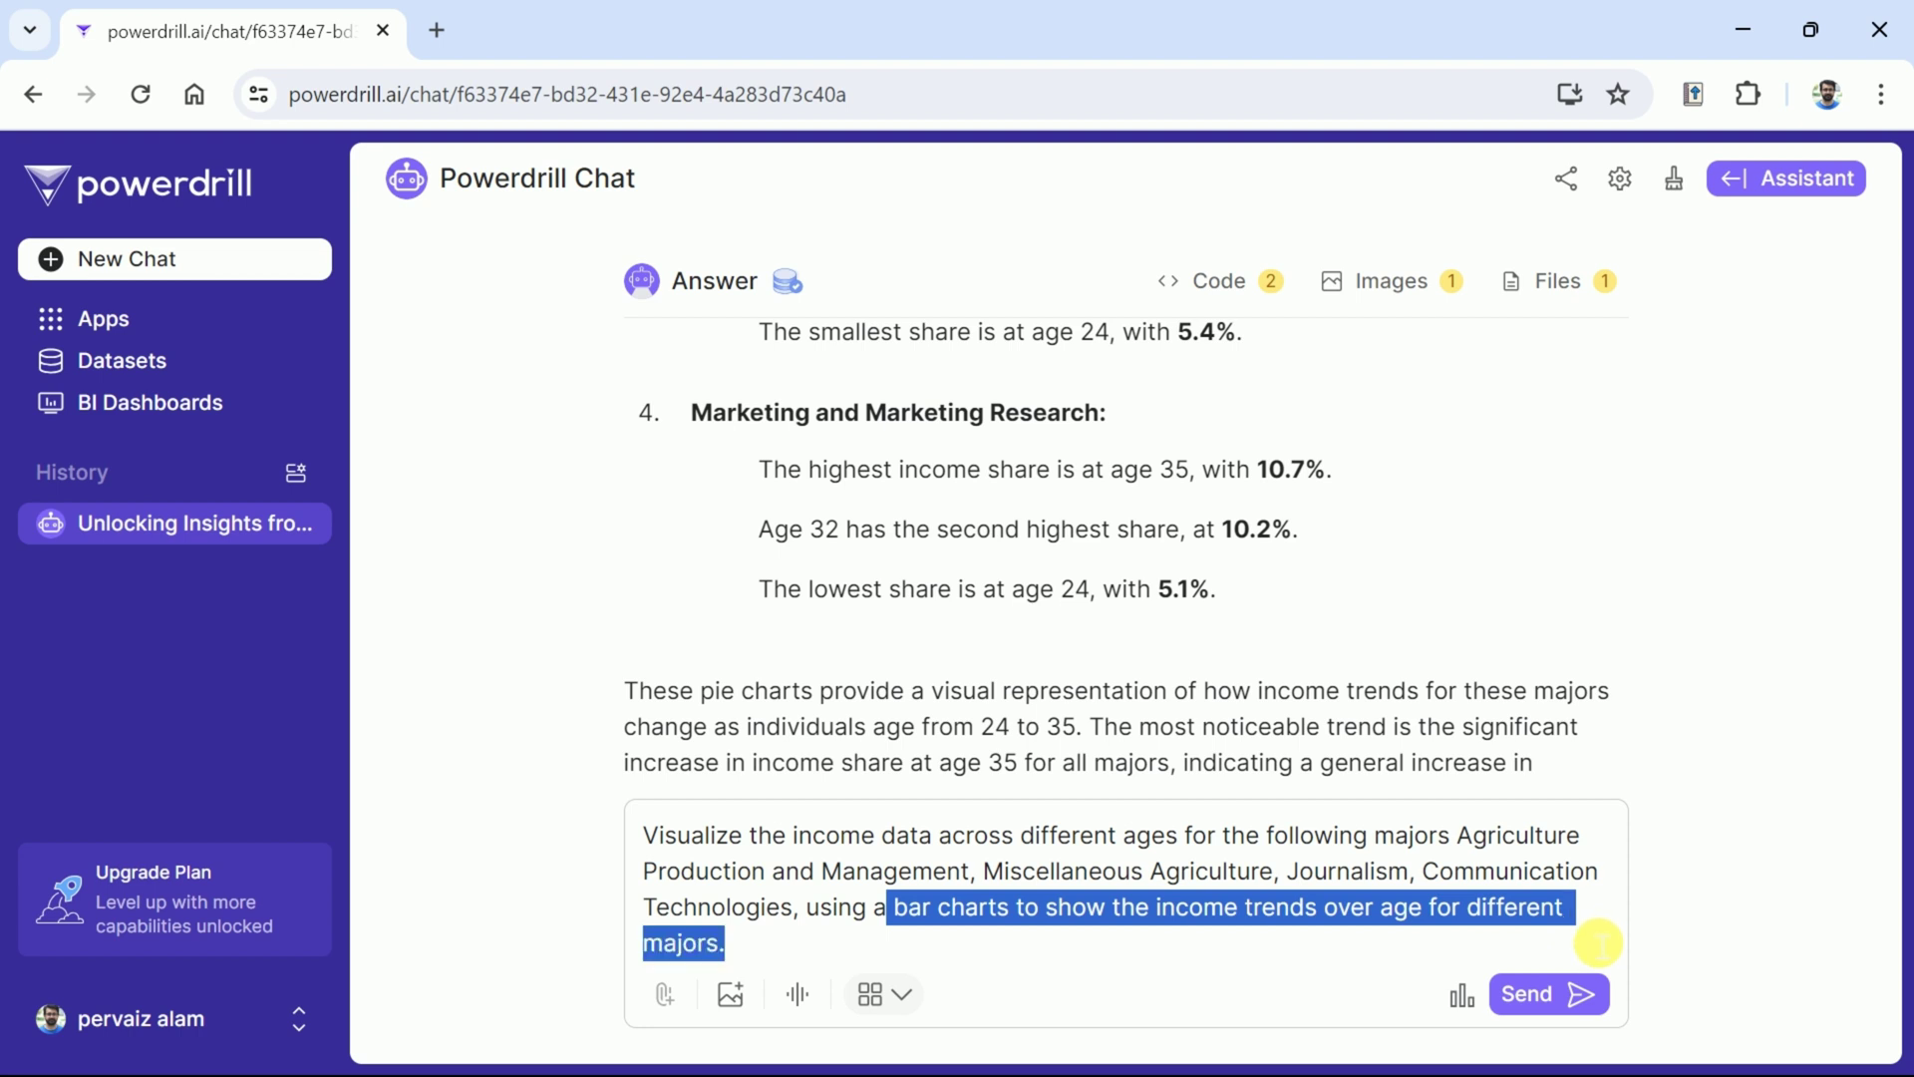
click(1585, 997)
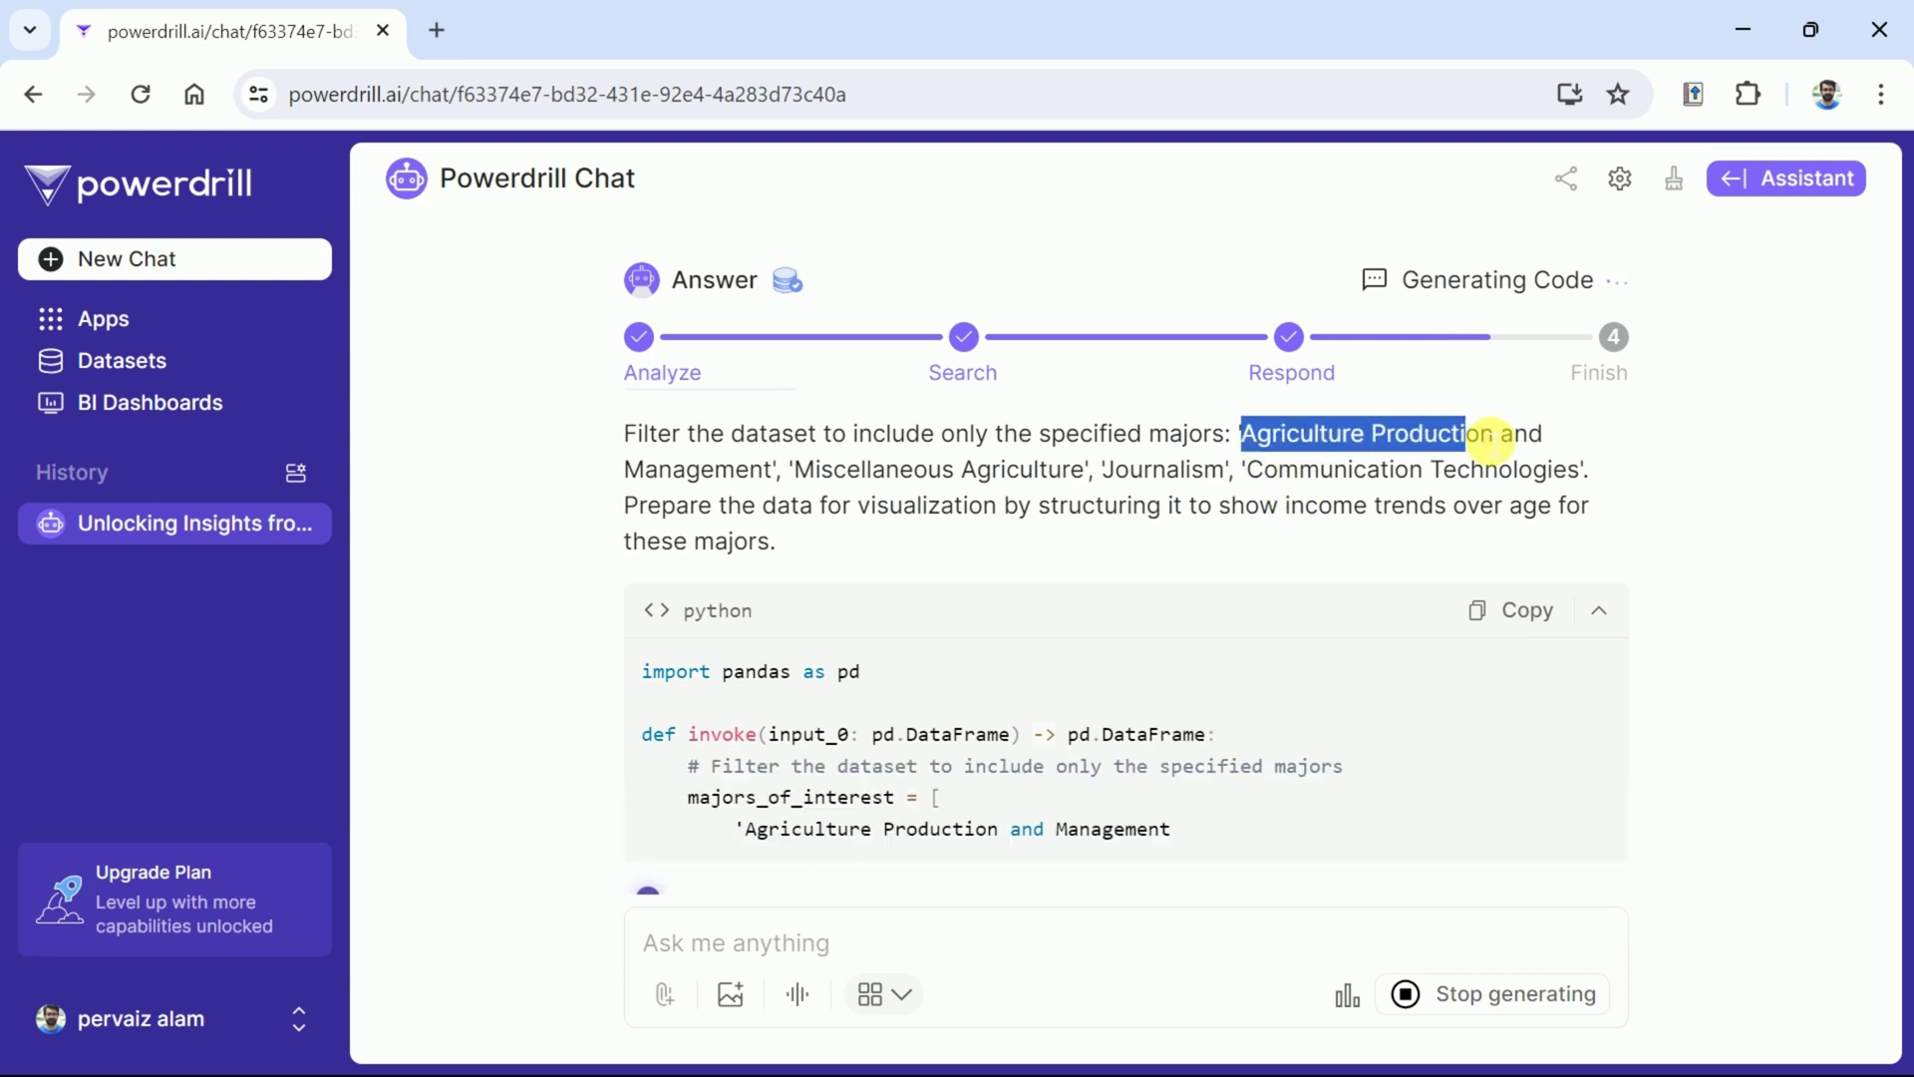
- Watch the code filter the four majors, then enlarge the resulting bar-chart image
drag(792, 470, 1458, 485)
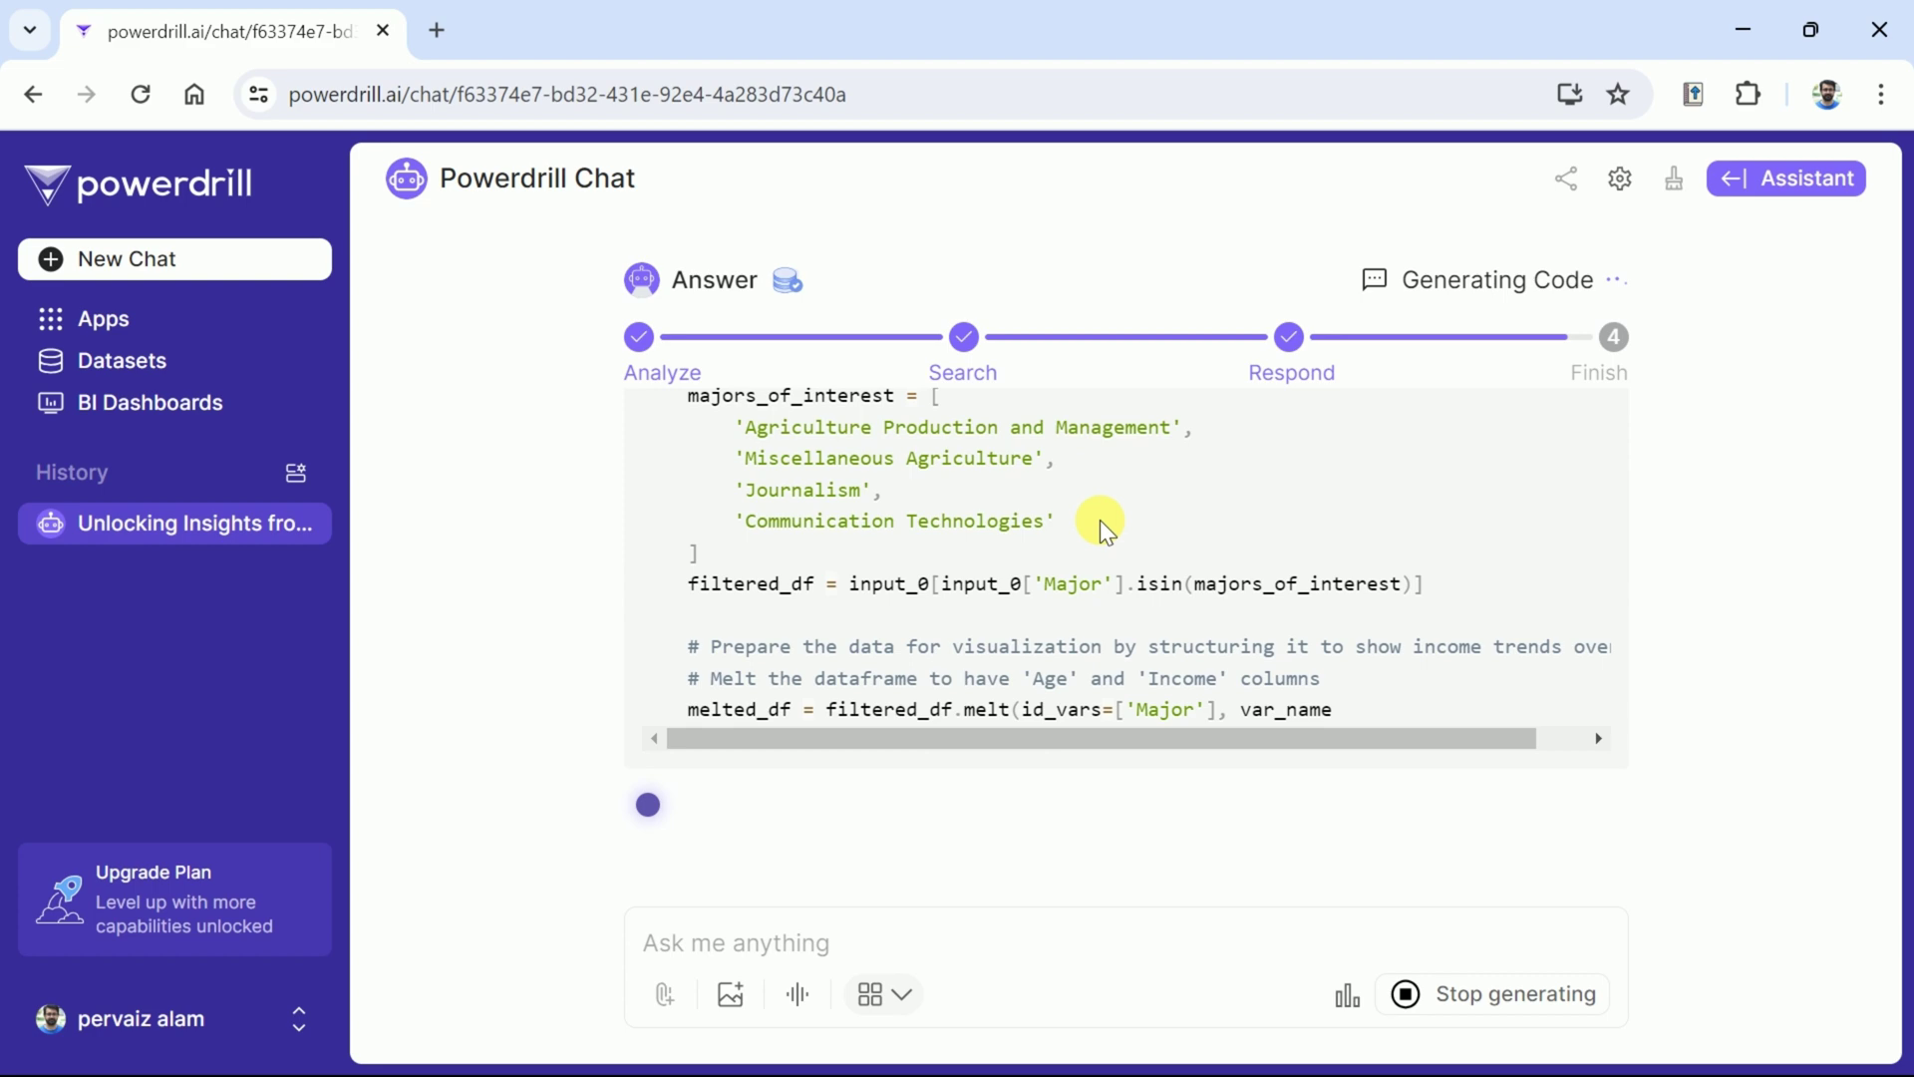
scroll(1101, 518, up, 3)
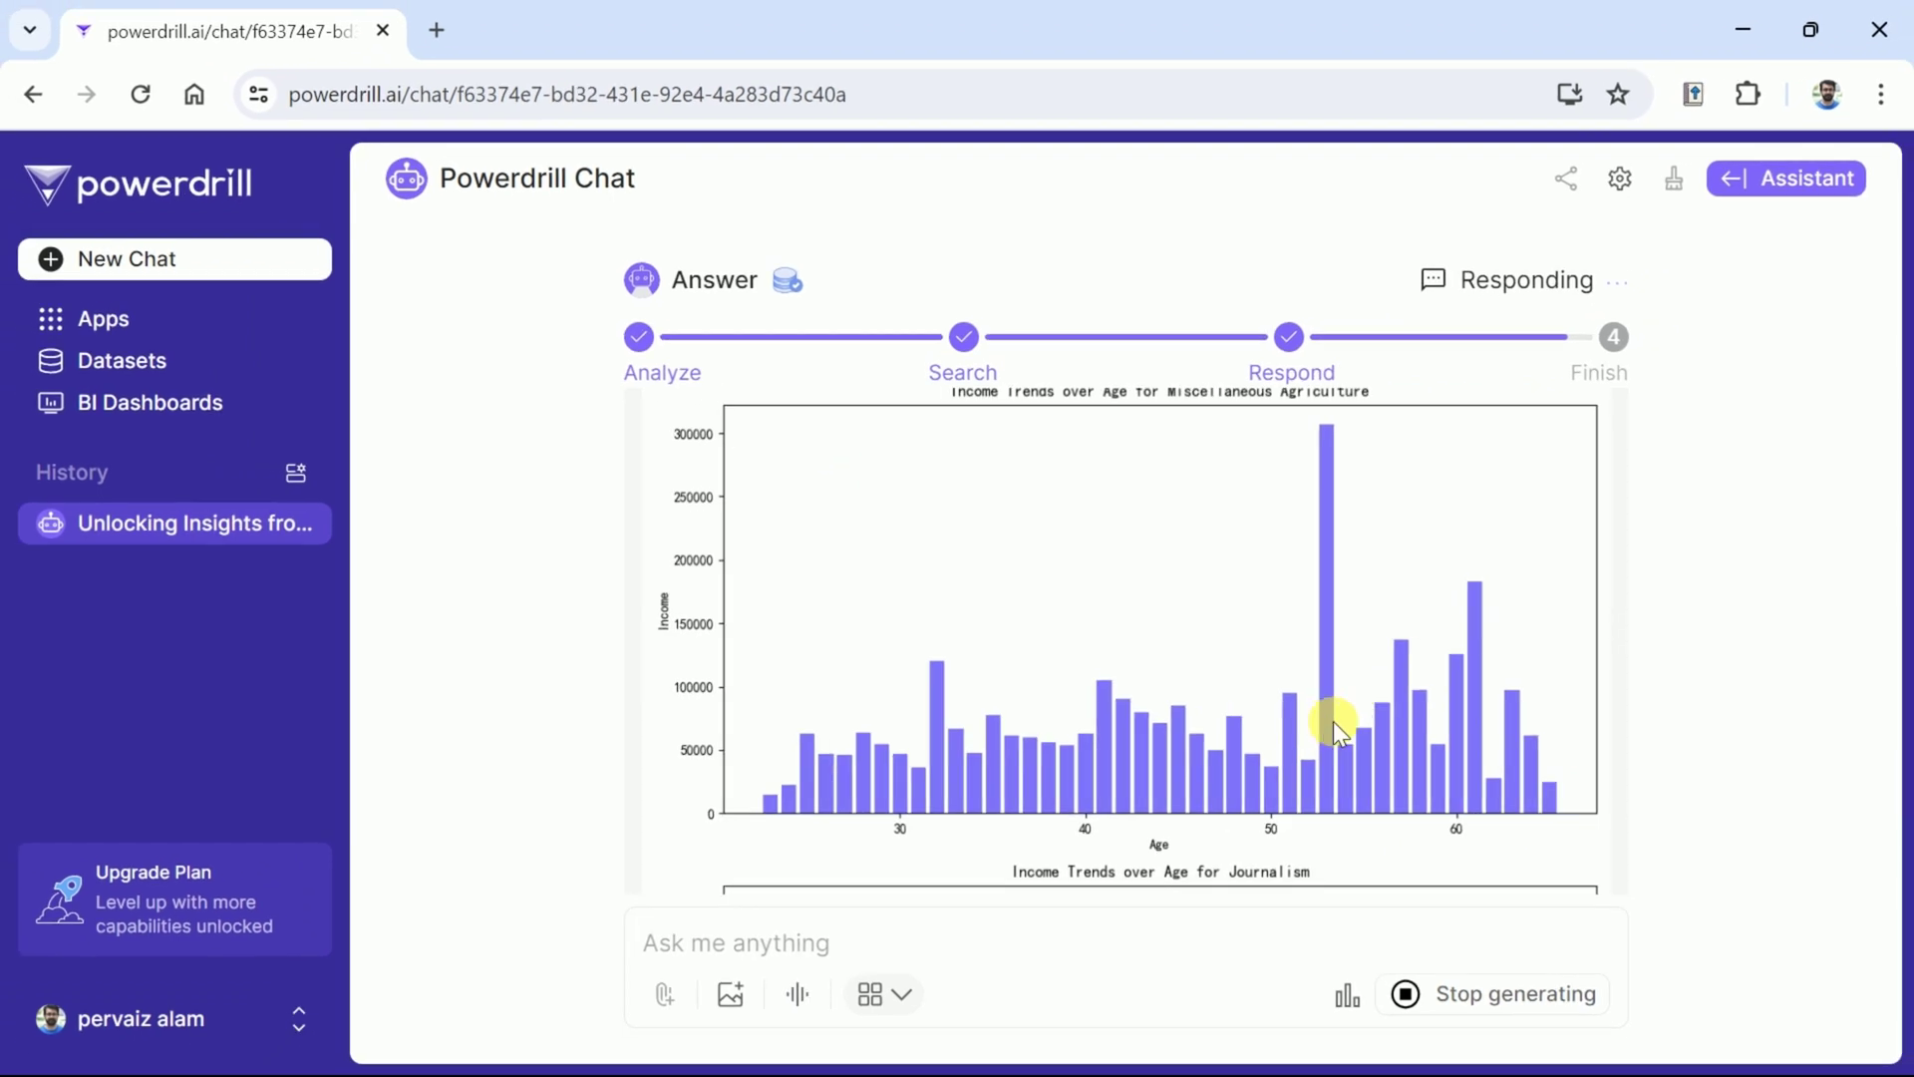
click(1360, 694)
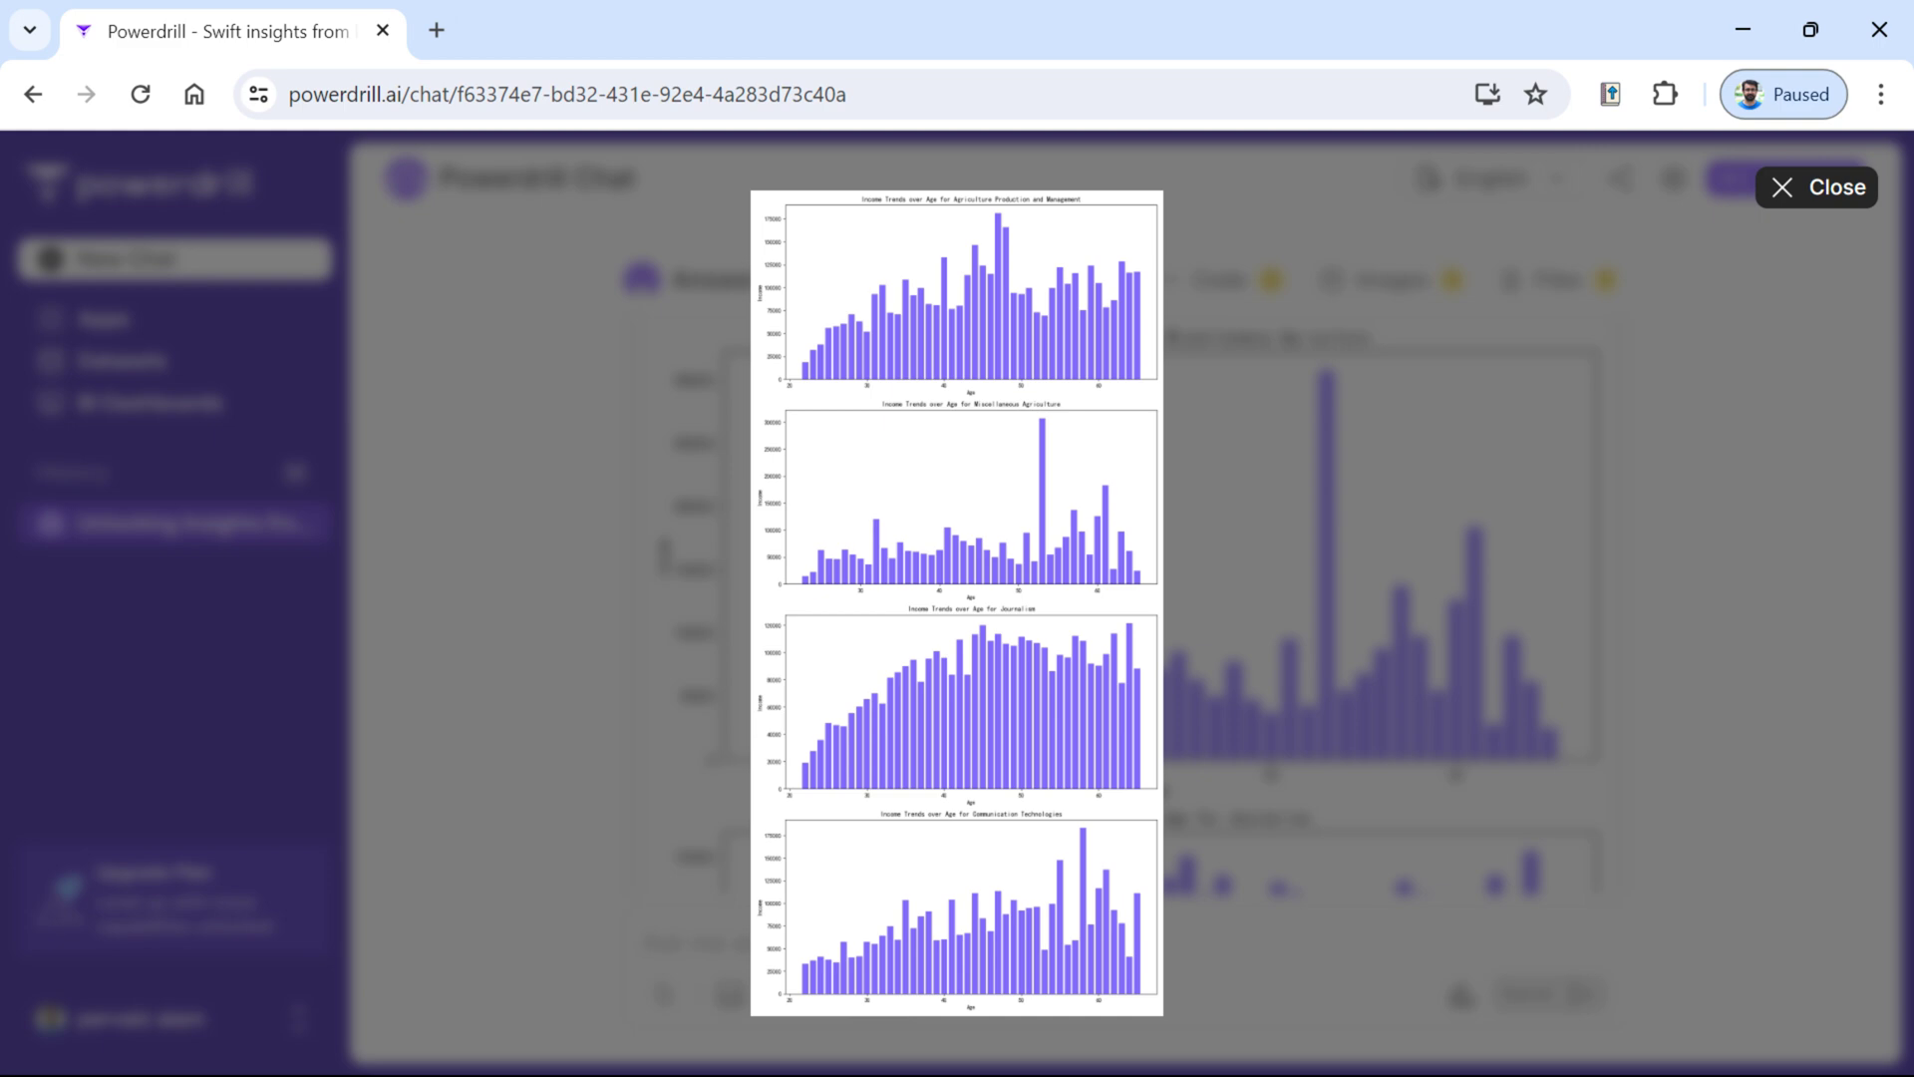
click(1385, 696)
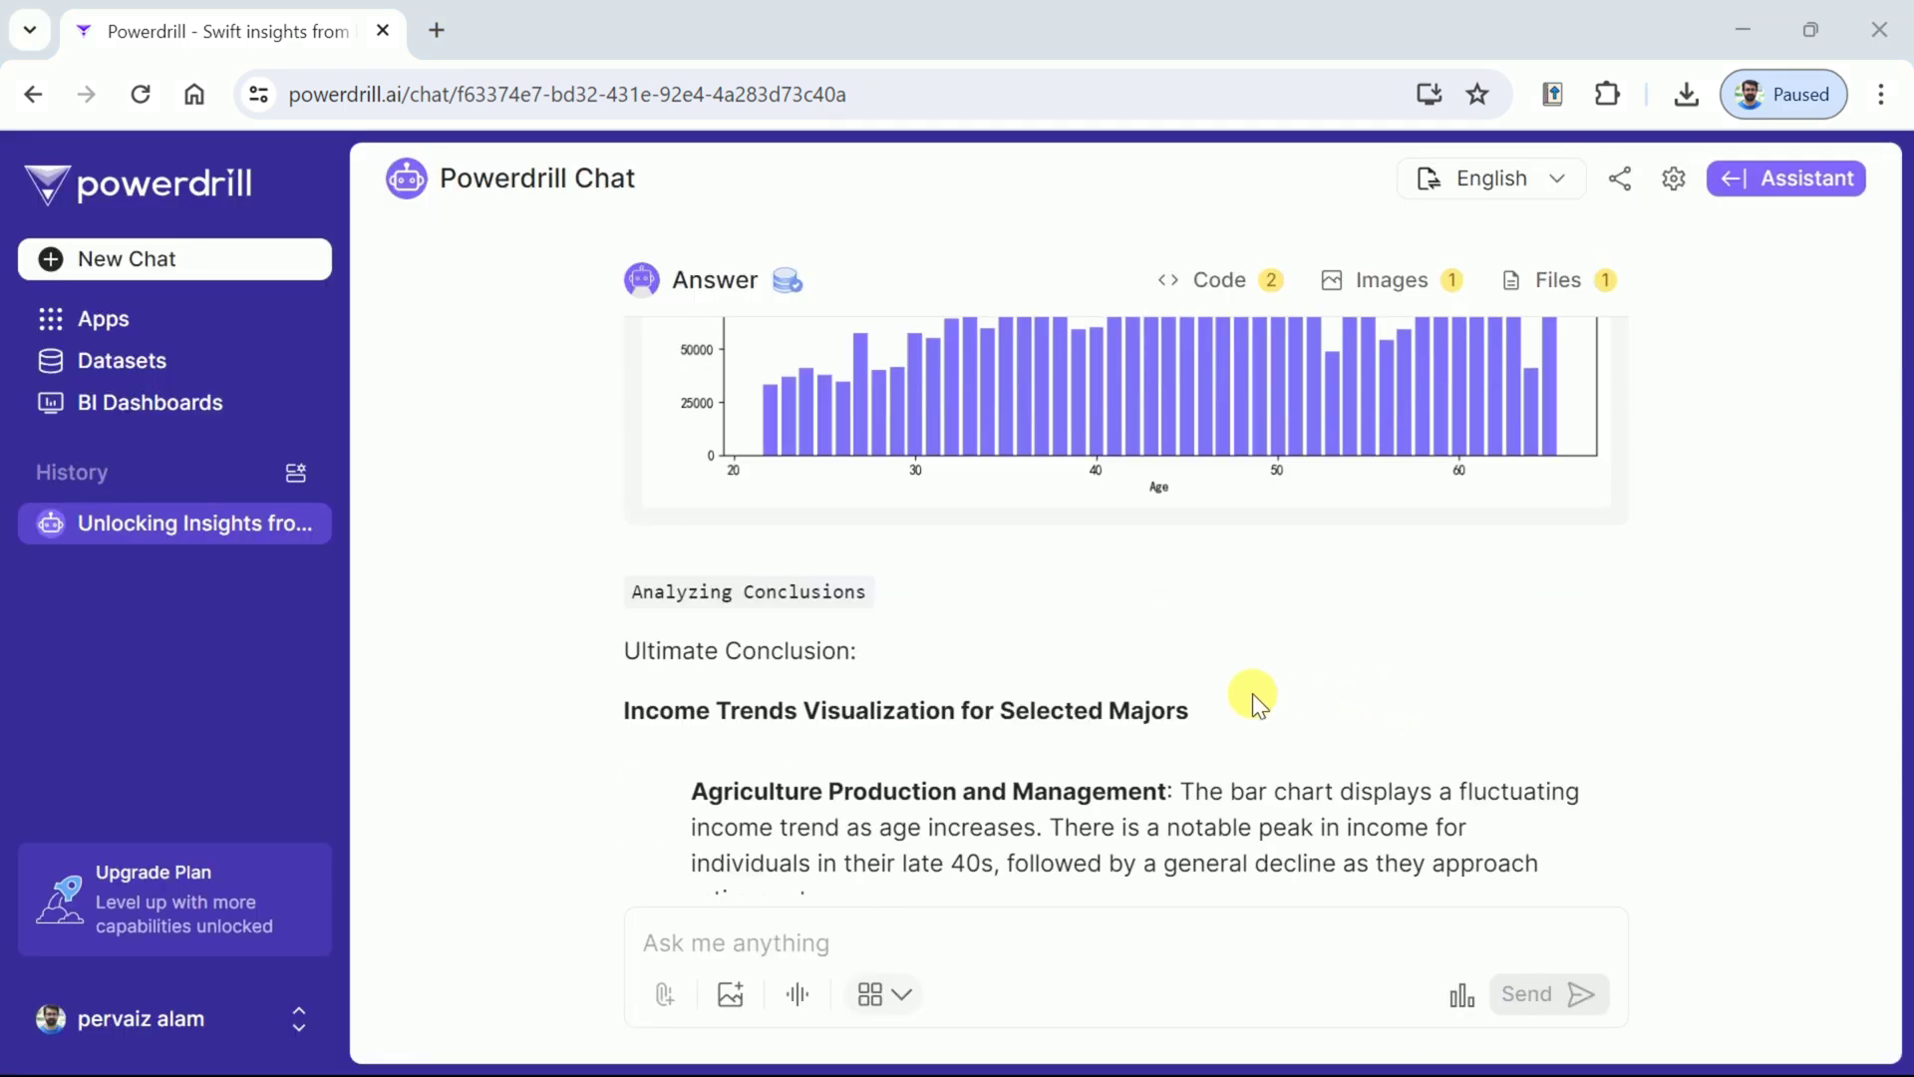
scroll(1226, 658, down, 2)
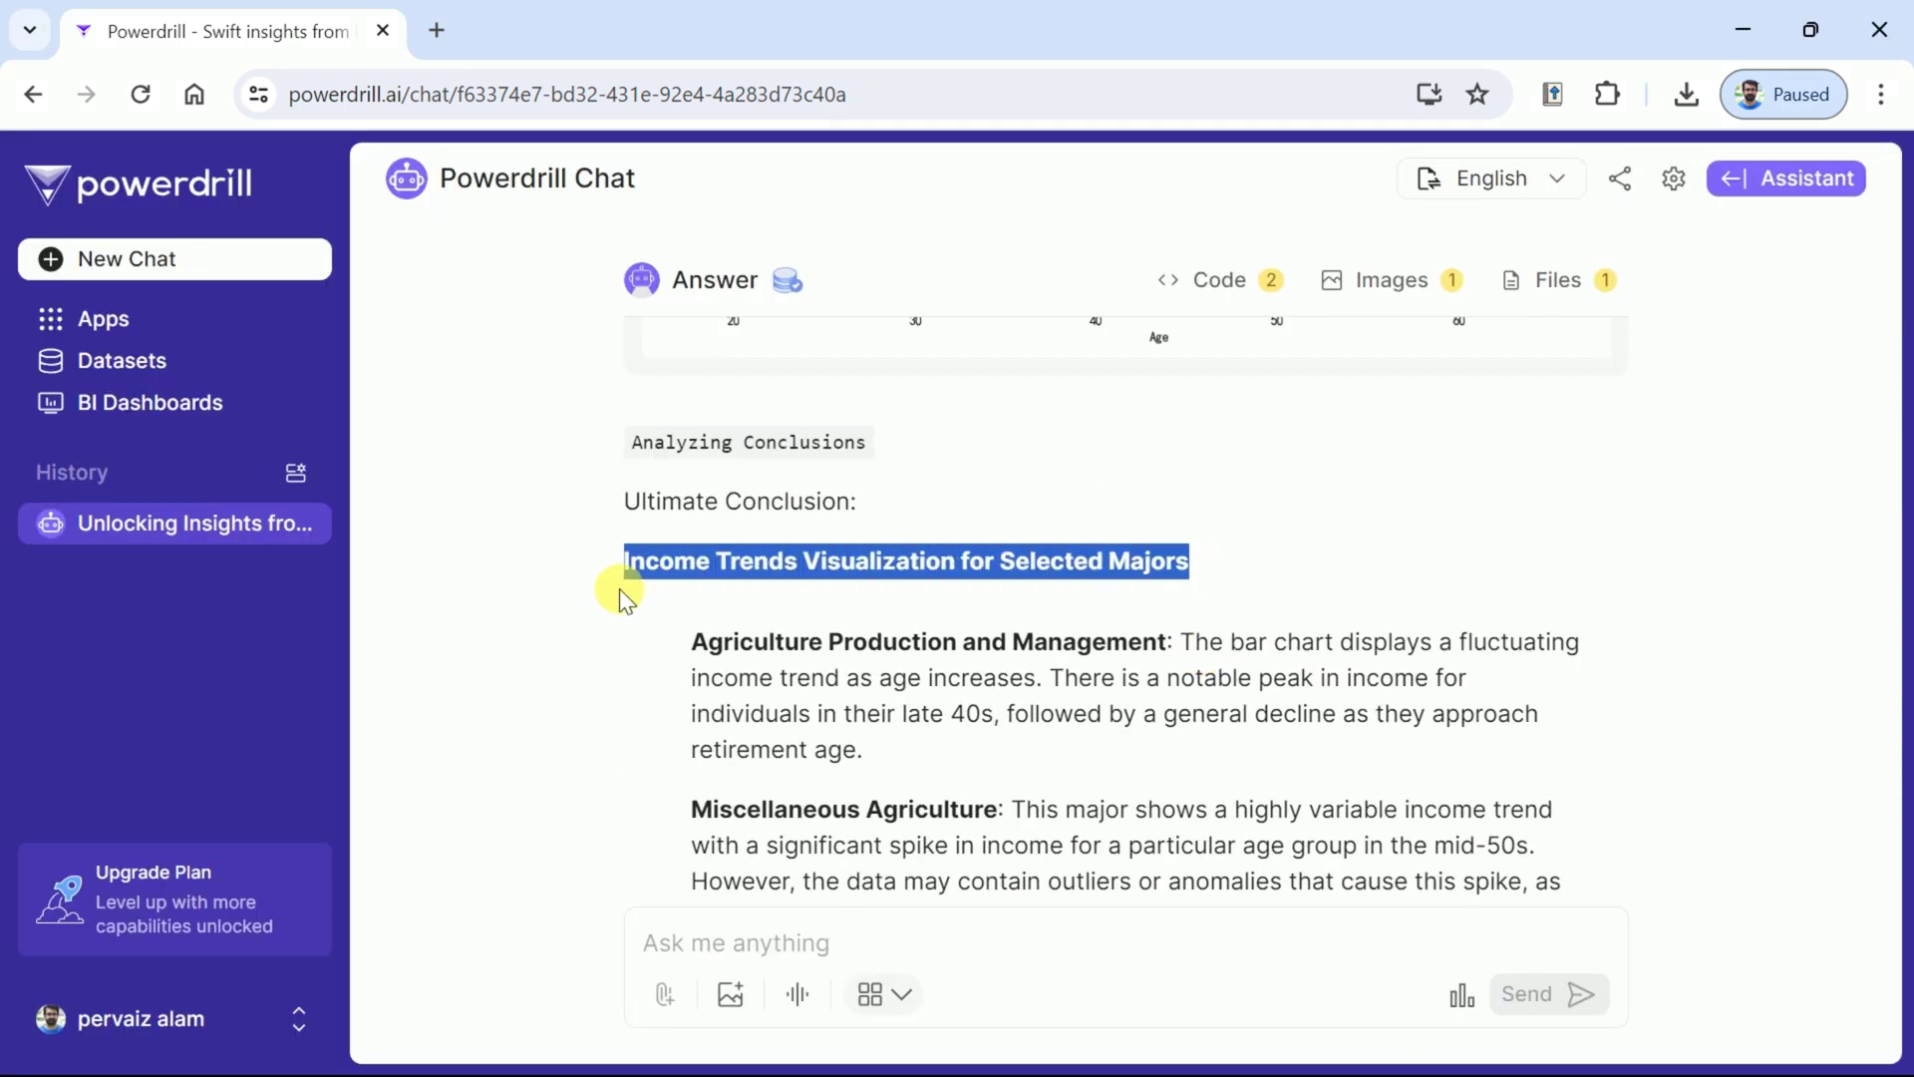
click(727, 662)
scroll(726, 662, down, 3)
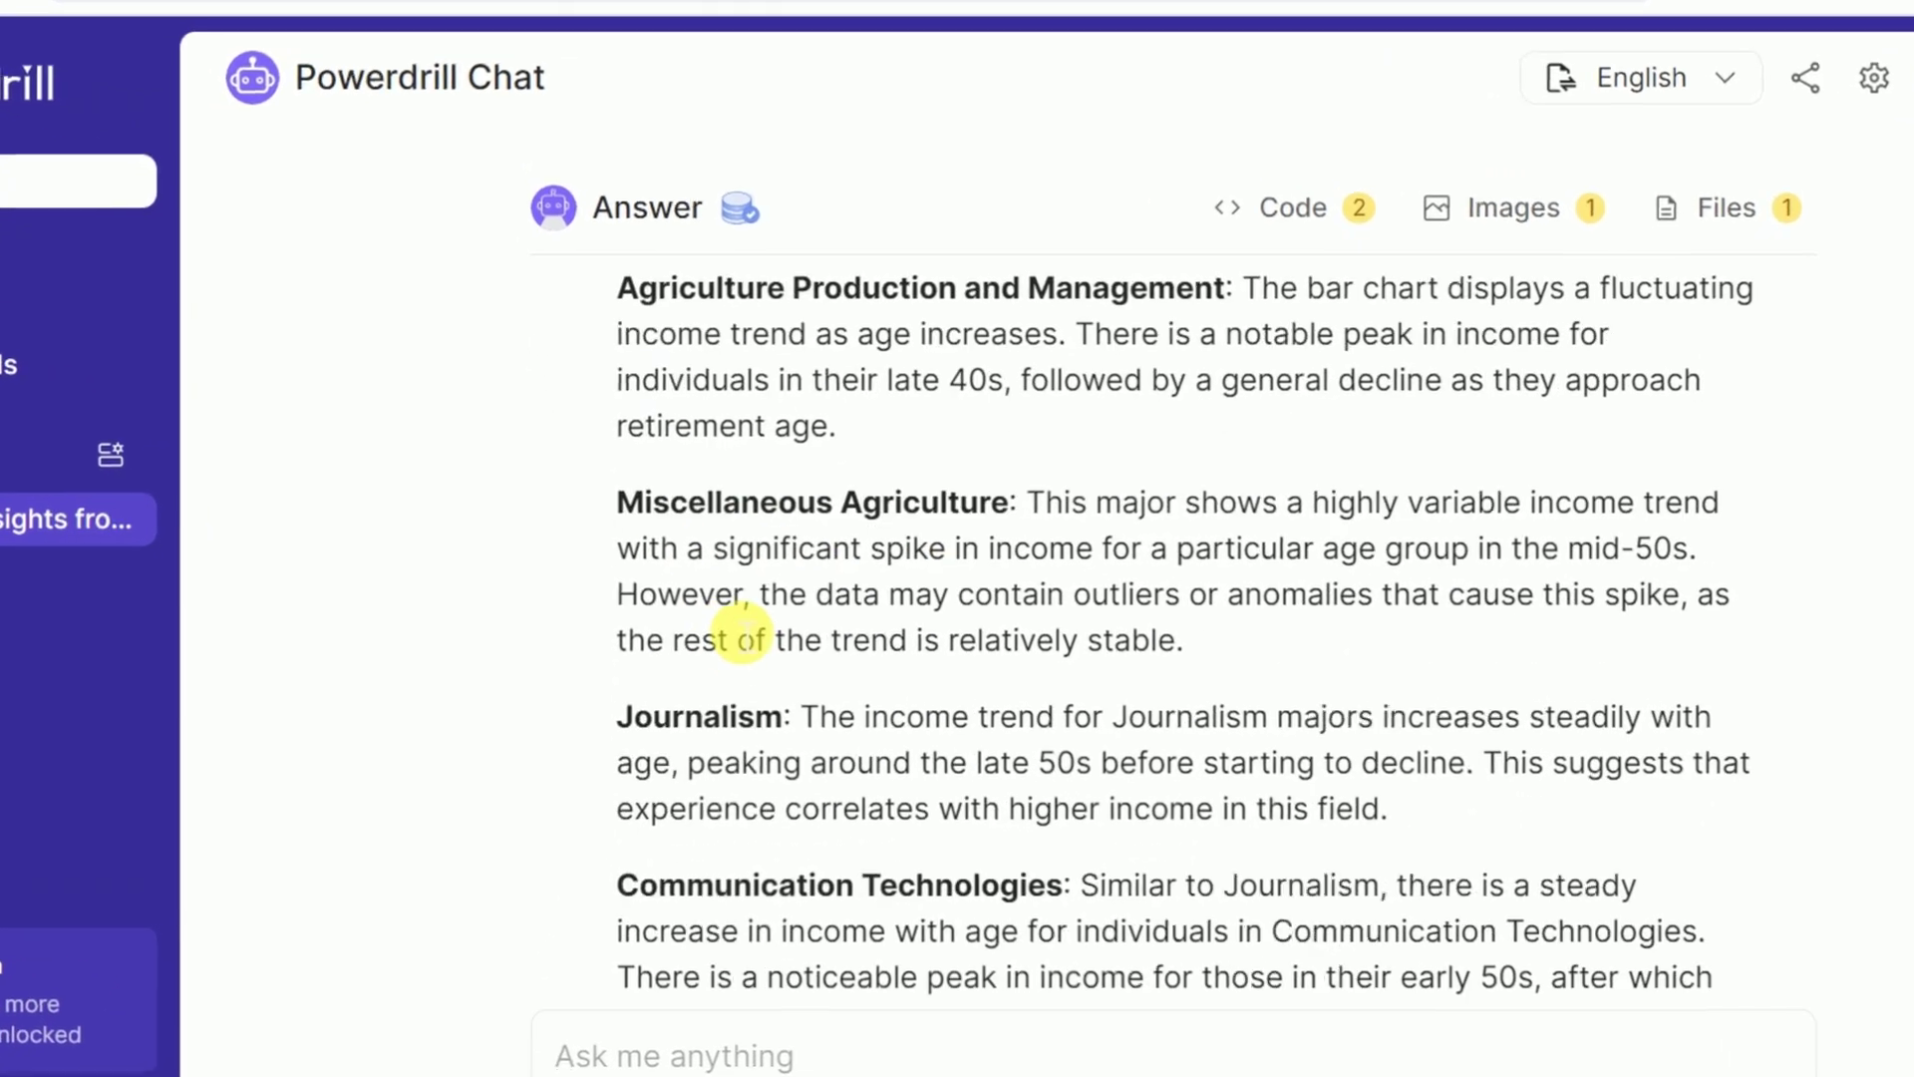
scroll(743, 637, down, 5)
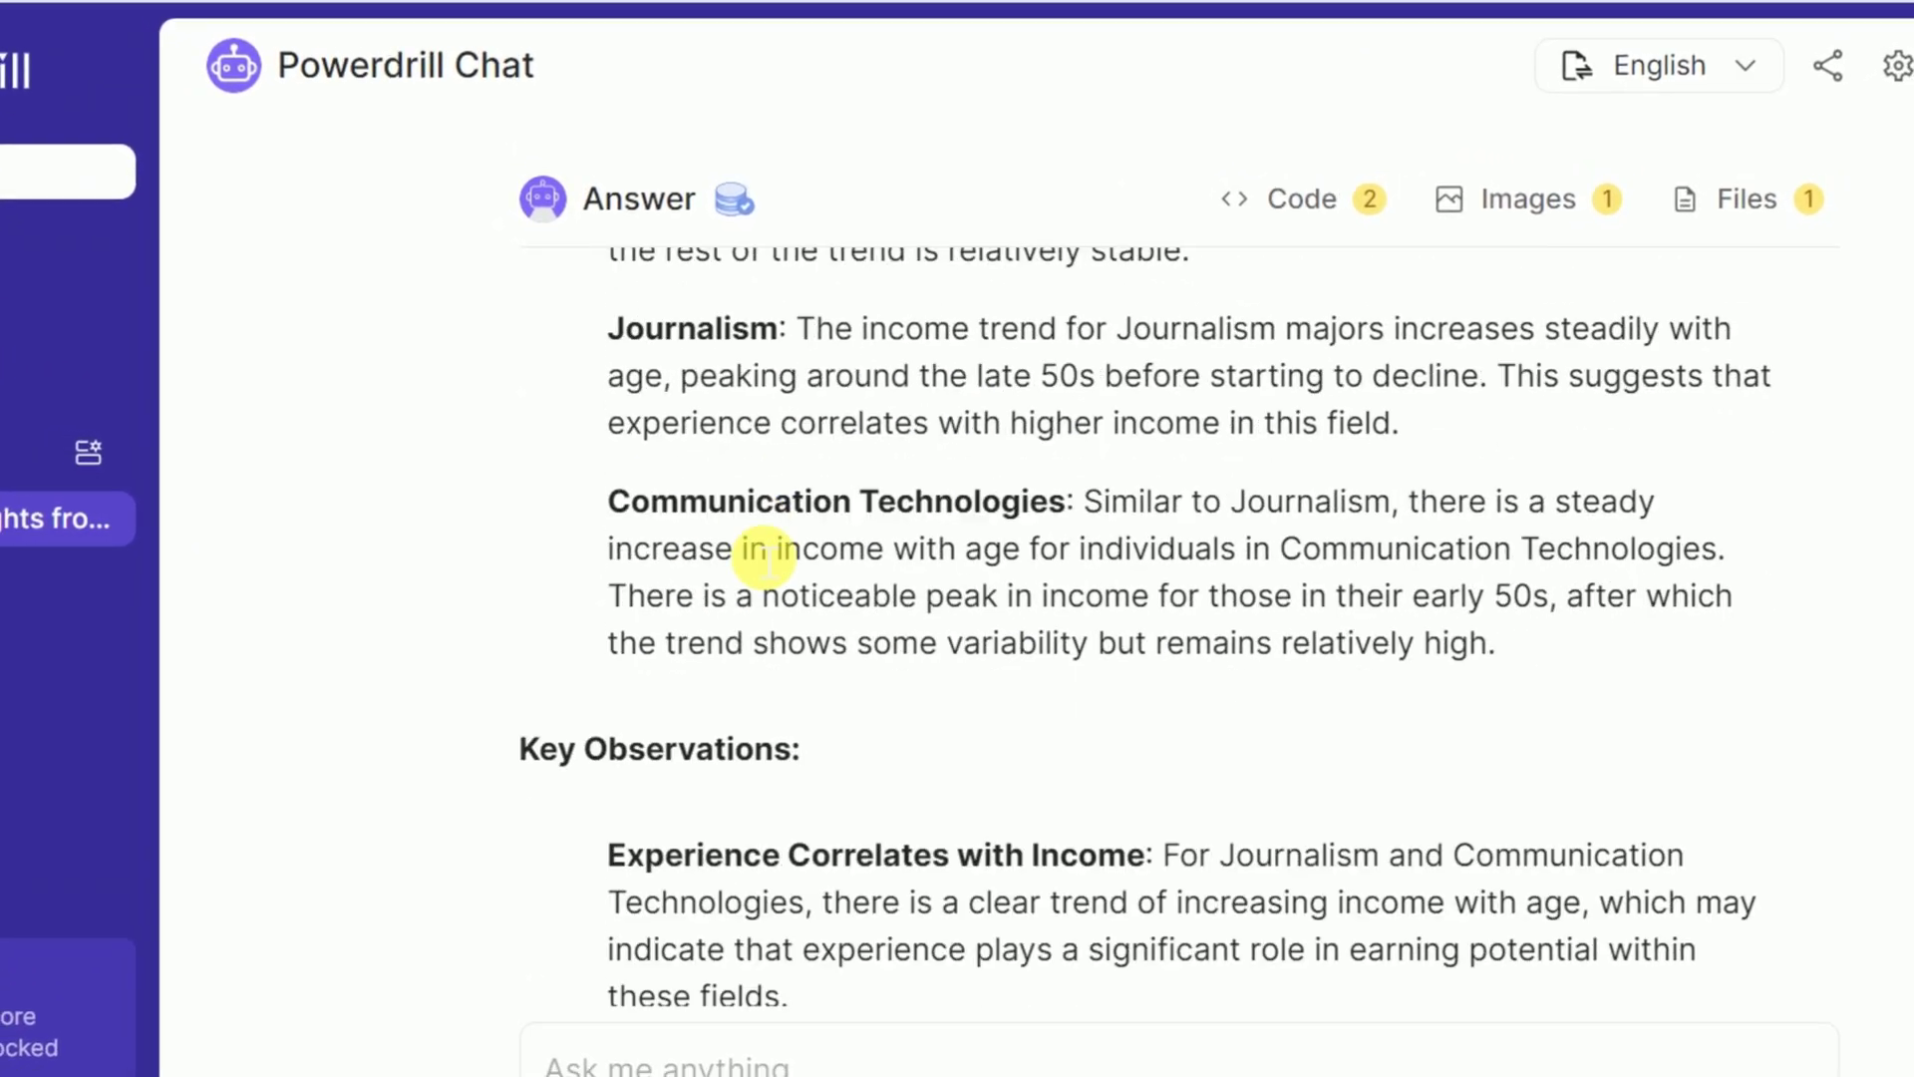
scroll(769, 548, down, 3)
drag(837, 563, 544, 563)
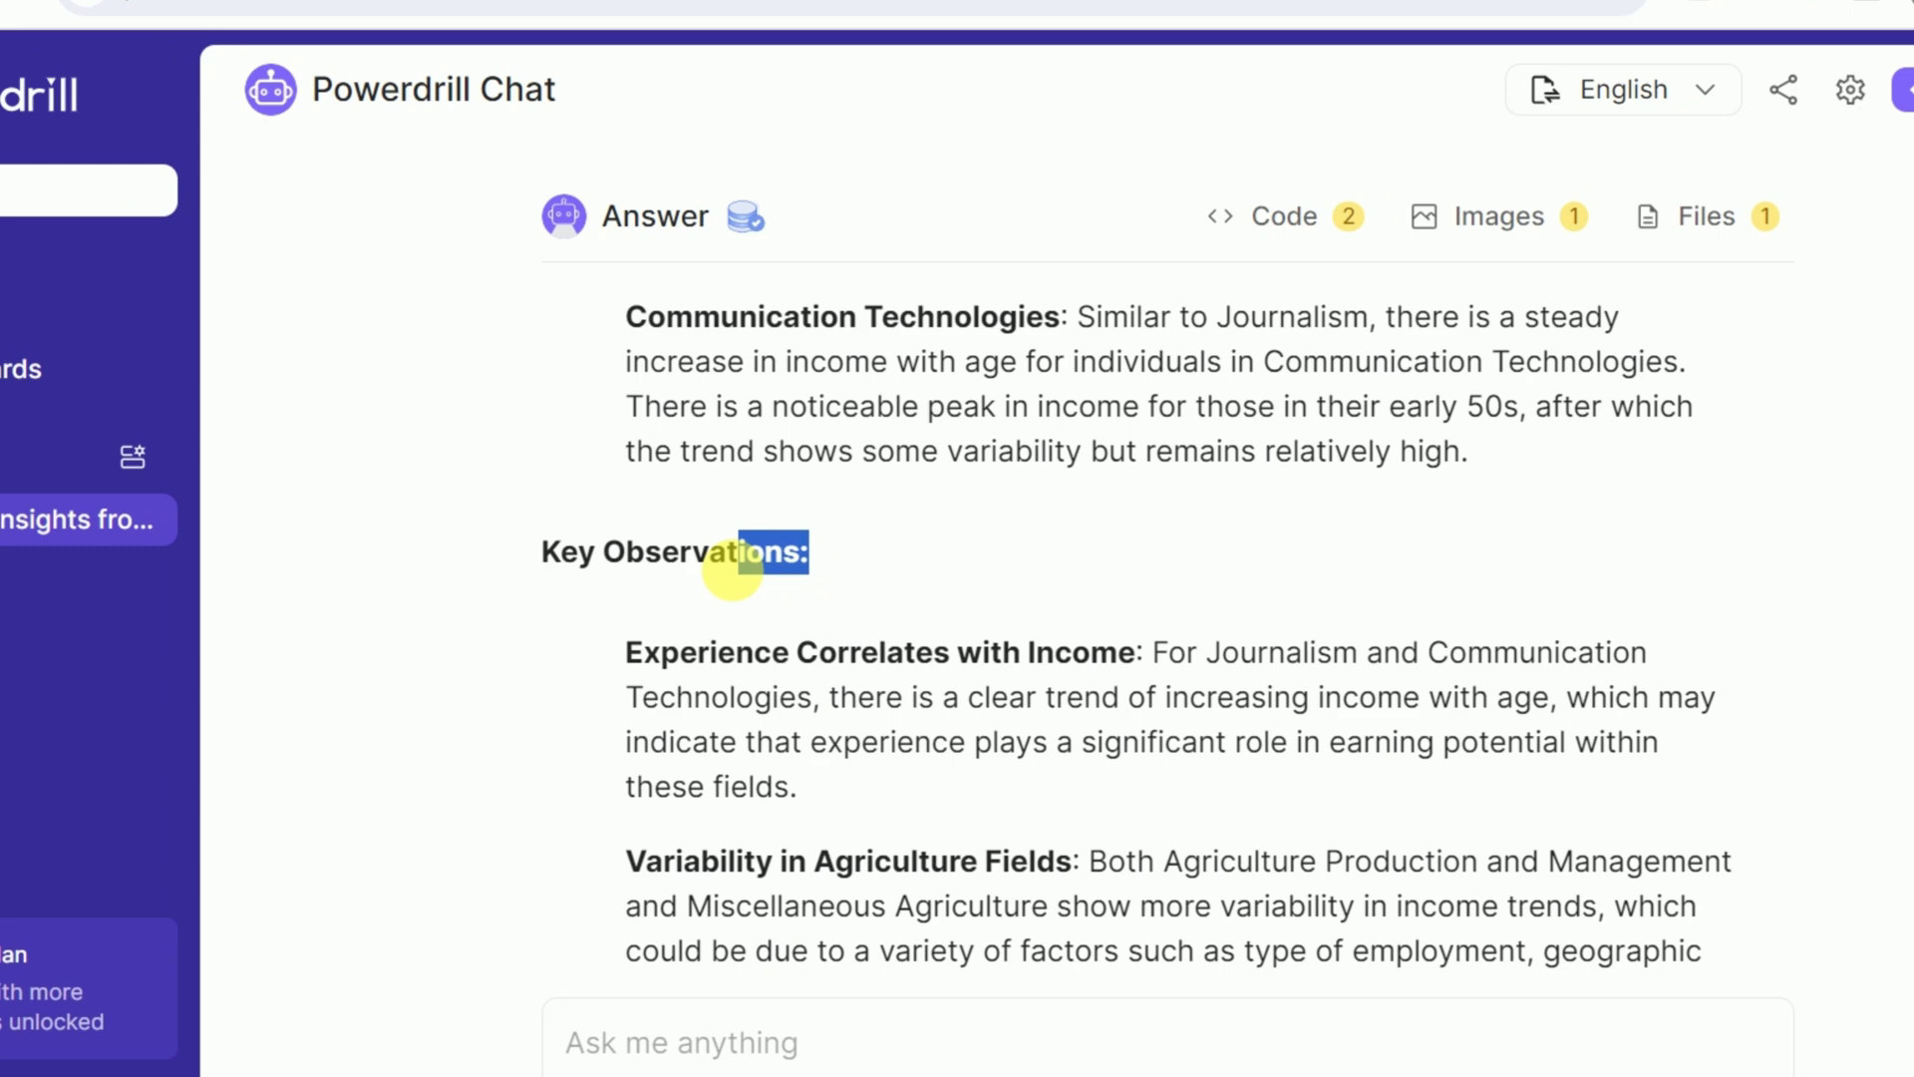
click(917, 548)
scroll(922, 551, down, 2)
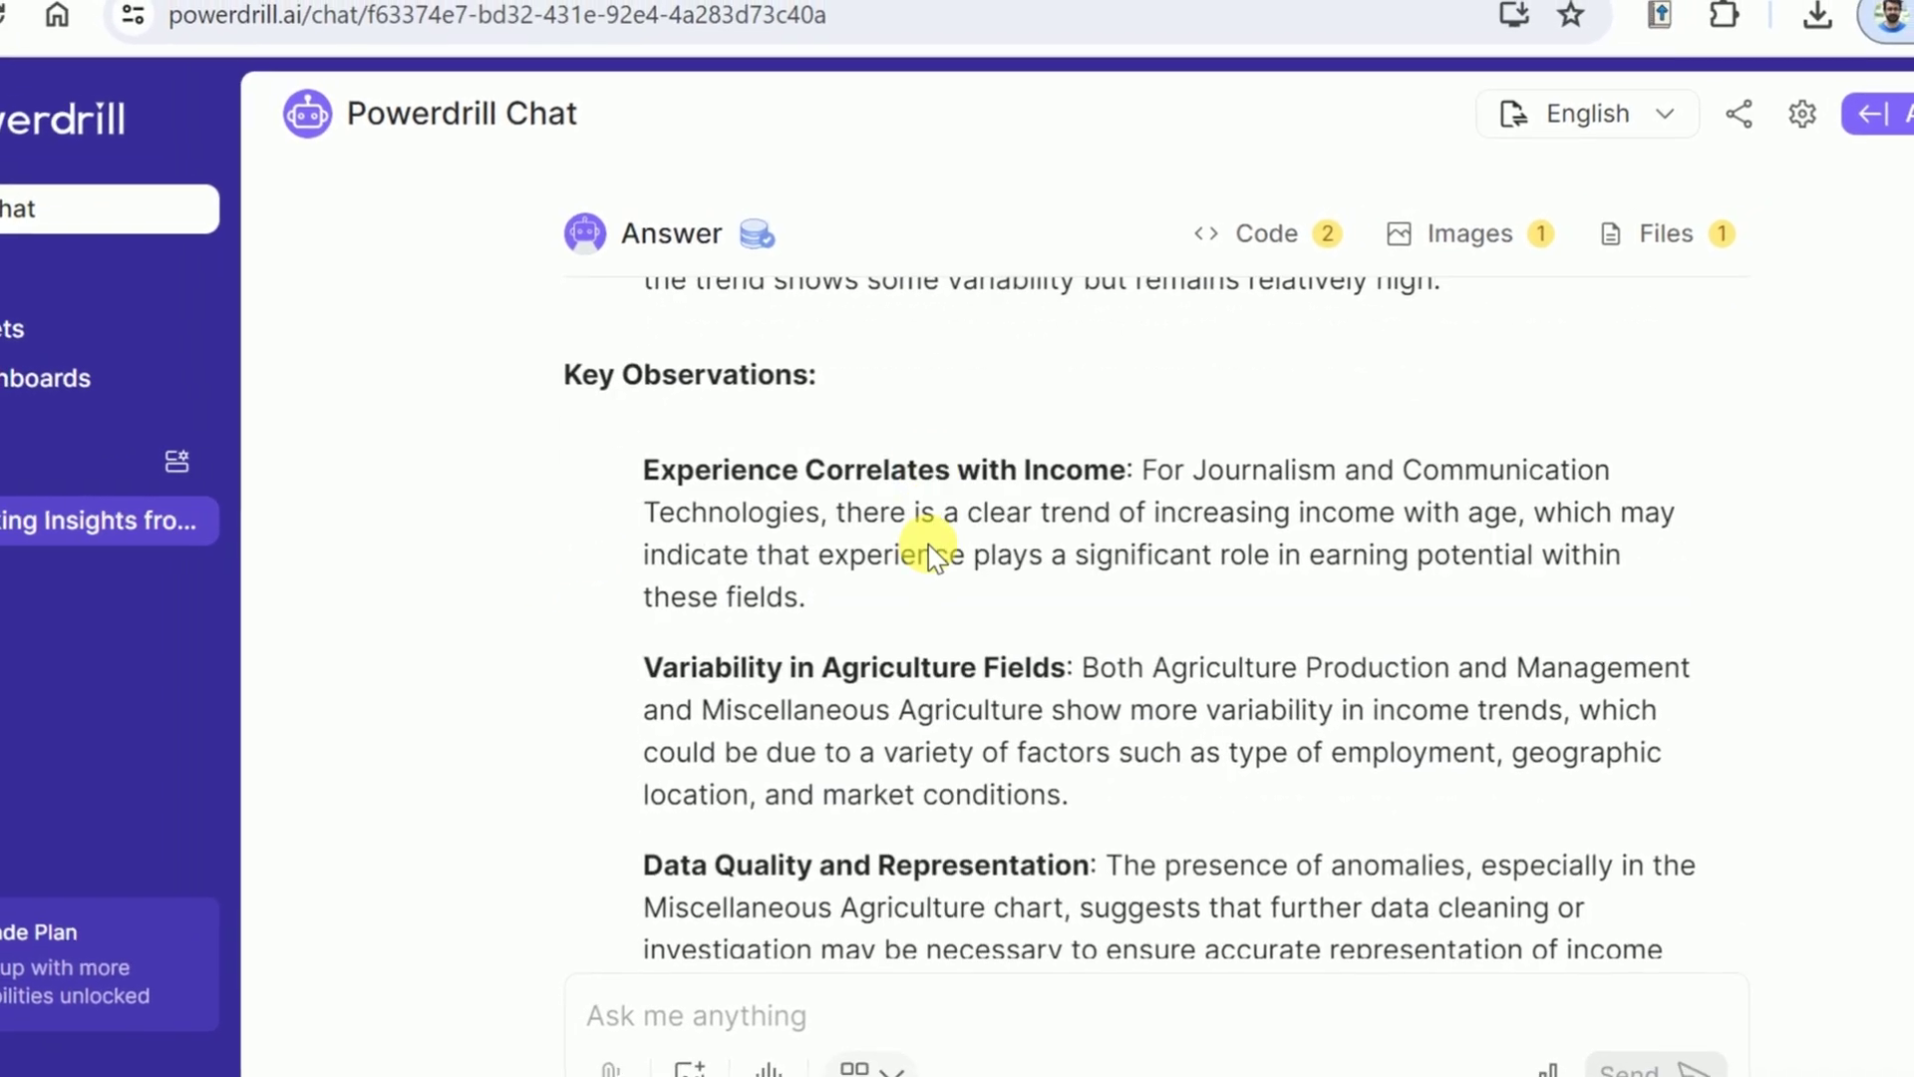
scroll(927, 579, down, 3)
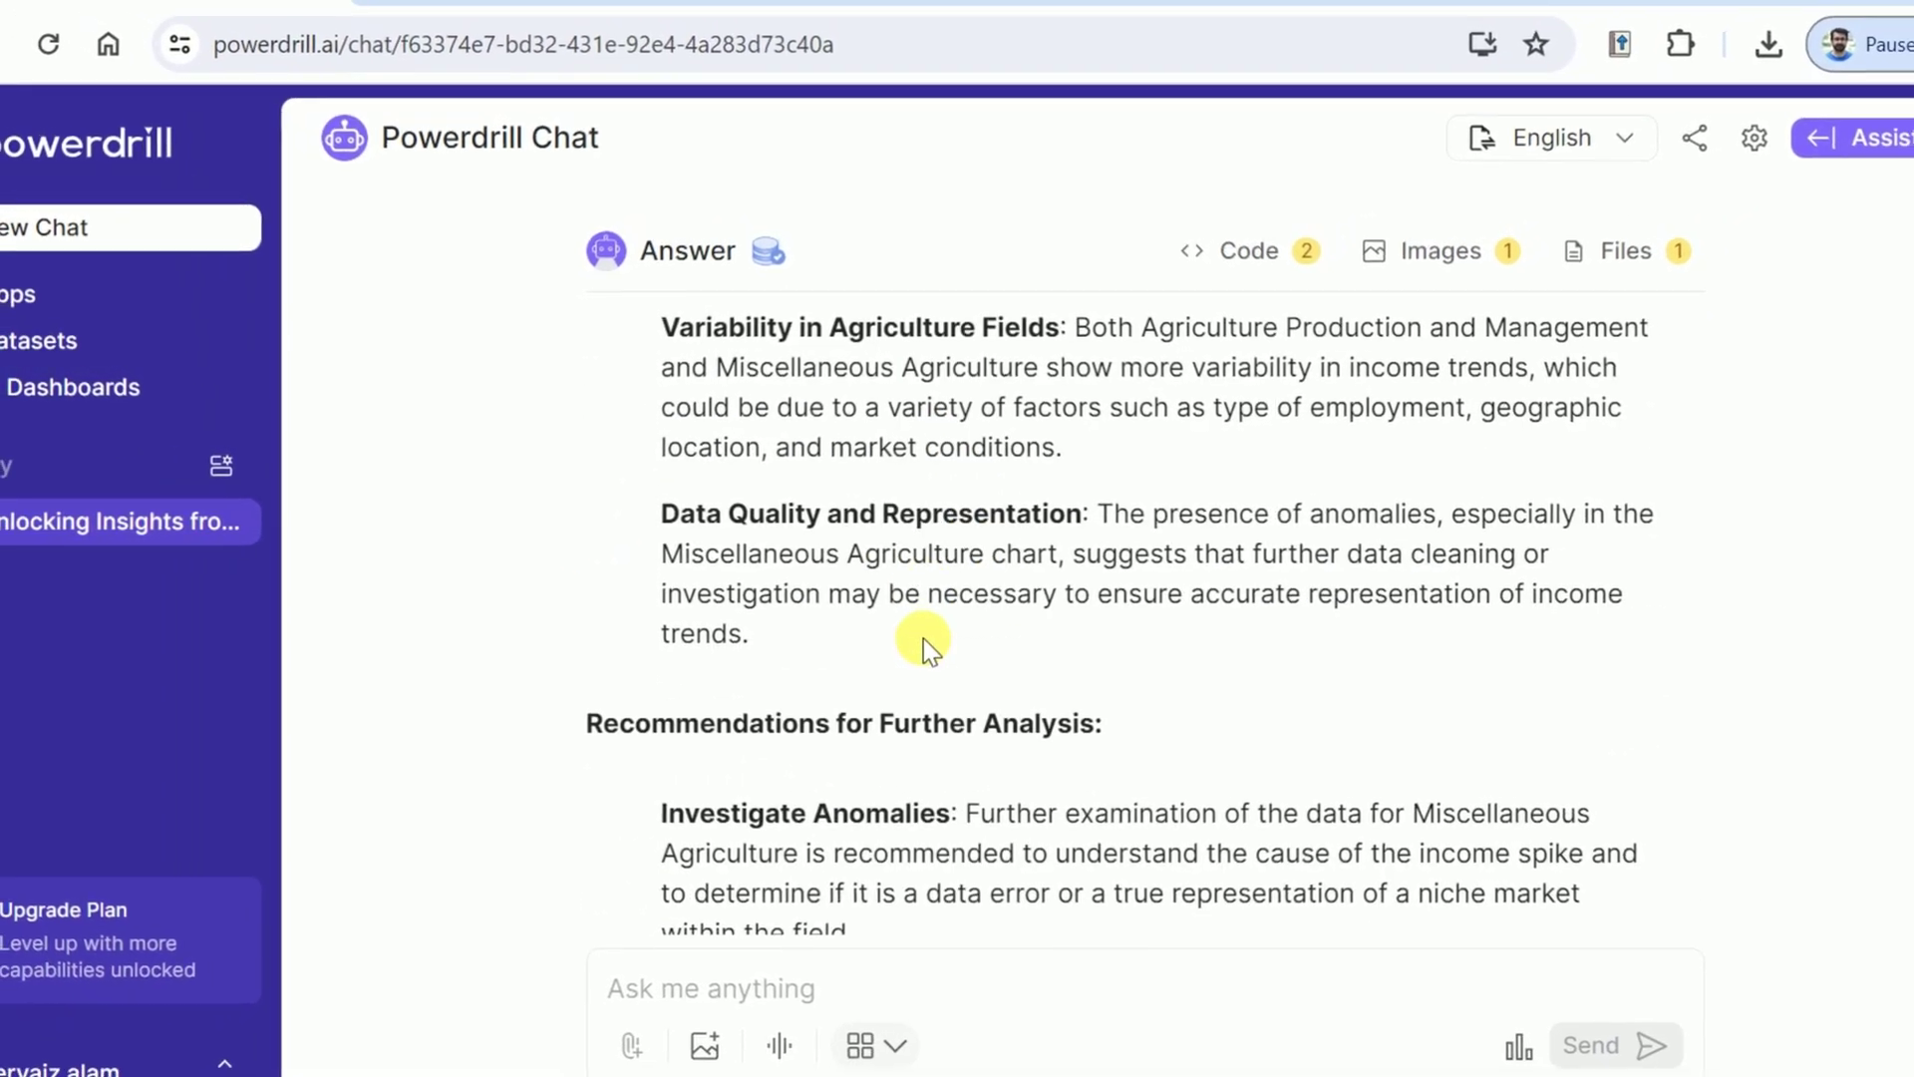
scroll(923, 638, down, 2)
drag(1100, 723, 643, 723)
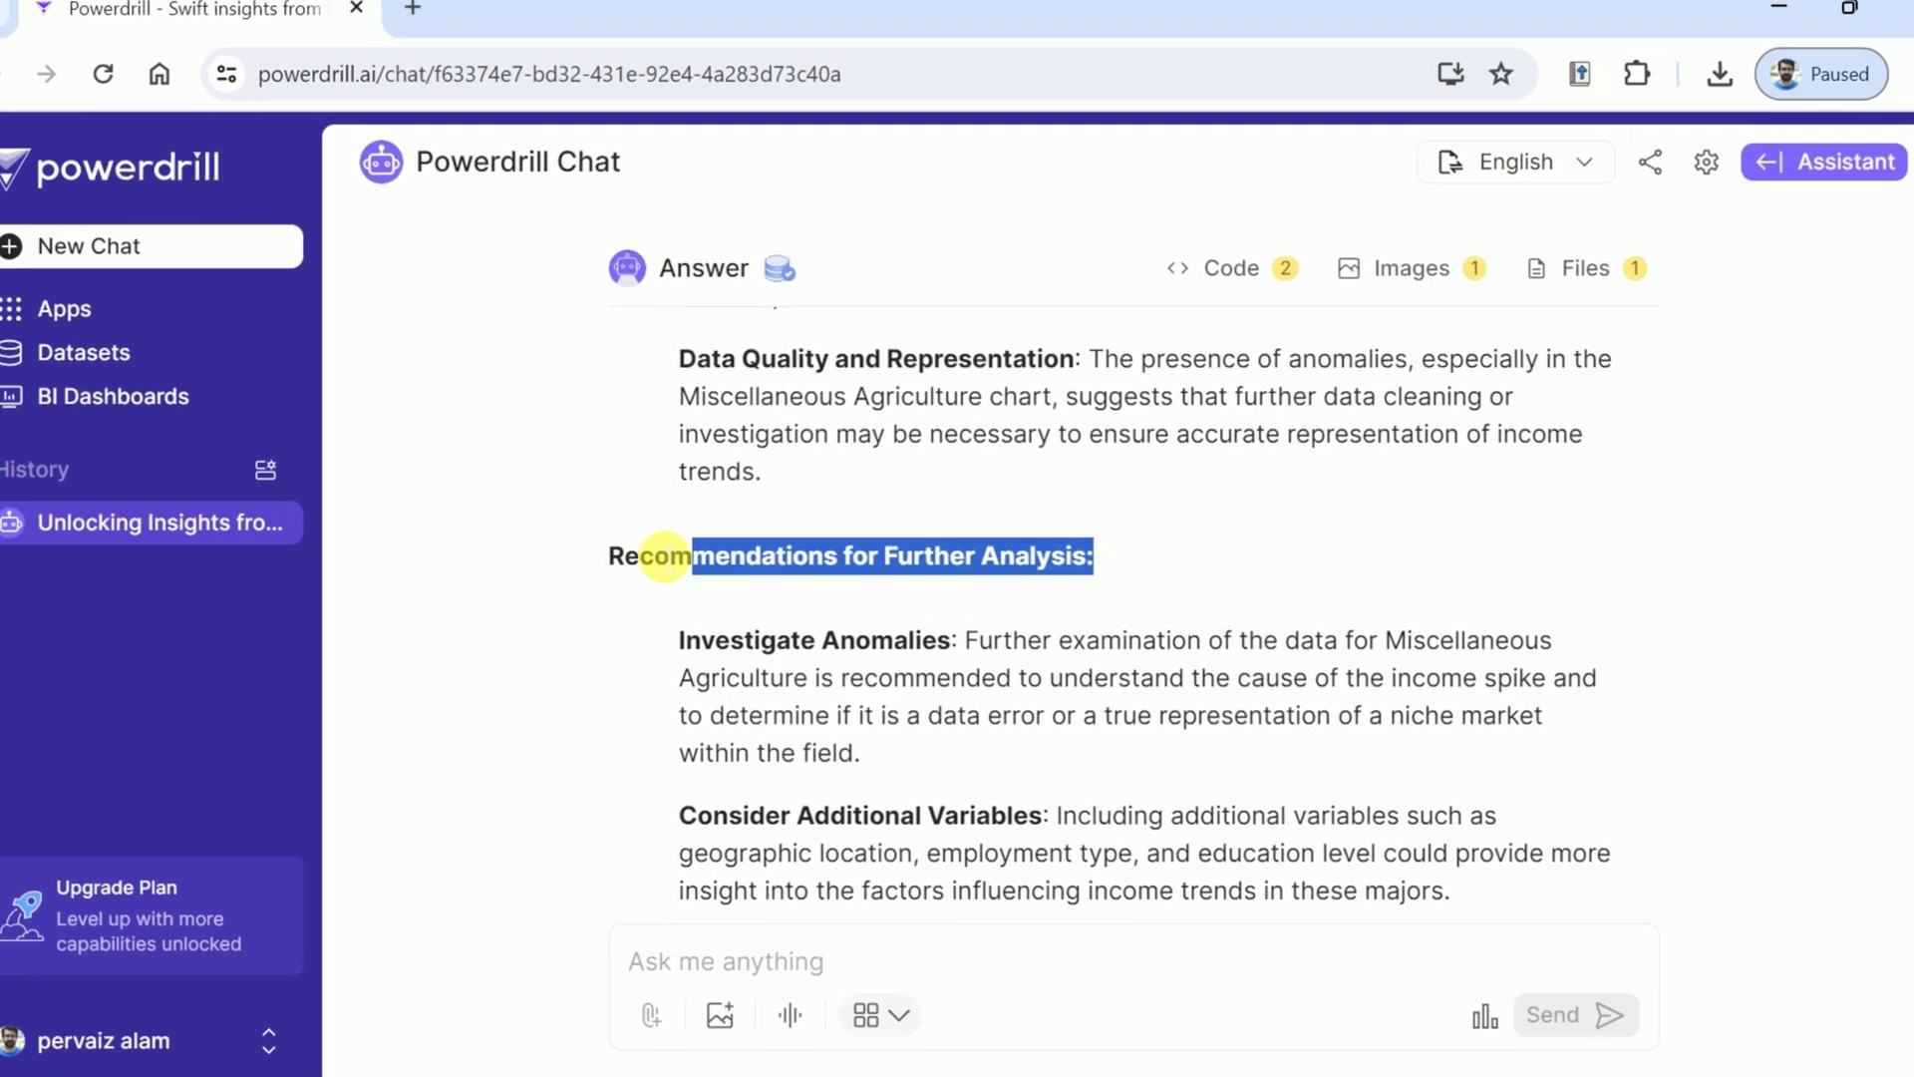
drag(663, 555, 614, 555)
scroll(668, 484, down, 3)
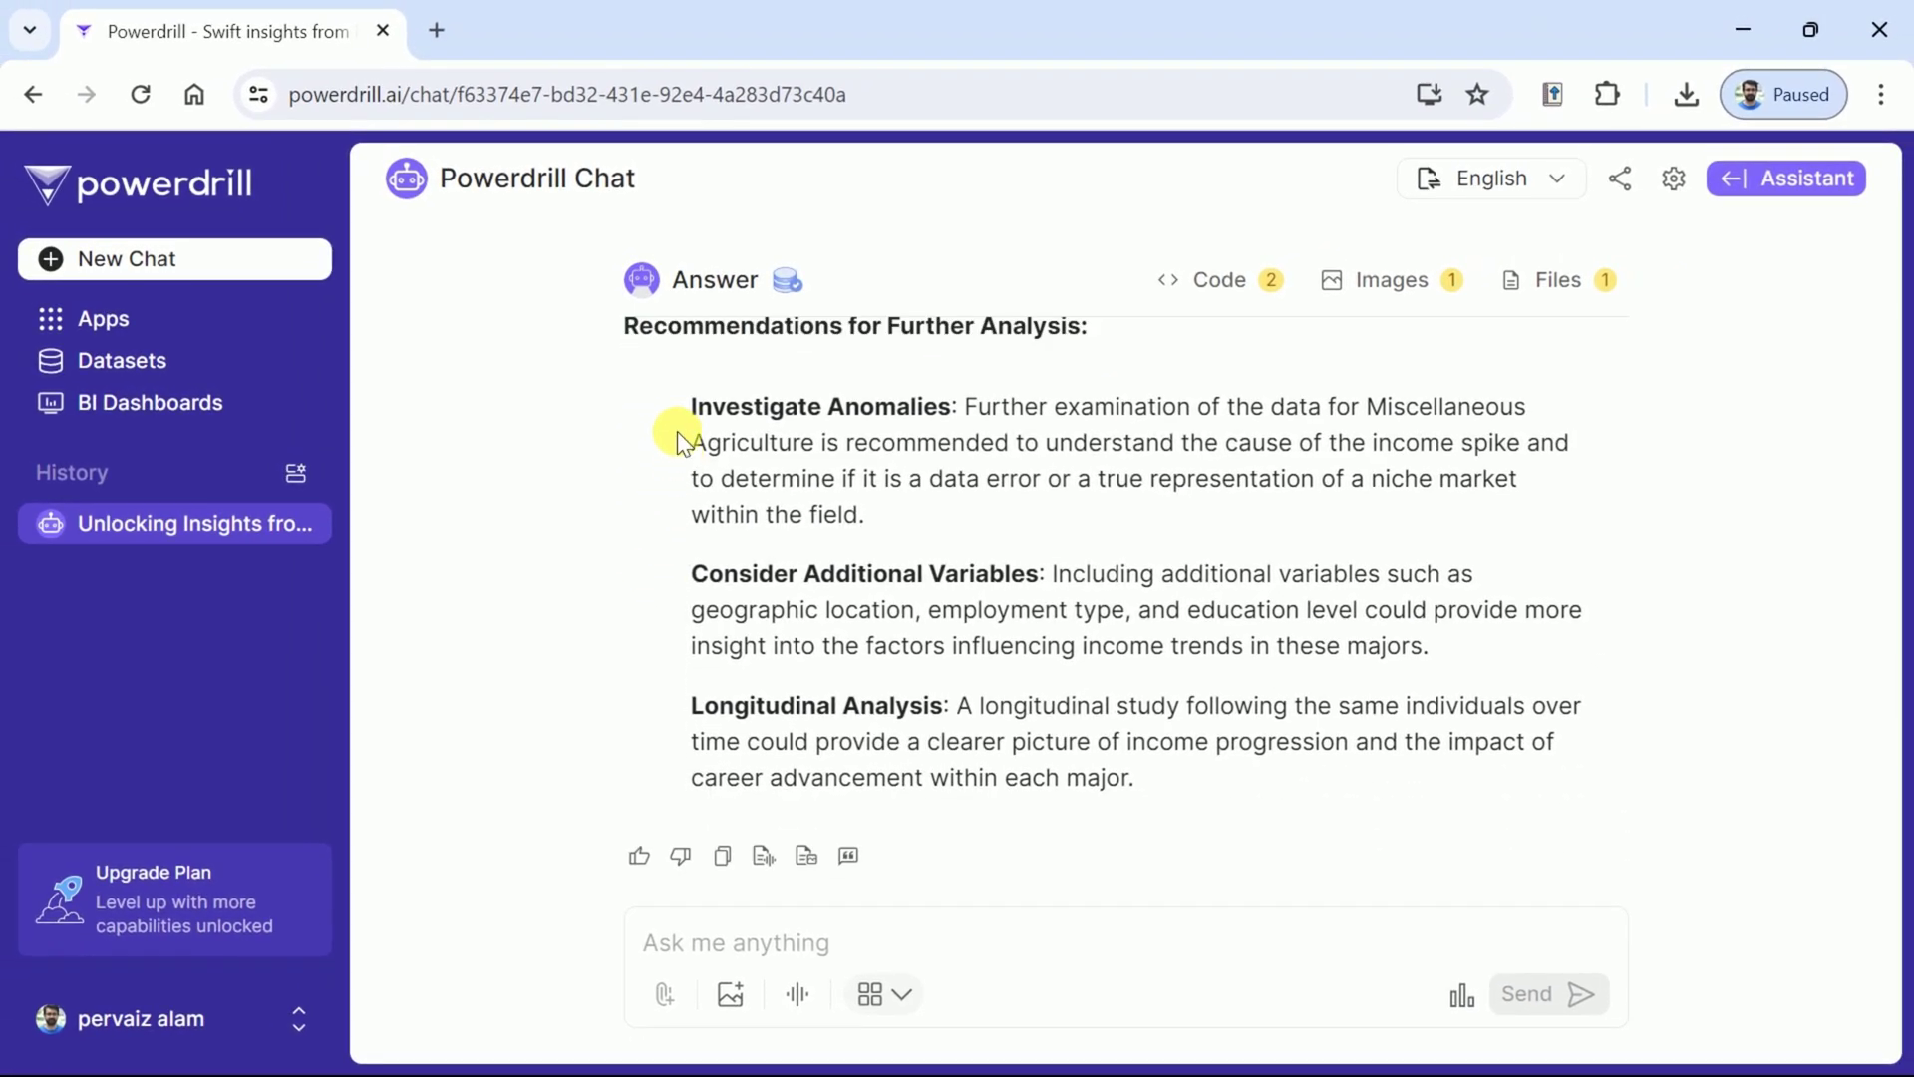
drag(684, 407, 952, 414)
drag(667, 708, 935, 710)
scroll(995, 584, up, 5)
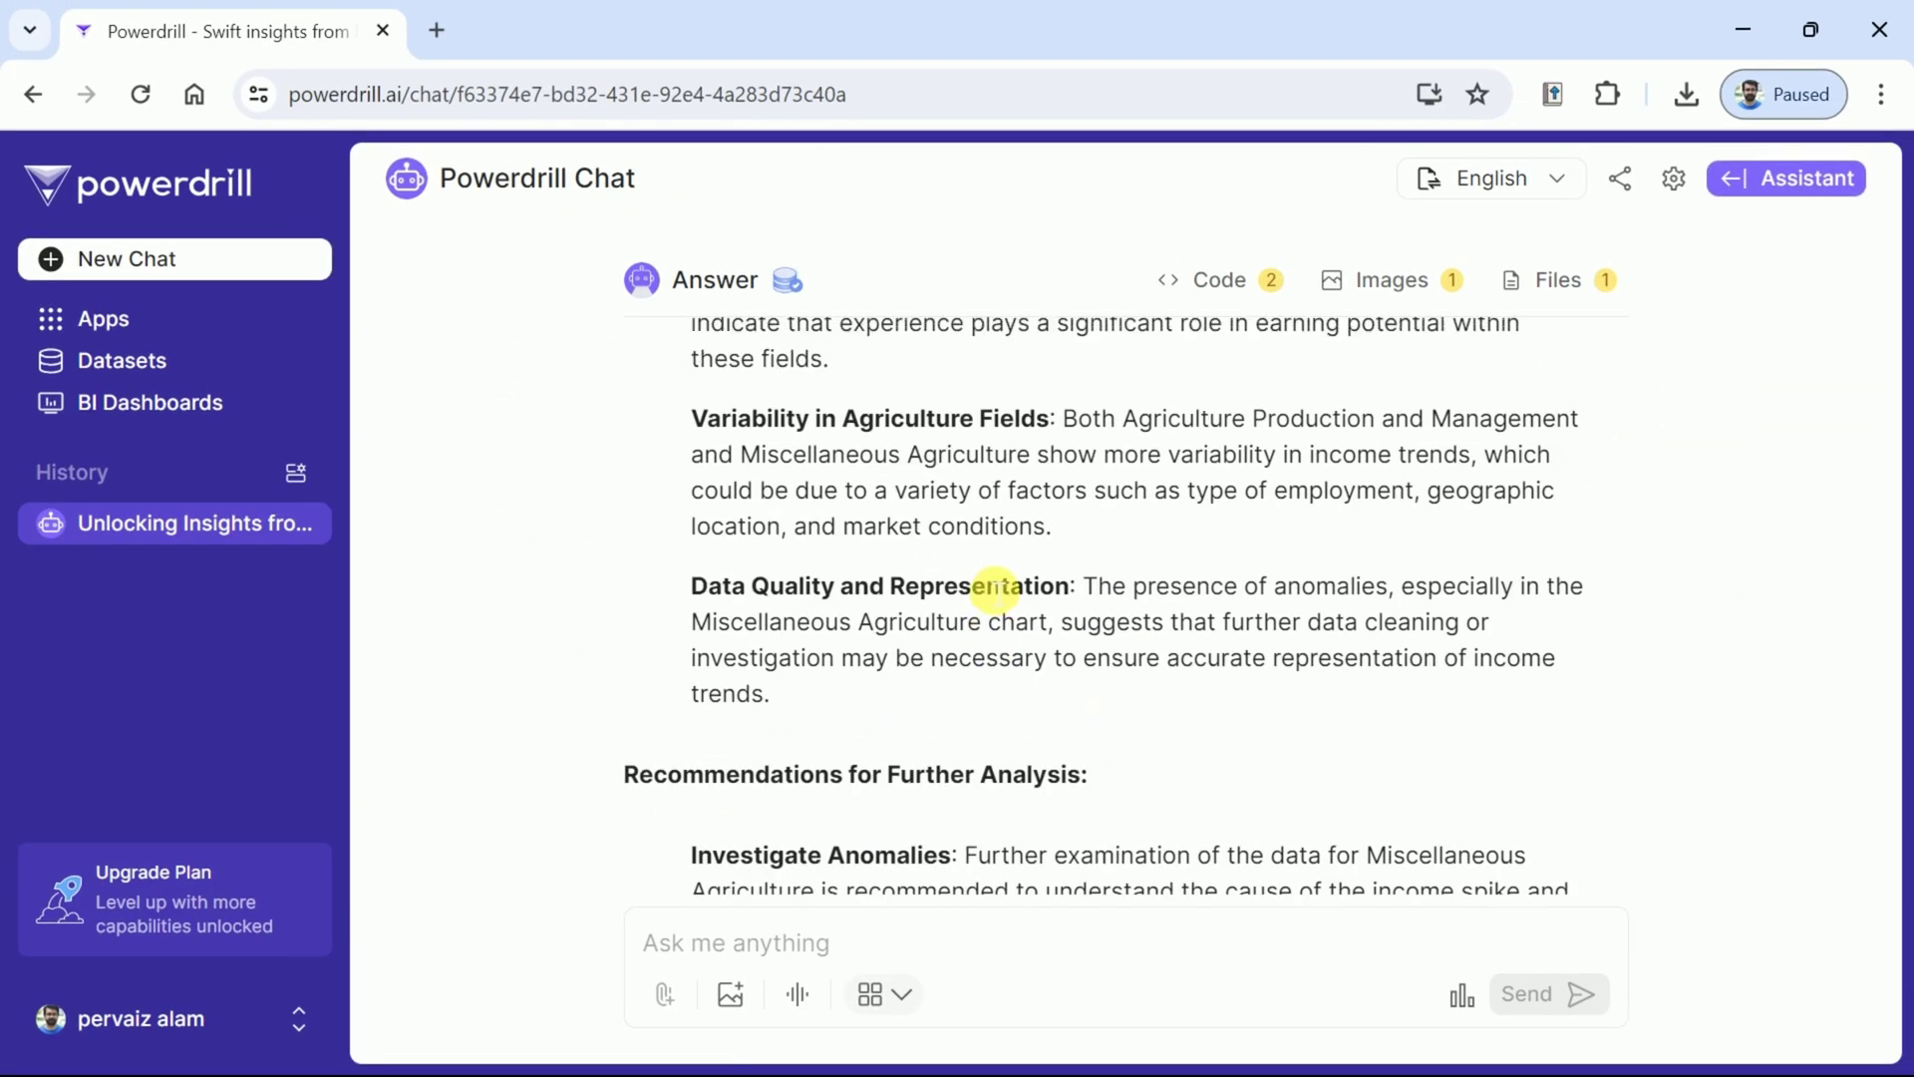
scroll(995, 593, up, 6)
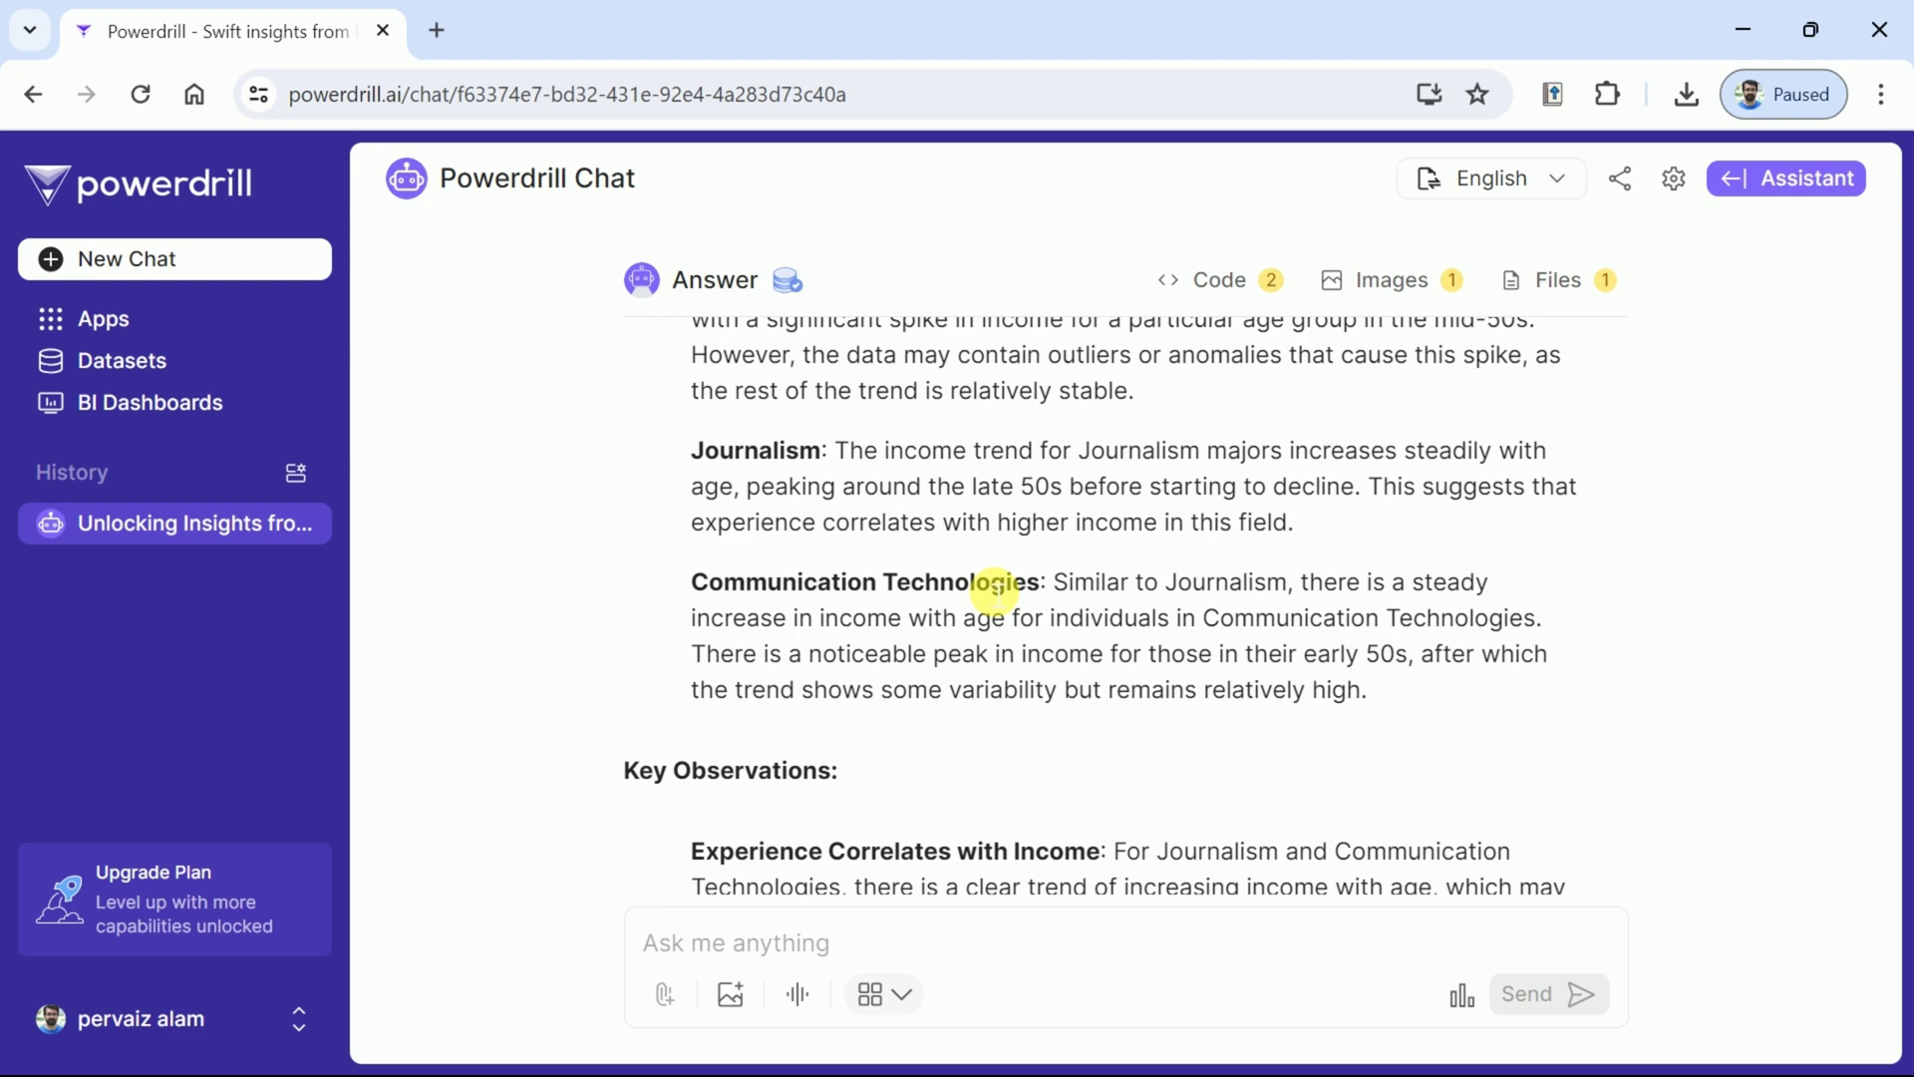
scroll(995, 594, up, 5)
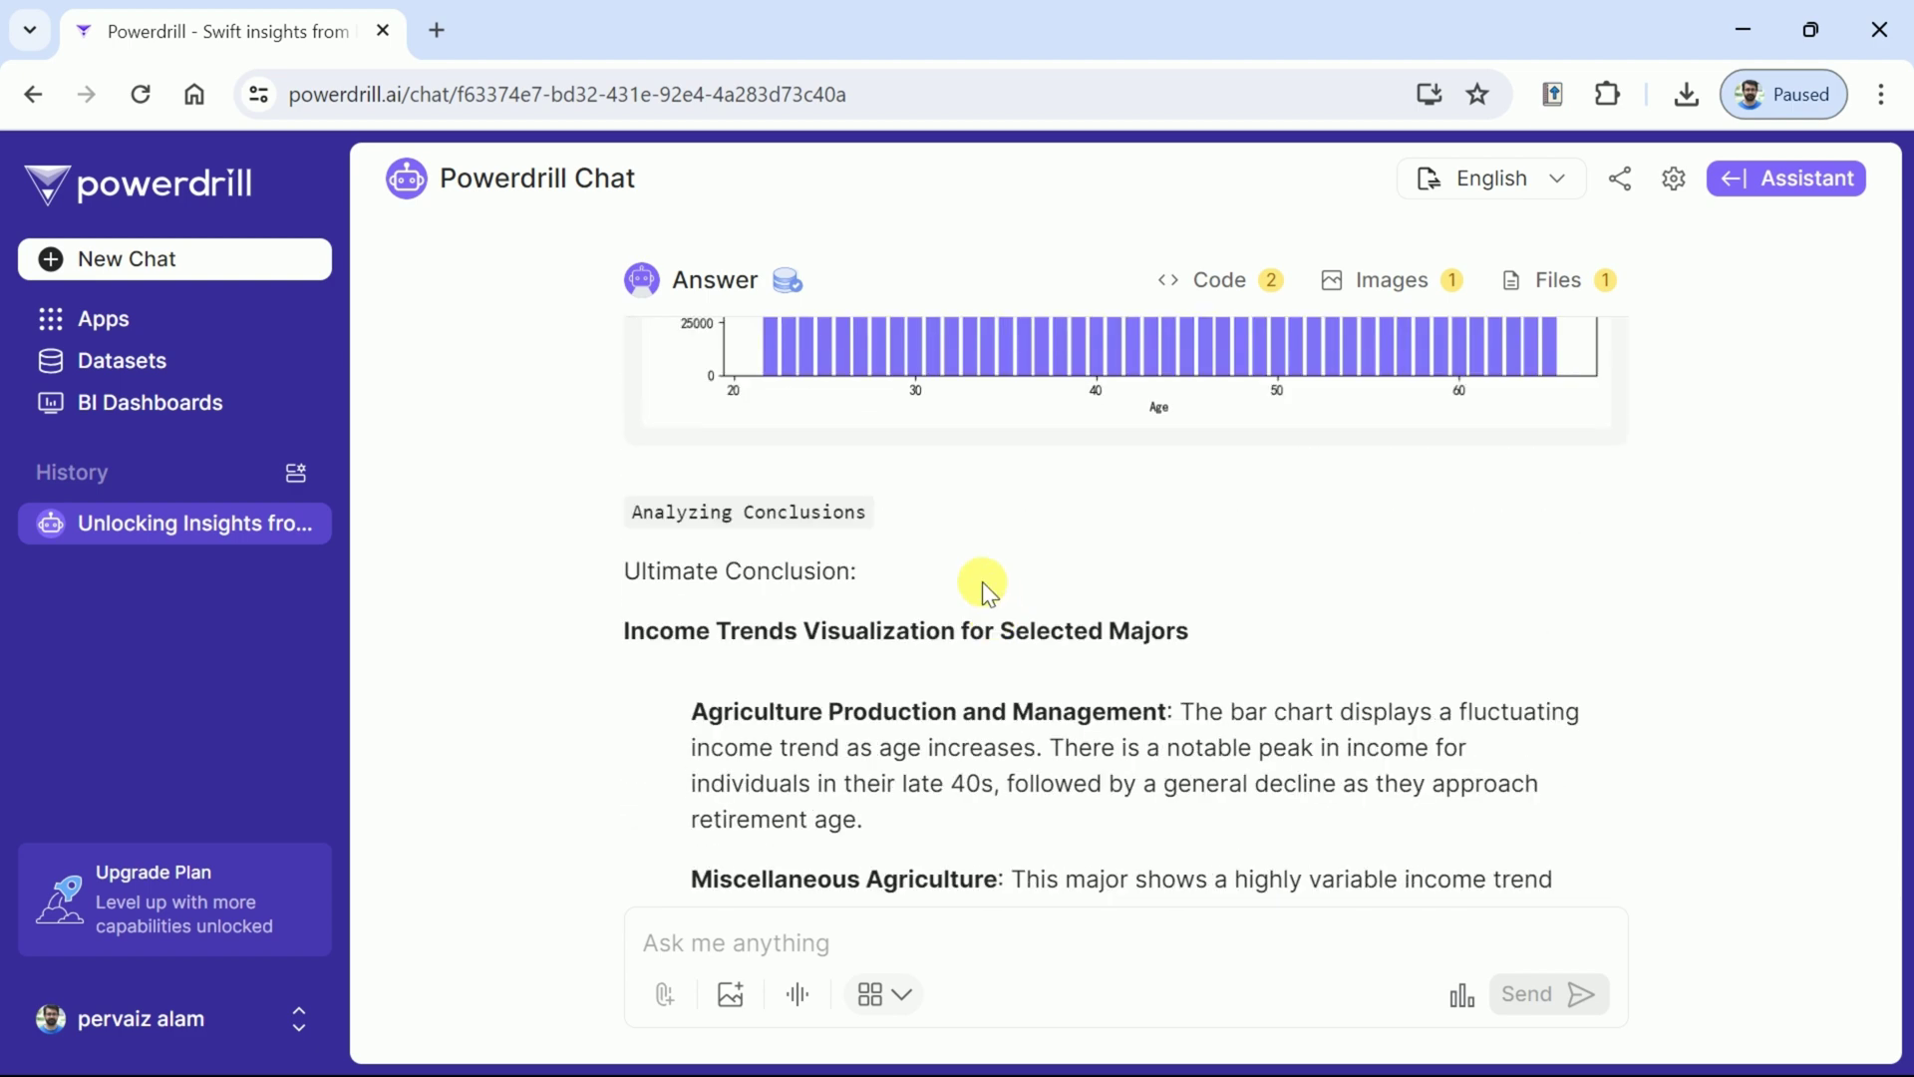
scroll(983, 583, up, 5)
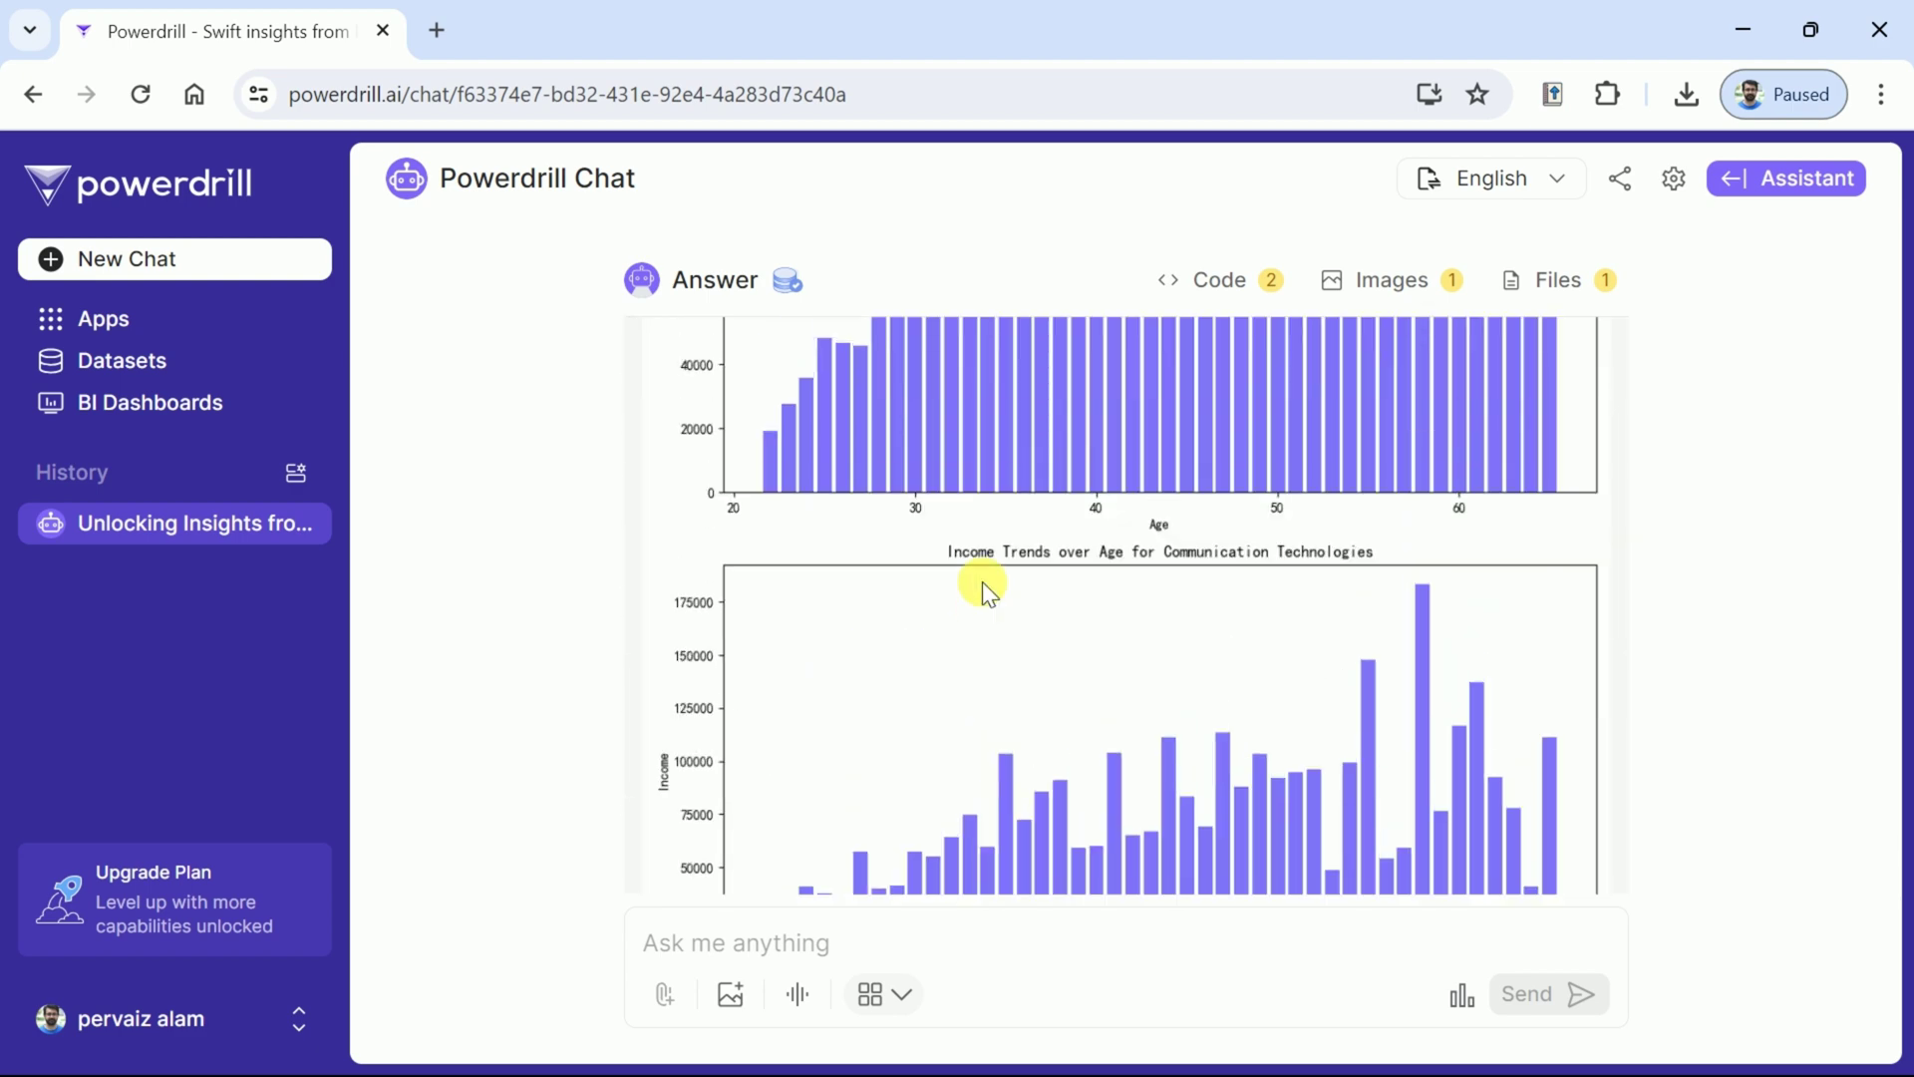
scroll(983, 582, up, 5)
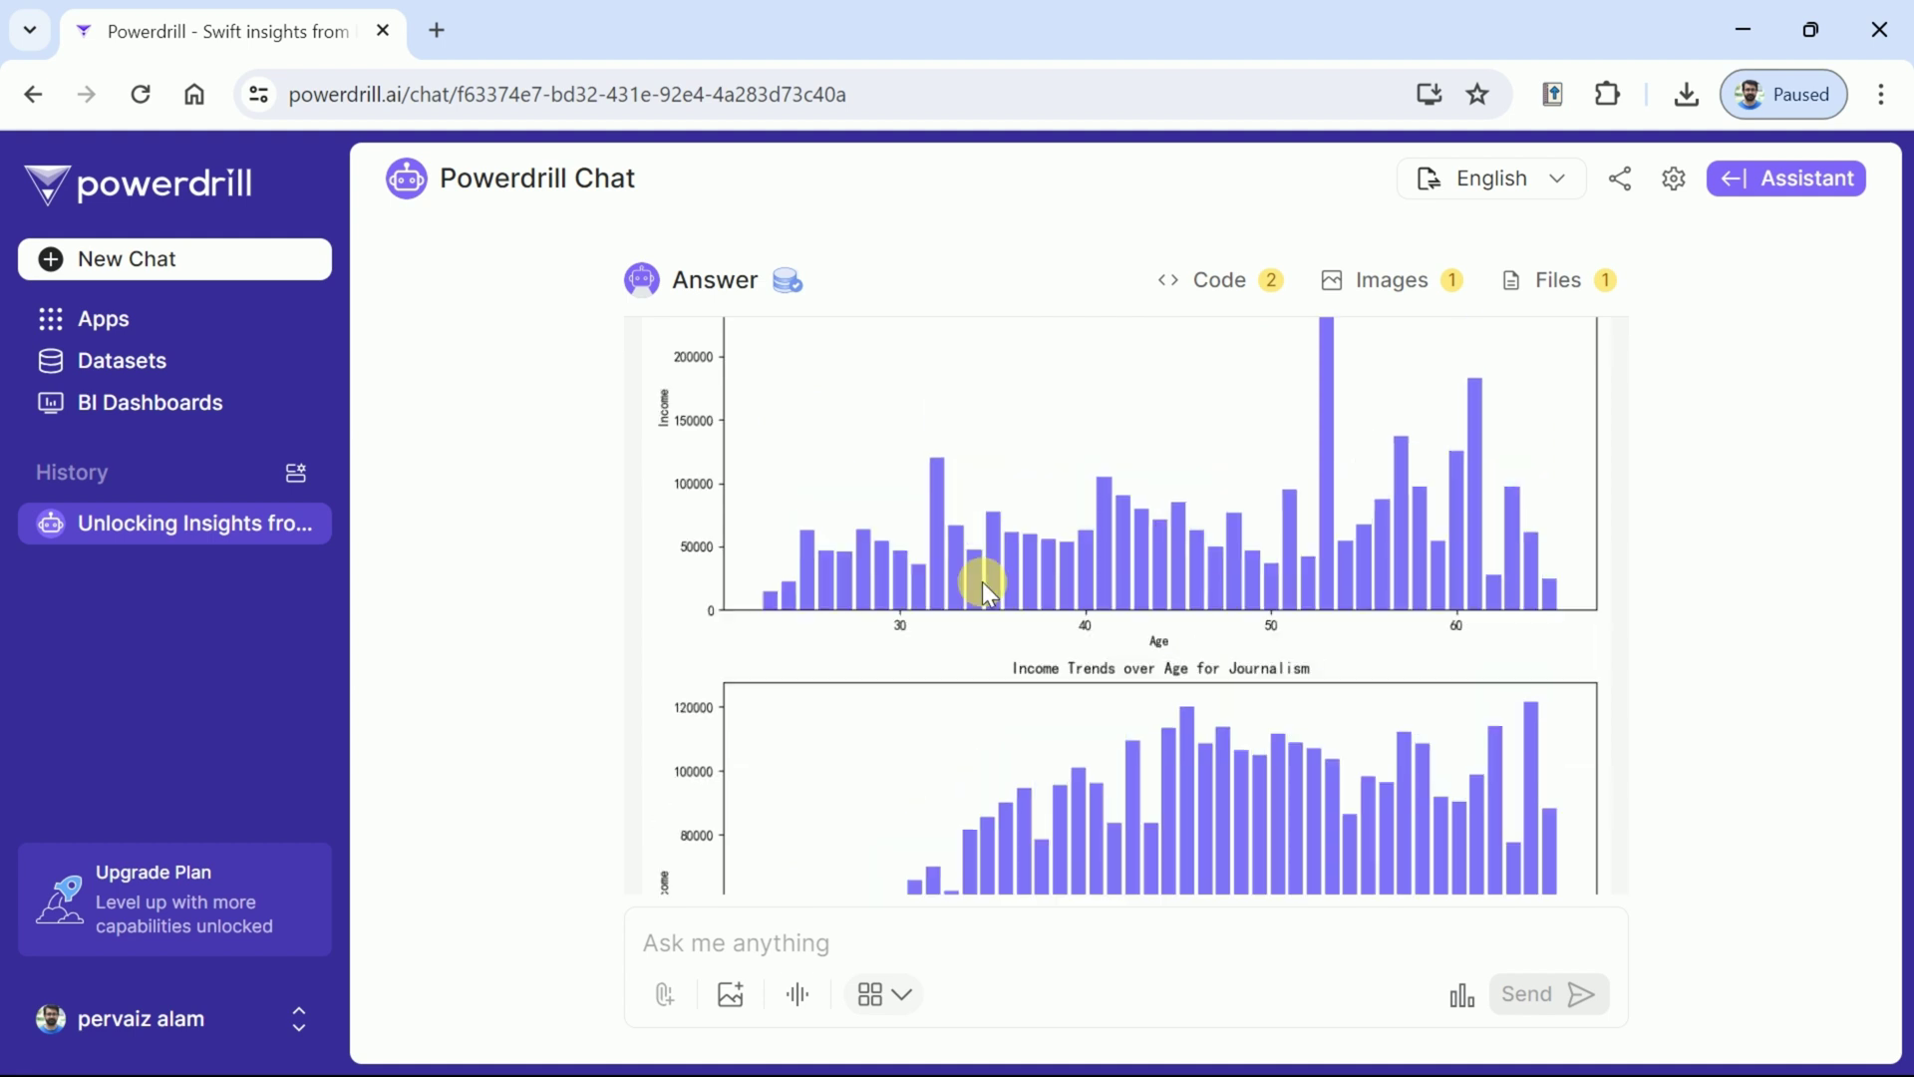
scroll(983, 582, up, 5)
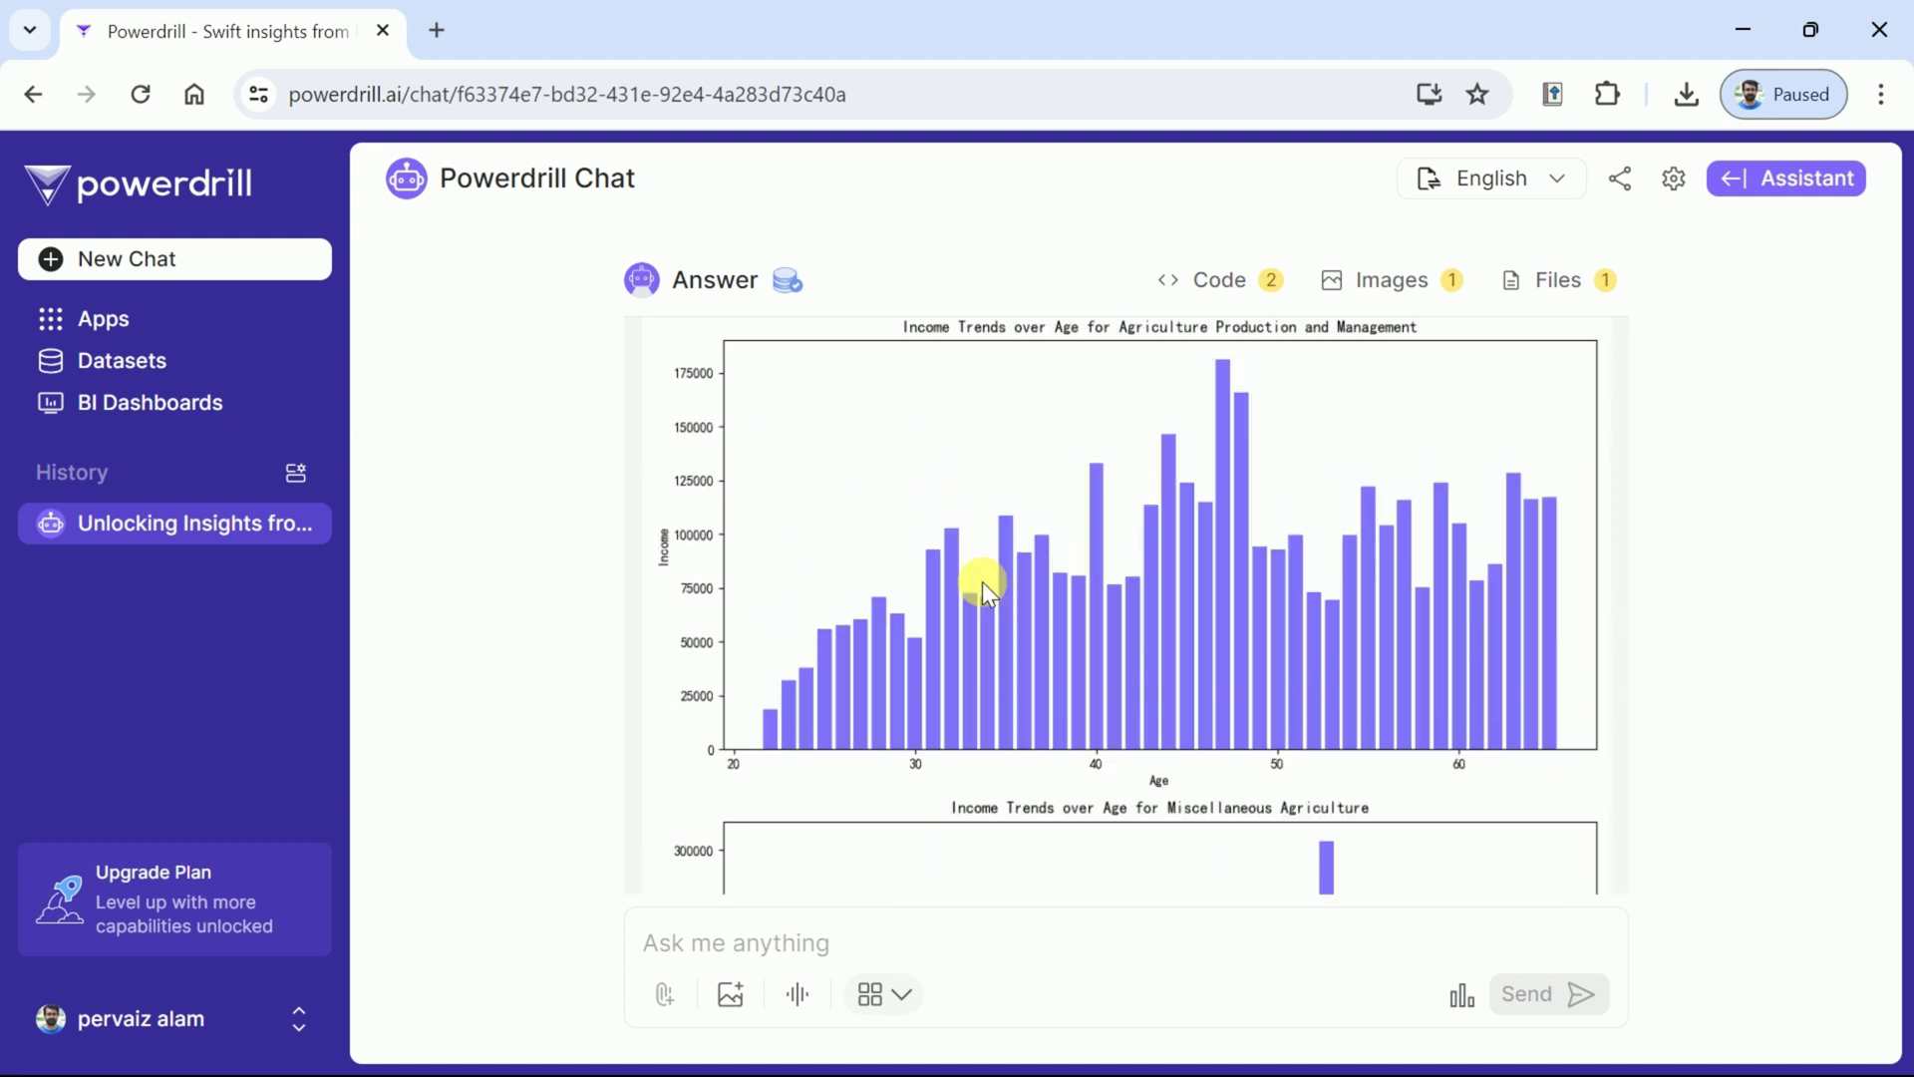
scroll(983, 582, up, 5)
scroll(983, 582, up, 5)
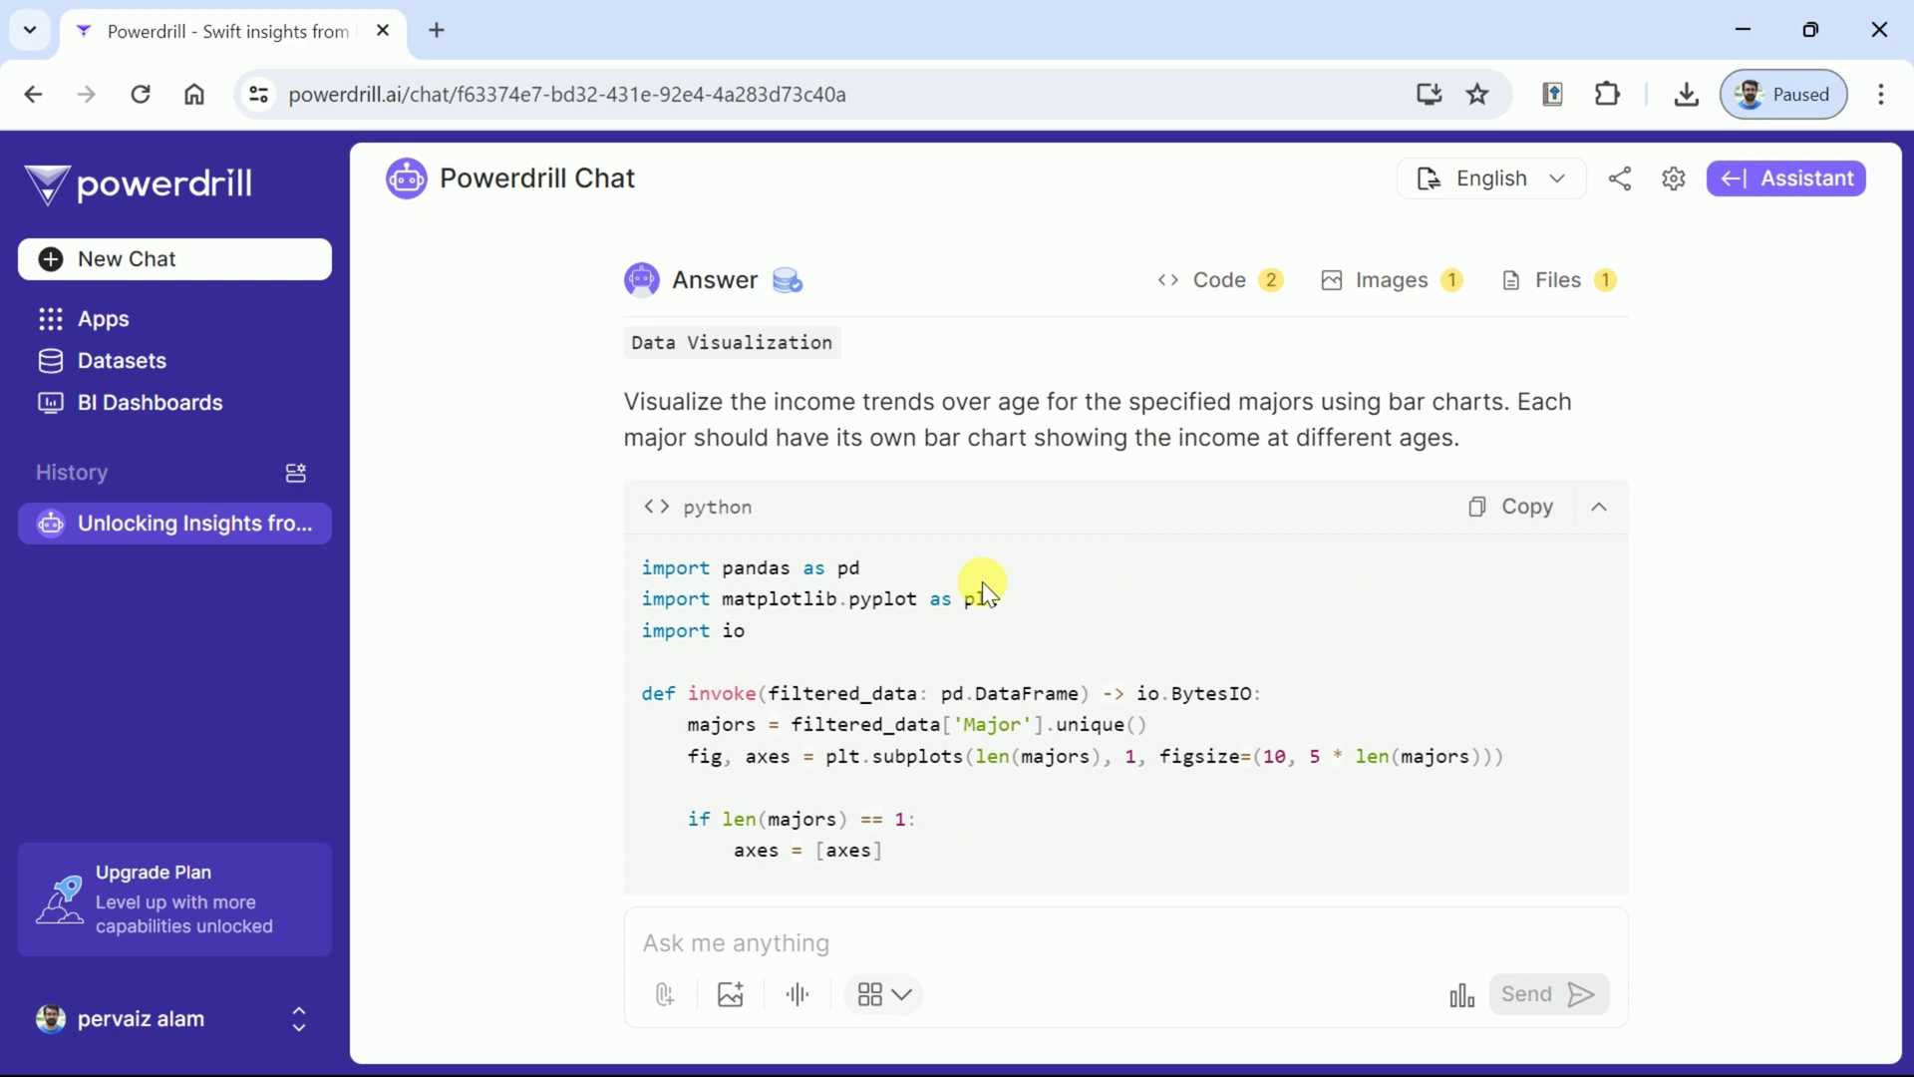
scroll(983, 582, up, 10)
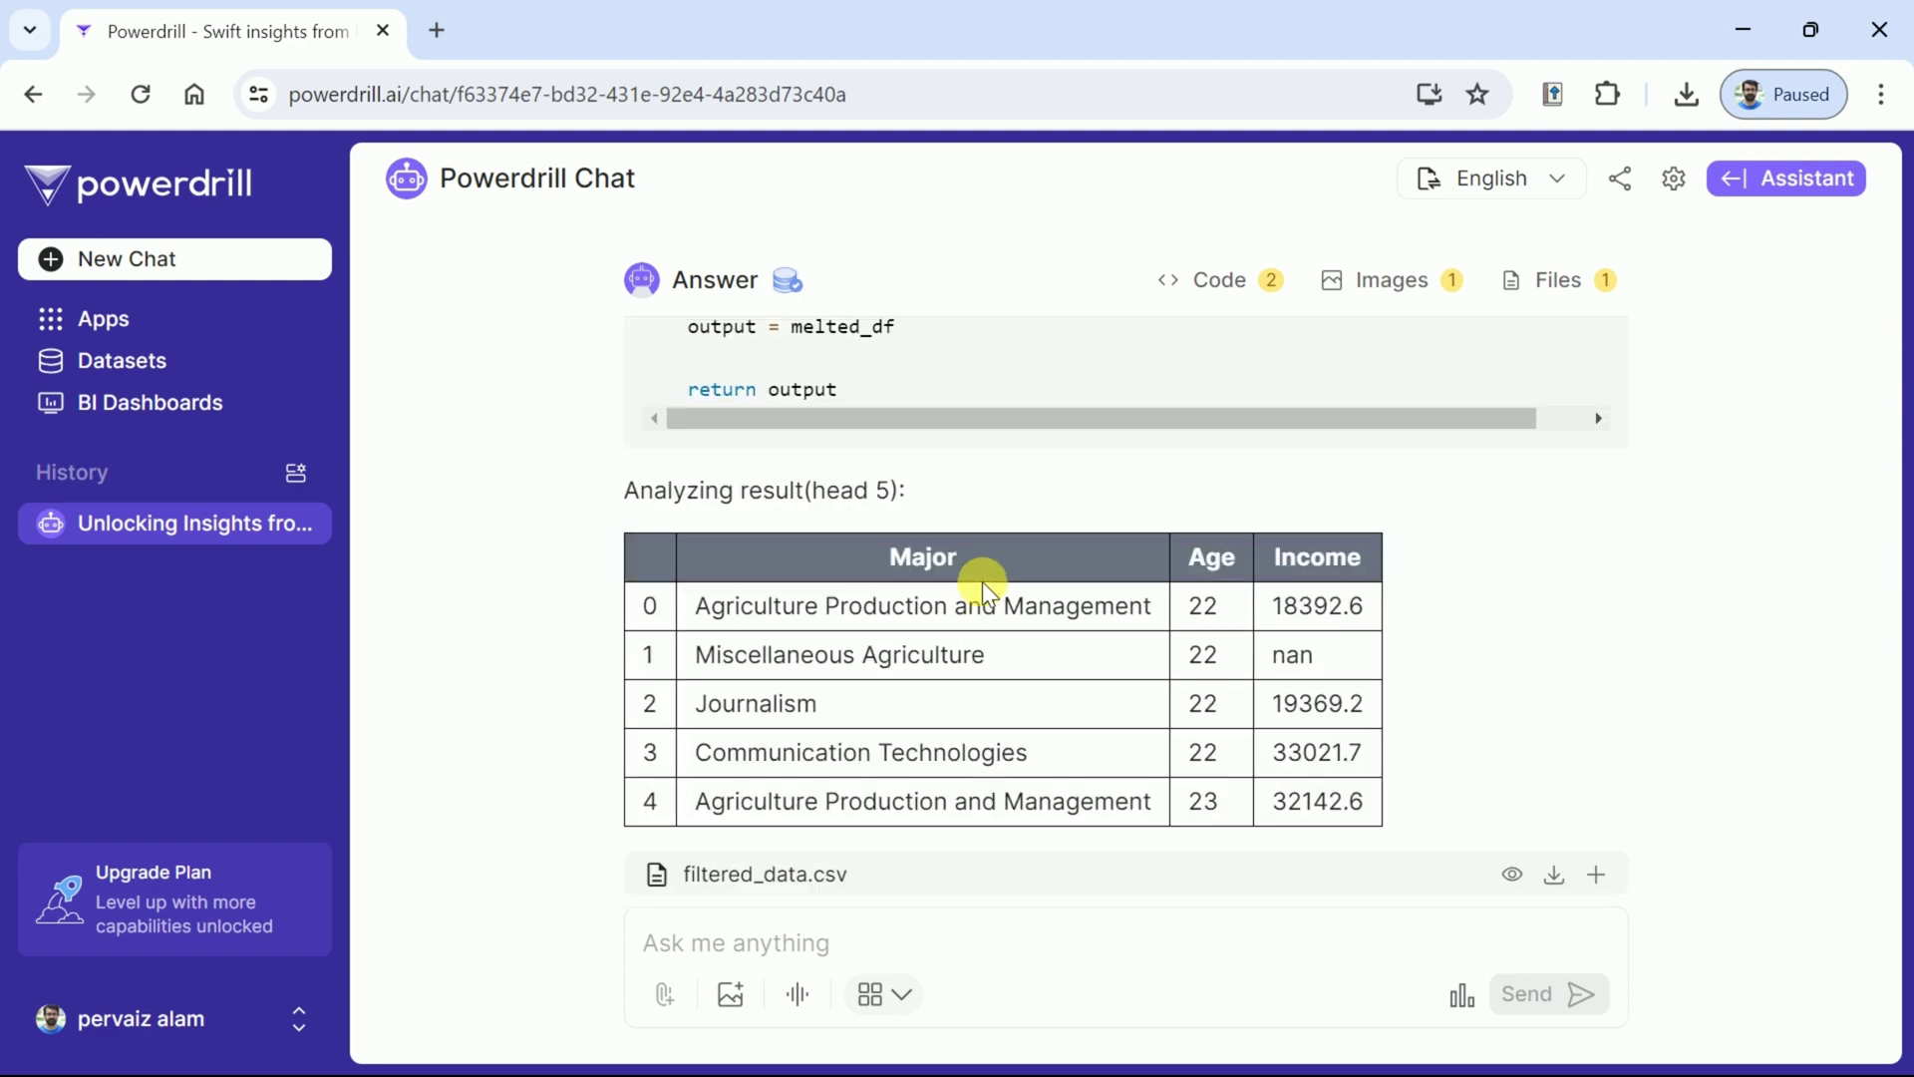
scroll(983, 582, up, 5)
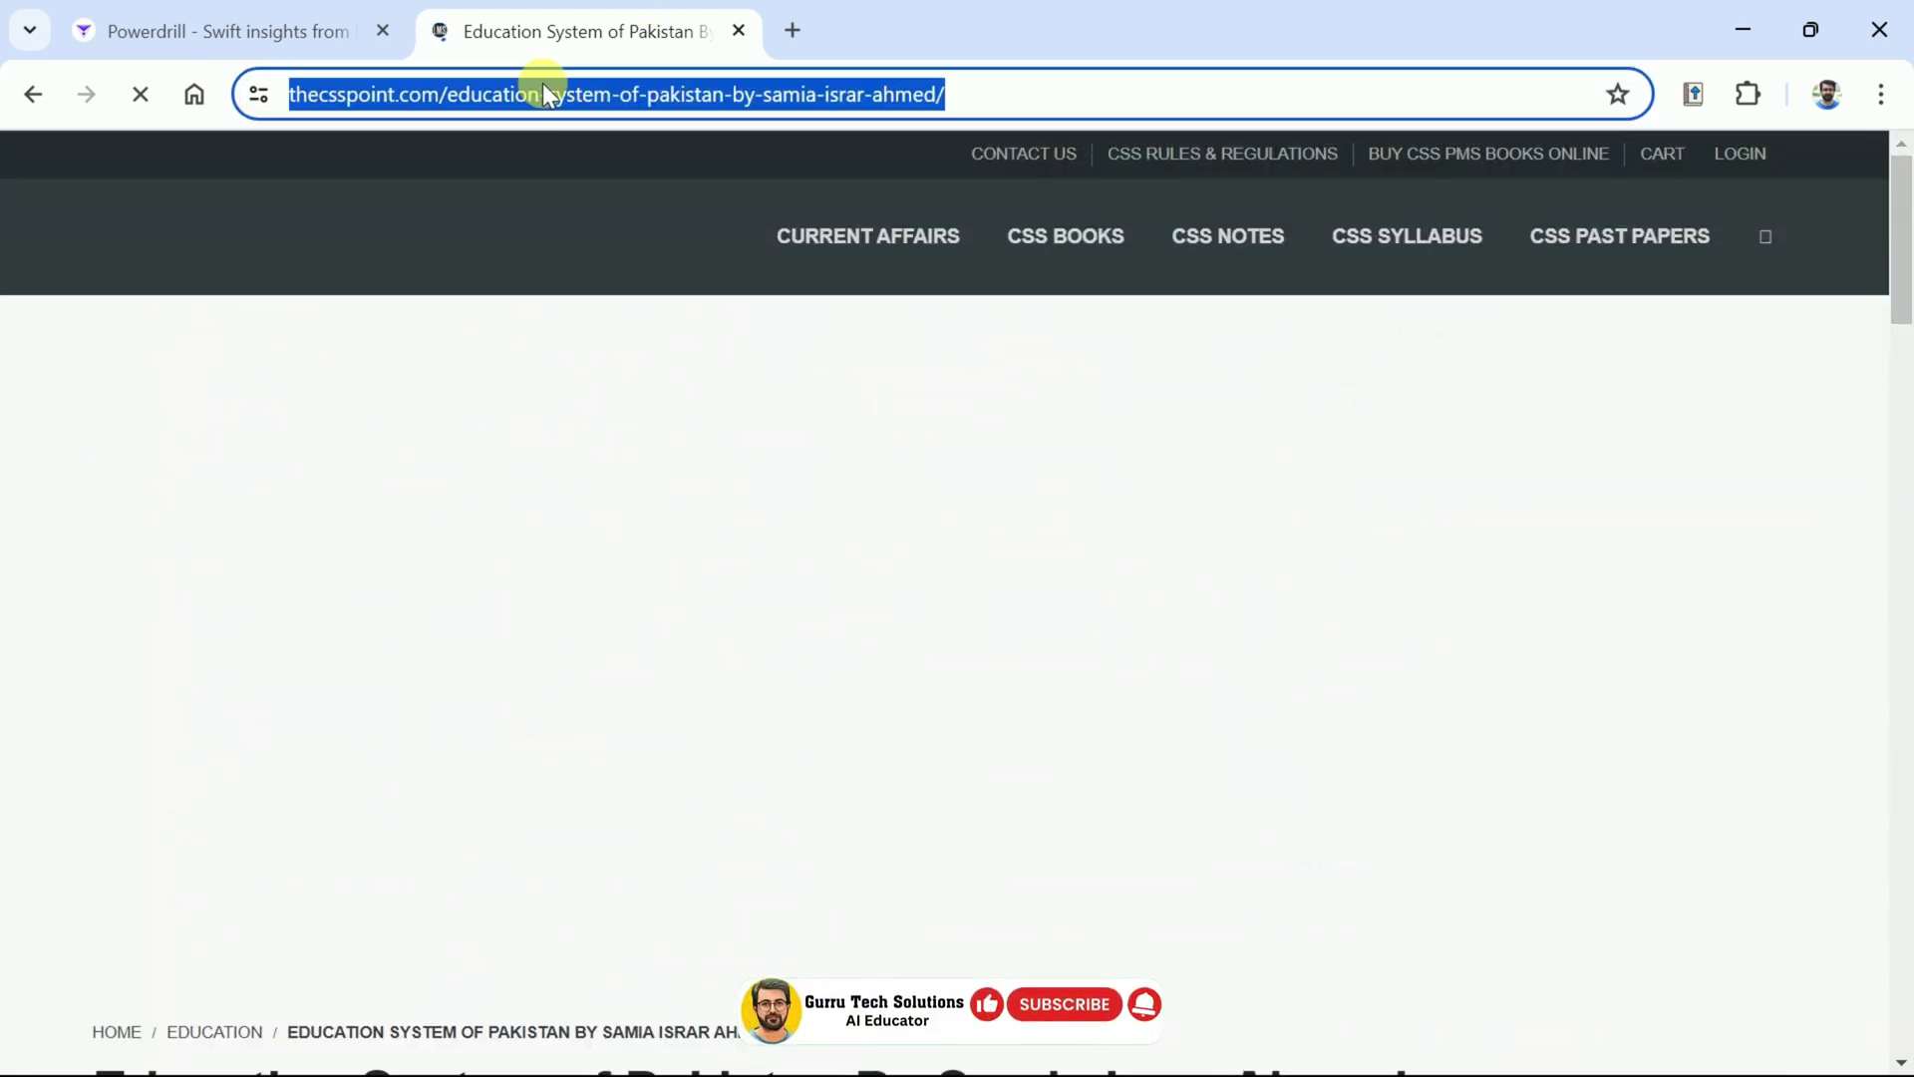
- Bring up the editing menu on the Education System of Pakistan article's address
right_click(560, 92)
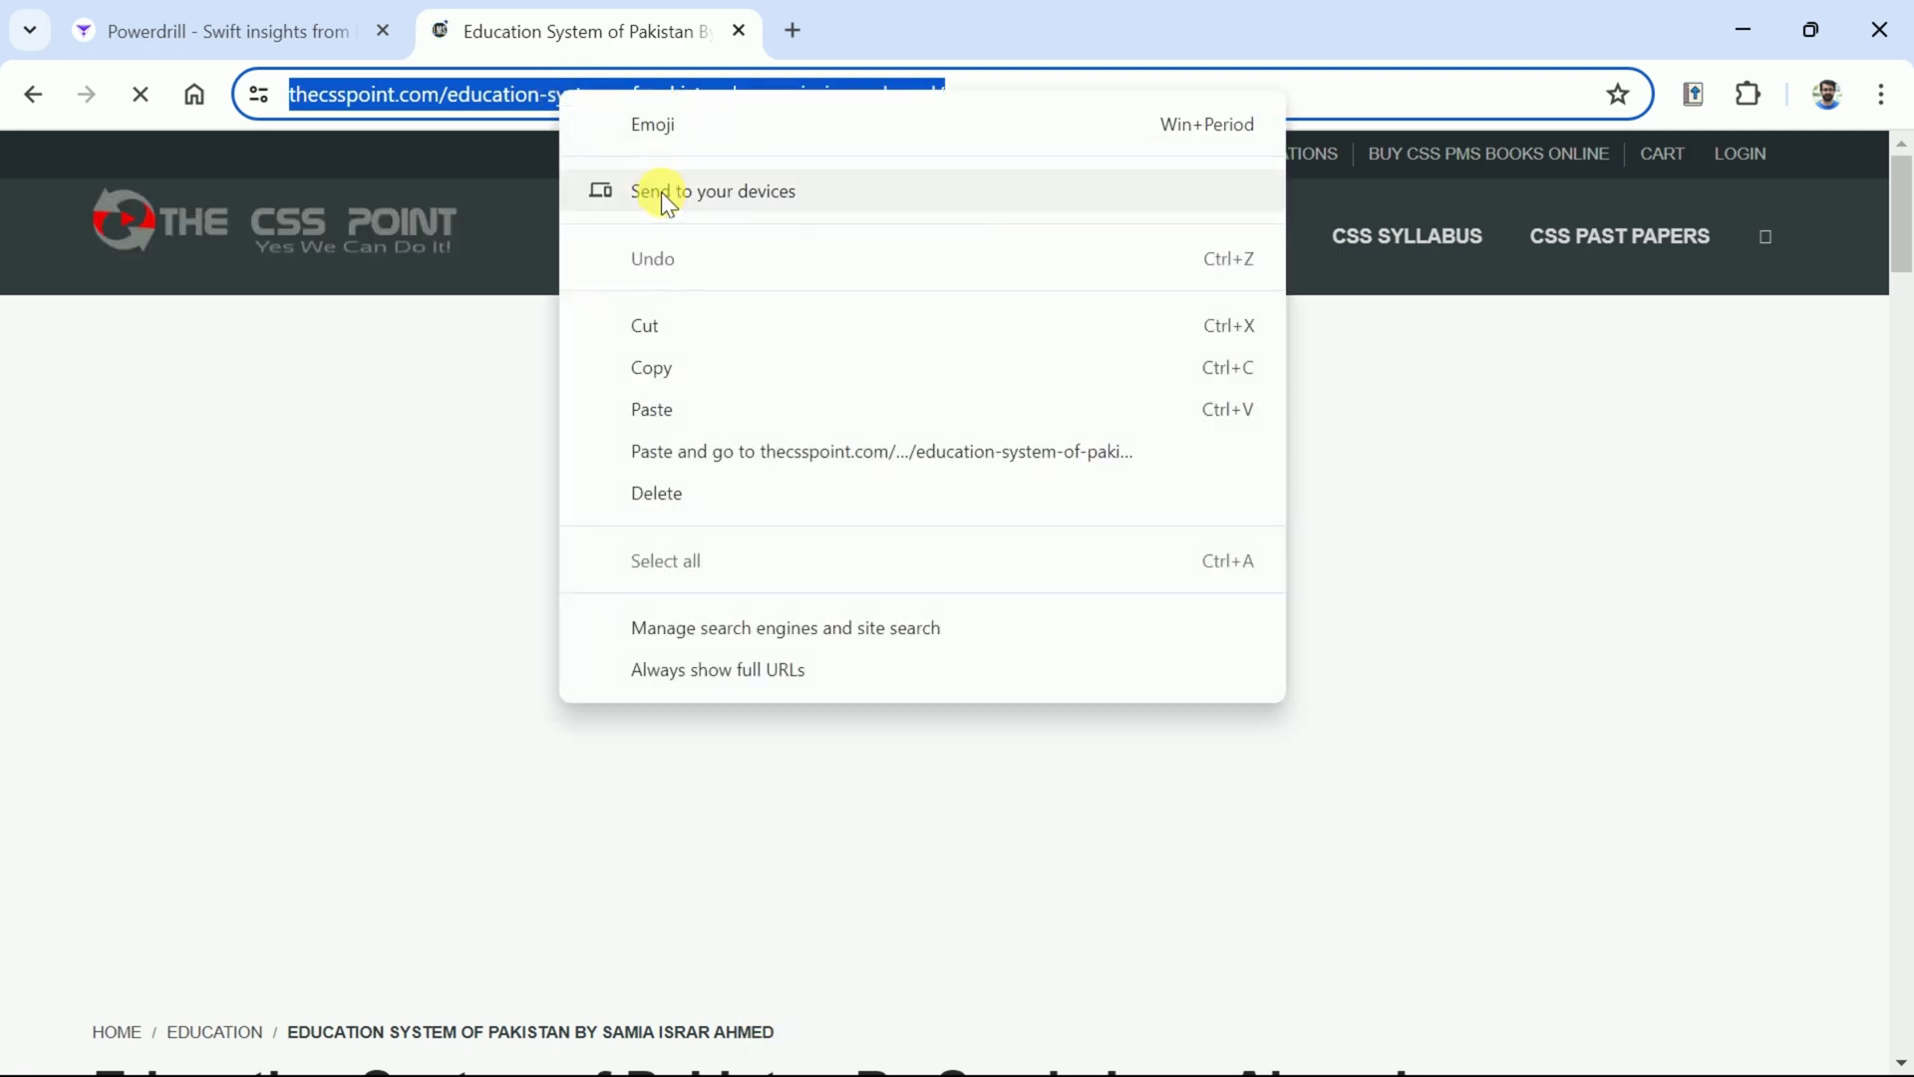
- Copy the Pakistan education article's URL and build a new Powerdrill web-page dataset from it
click(675, 369)
key(ctrl+w)
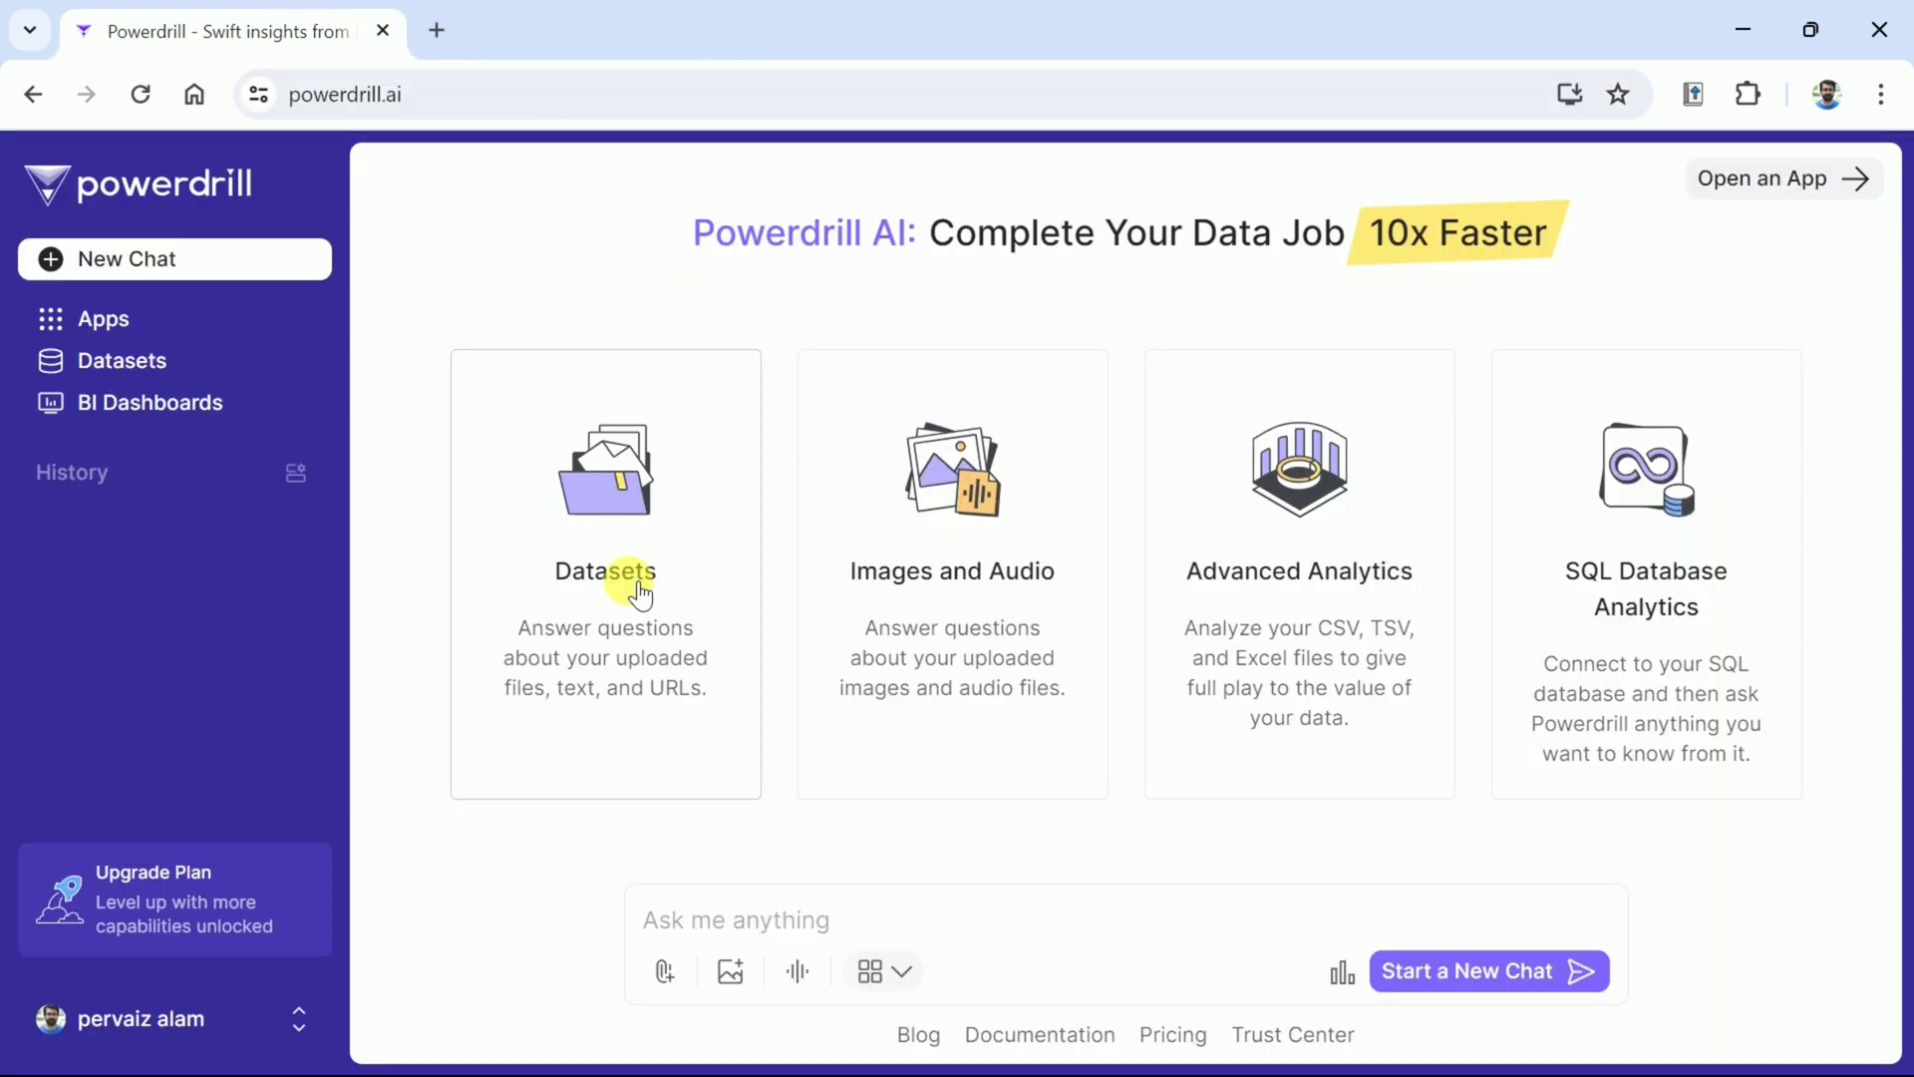
click(630, 583)
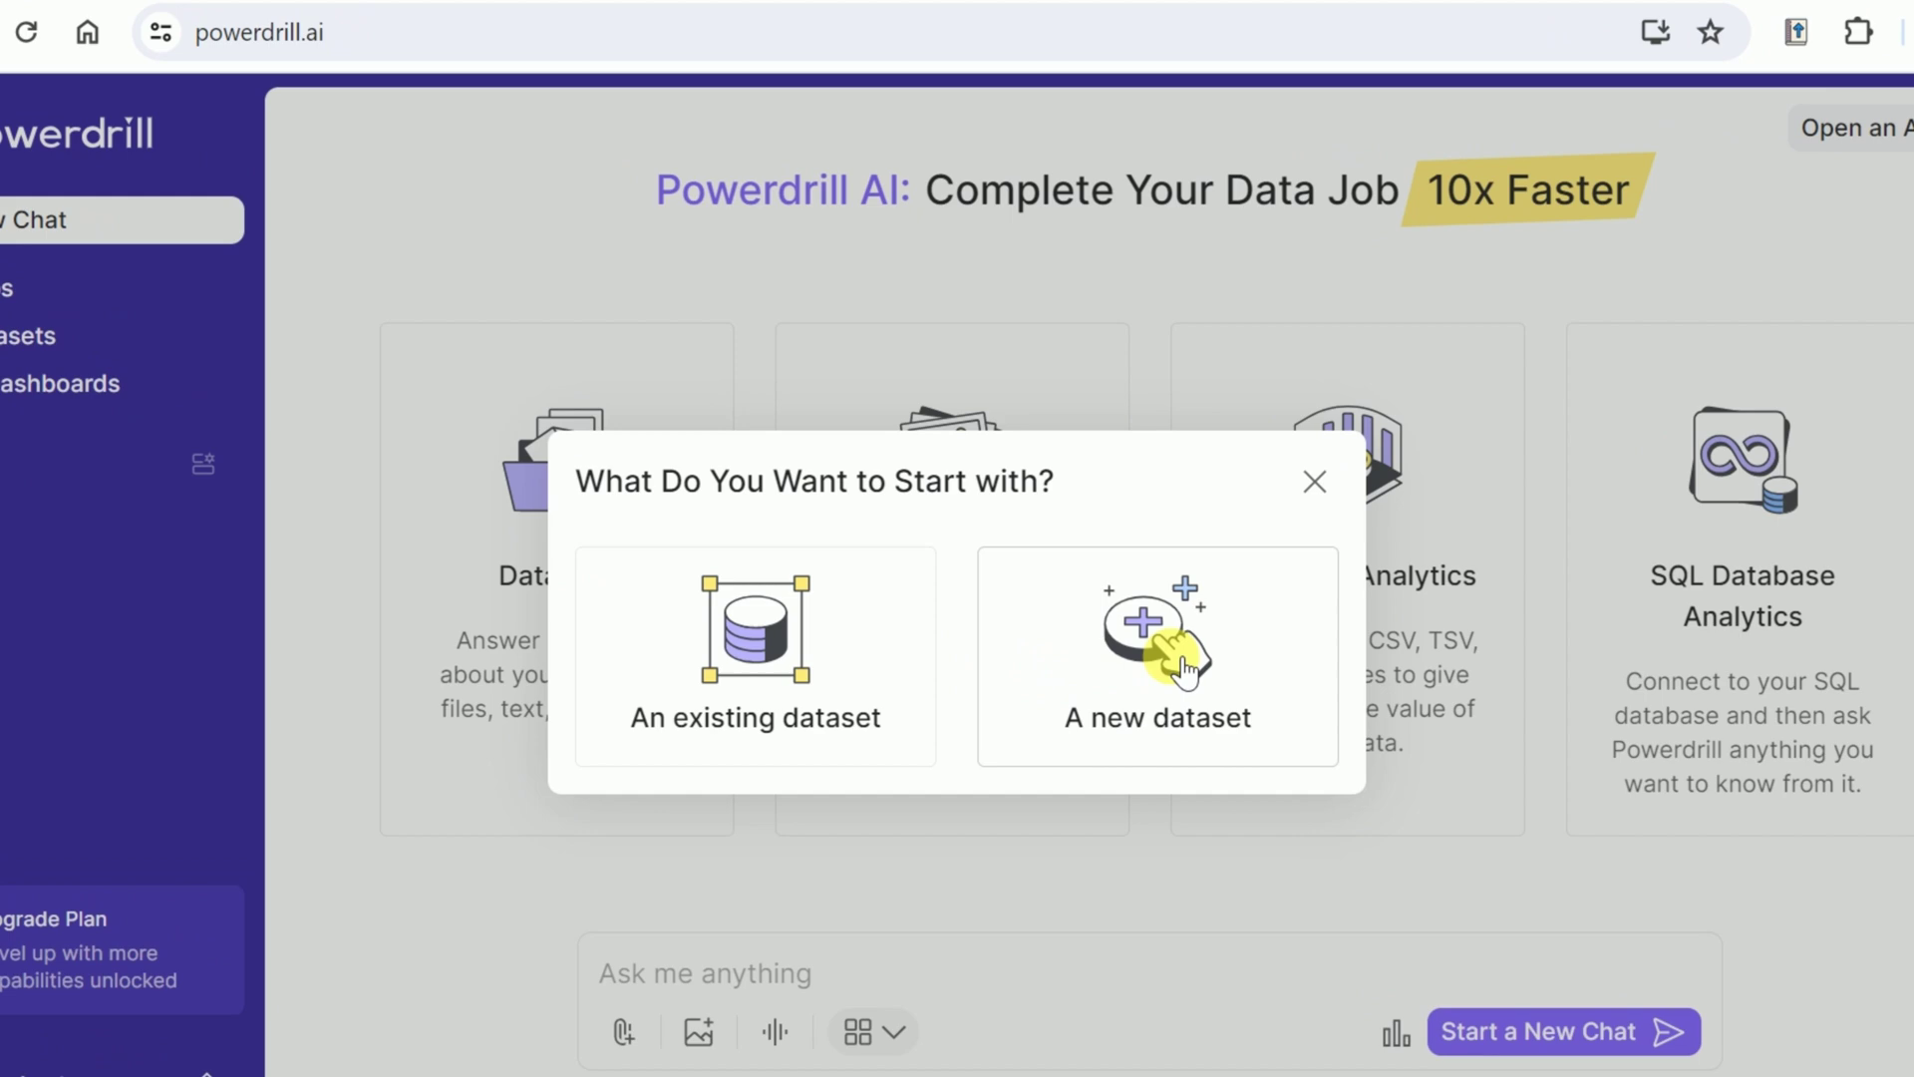
click(1184, 670)
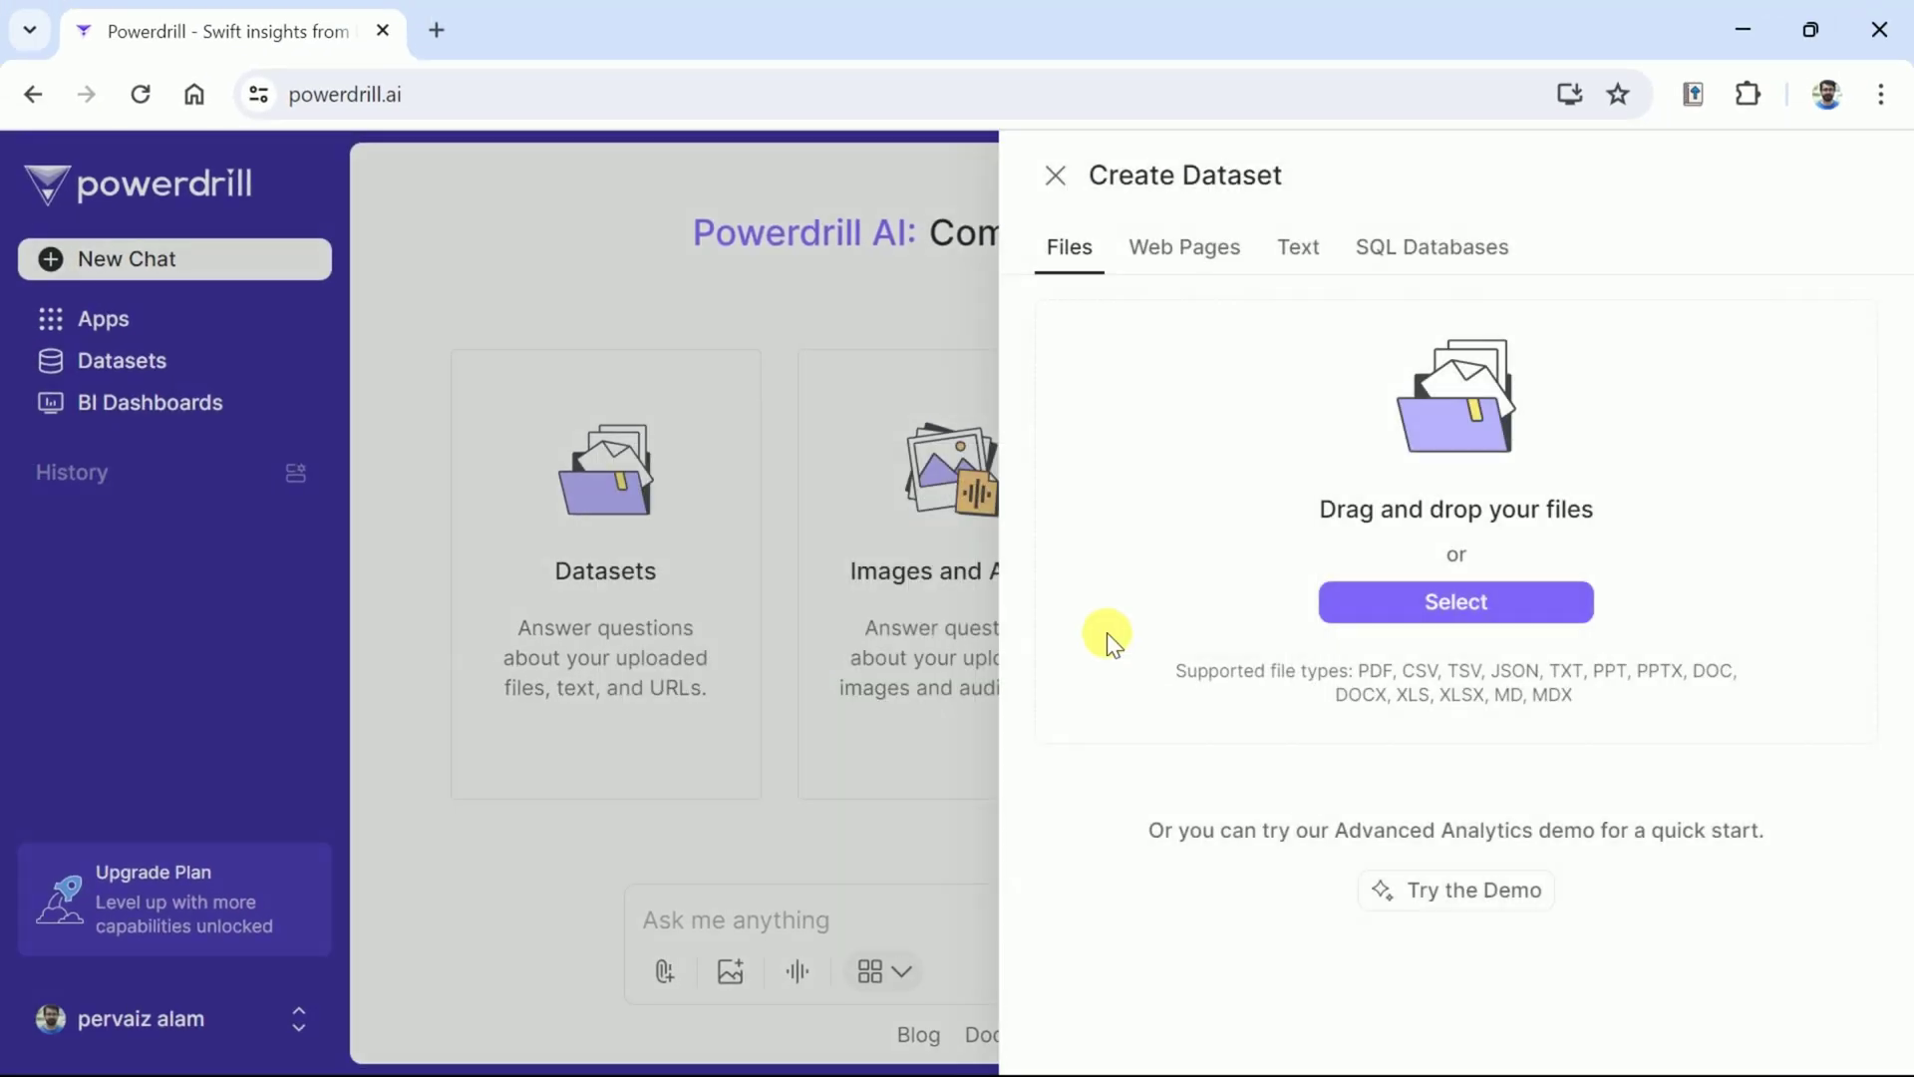
click(1185, 261)
click(1147, 329)
key(ctrl+v)
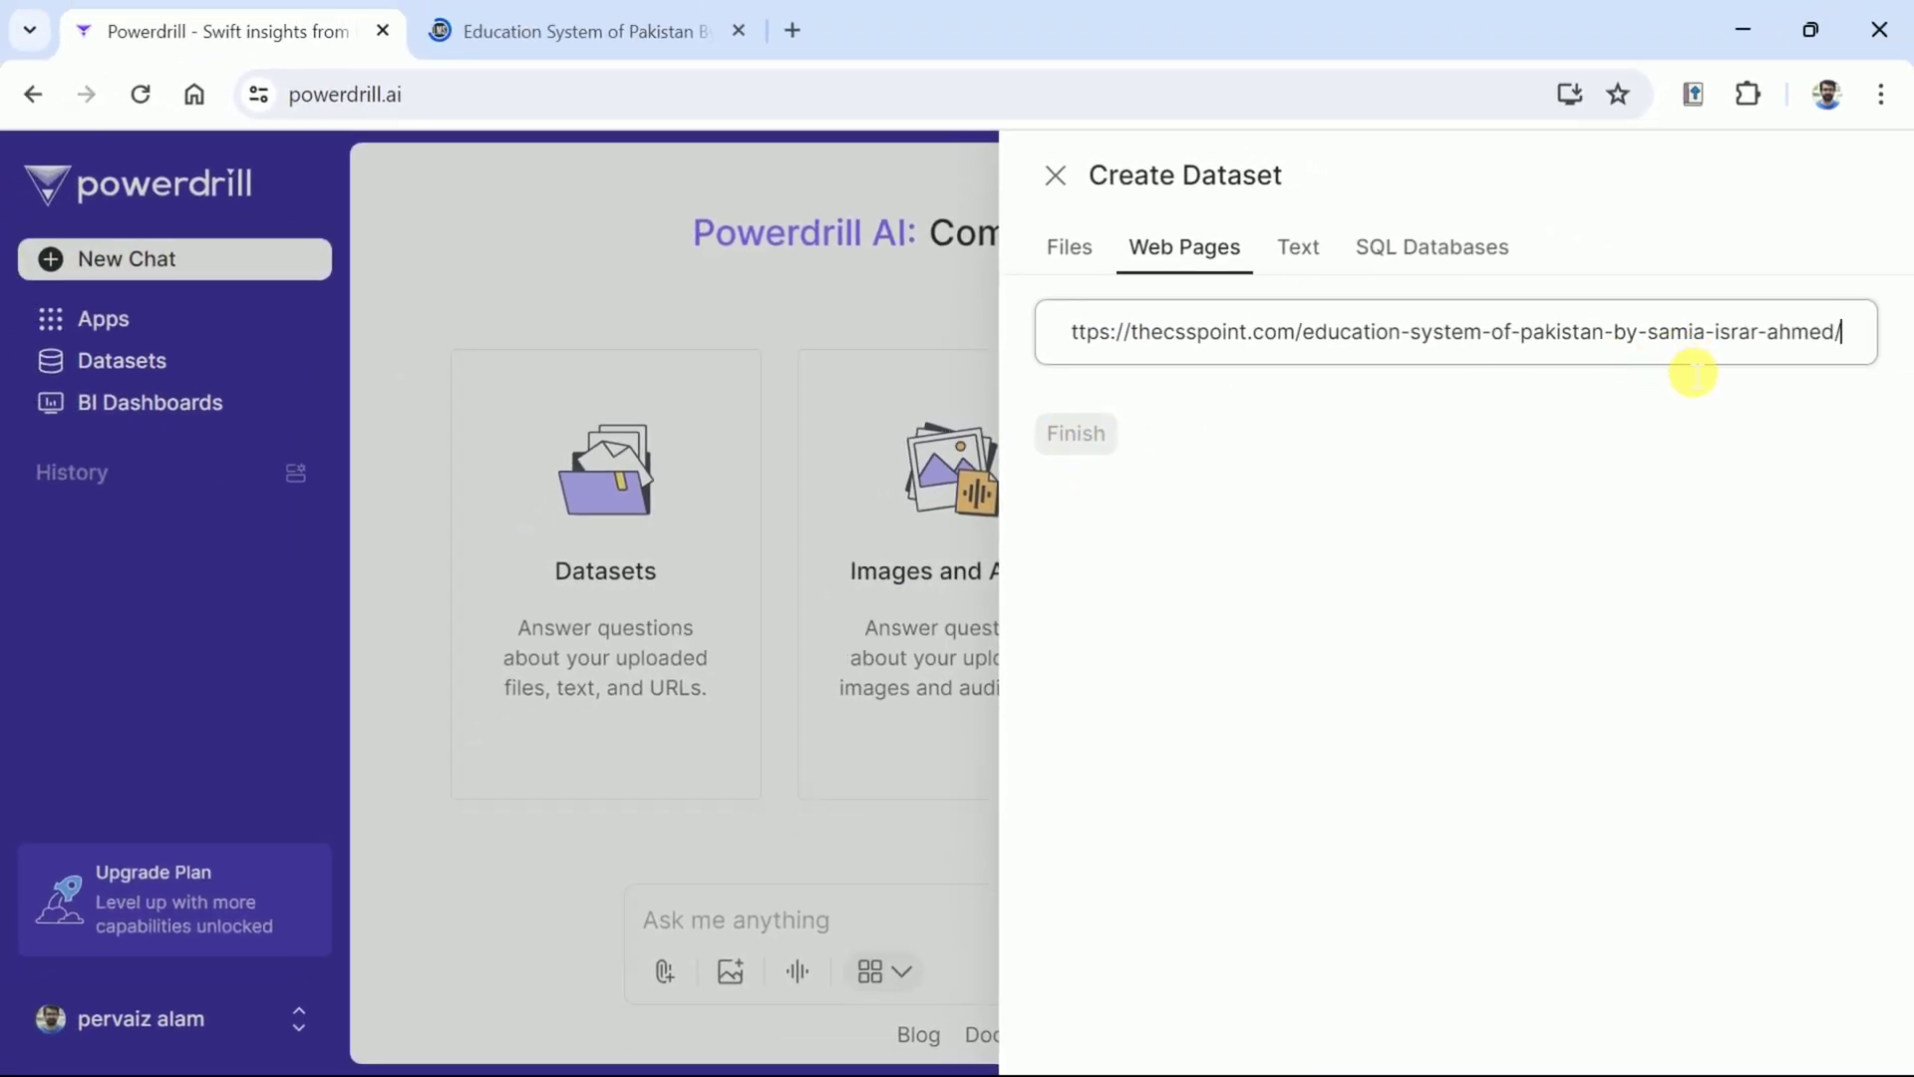
key(Return)
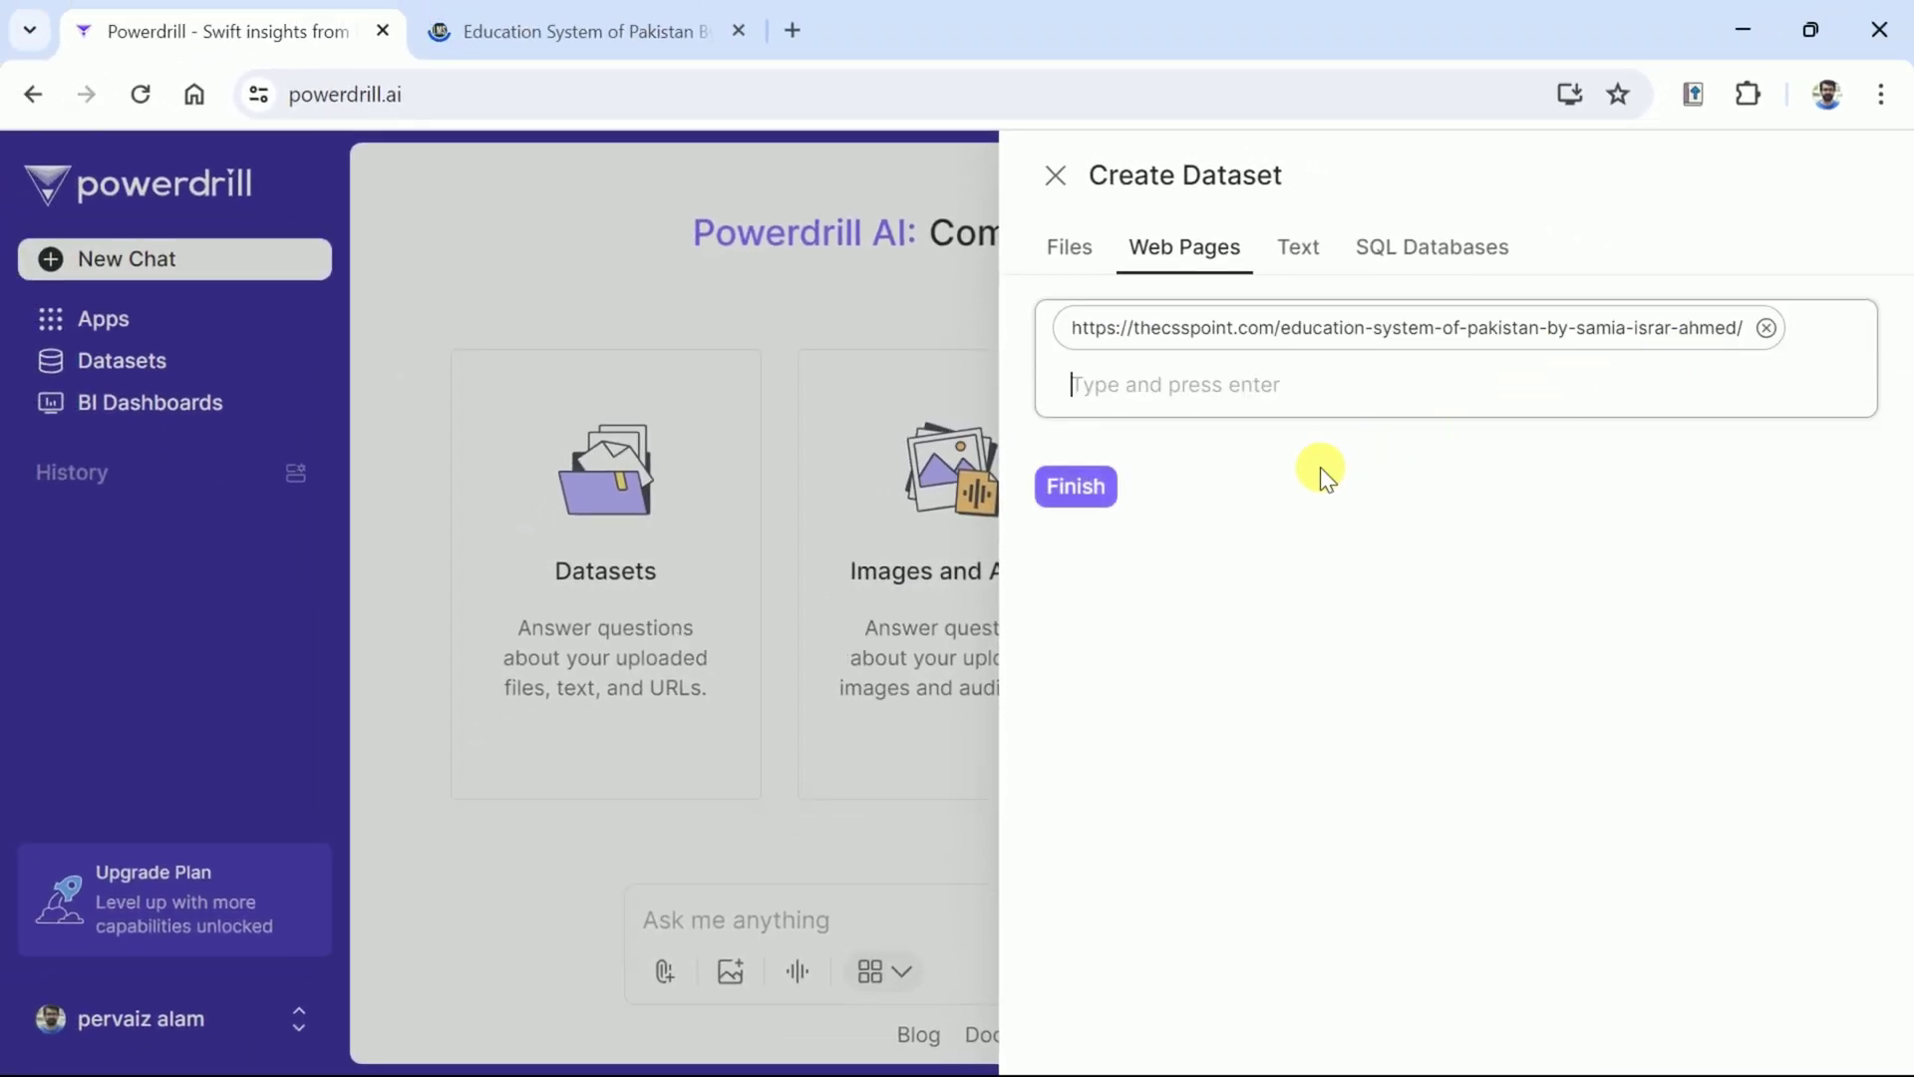
click(1086, 487)
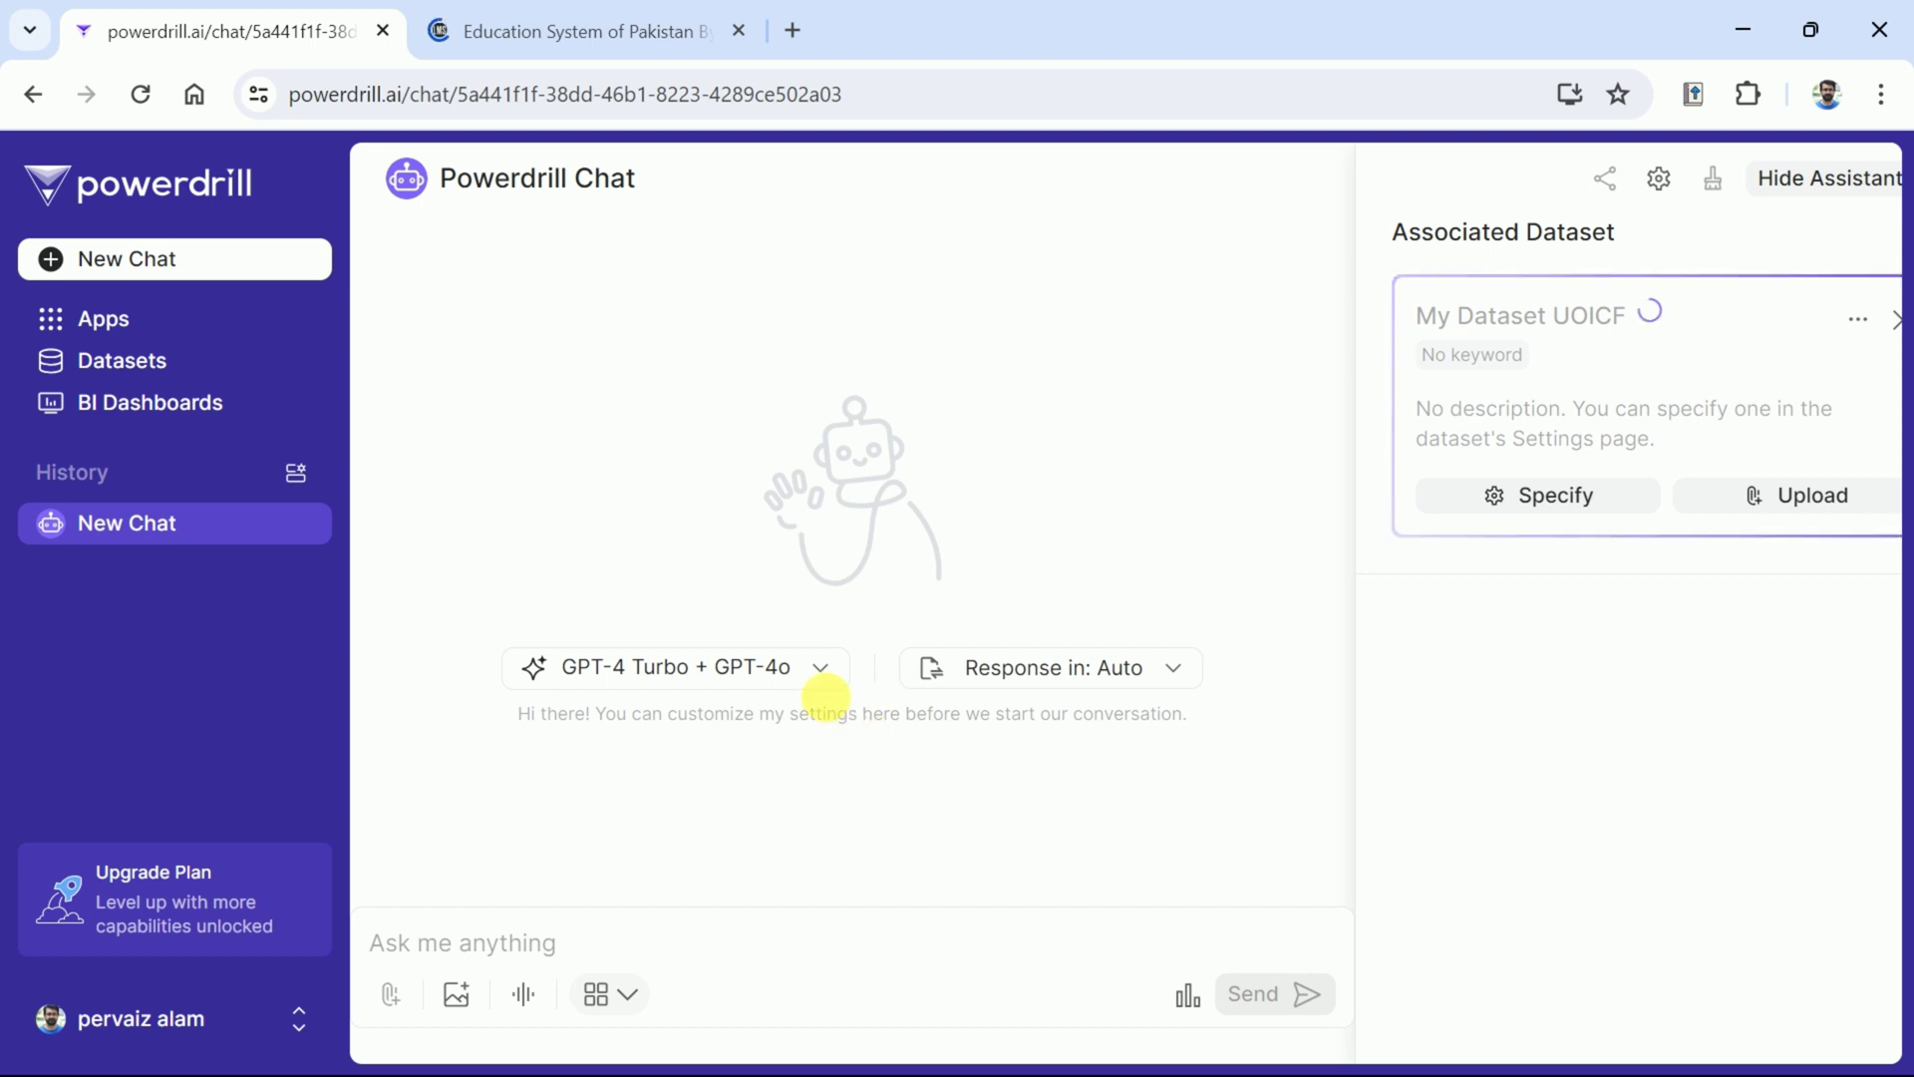
- Set the My Dataset UOICF chat's Response in language to English
click(815, 668)
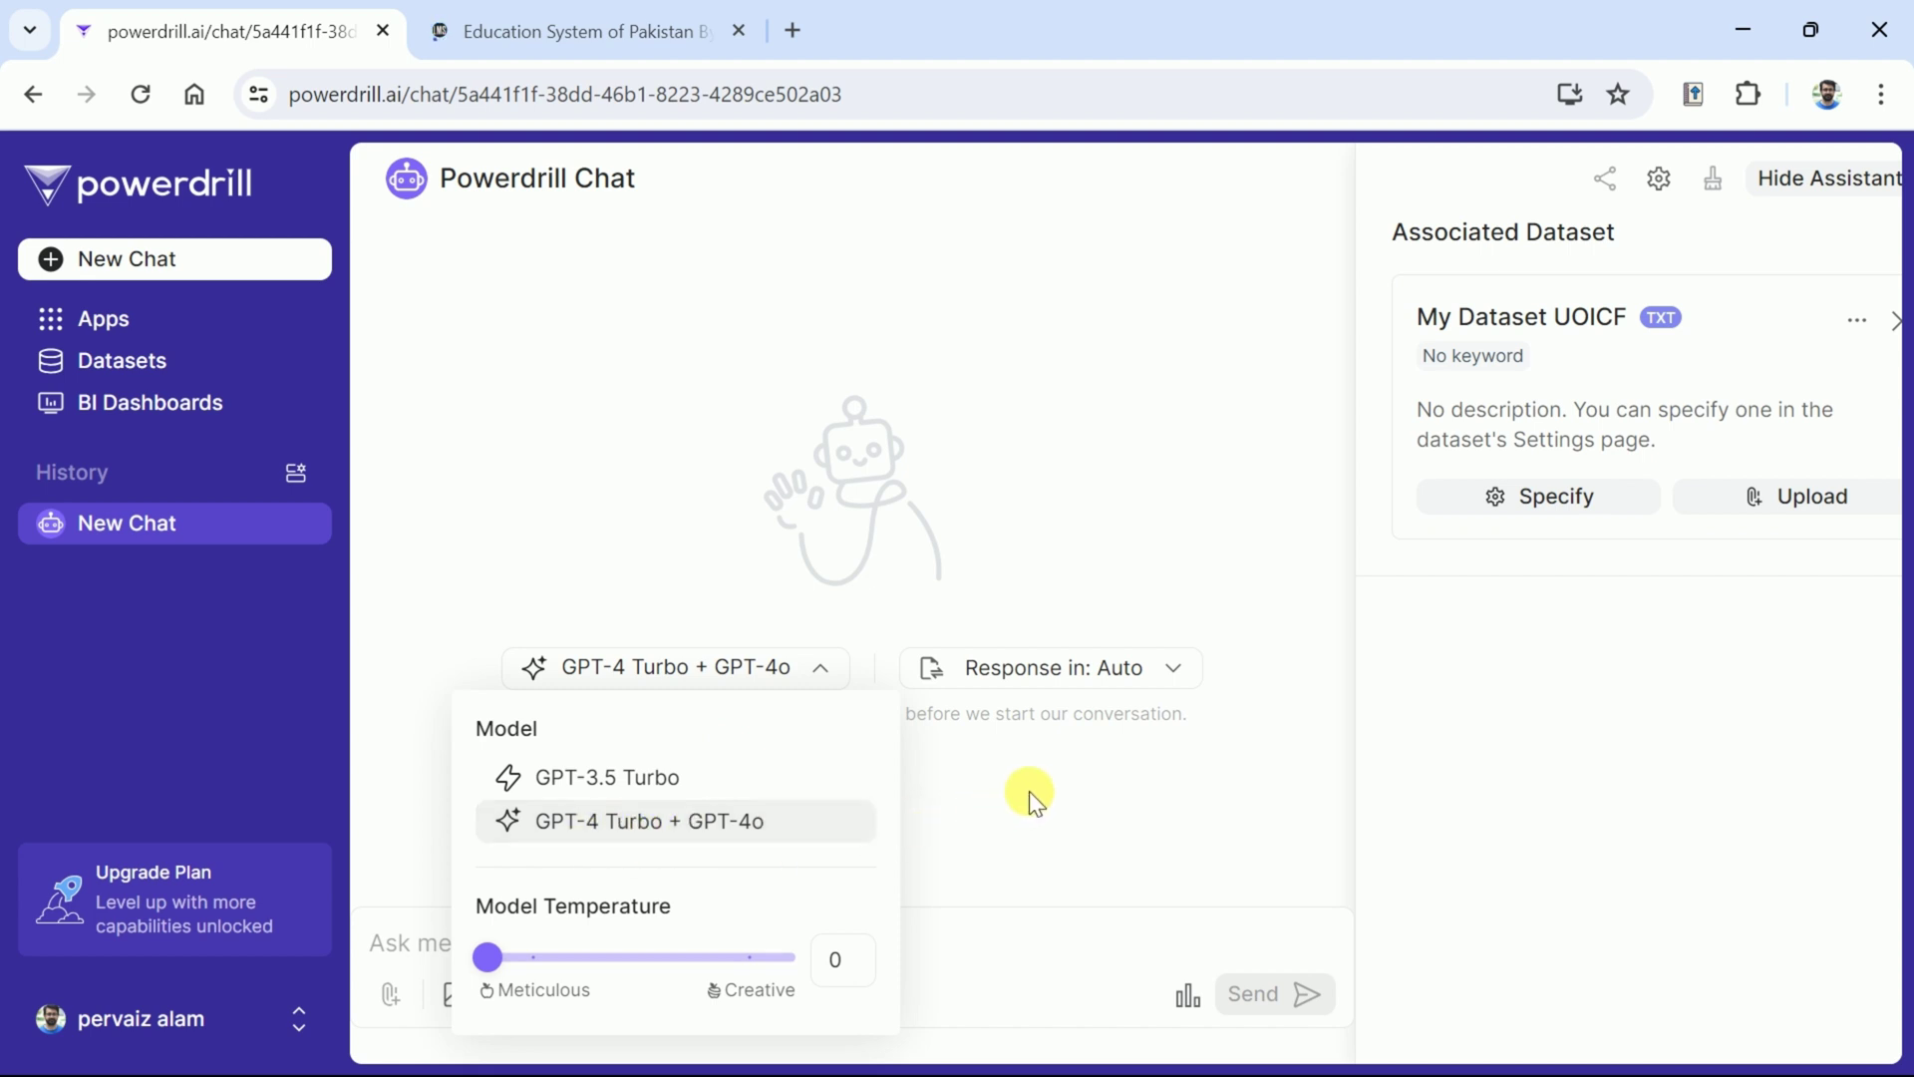
click(1154, 667)
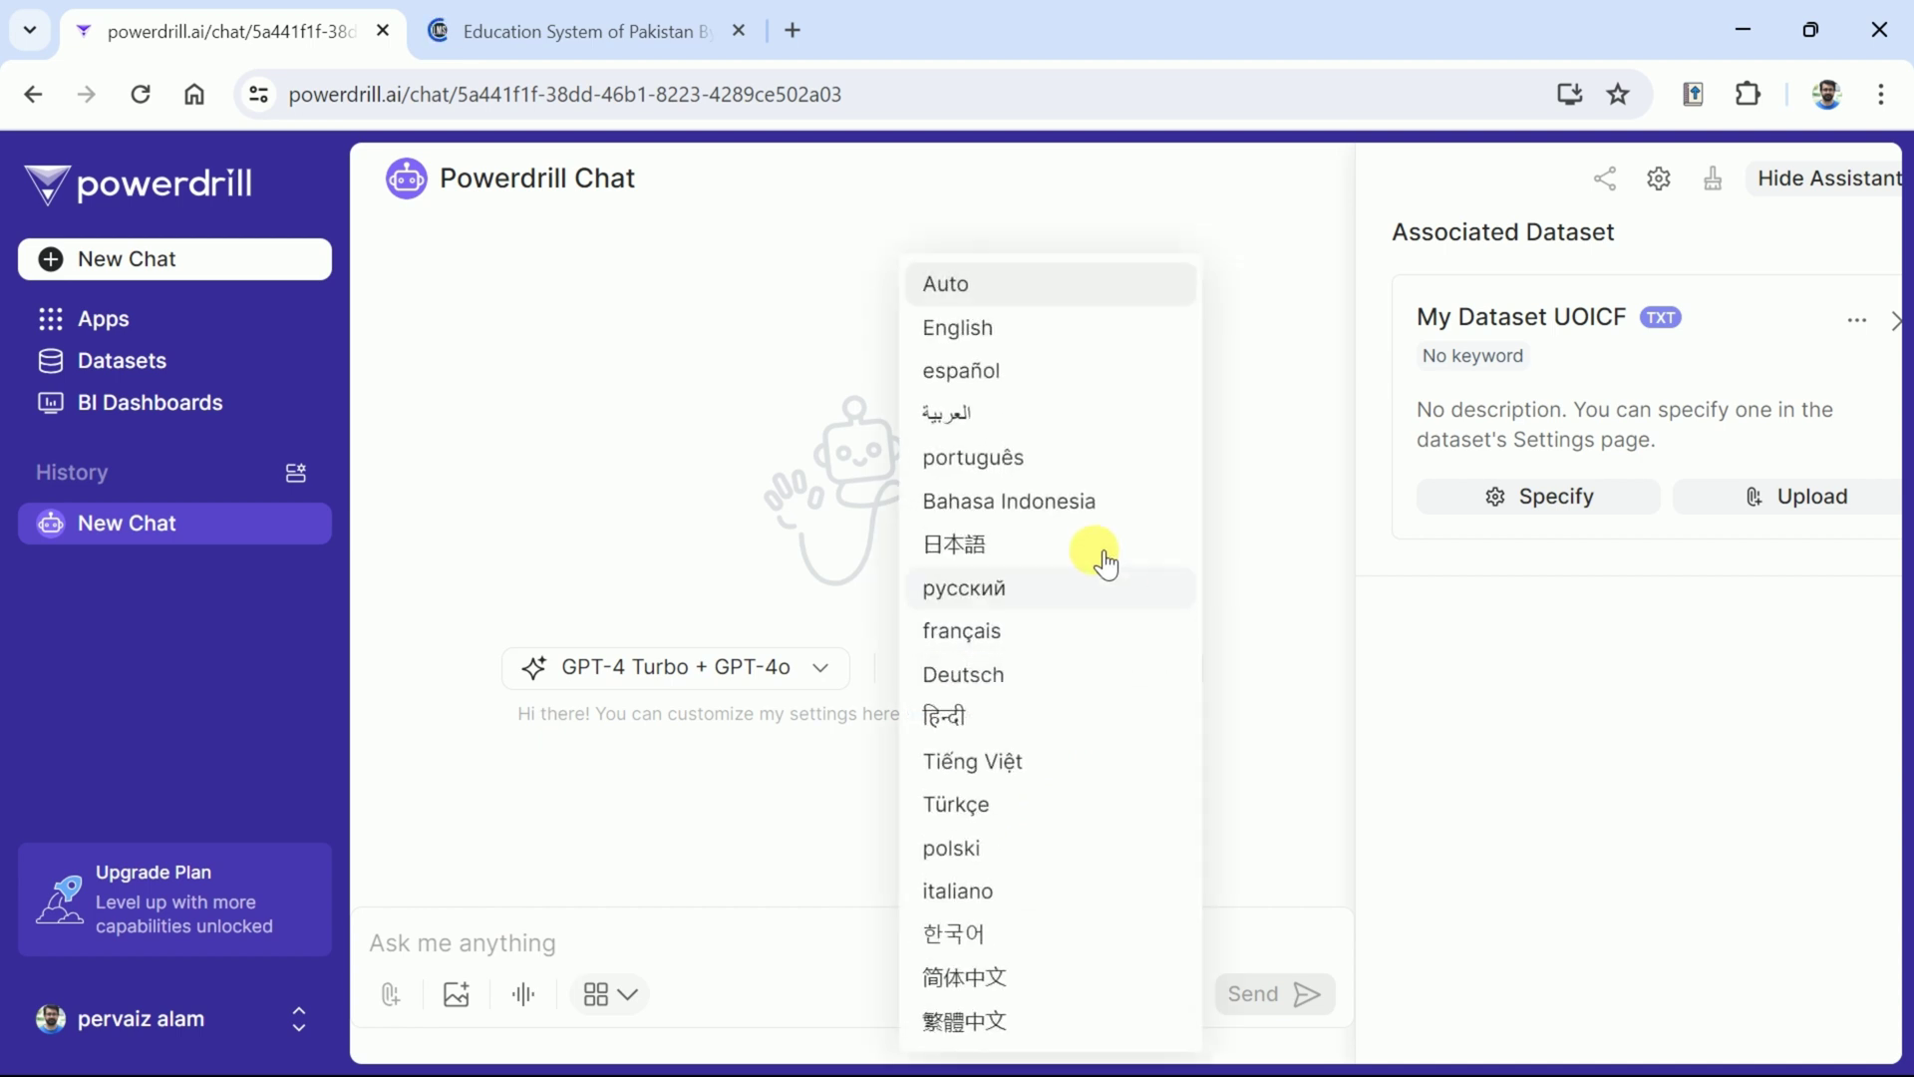
click(961, 329)
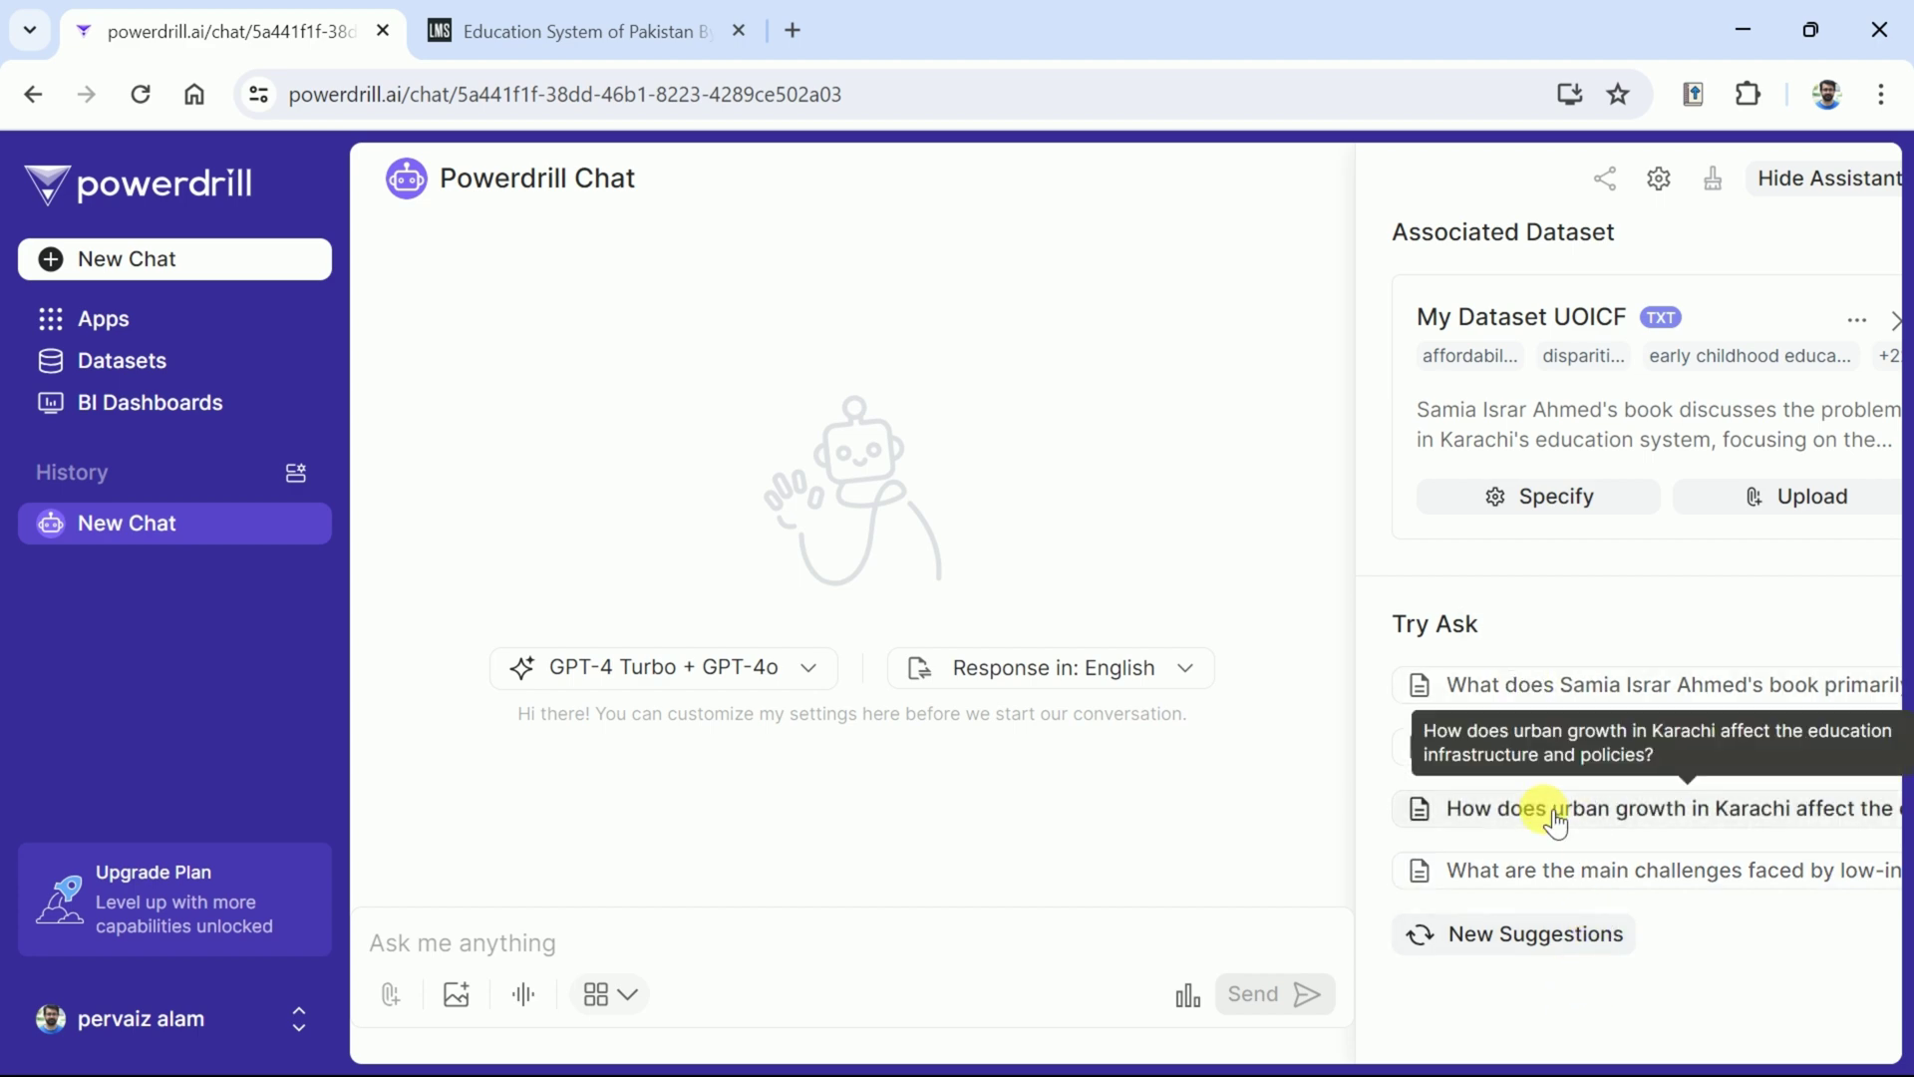
- Send the suggested question on how Karachi's urban growth affects education infrastructure and policies
click(1519, 825)
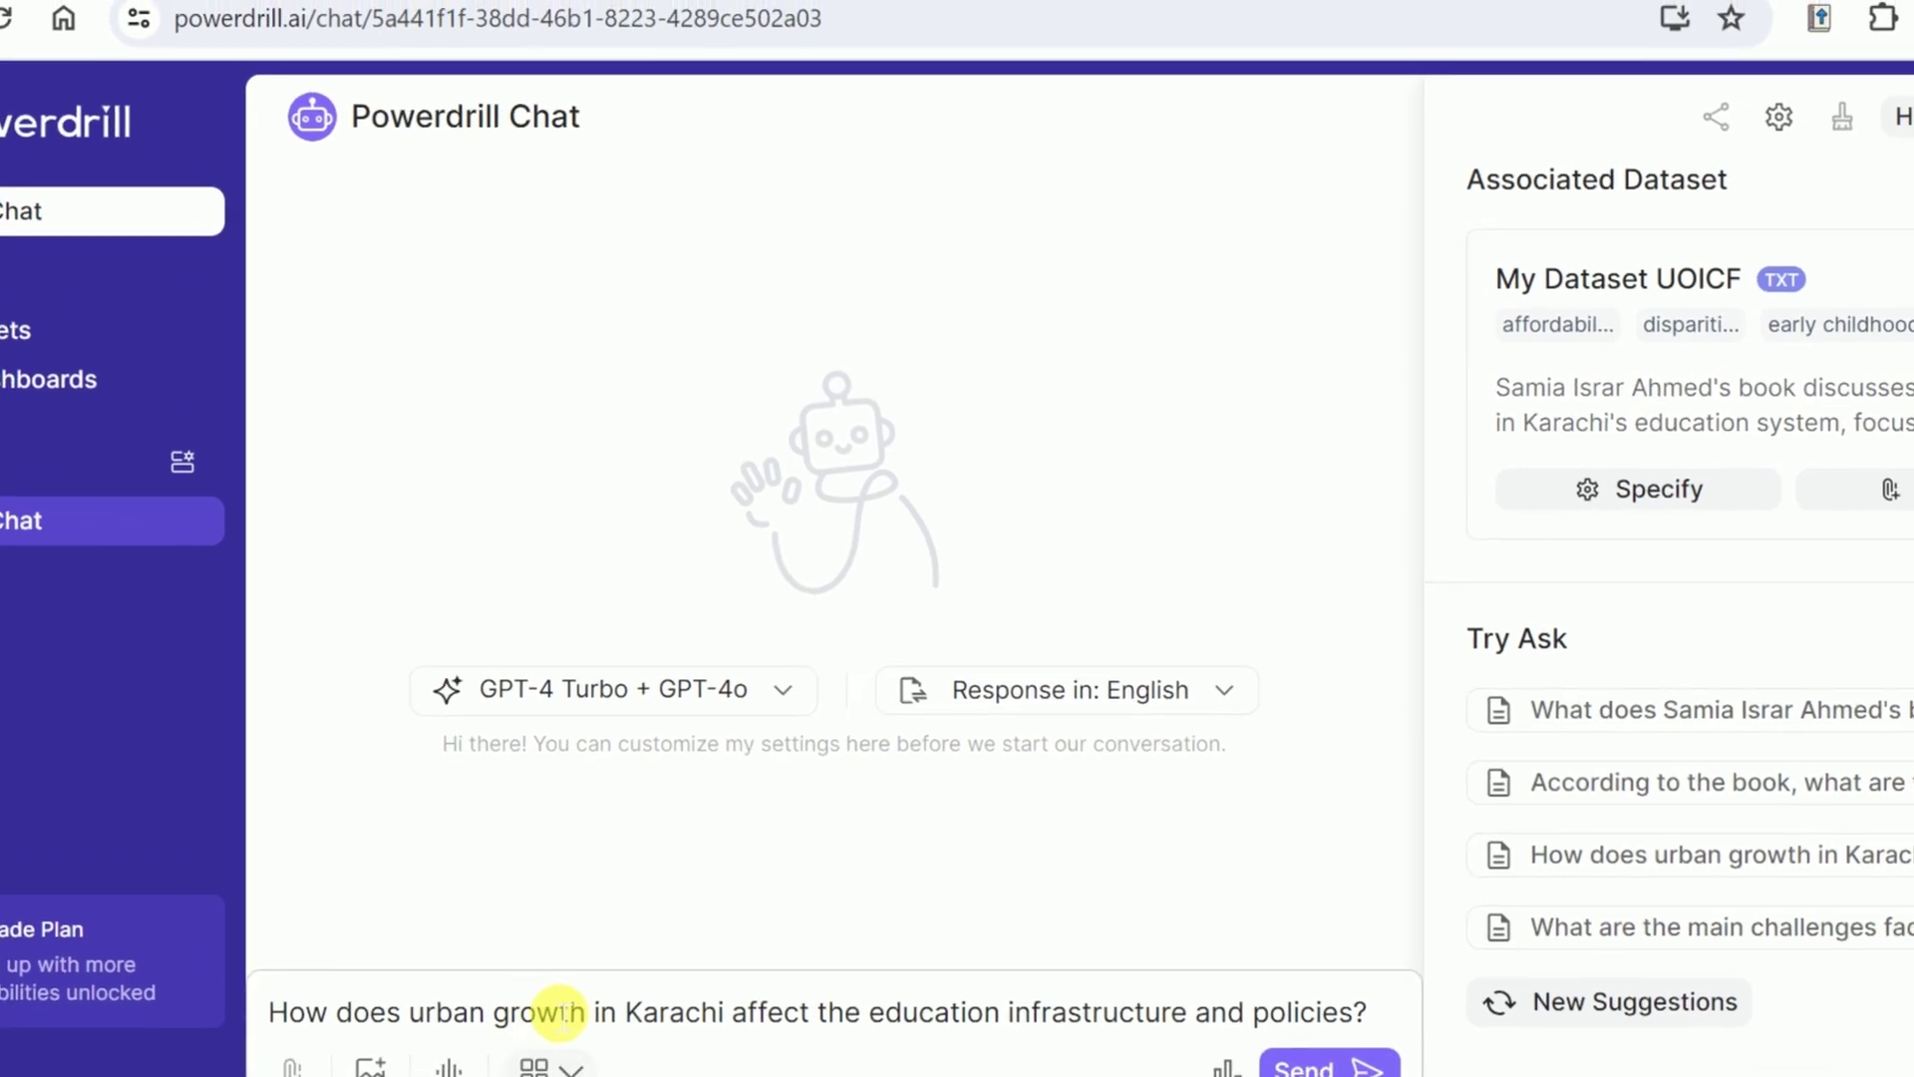
drag(324, 989, 1362, 986)
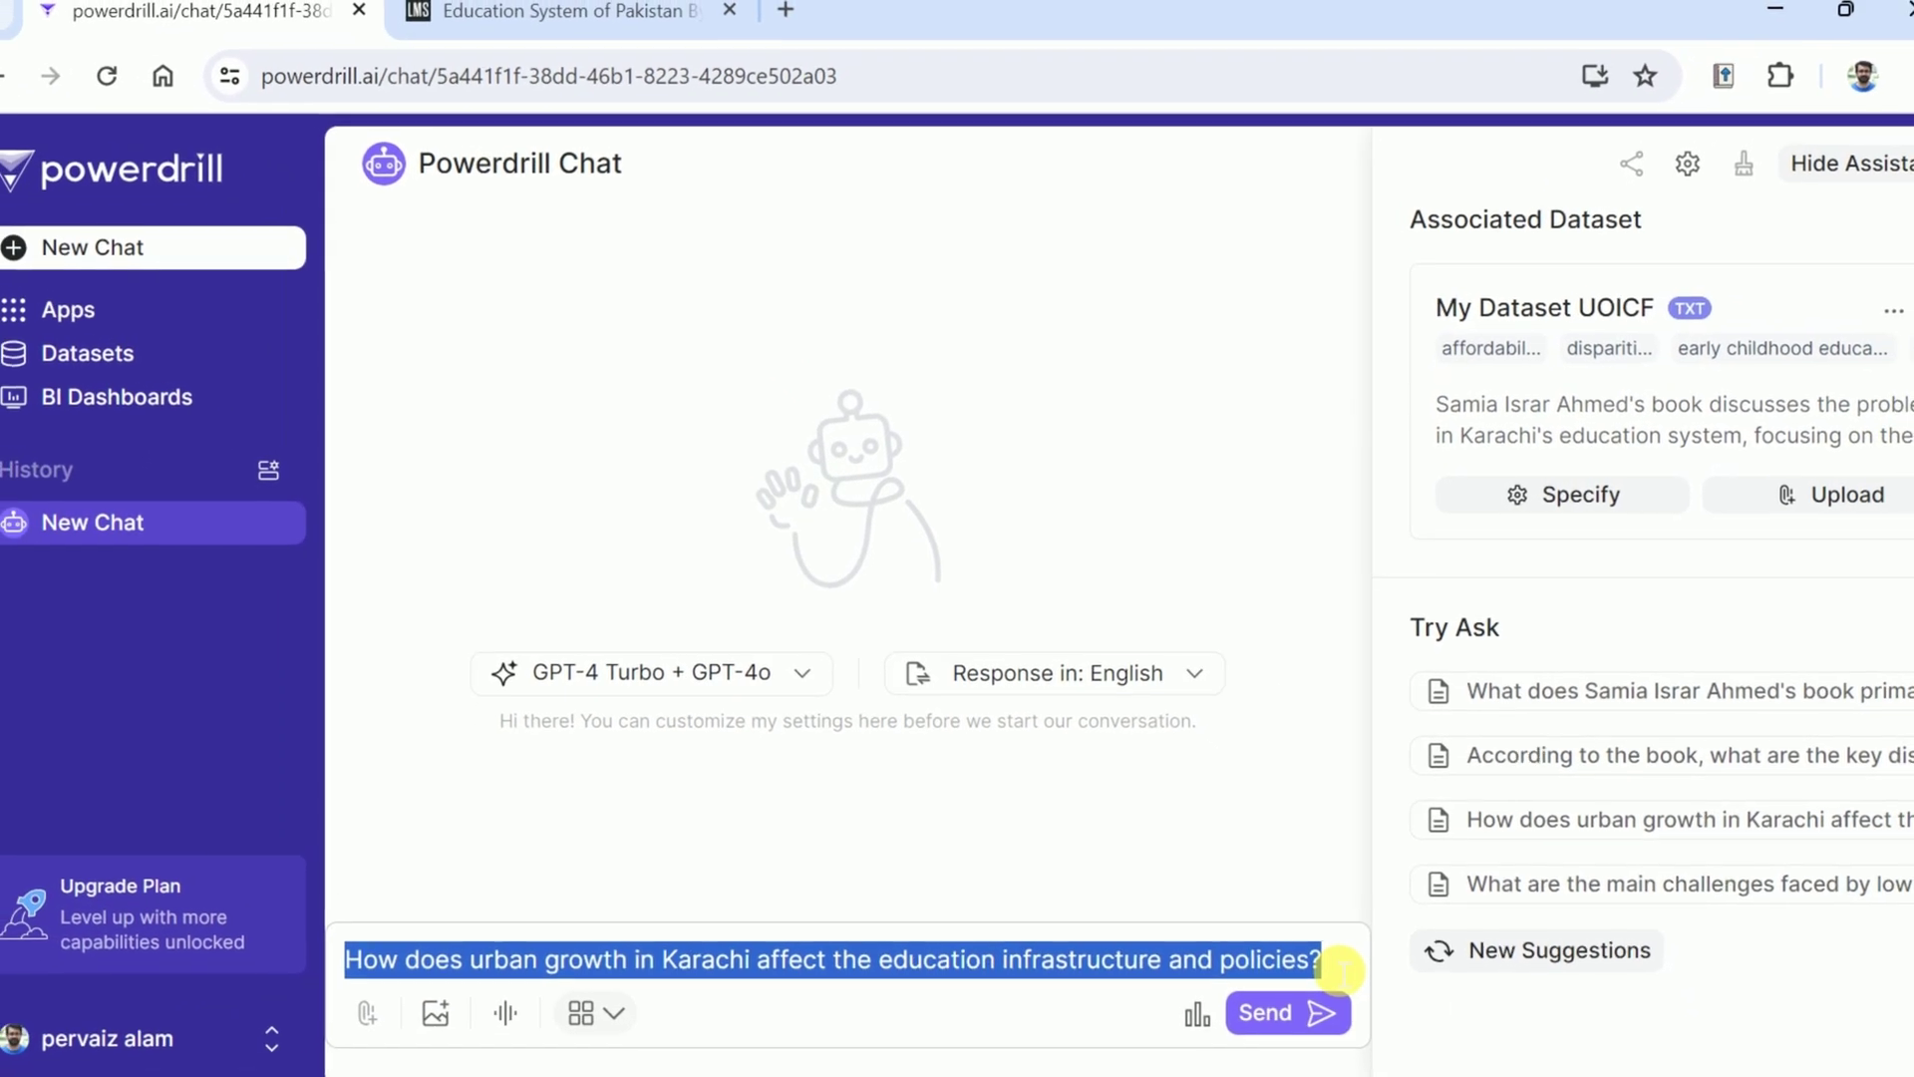
click(1366, 986)
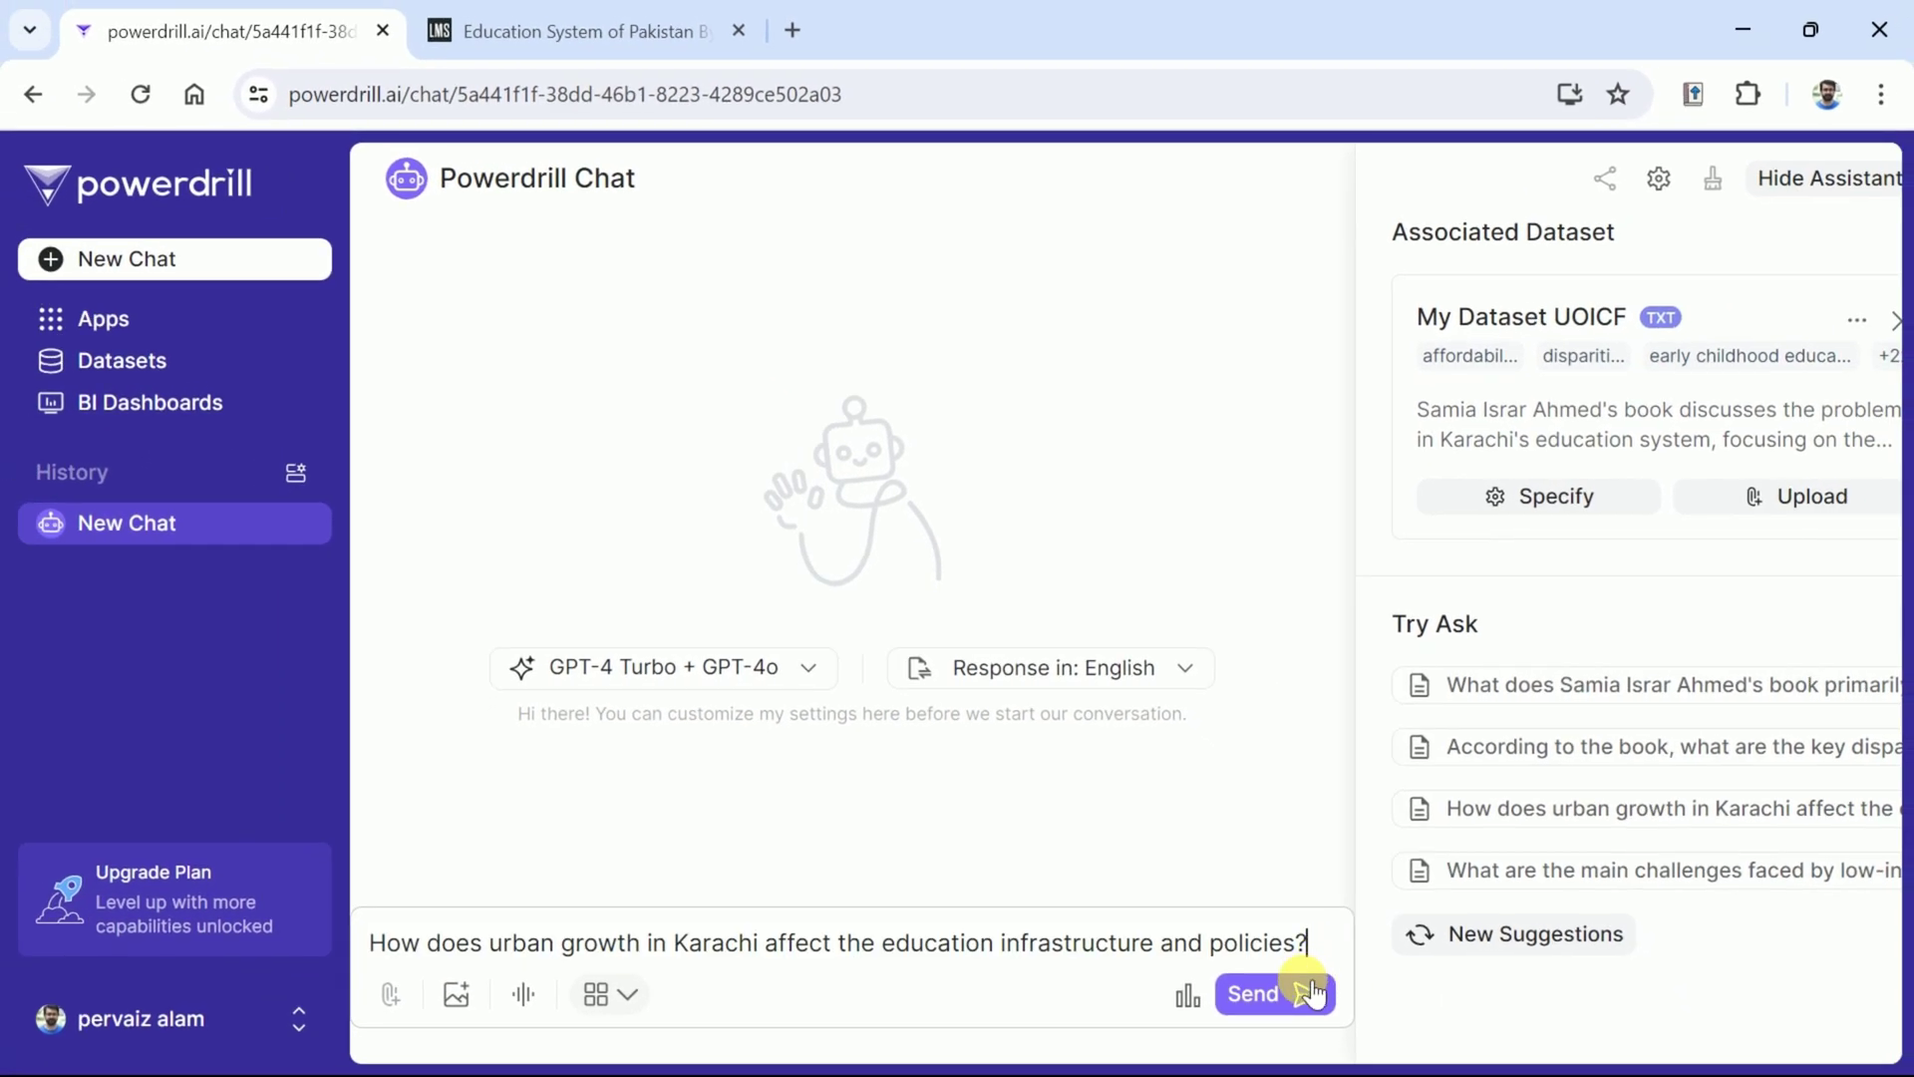
click(1309, 993)
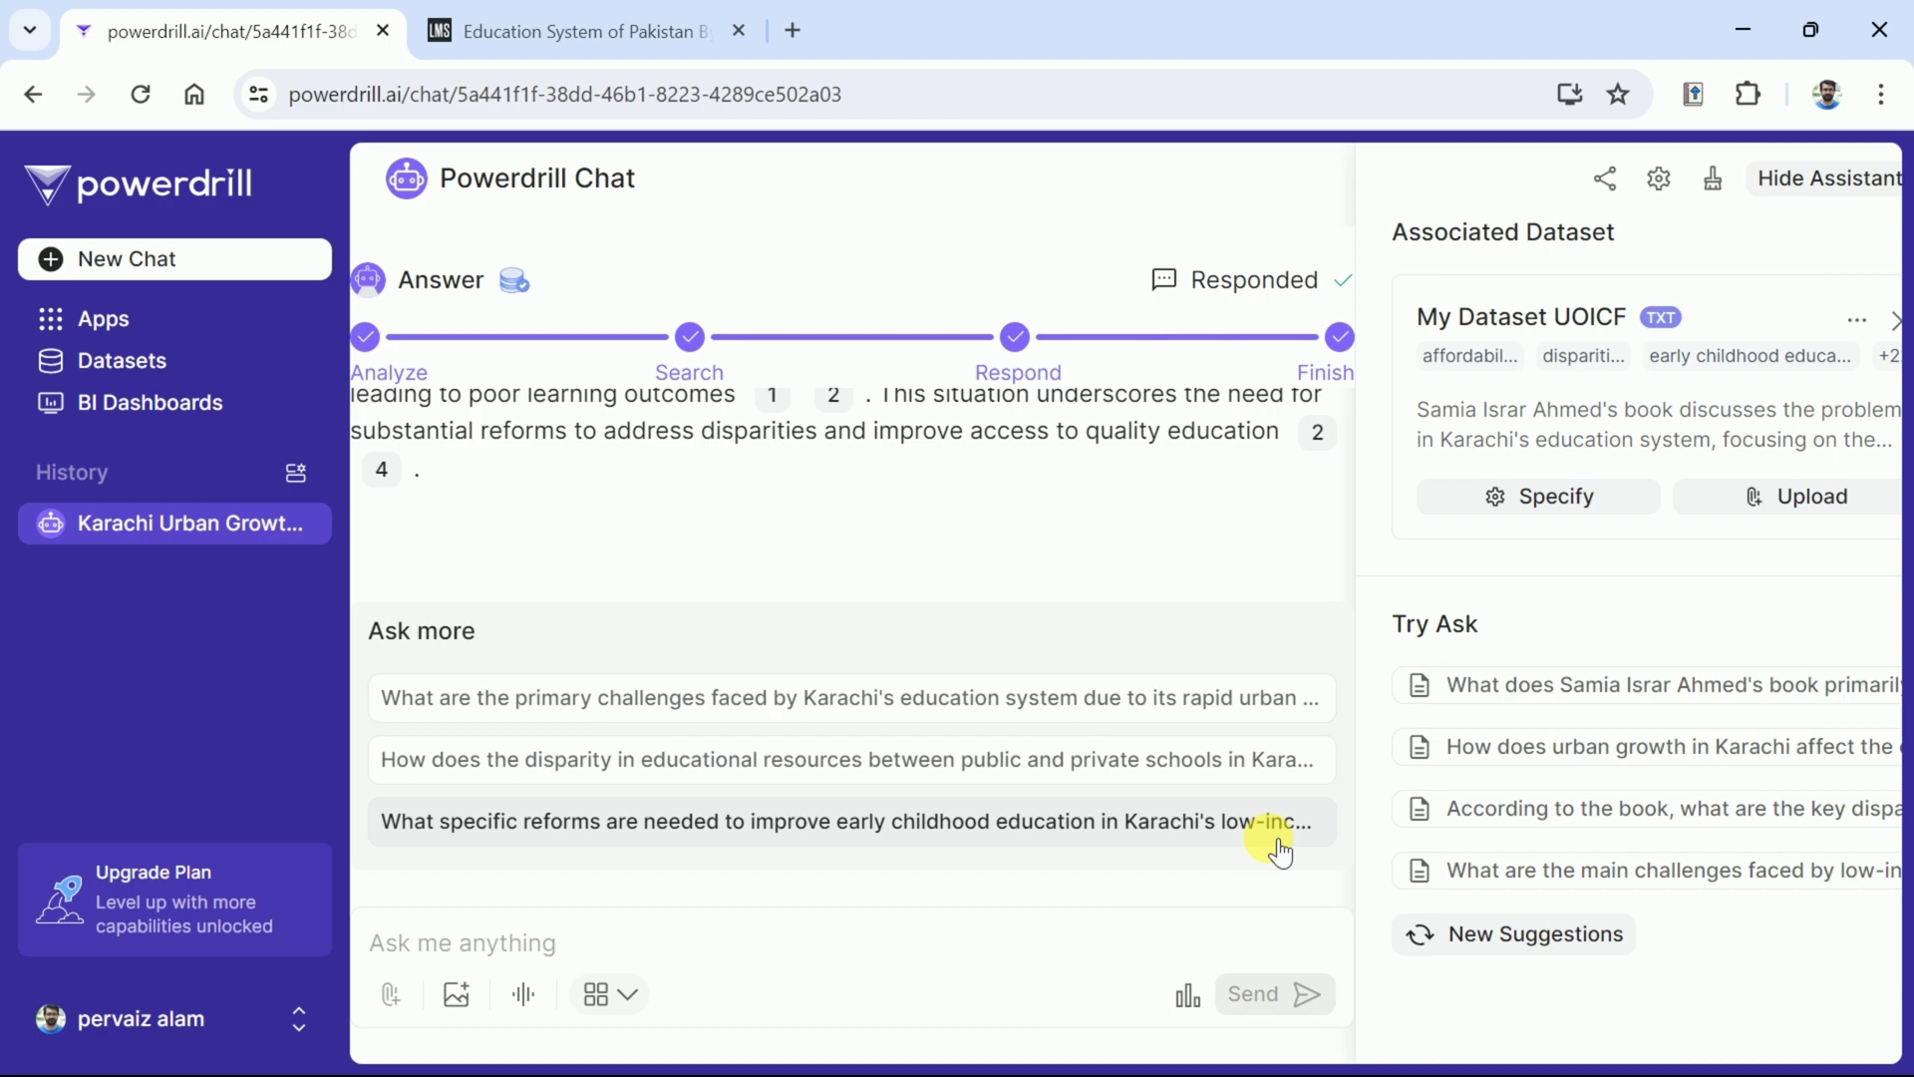
- Review the opening sentences of the Karachi urban growth answer
scroll(991, 578, up, 3)
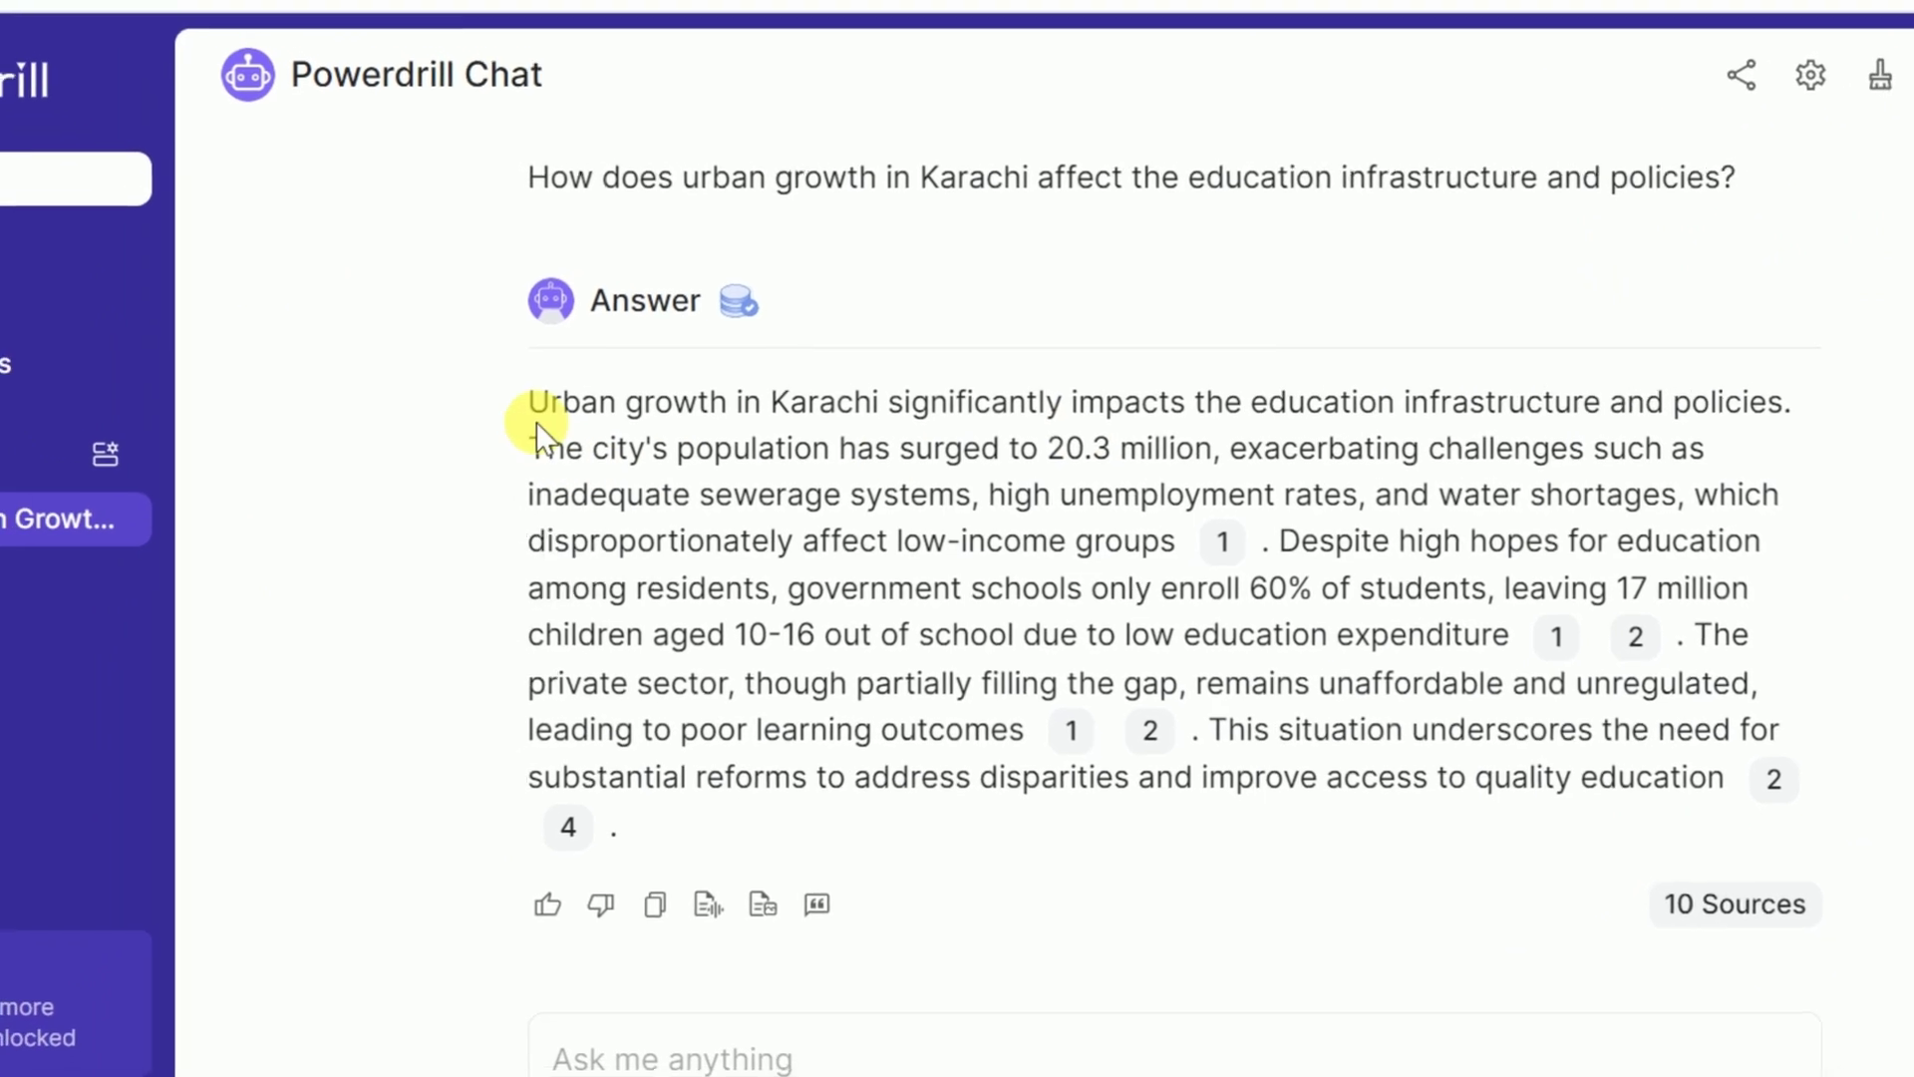
drag(553, 434, 1186, 460)
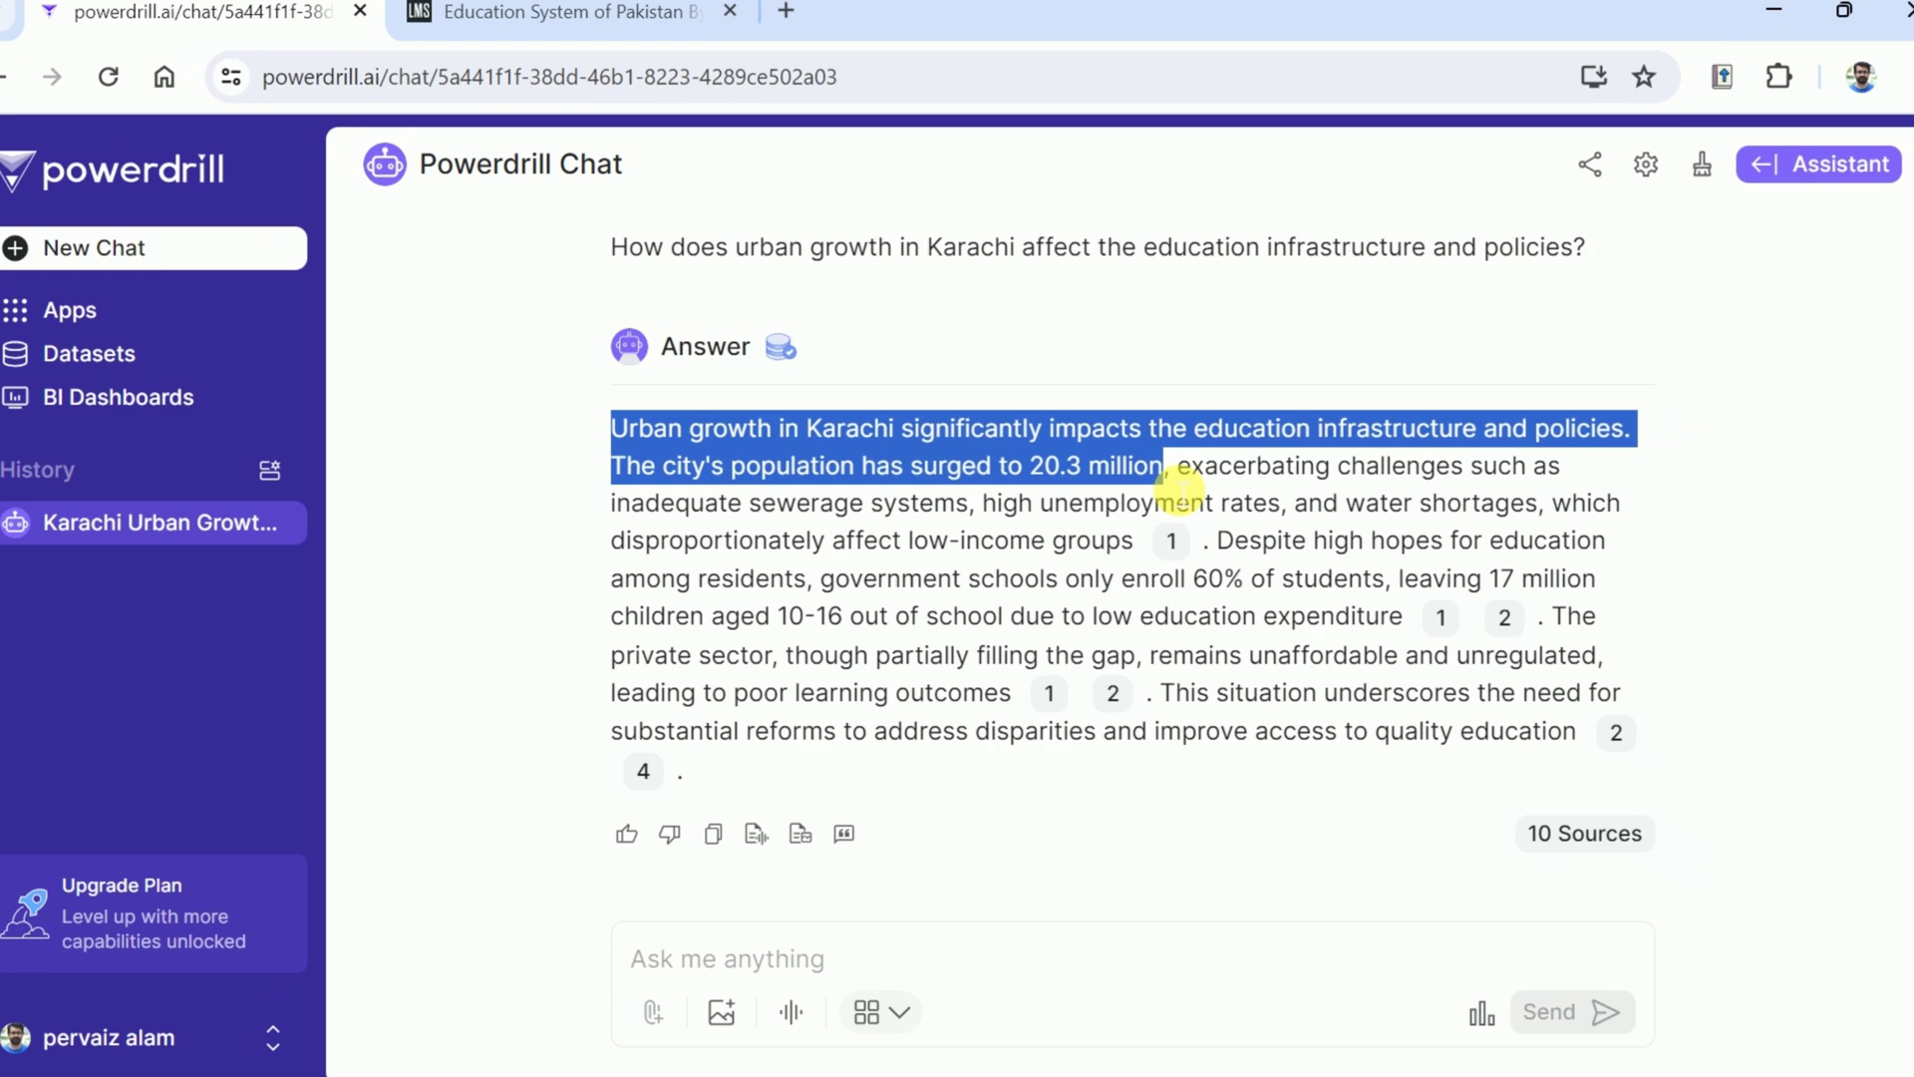
click(1201, 486)
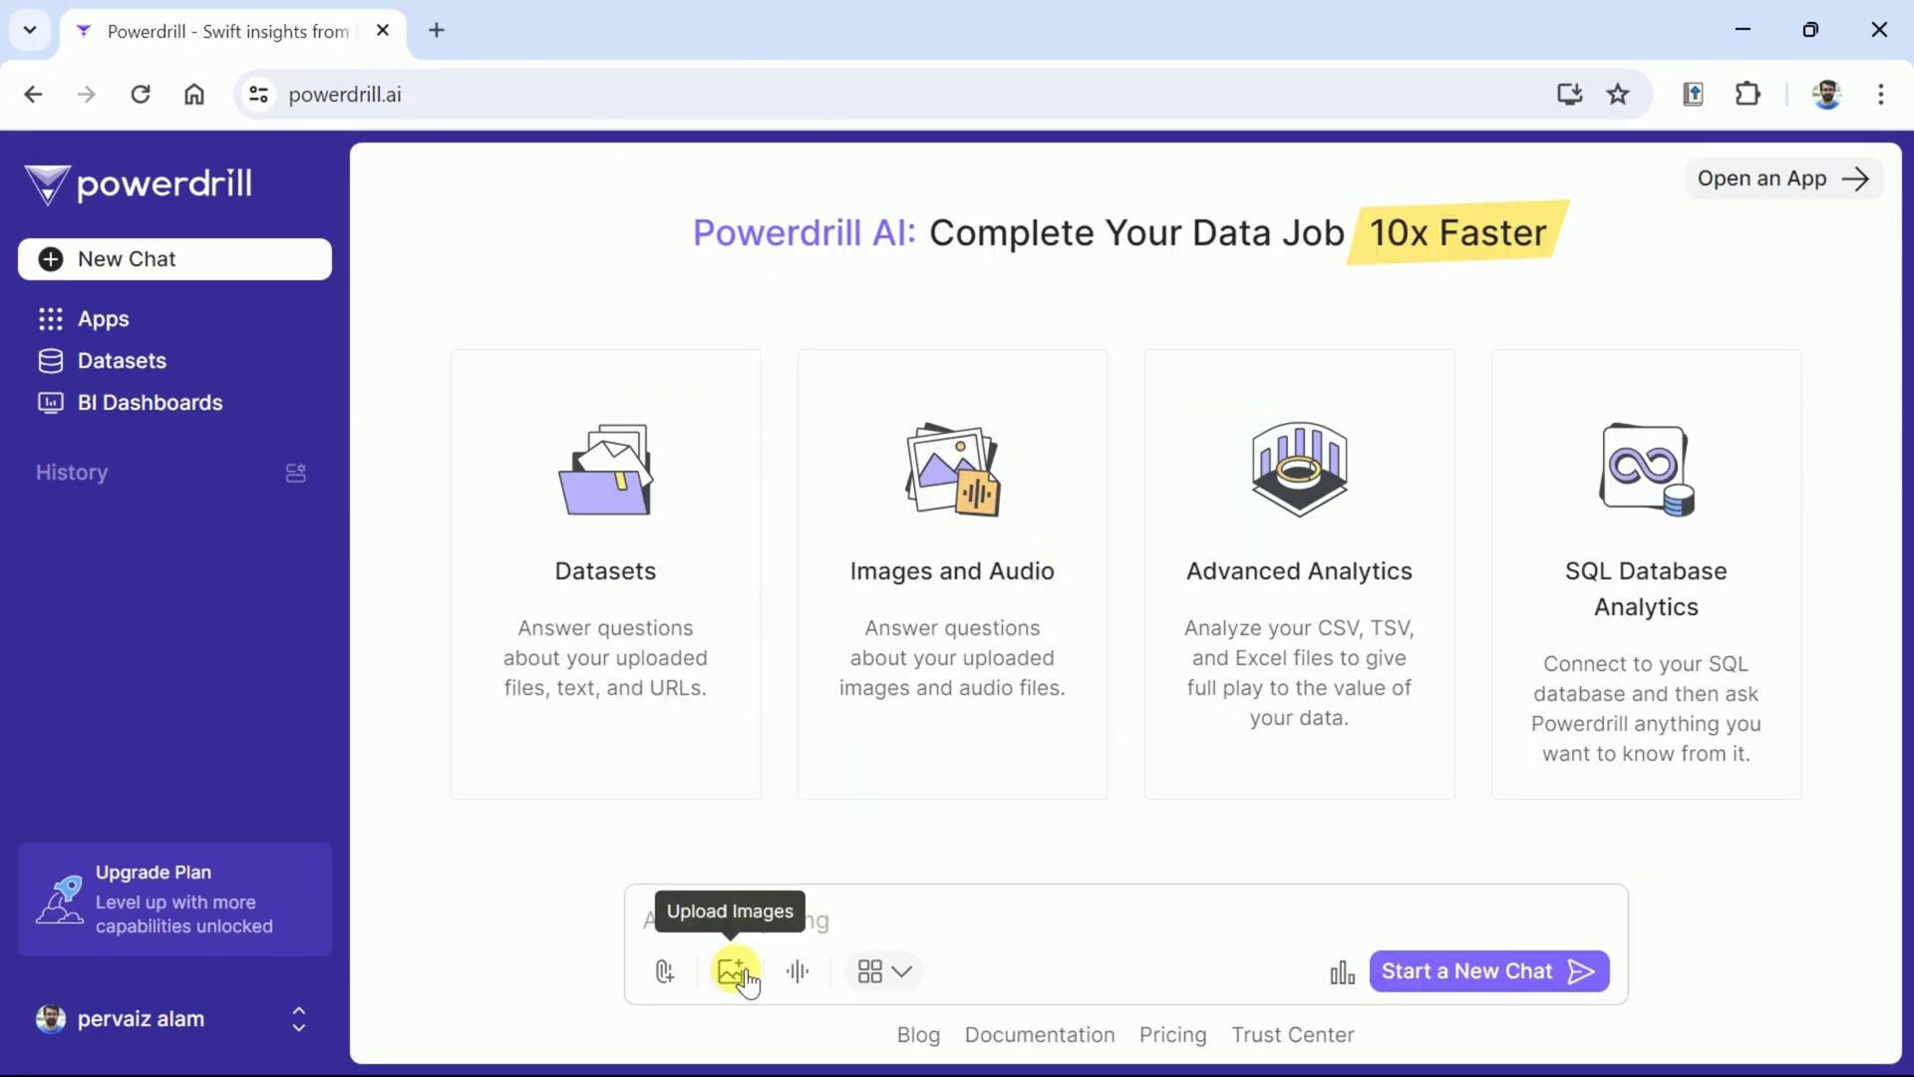
- Preview the screenshot of working children and attach it to a new chat
click(736, 972)
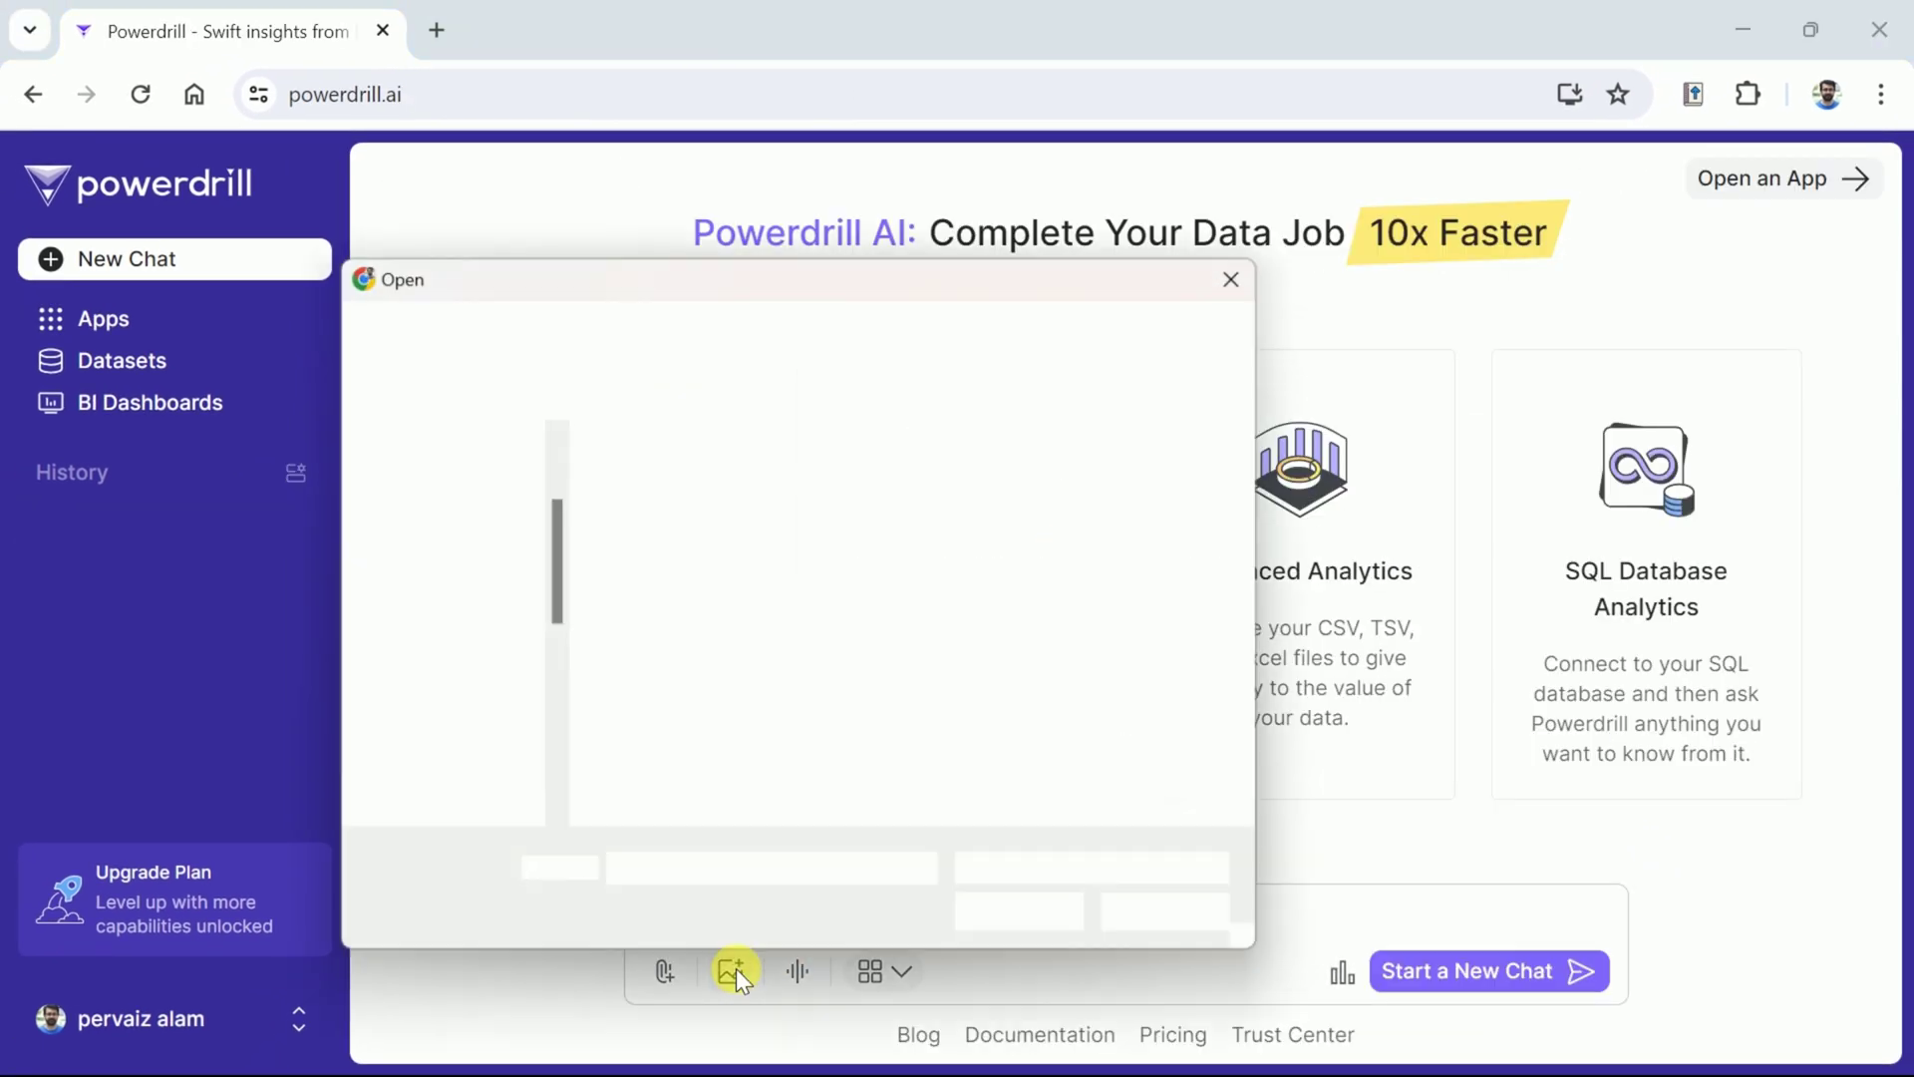
click(697, 566)
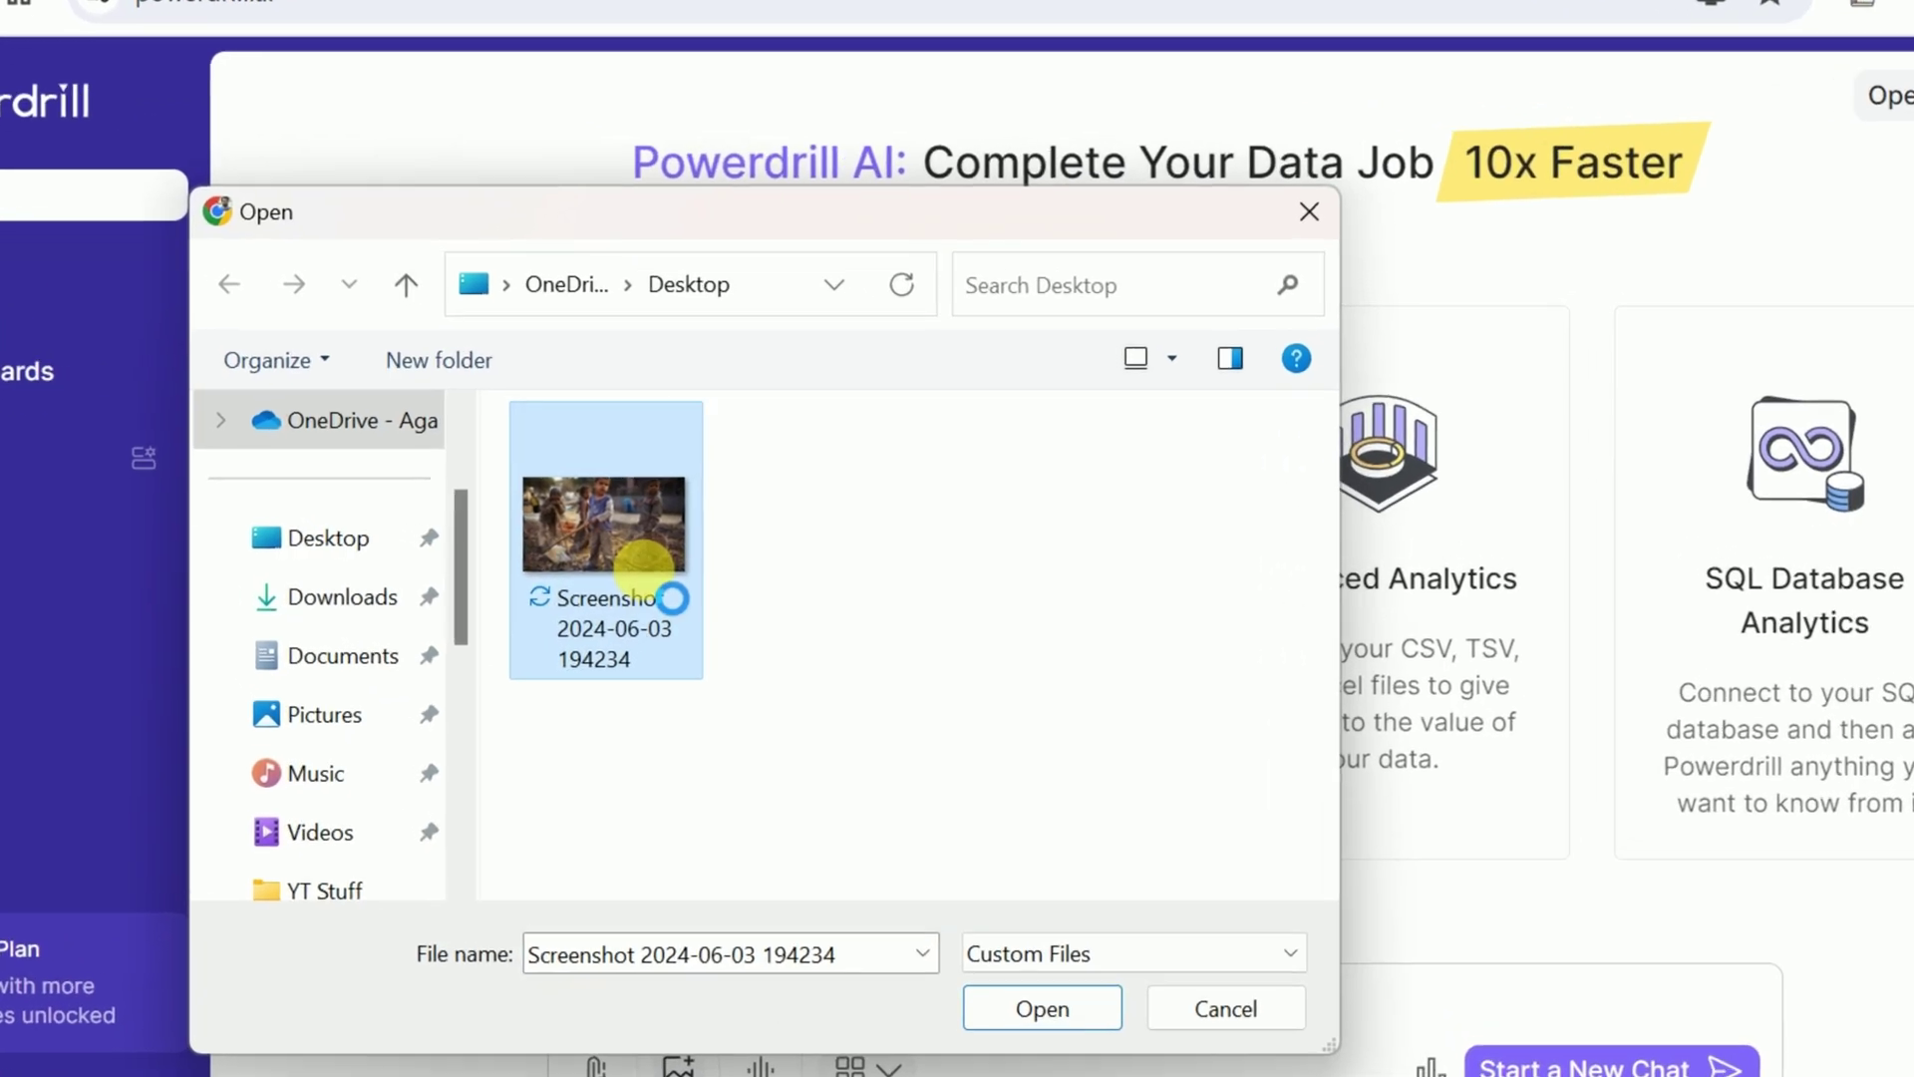
right_click(648, 563)
click(708, 163)
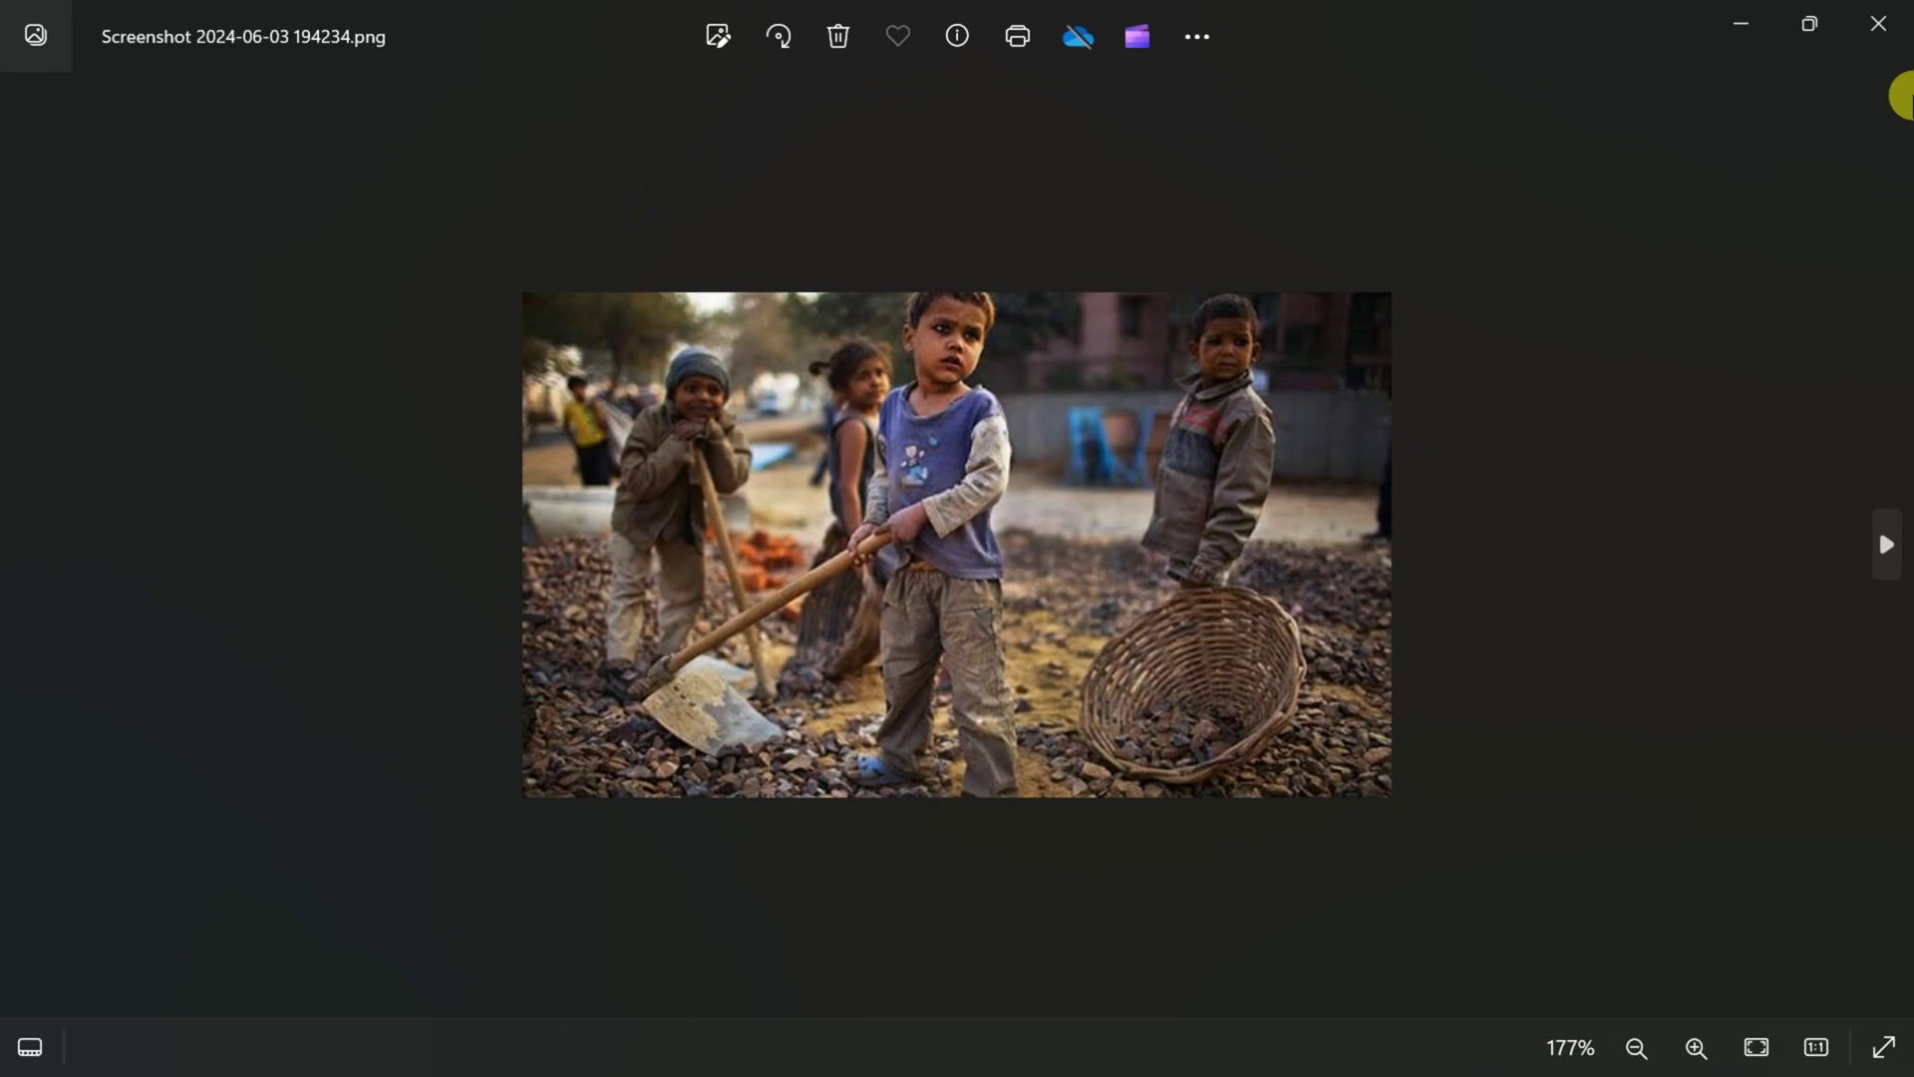
click(1878, 23)
click(981, 925)
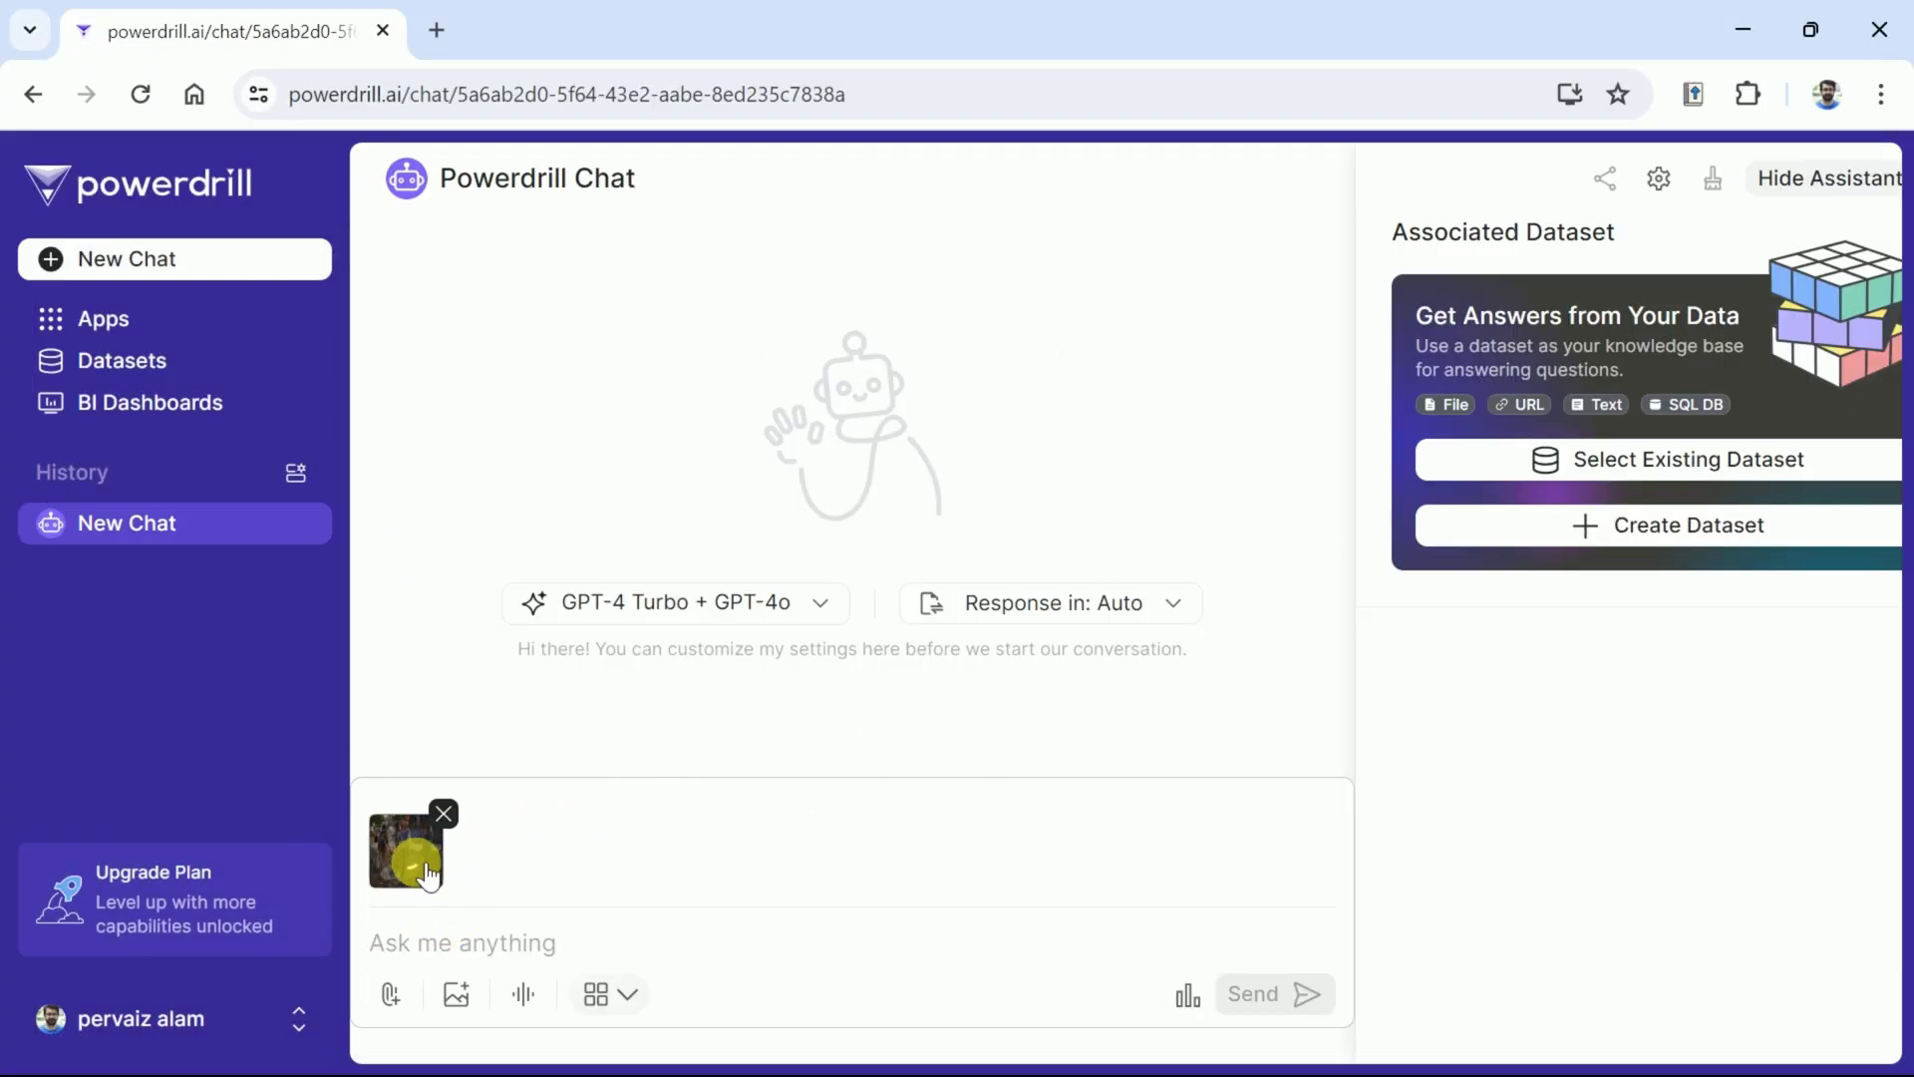
- Ask 'What this image depicts?' about the attached screenshot
click(450, 960)
text(What )
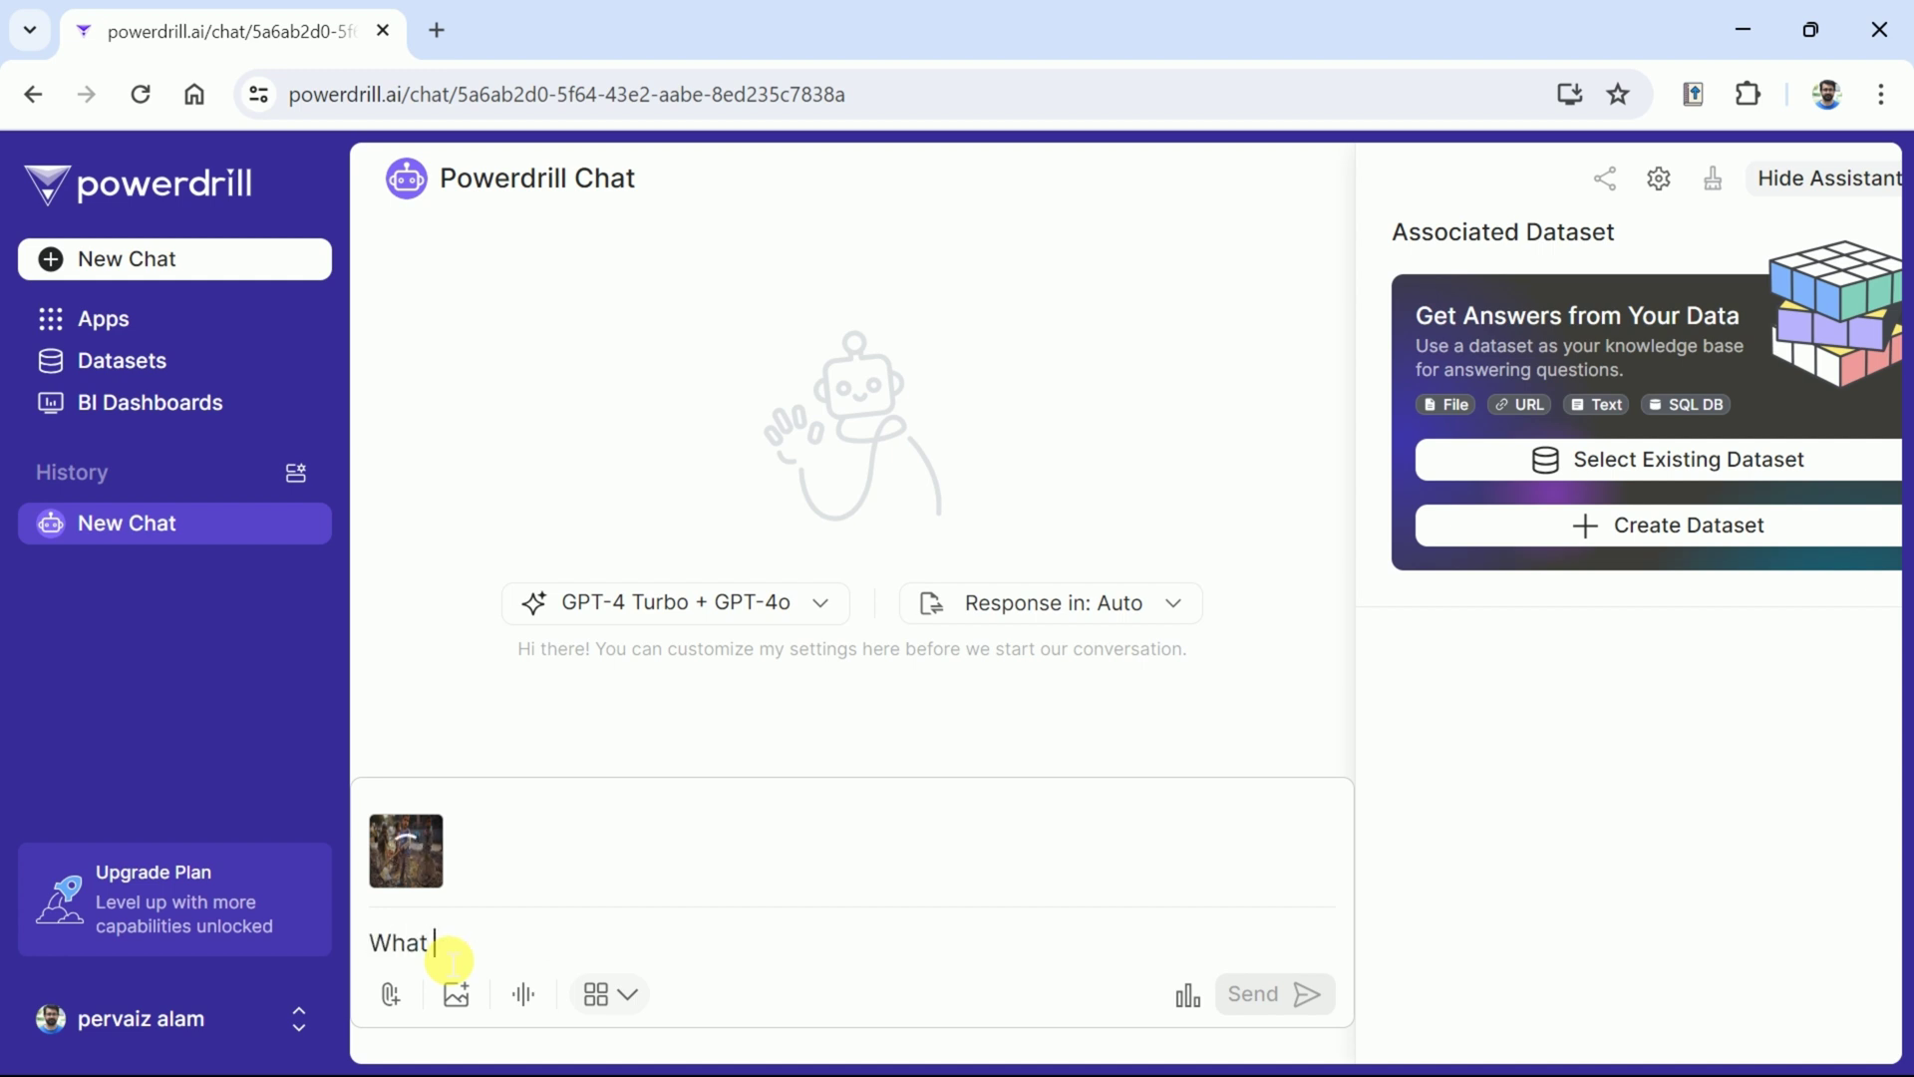
text(this image )
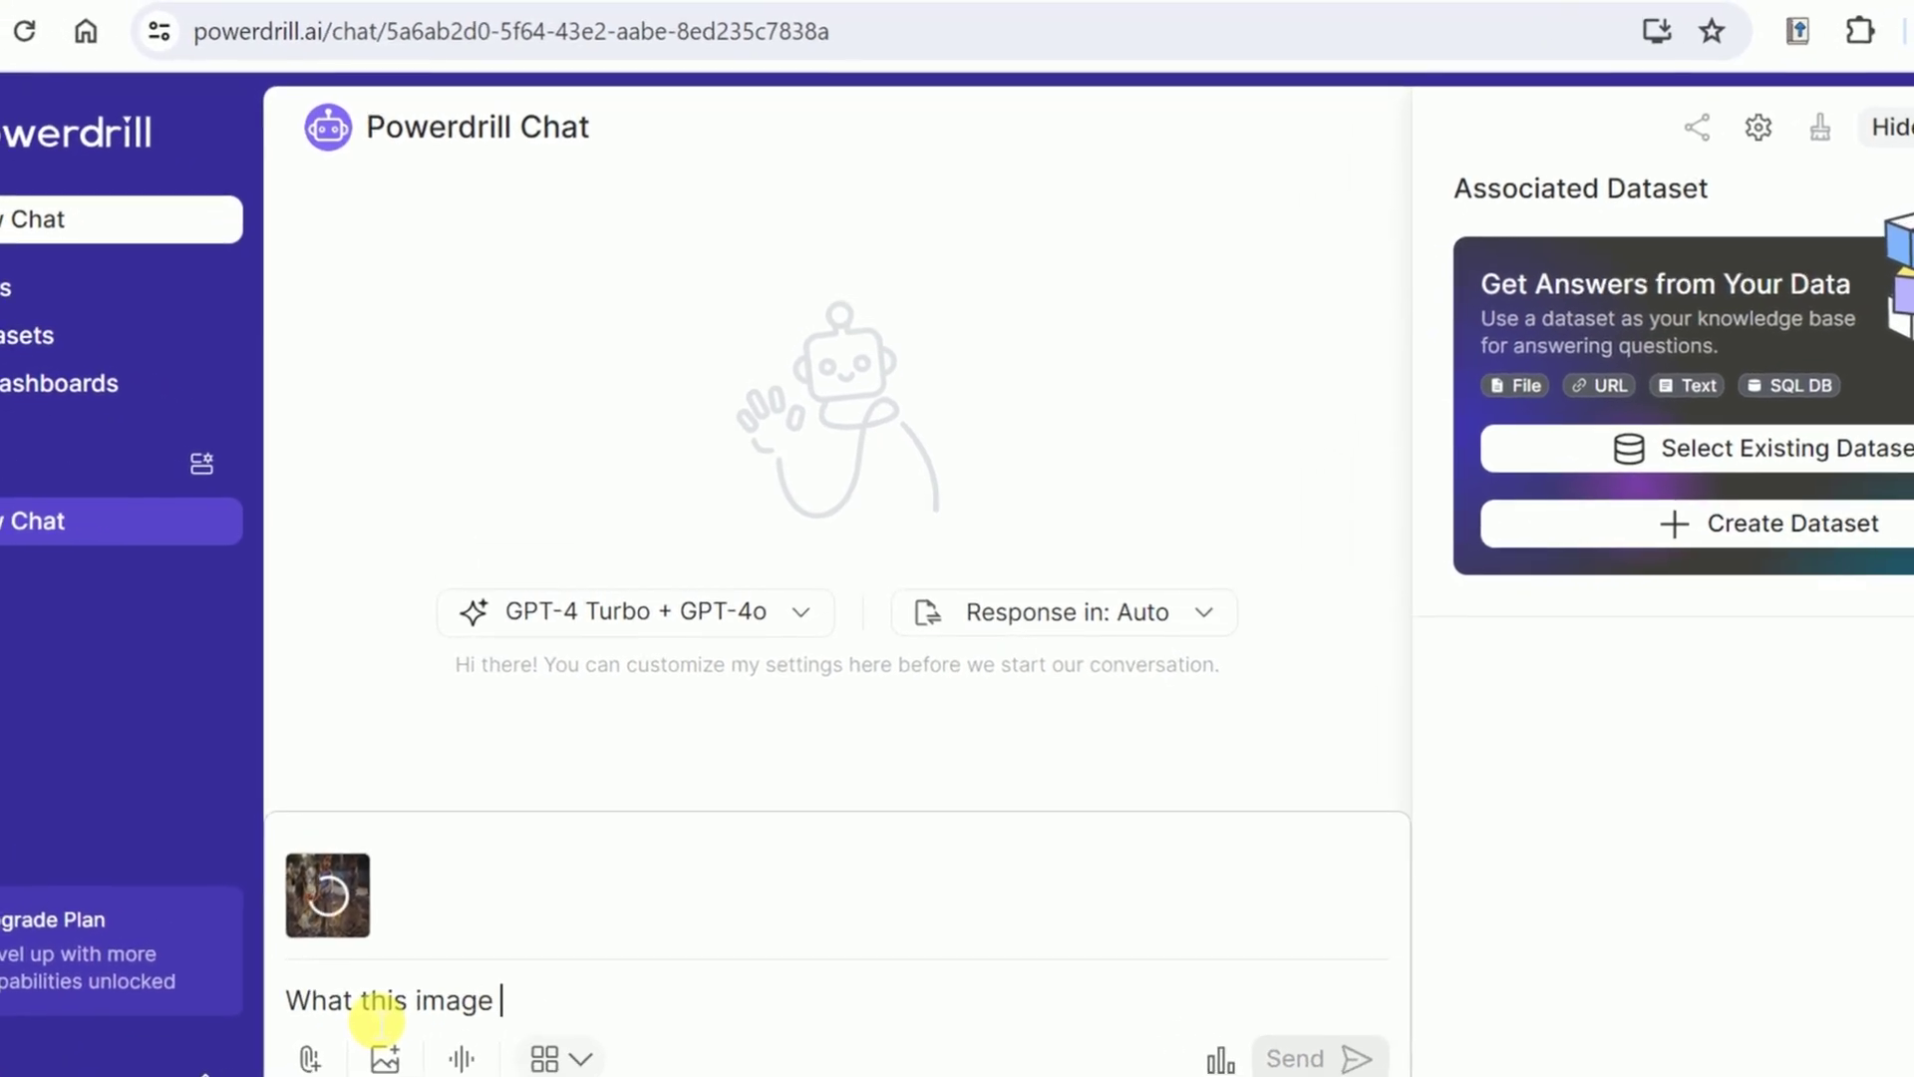
text(depicts?)
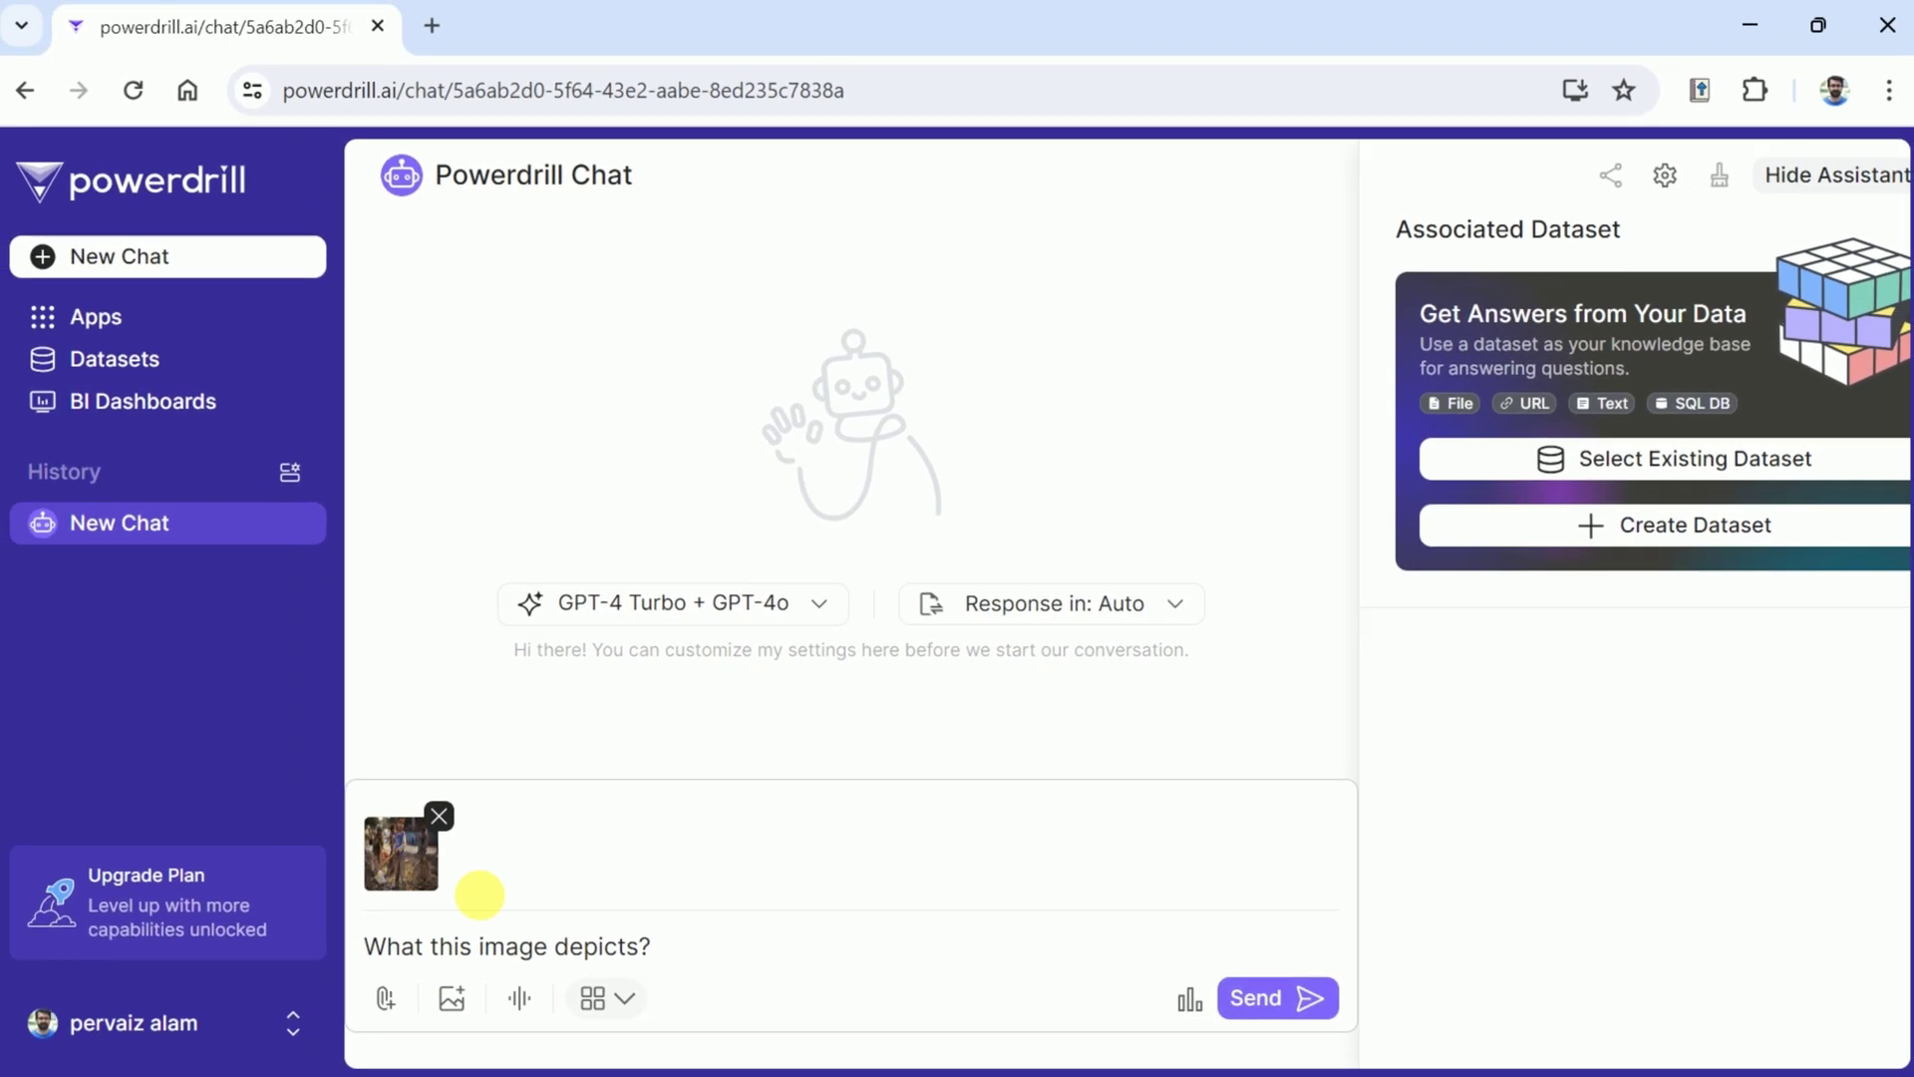
click(1258, 994)
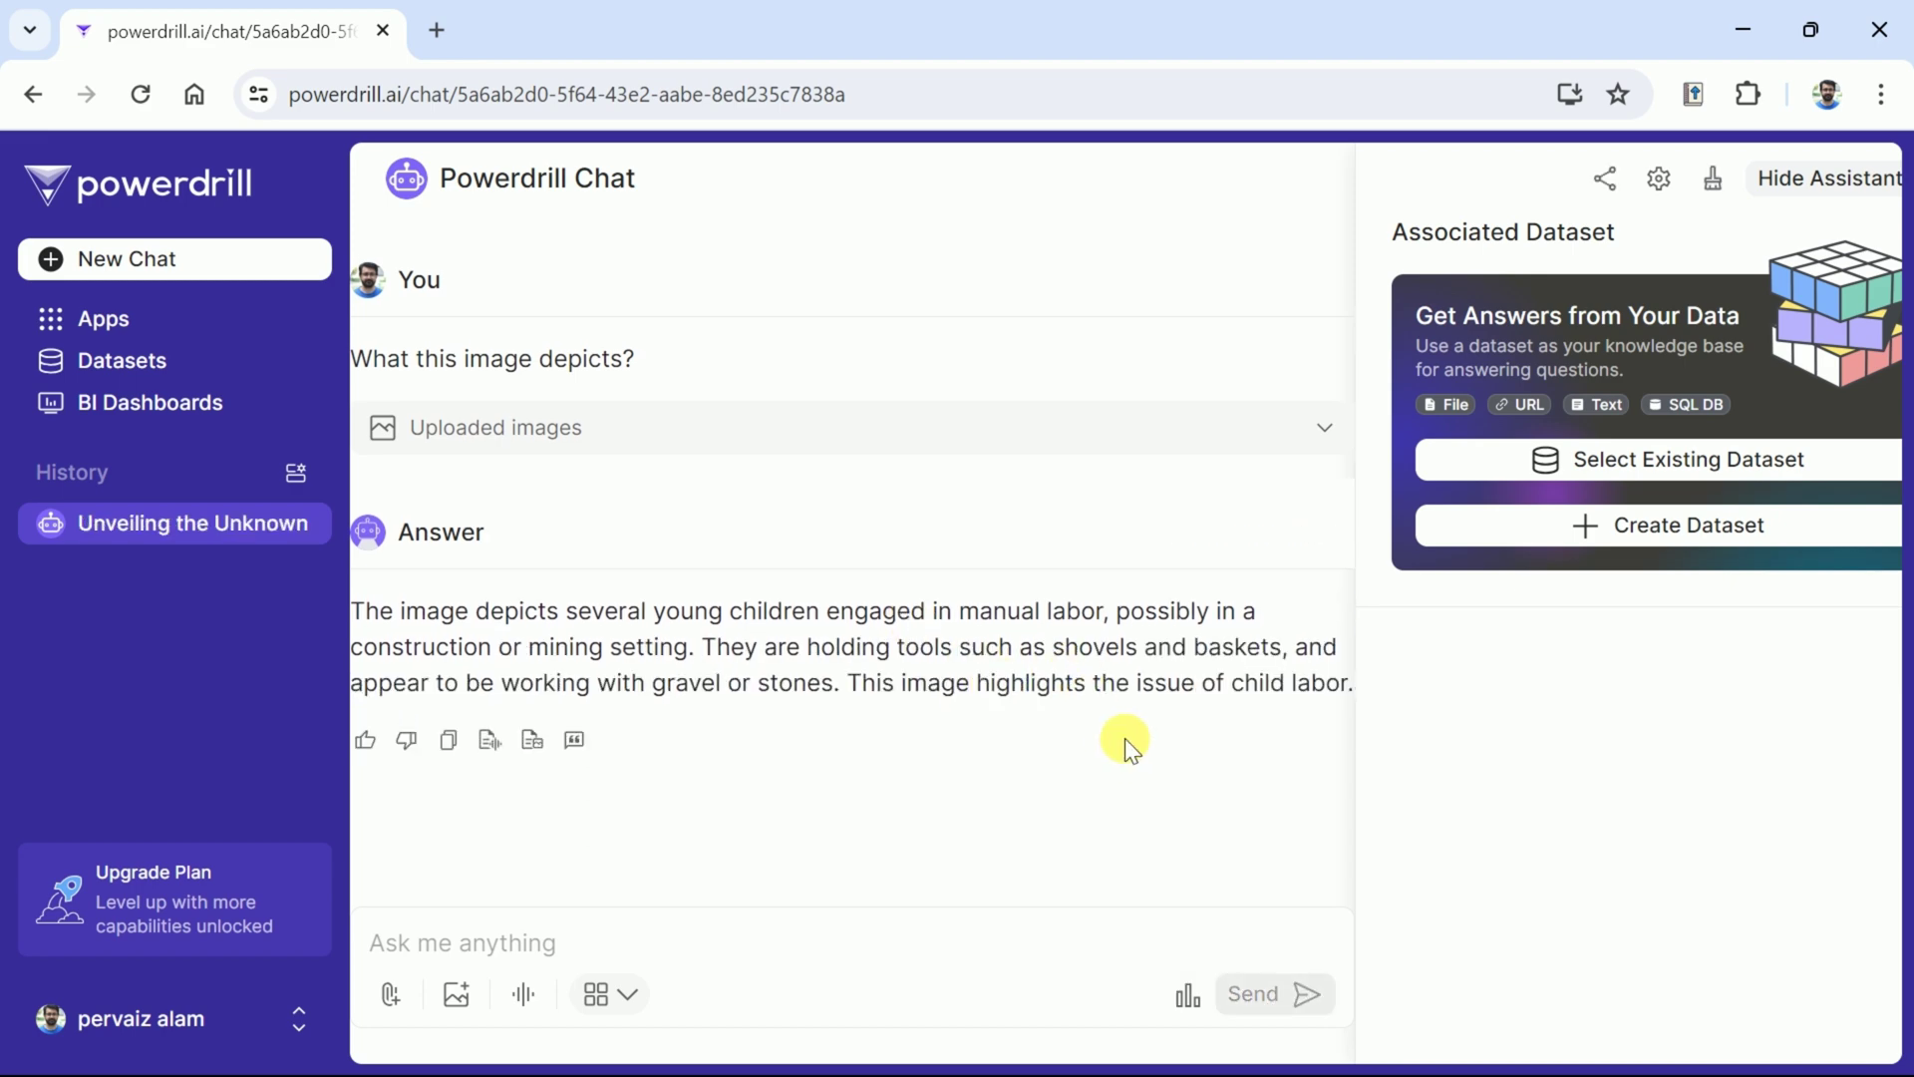
- Review the answer's points on children's manual labour in a construction or mining setting
drag(654, 610, 1115, 618)
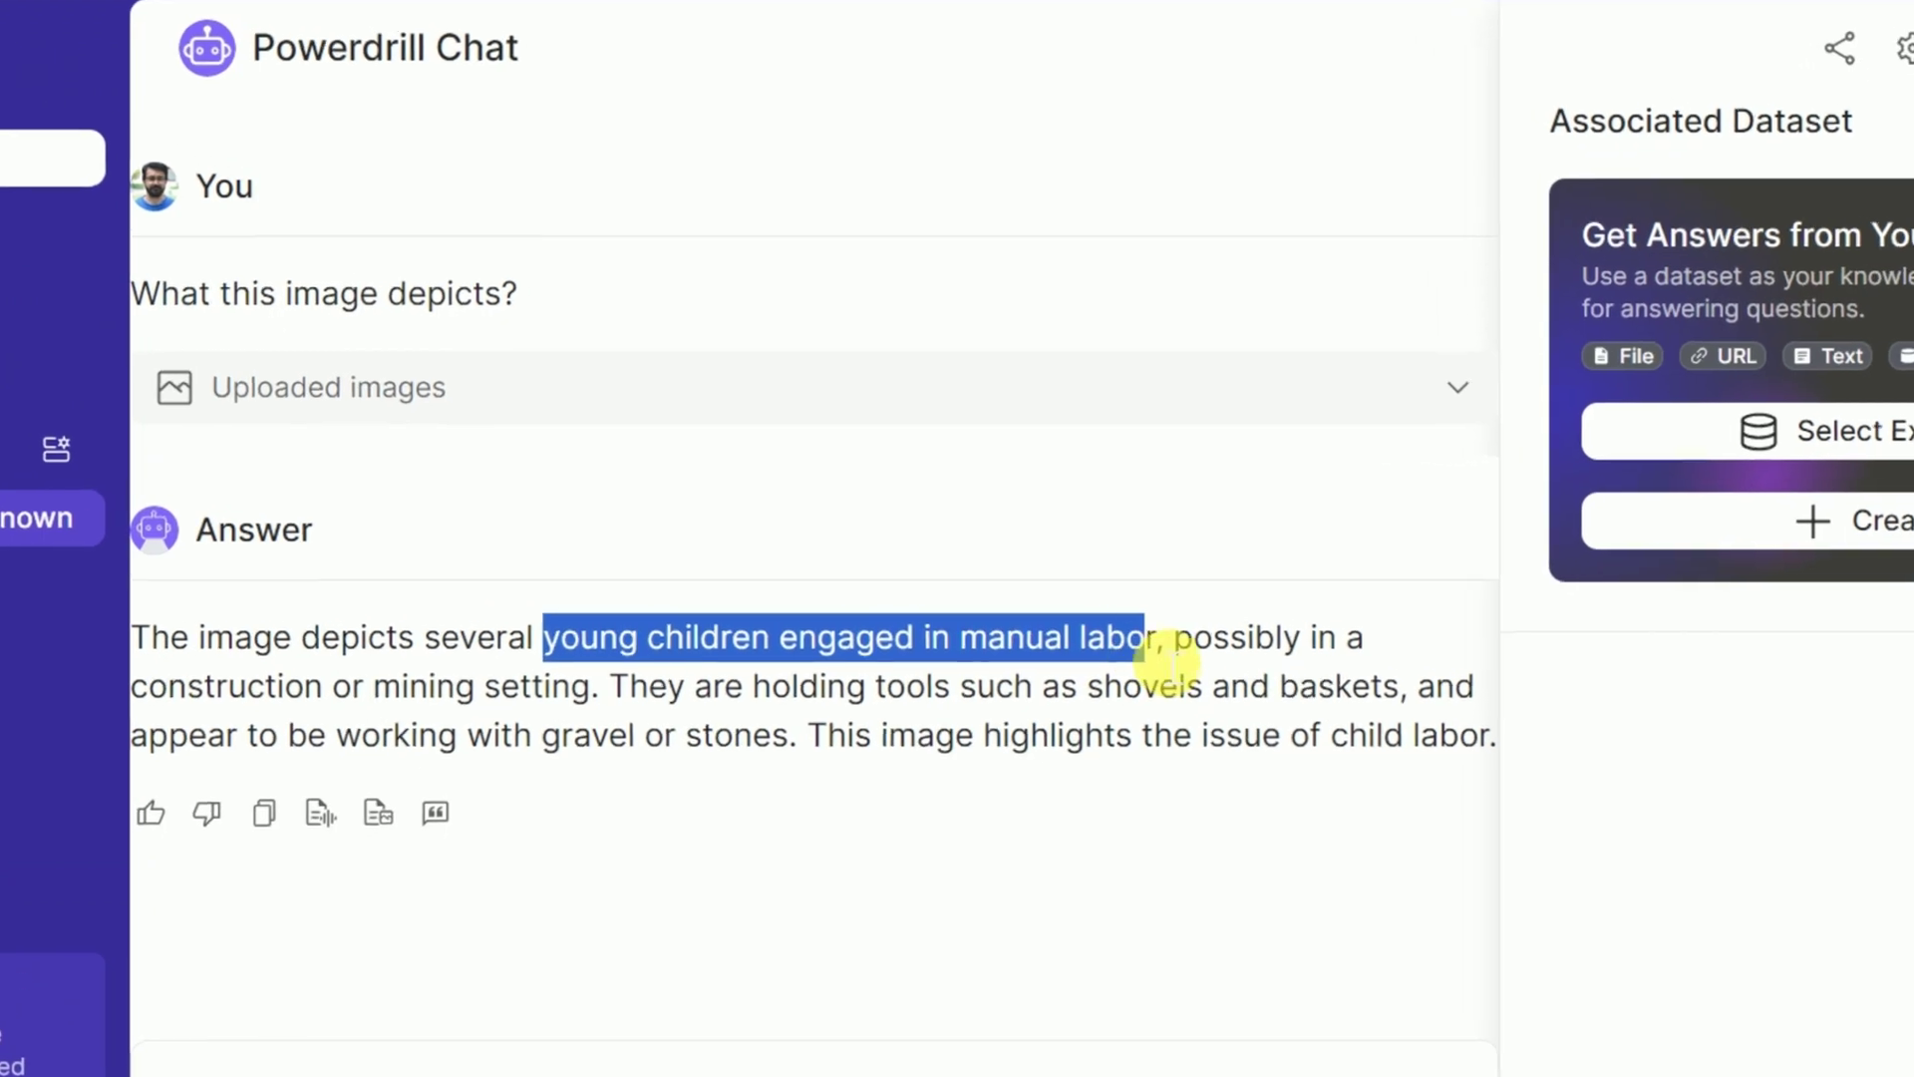
click(1166, 643)
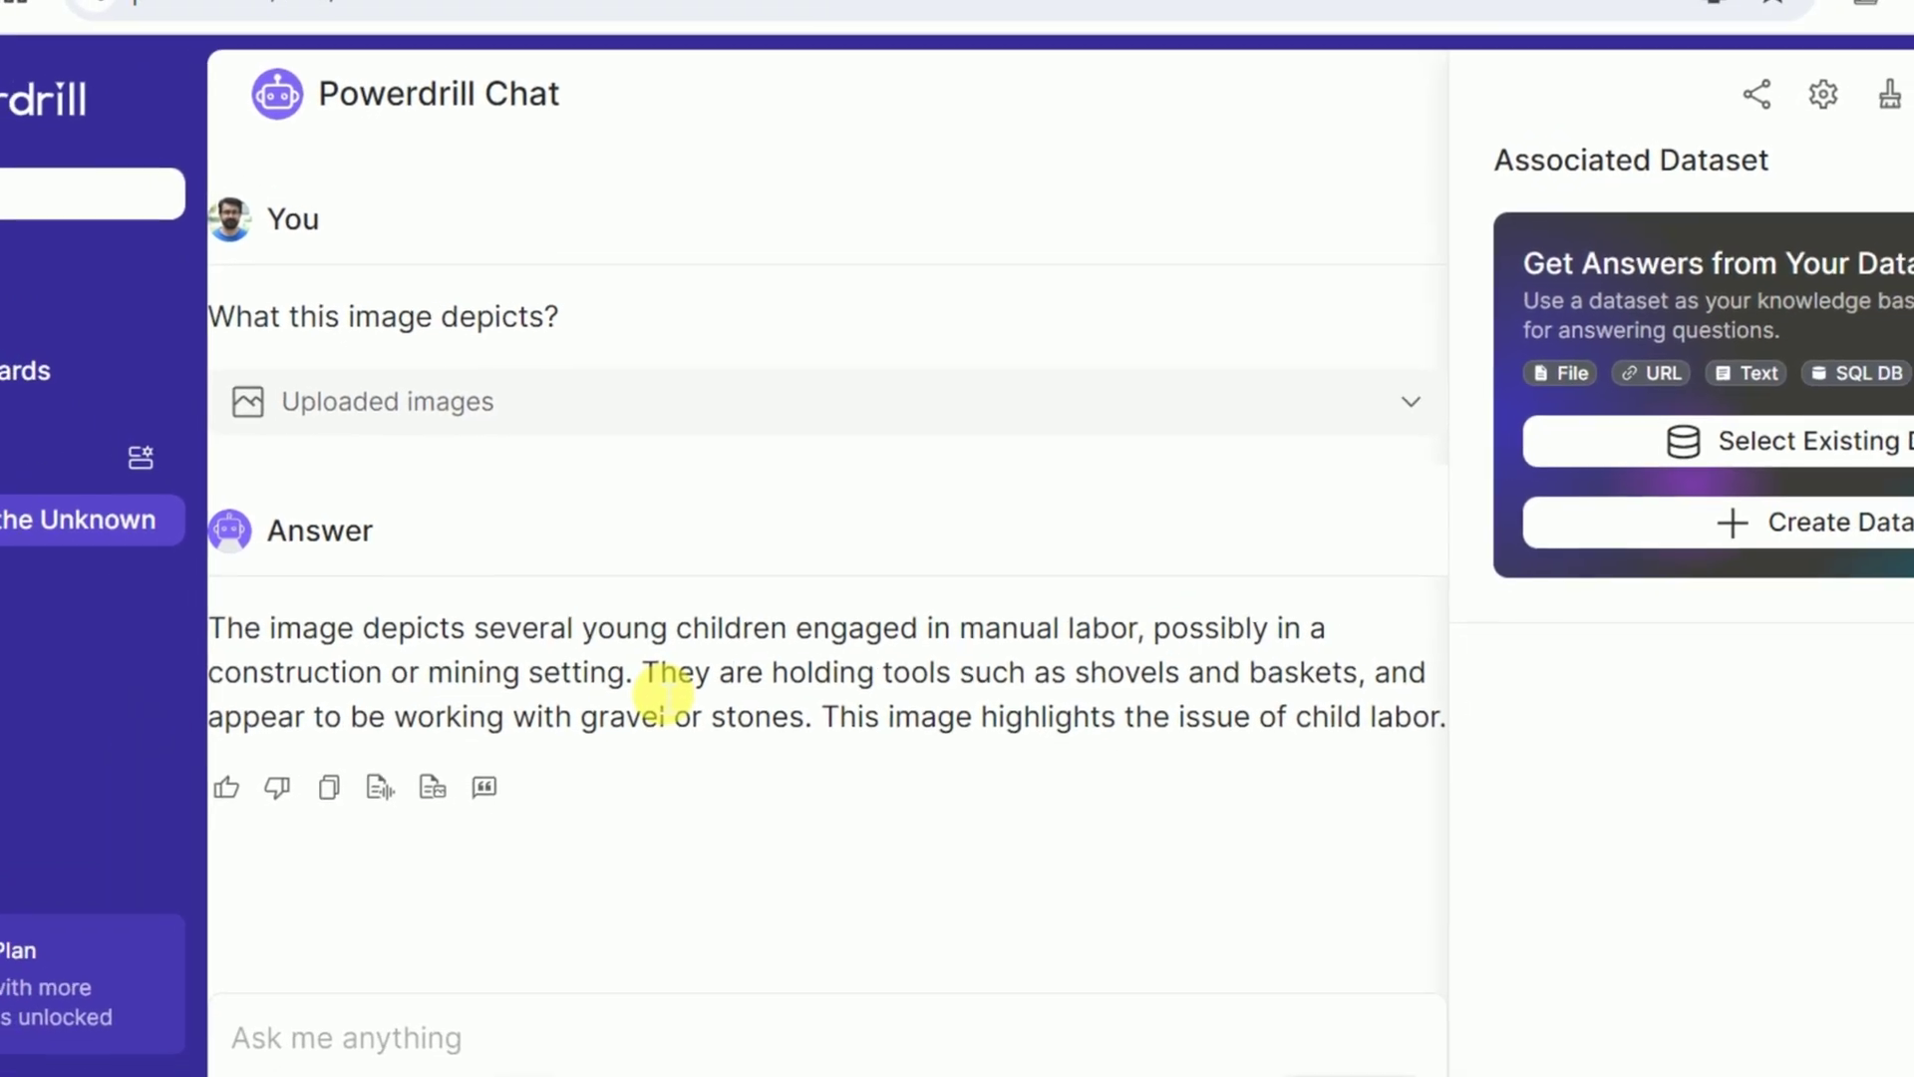
drag(643, 680, 211, 686)
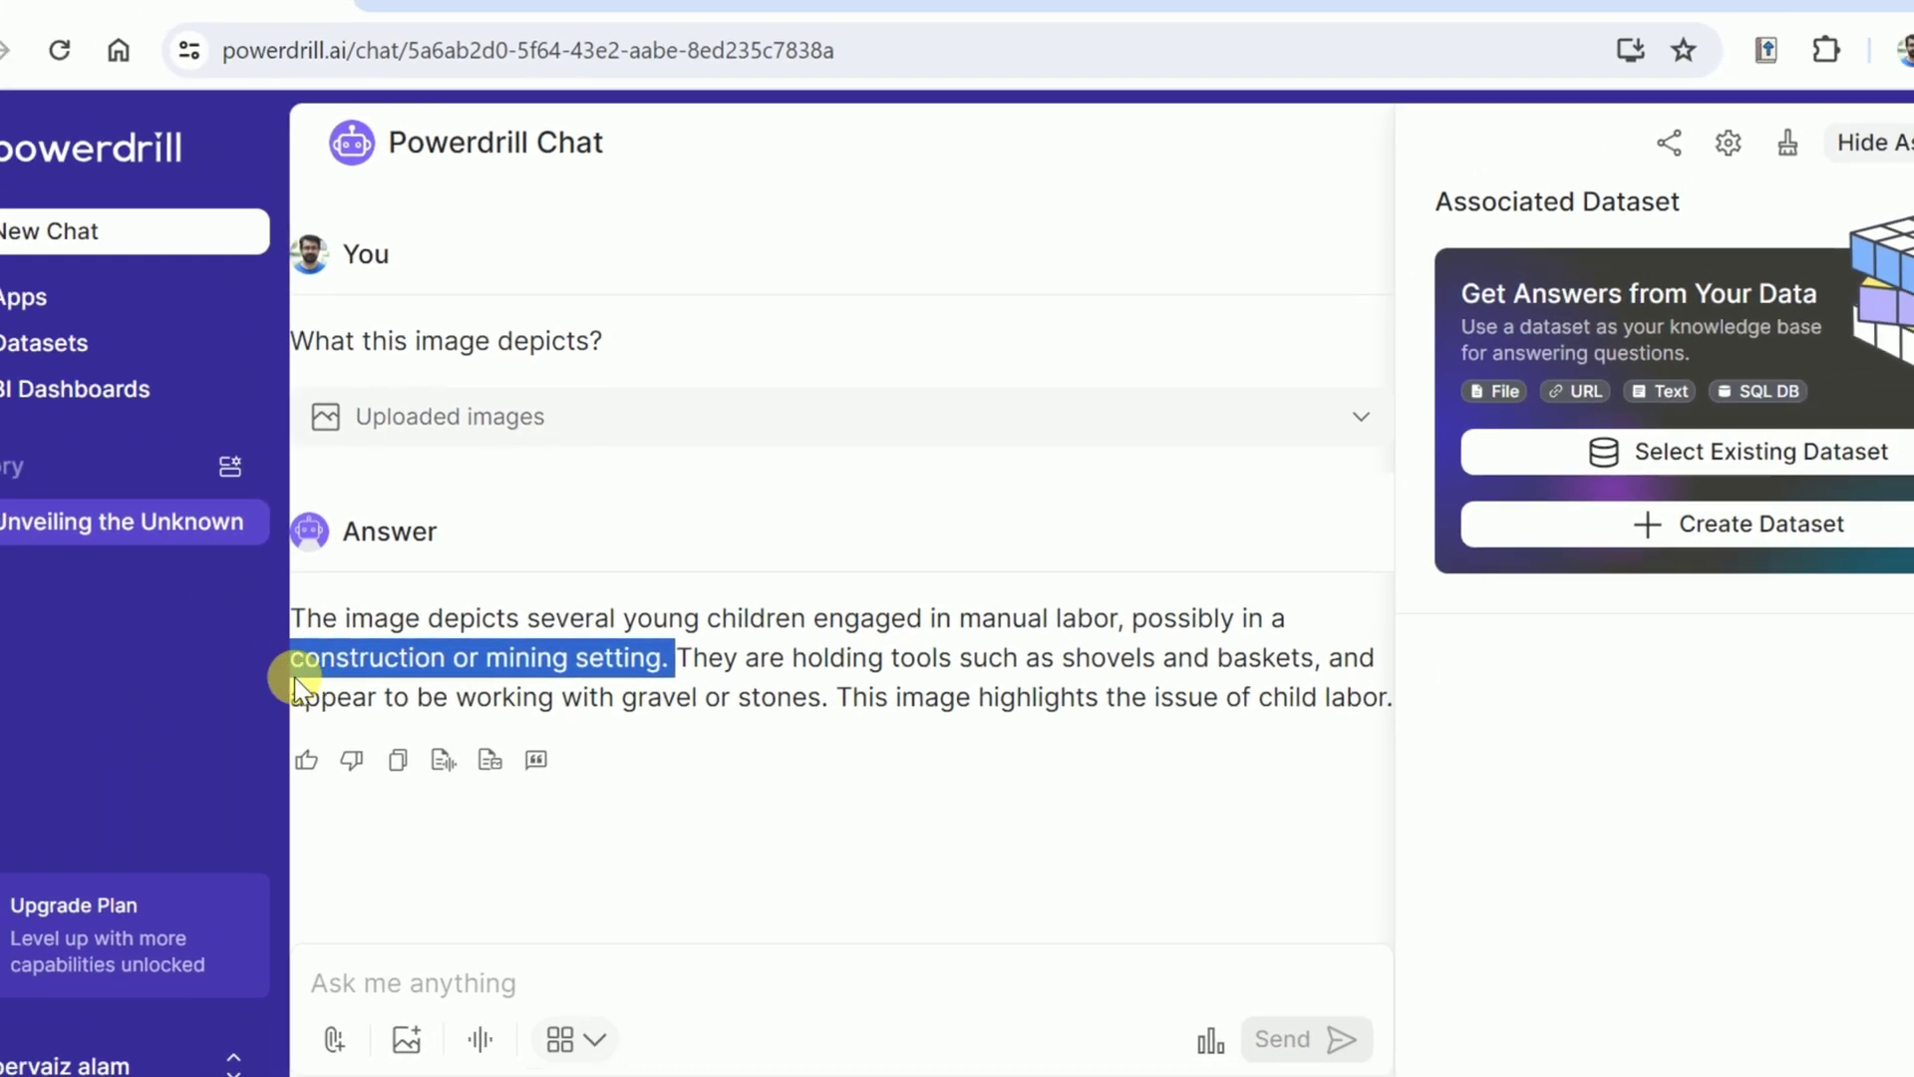
click(772, 706)
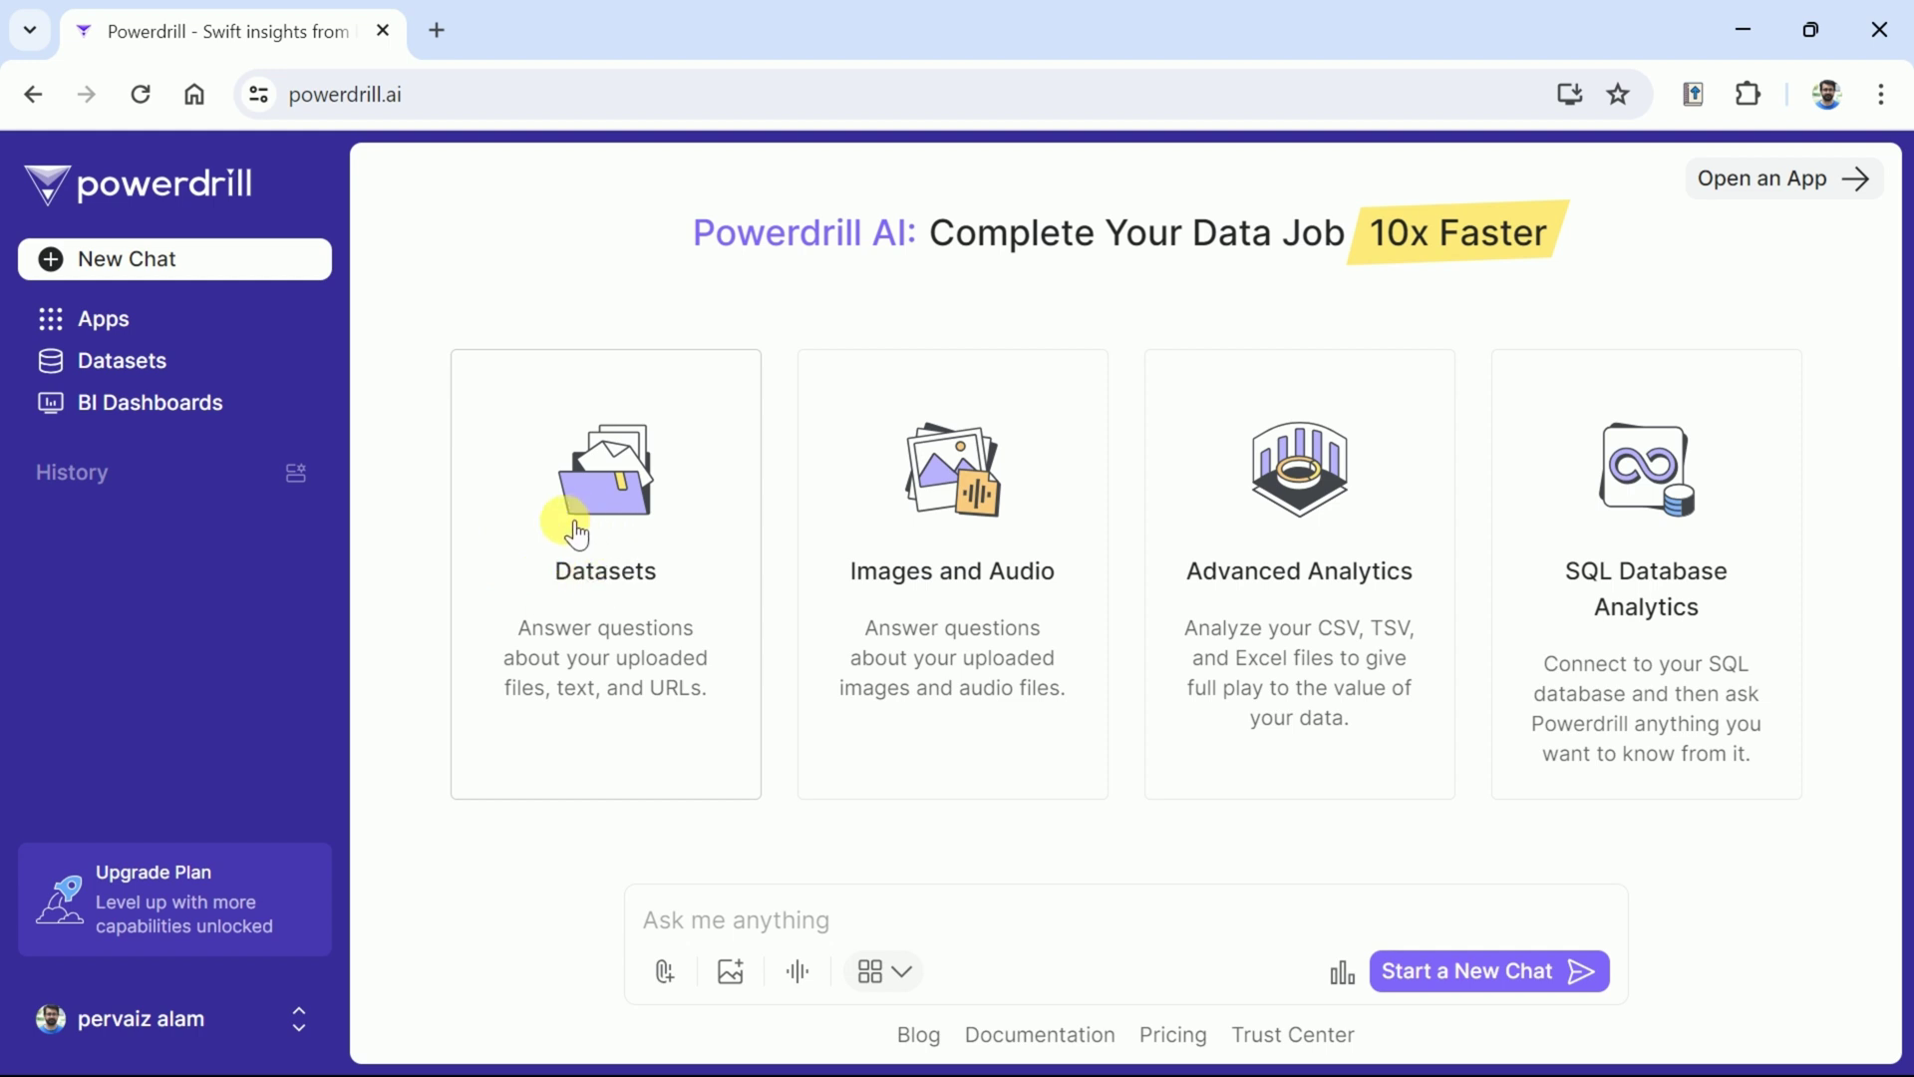
- Start a new dataset and browse to the Desktop folder for files
click(619, 547)
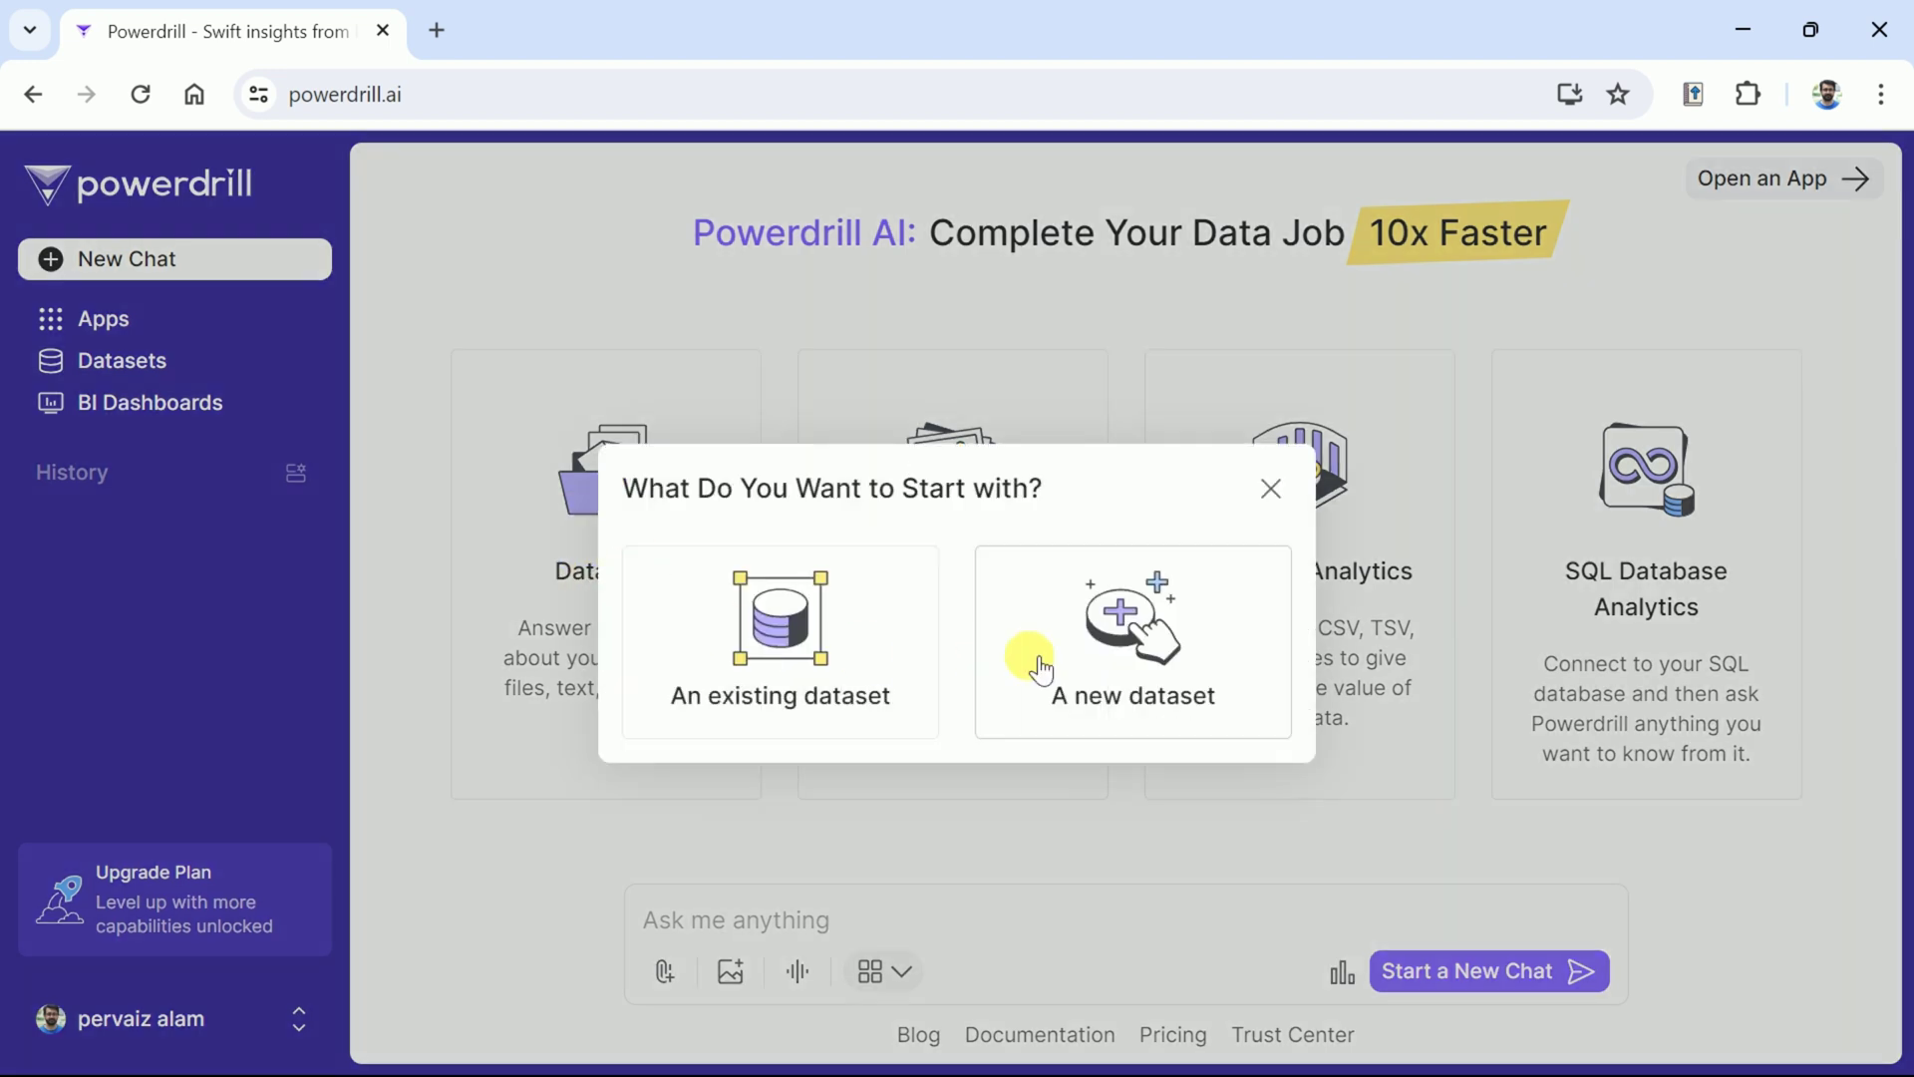
click(1127, 649)
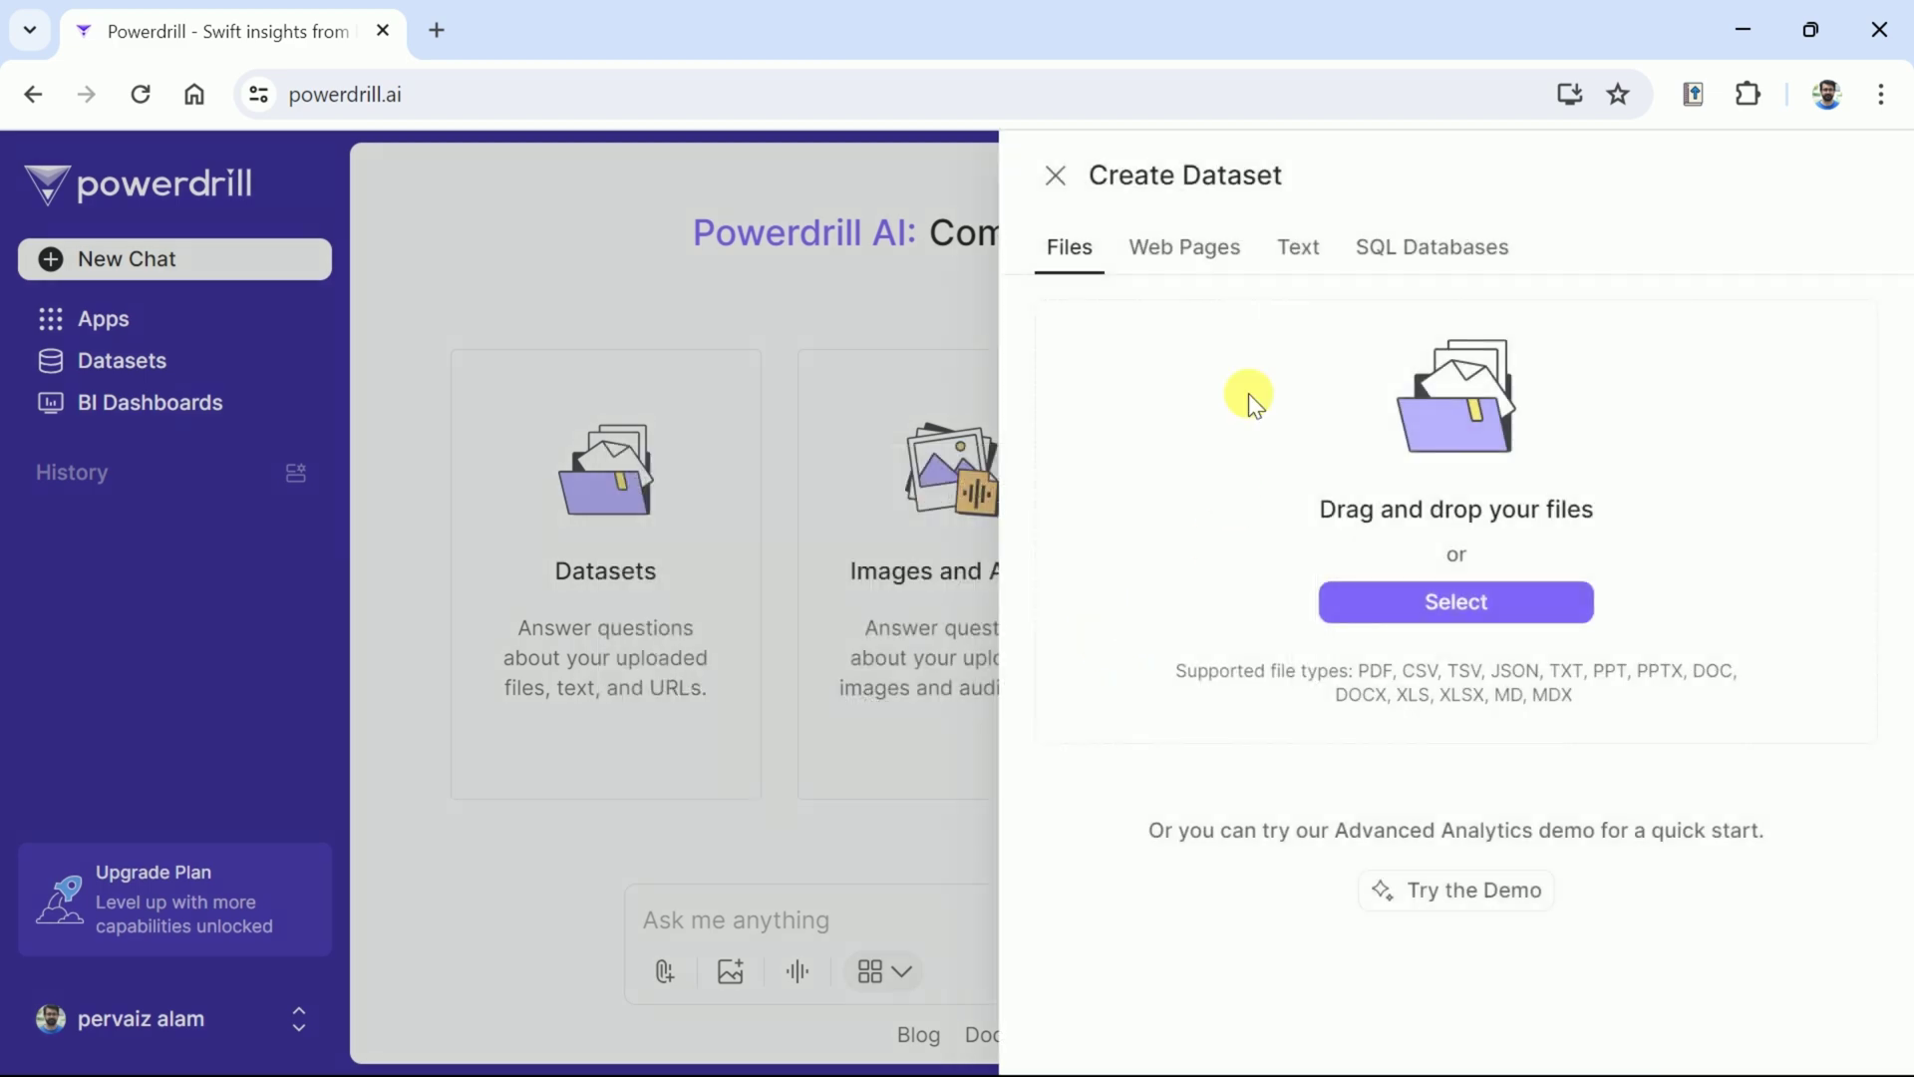
click(1395, 602)
click(448, 589)
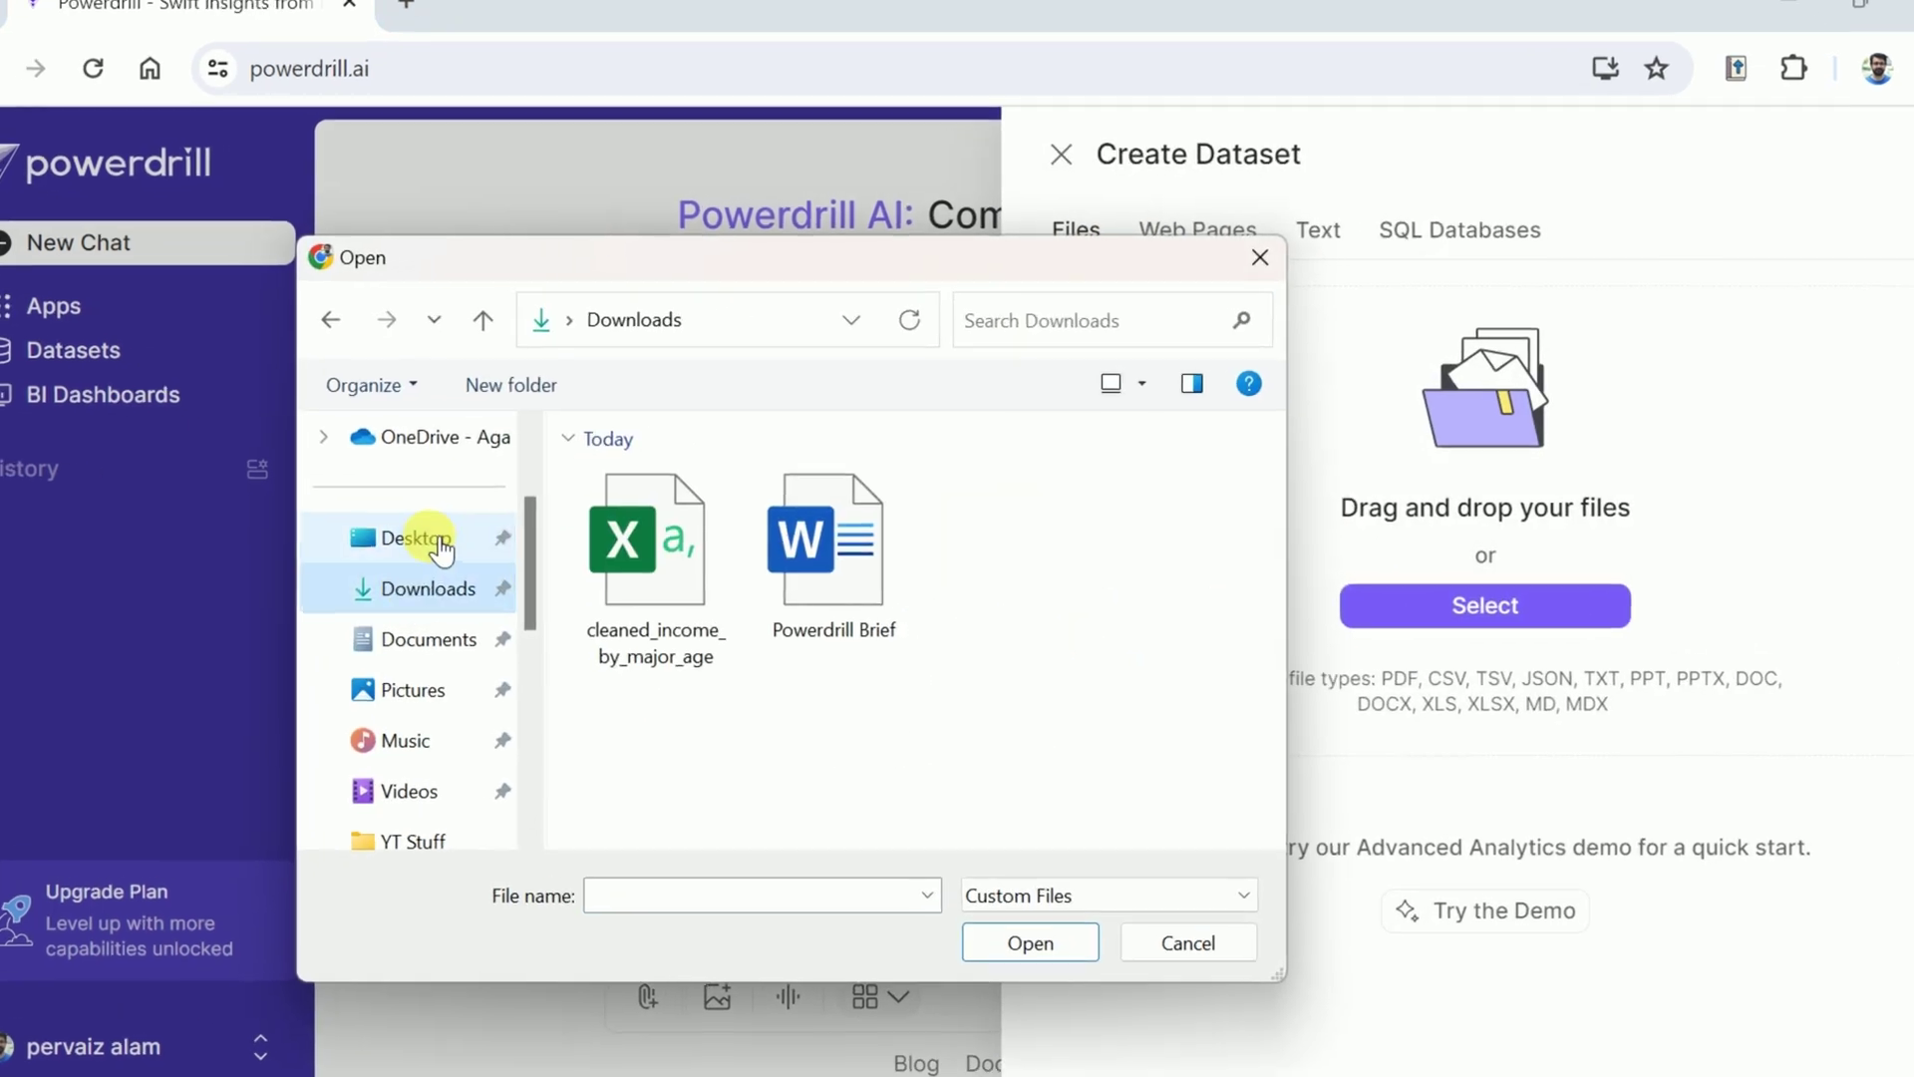
click(443, 539)
- Upload the Cooperative Learning, Creating a Context, Exploring challenges and Transformation papers as the dataset
click(966, 566)
ctrl+click(947, 653)
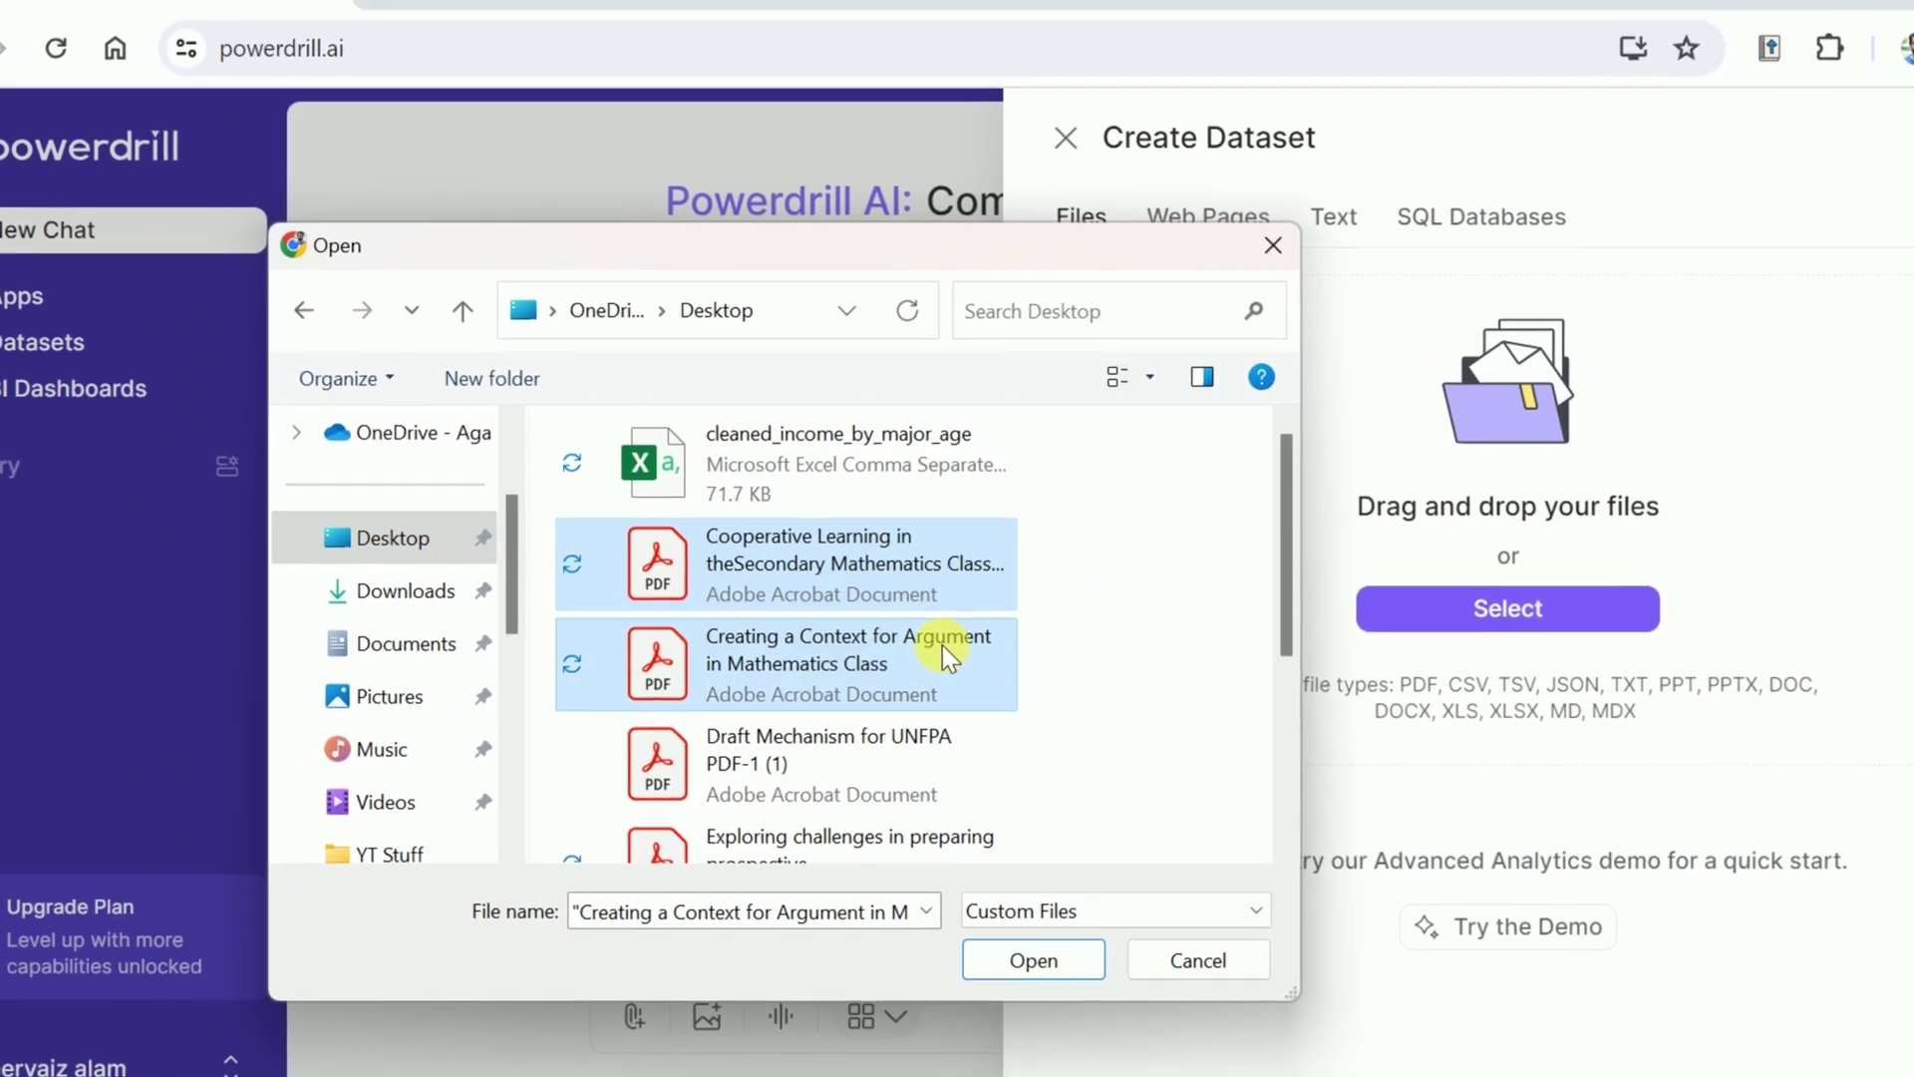
scroll(942, 644, down, 3)
ctrl+click(799, 604)
ctrl+click(846, 830)
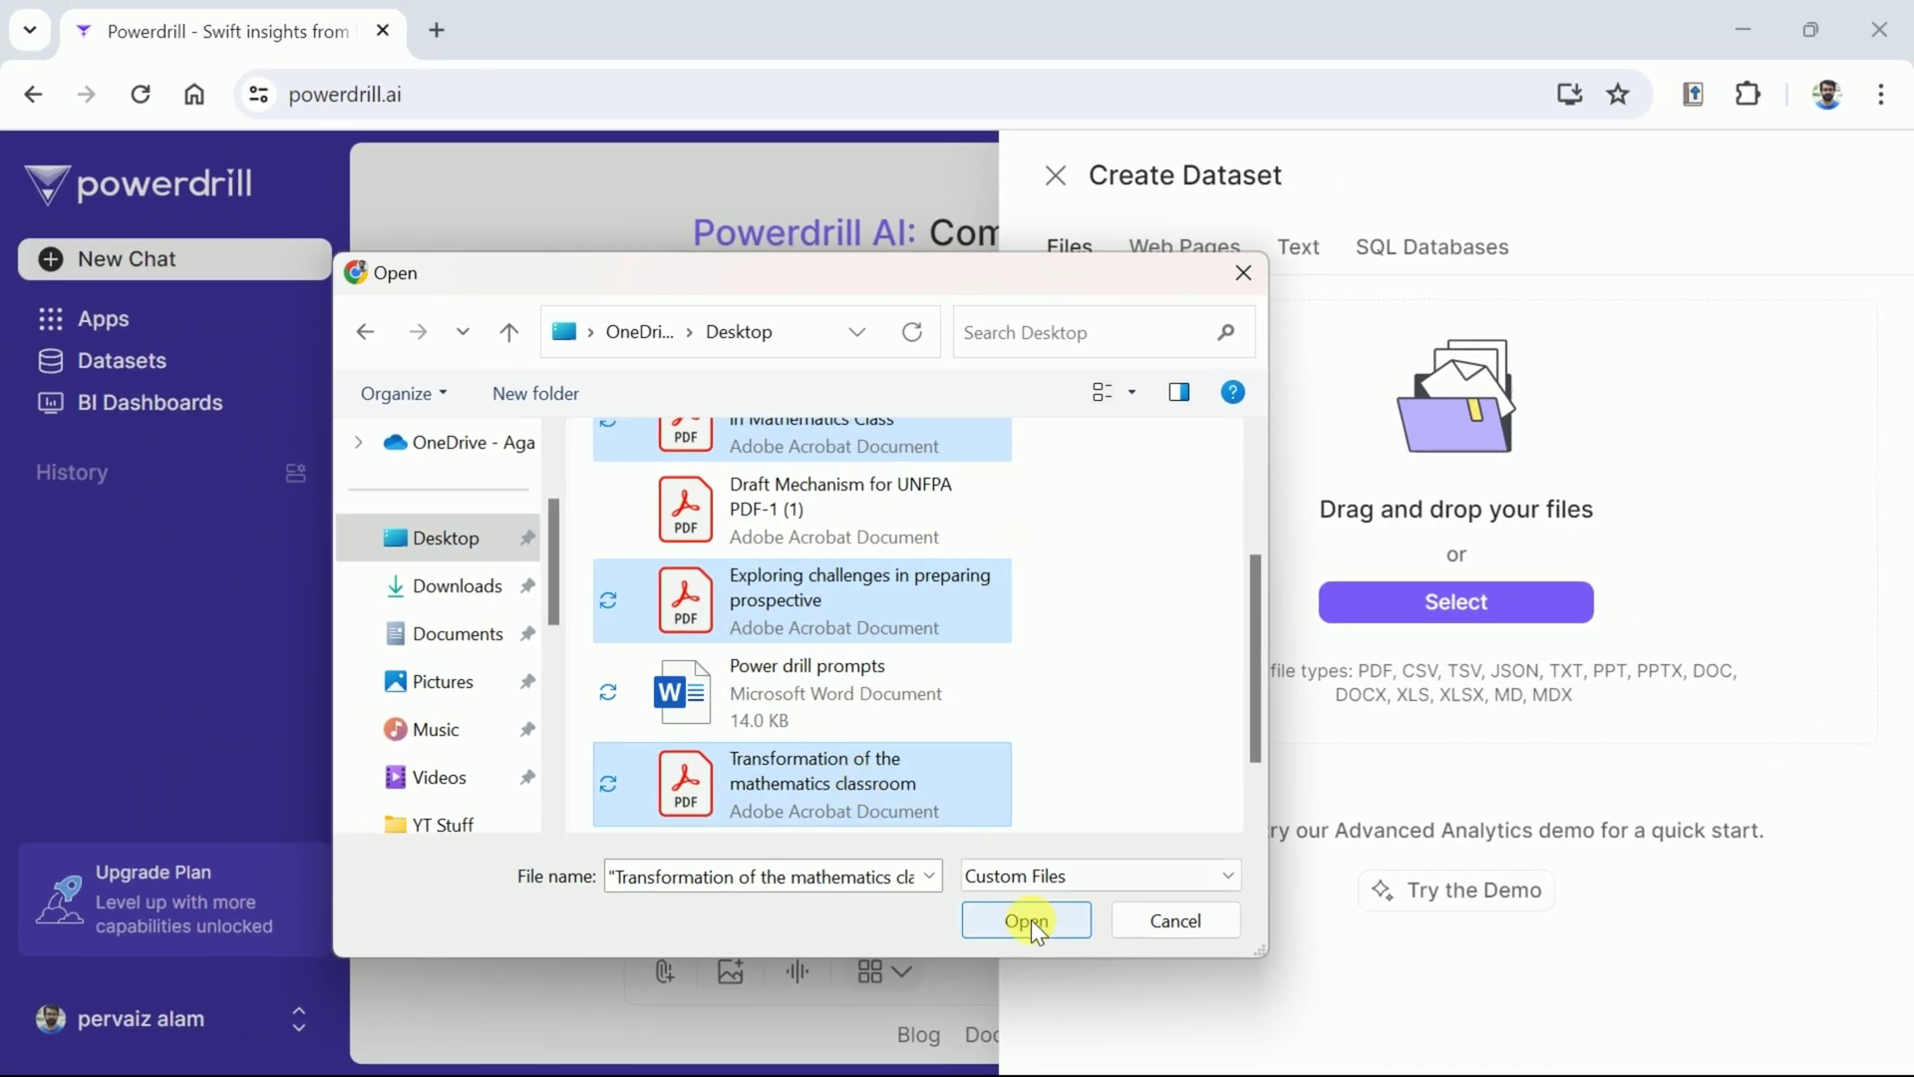
click(1033, 959)
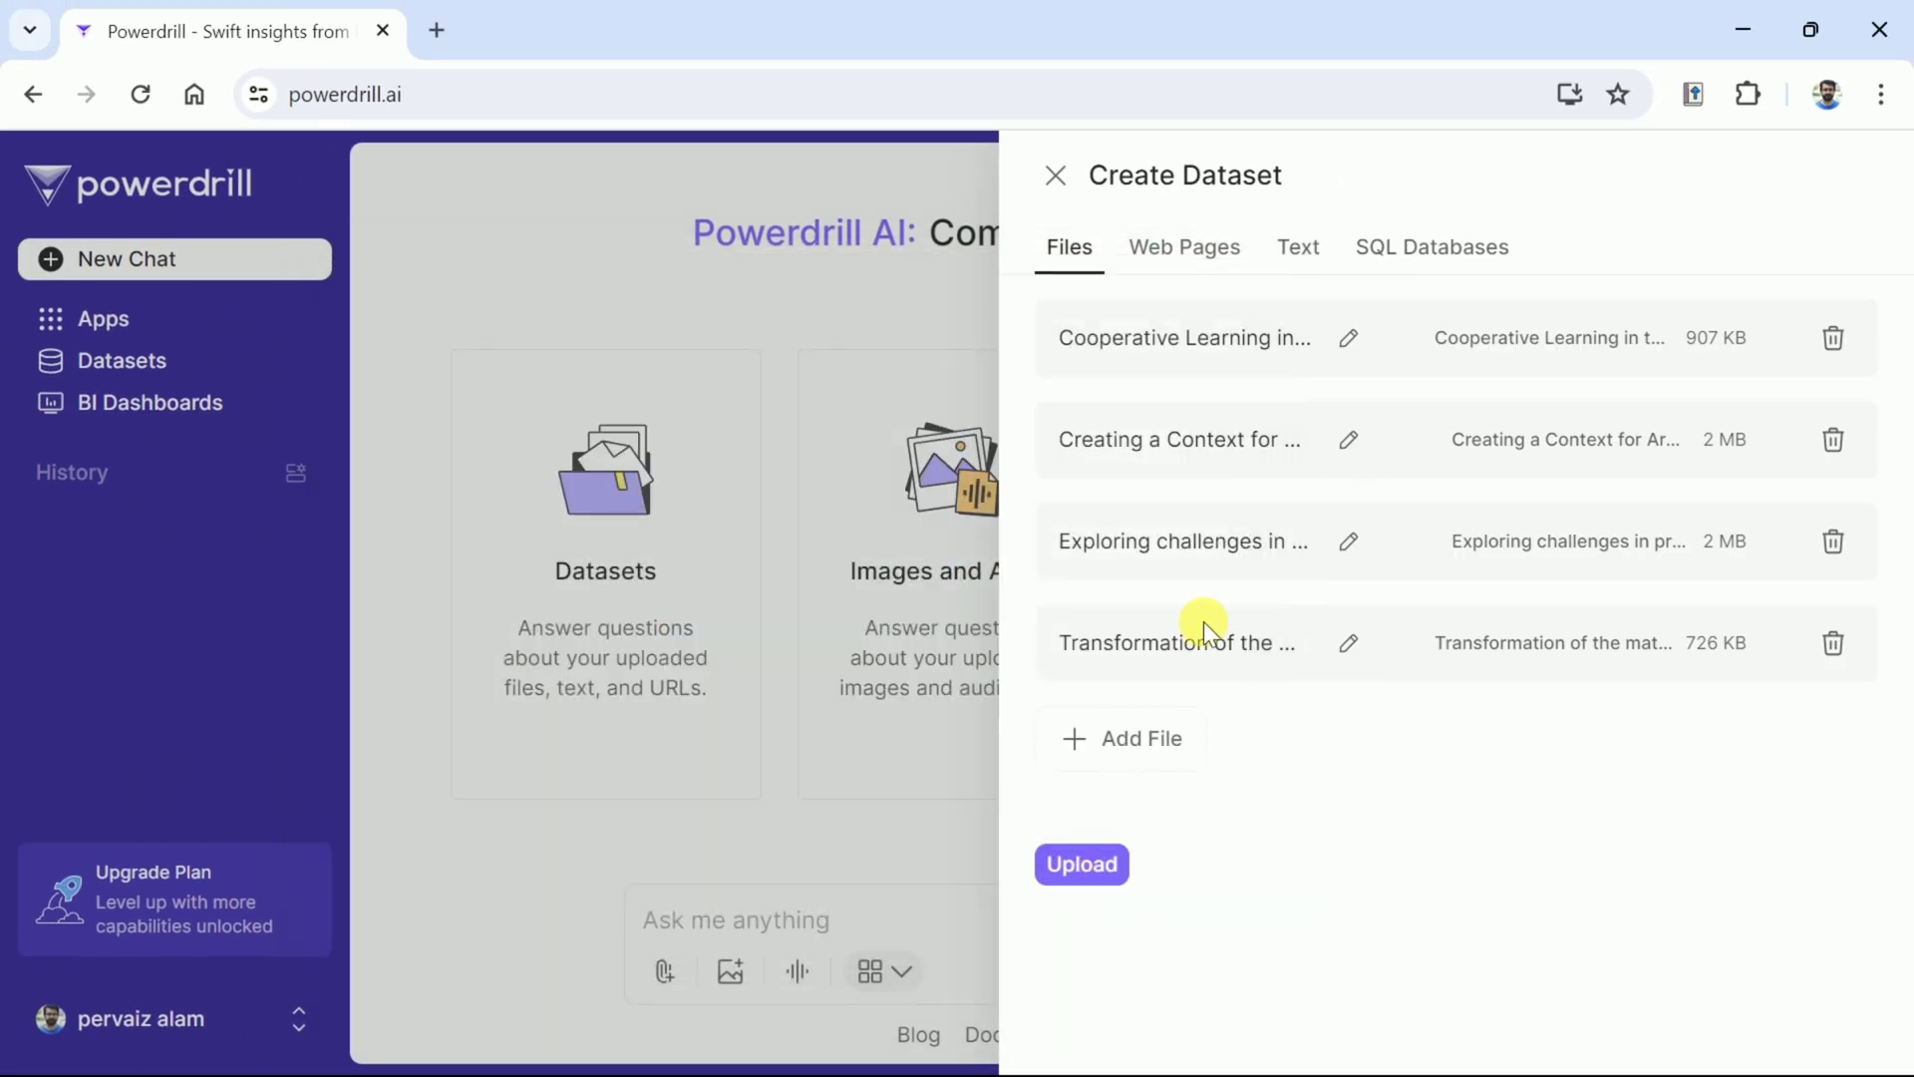
click(1082, 863)
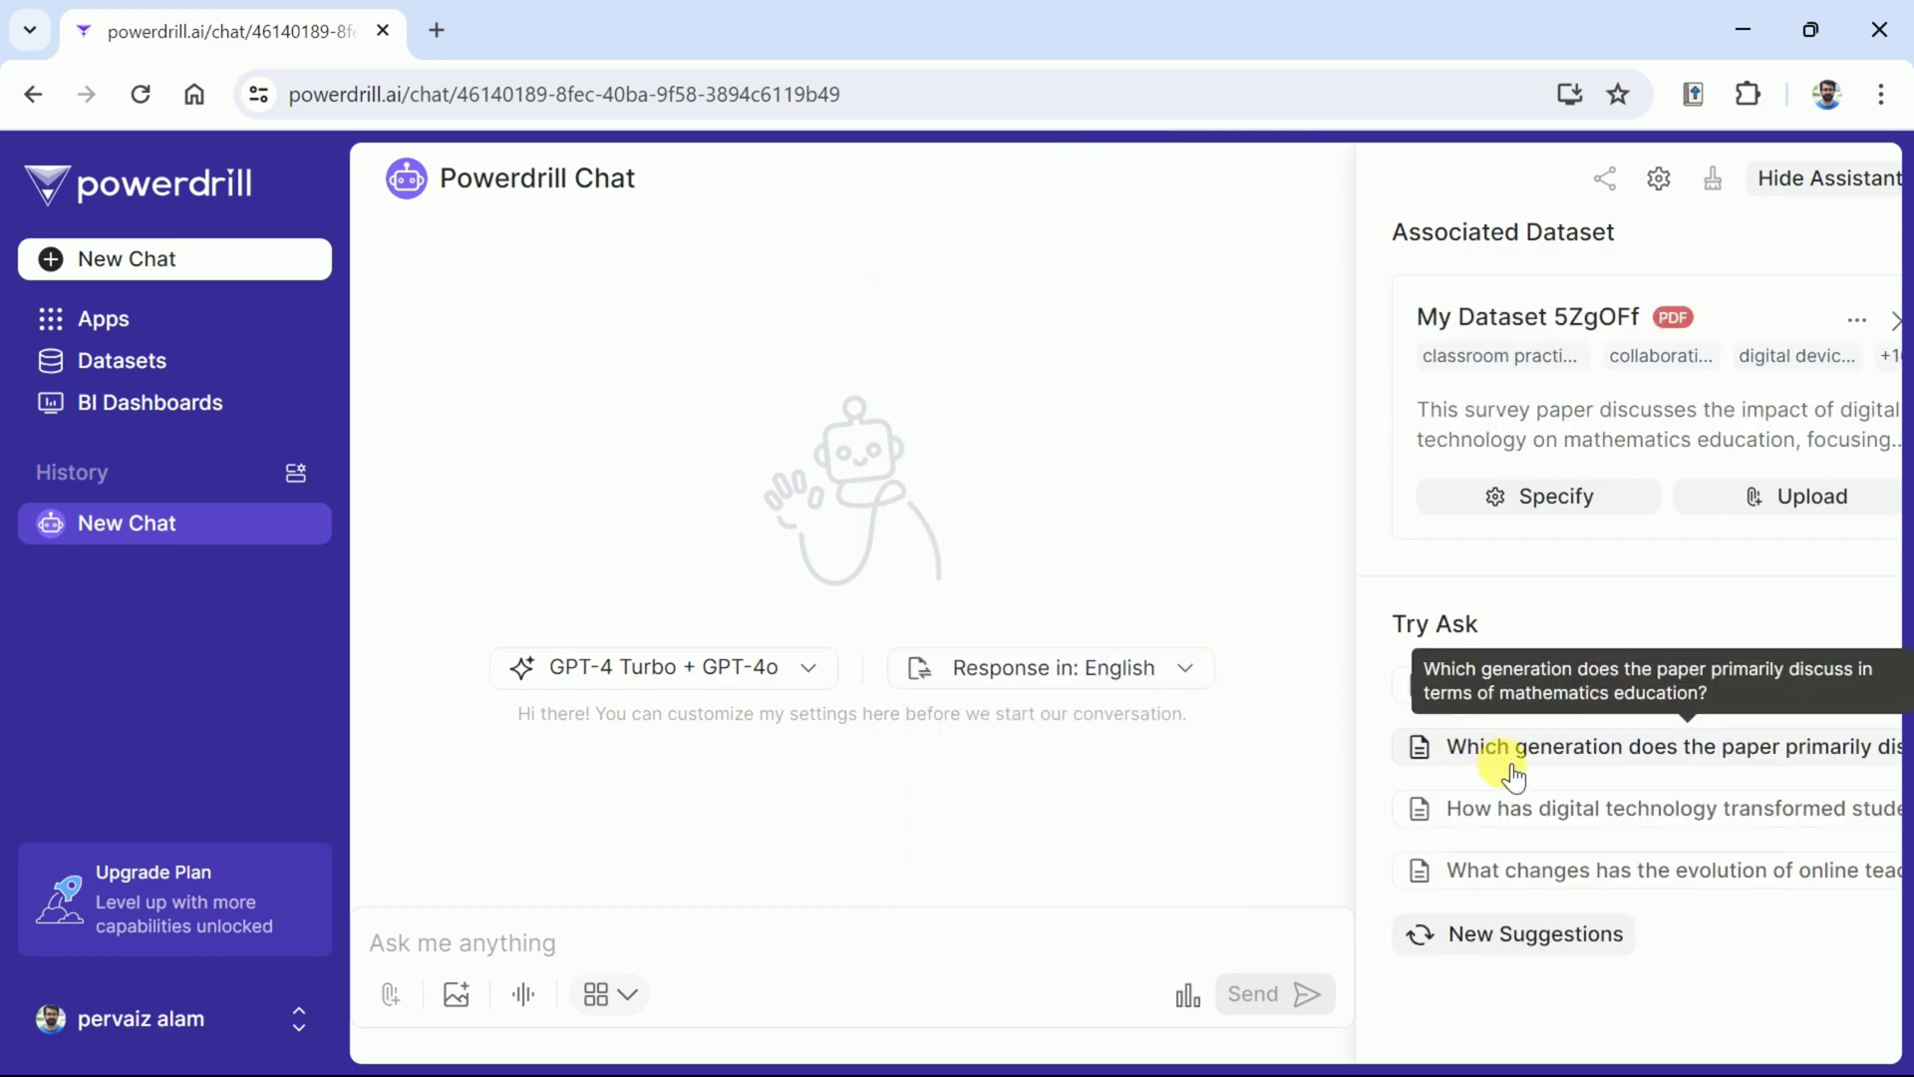
- Send the suggested question asking which generation the paper primarily discusses
click(1512, 774)
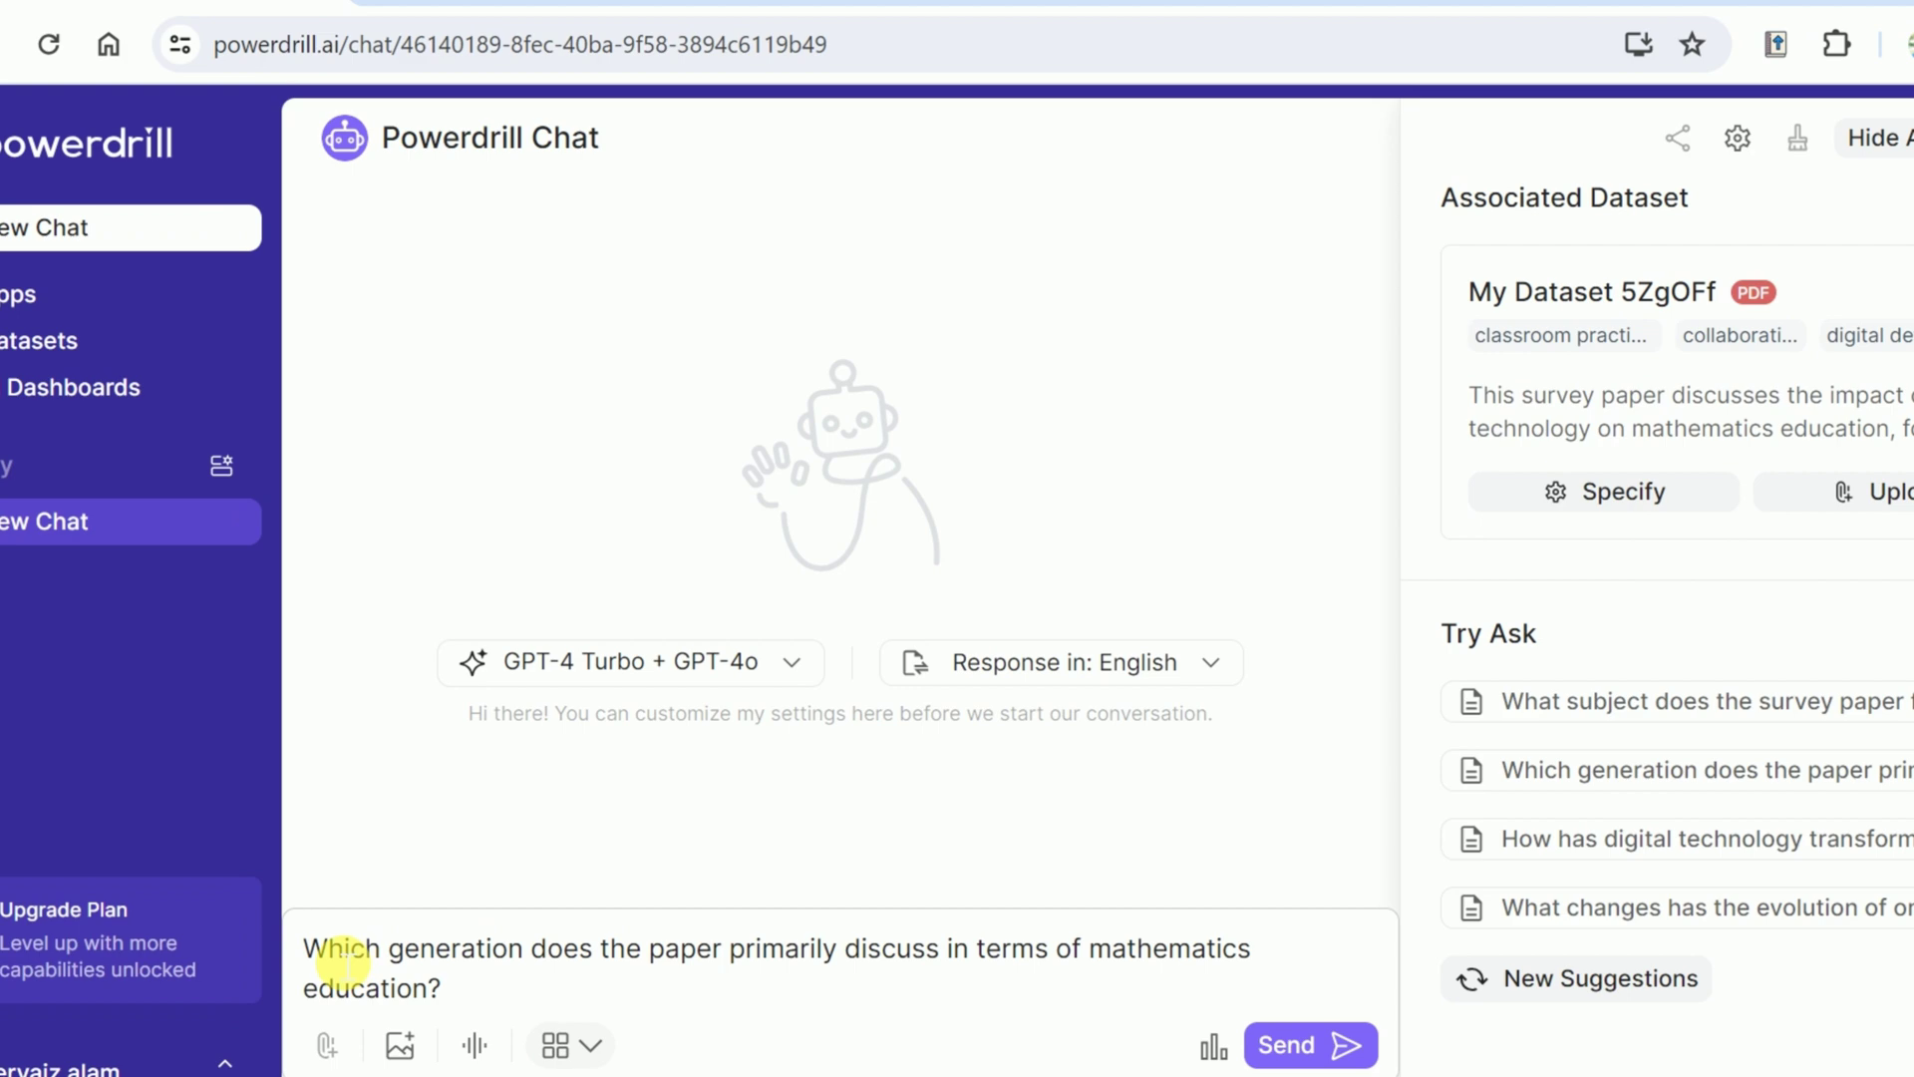
drag(275, 966, 850, 942)
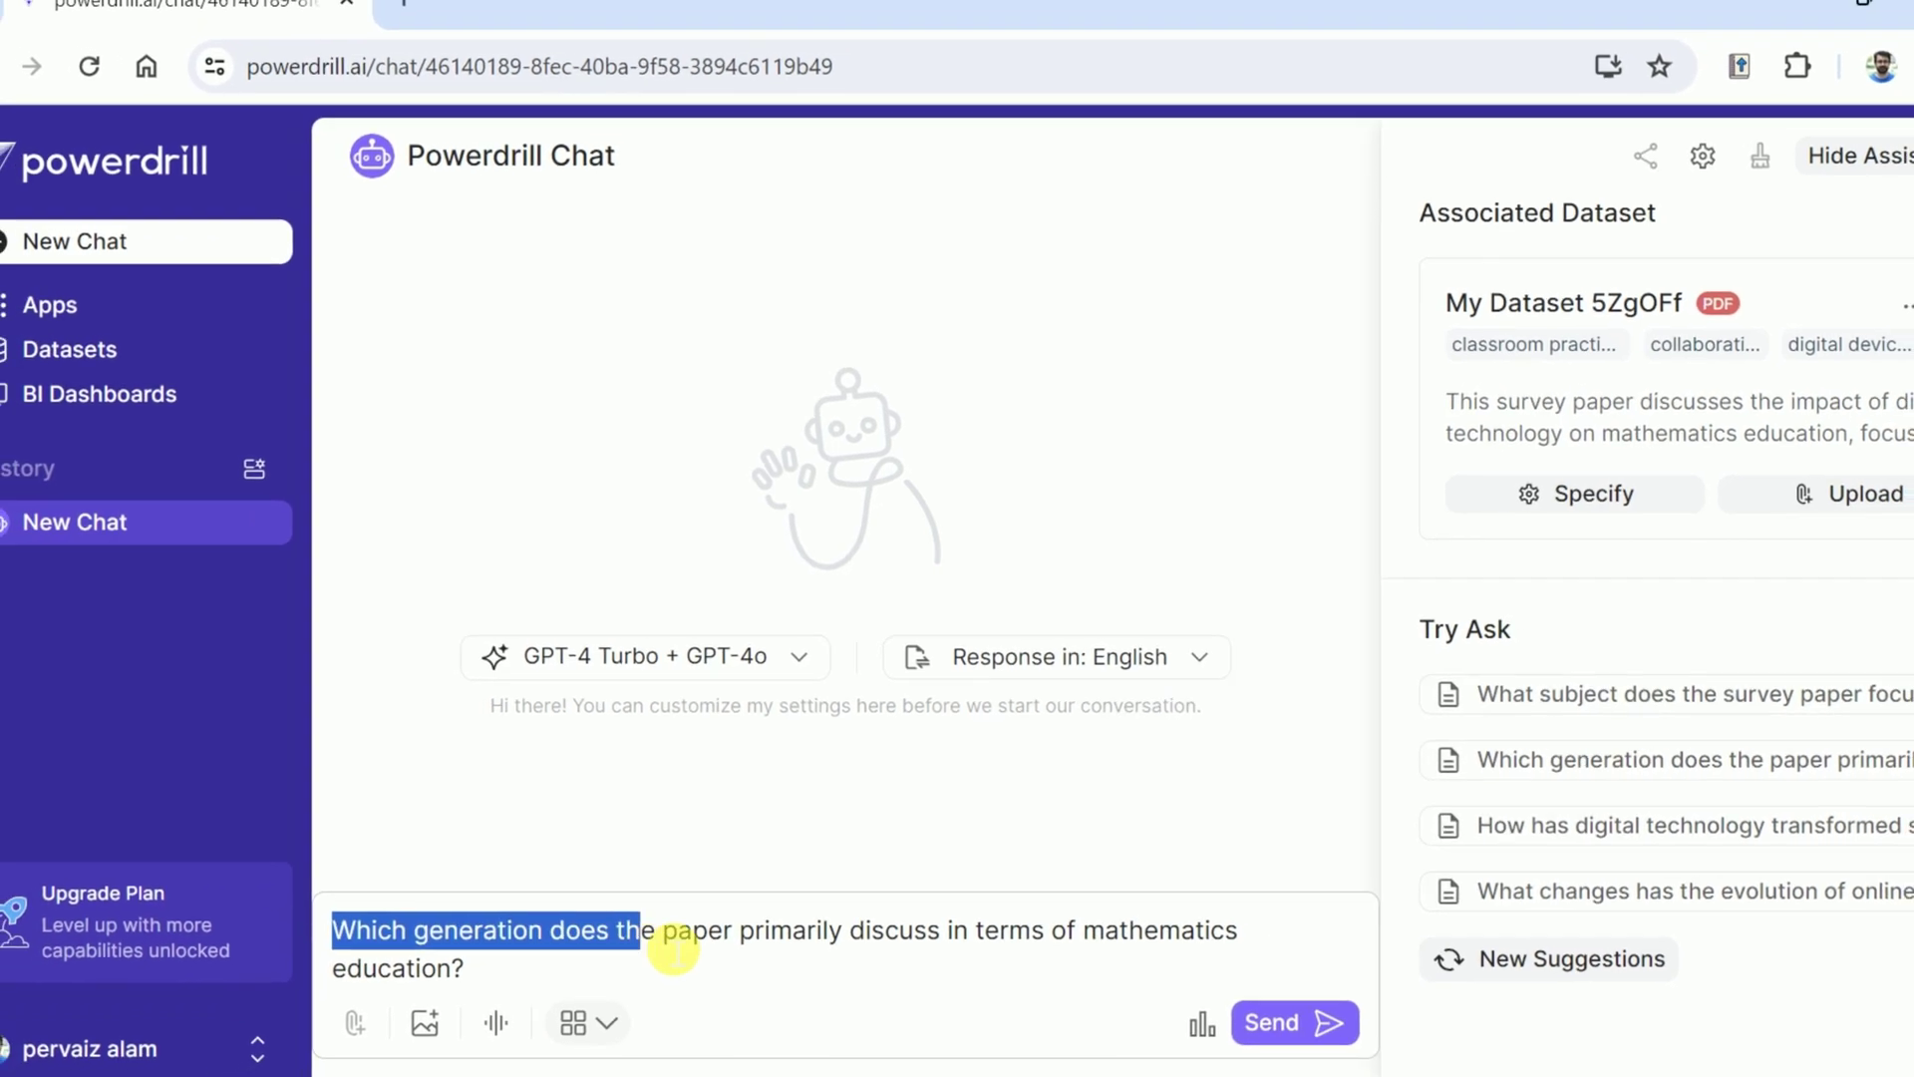
click(1323, 1027)
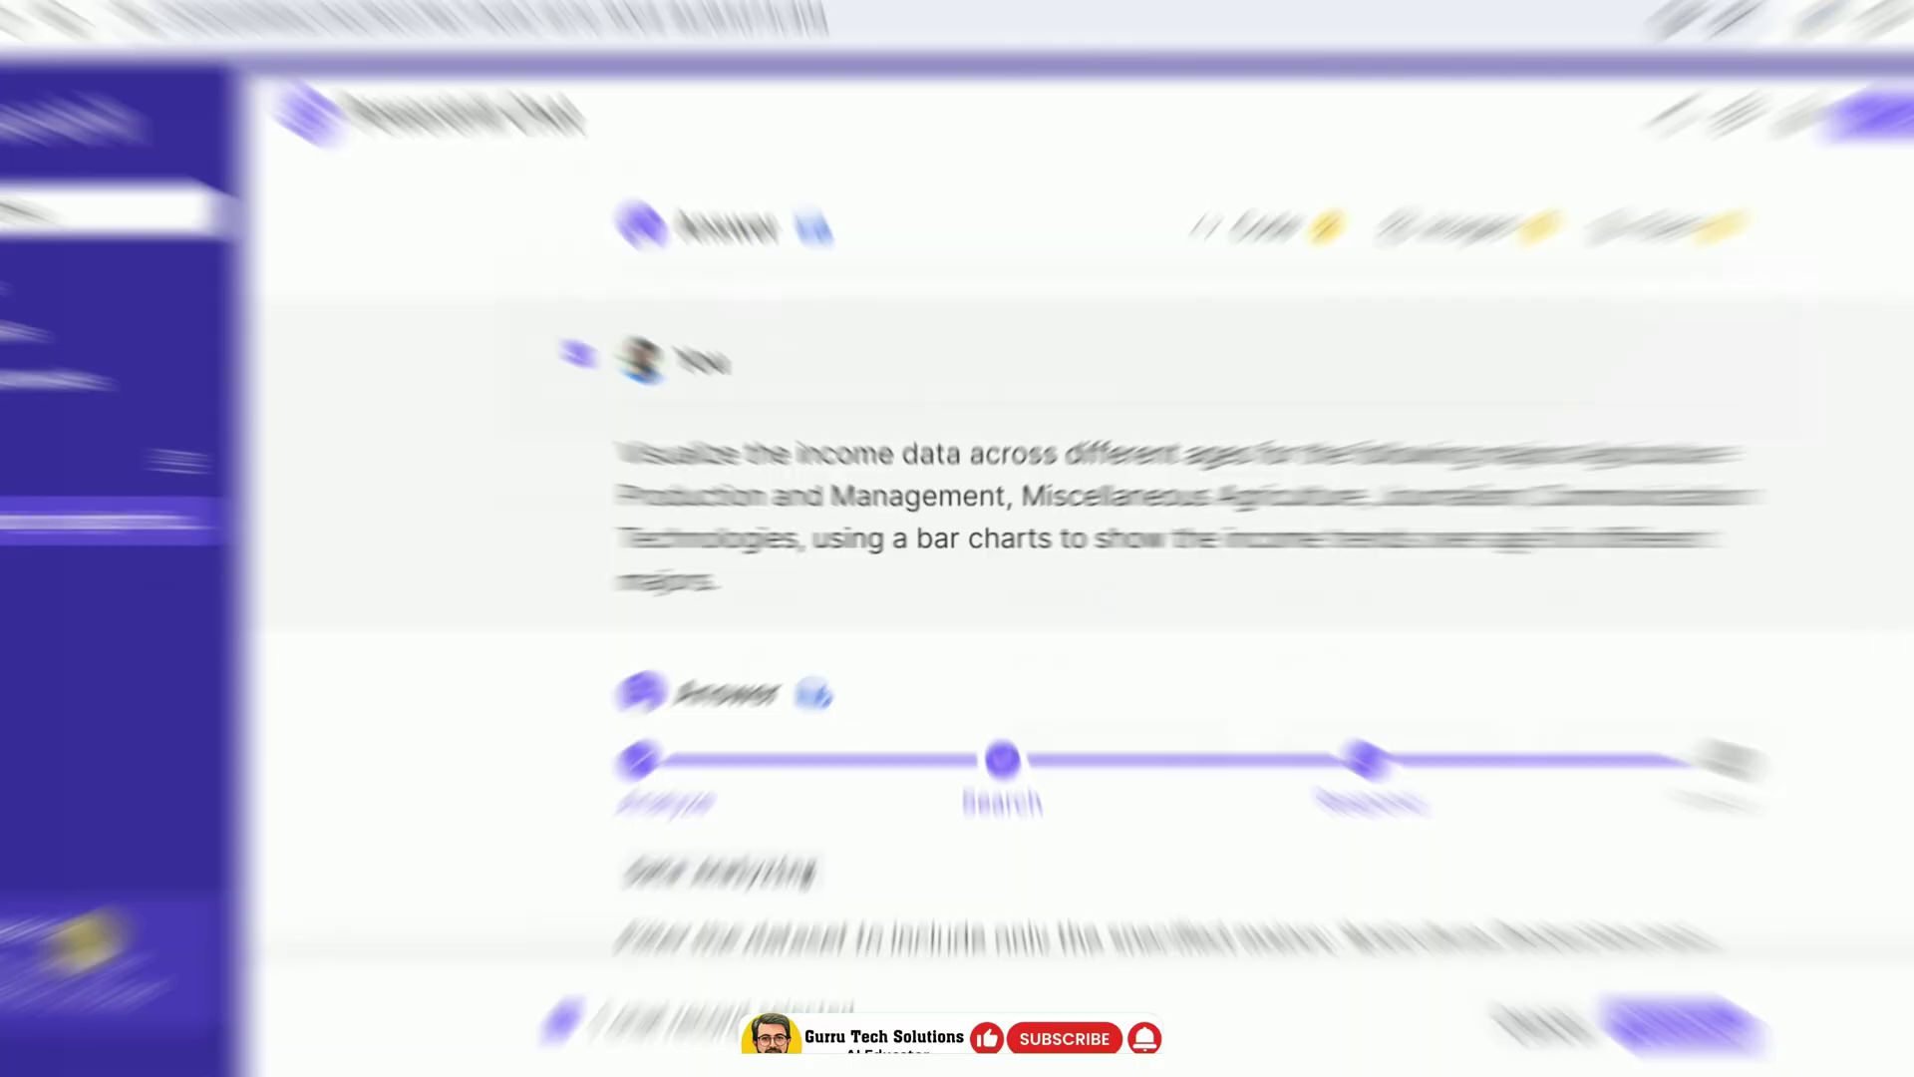
- Show Pricing Plans comparing Free, Basic $3.90, Plus $9.90 and Pro $29.90 tiers
click(217, 882)
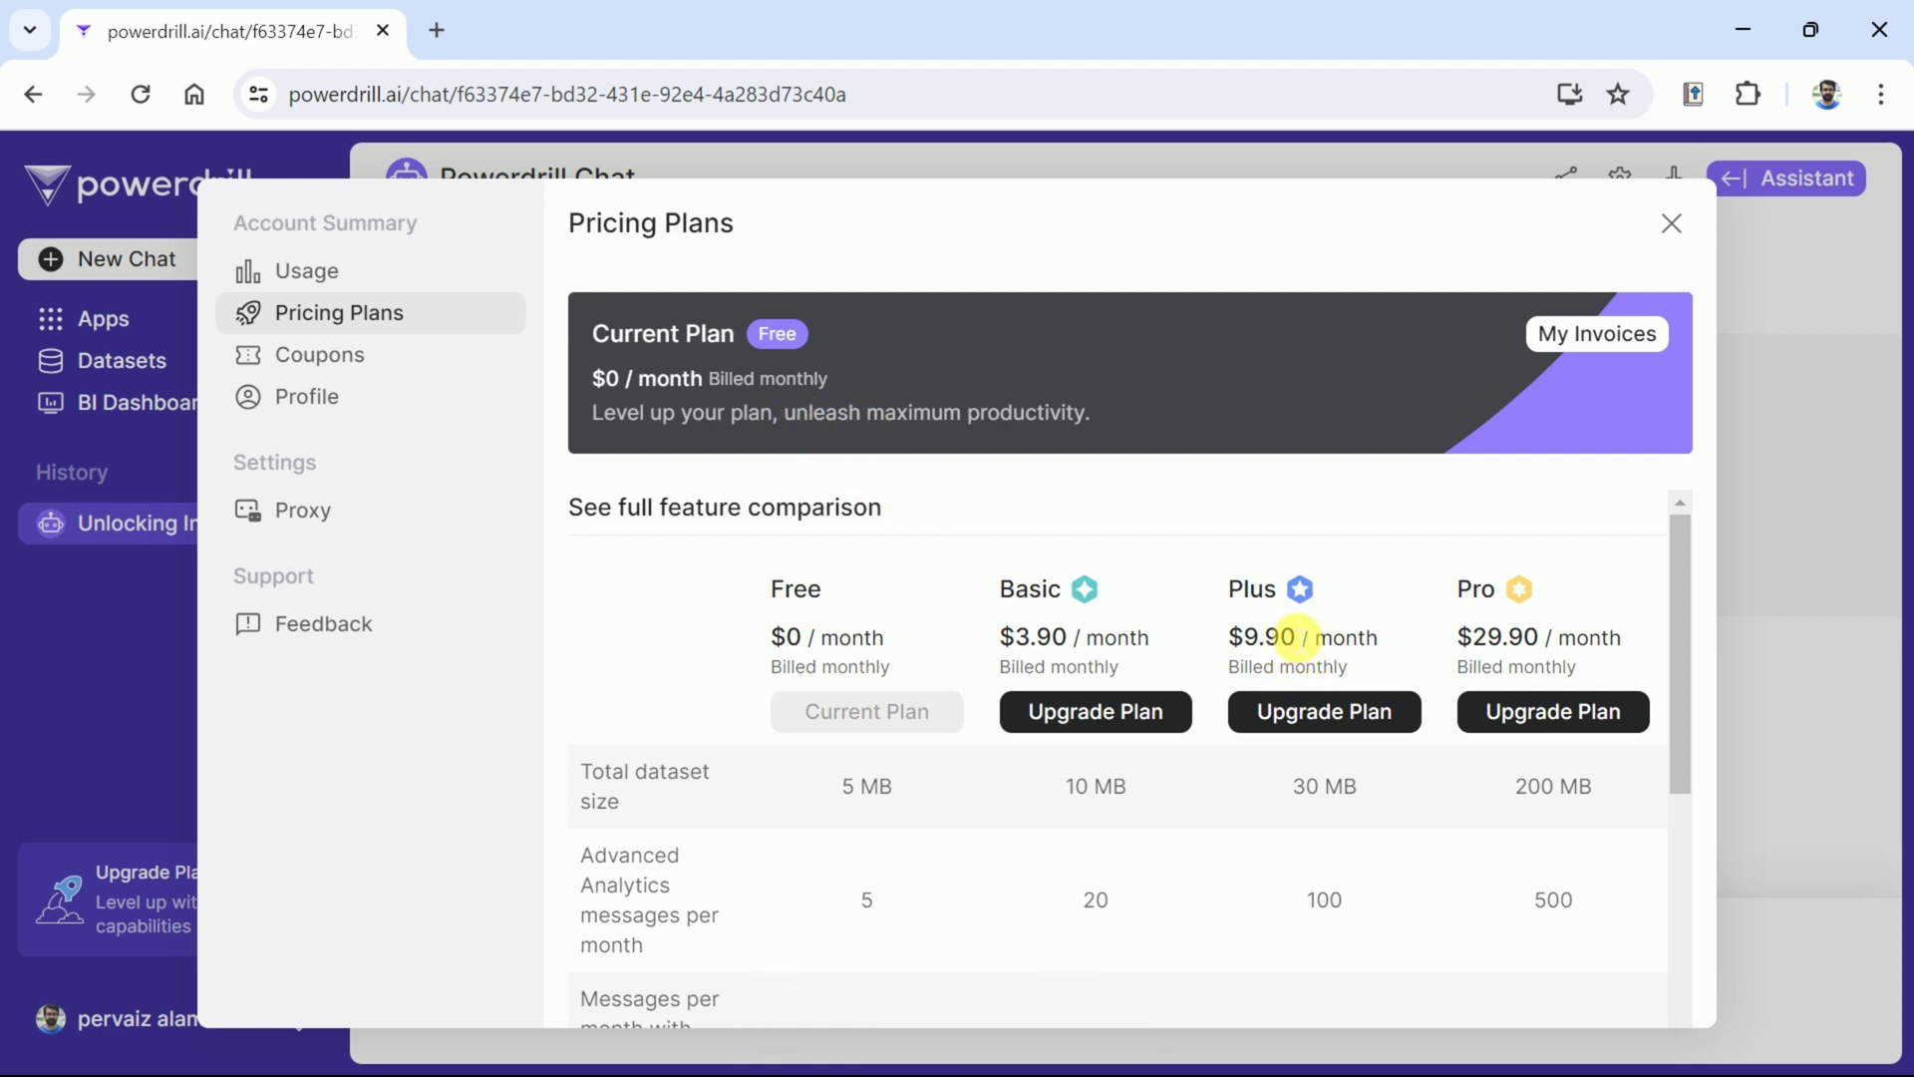
drag(826, 592, 772, 589)
click(947, 603)
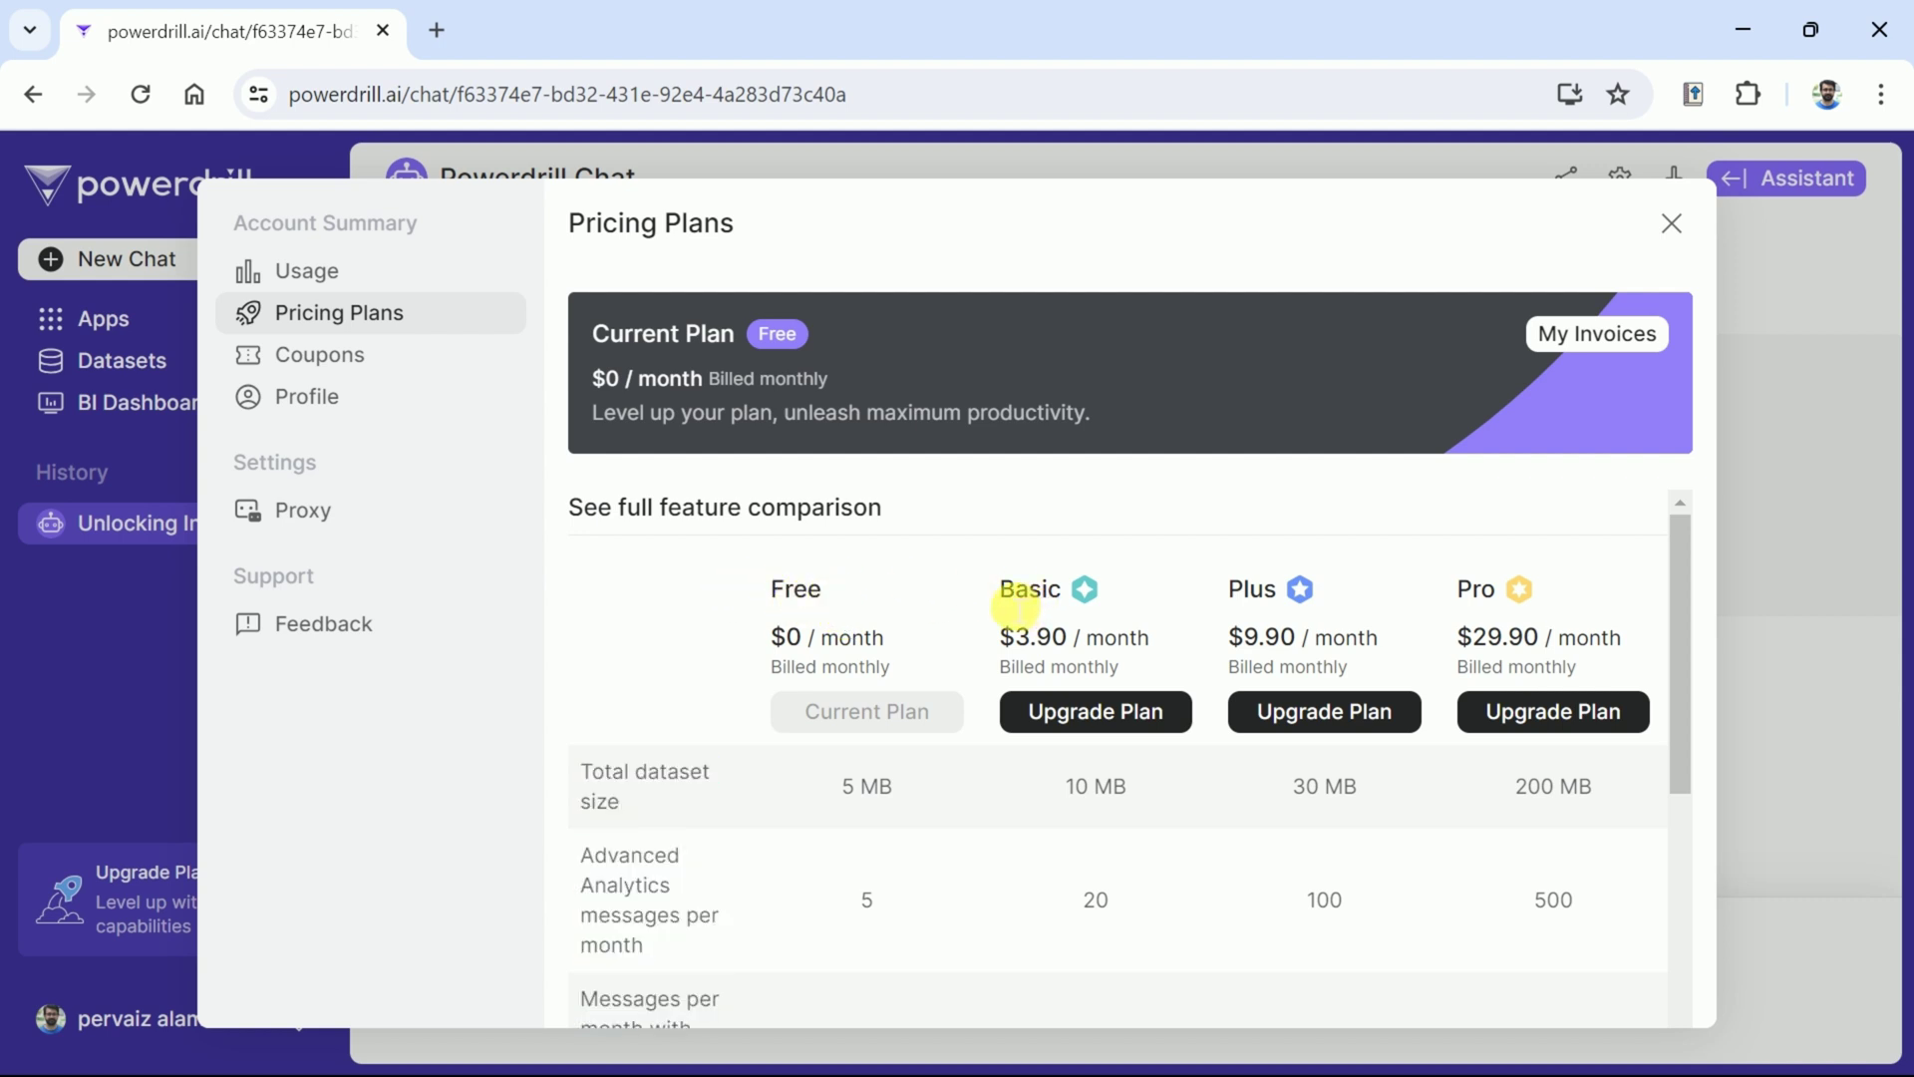
drag(1218, 605, 1262, 600)
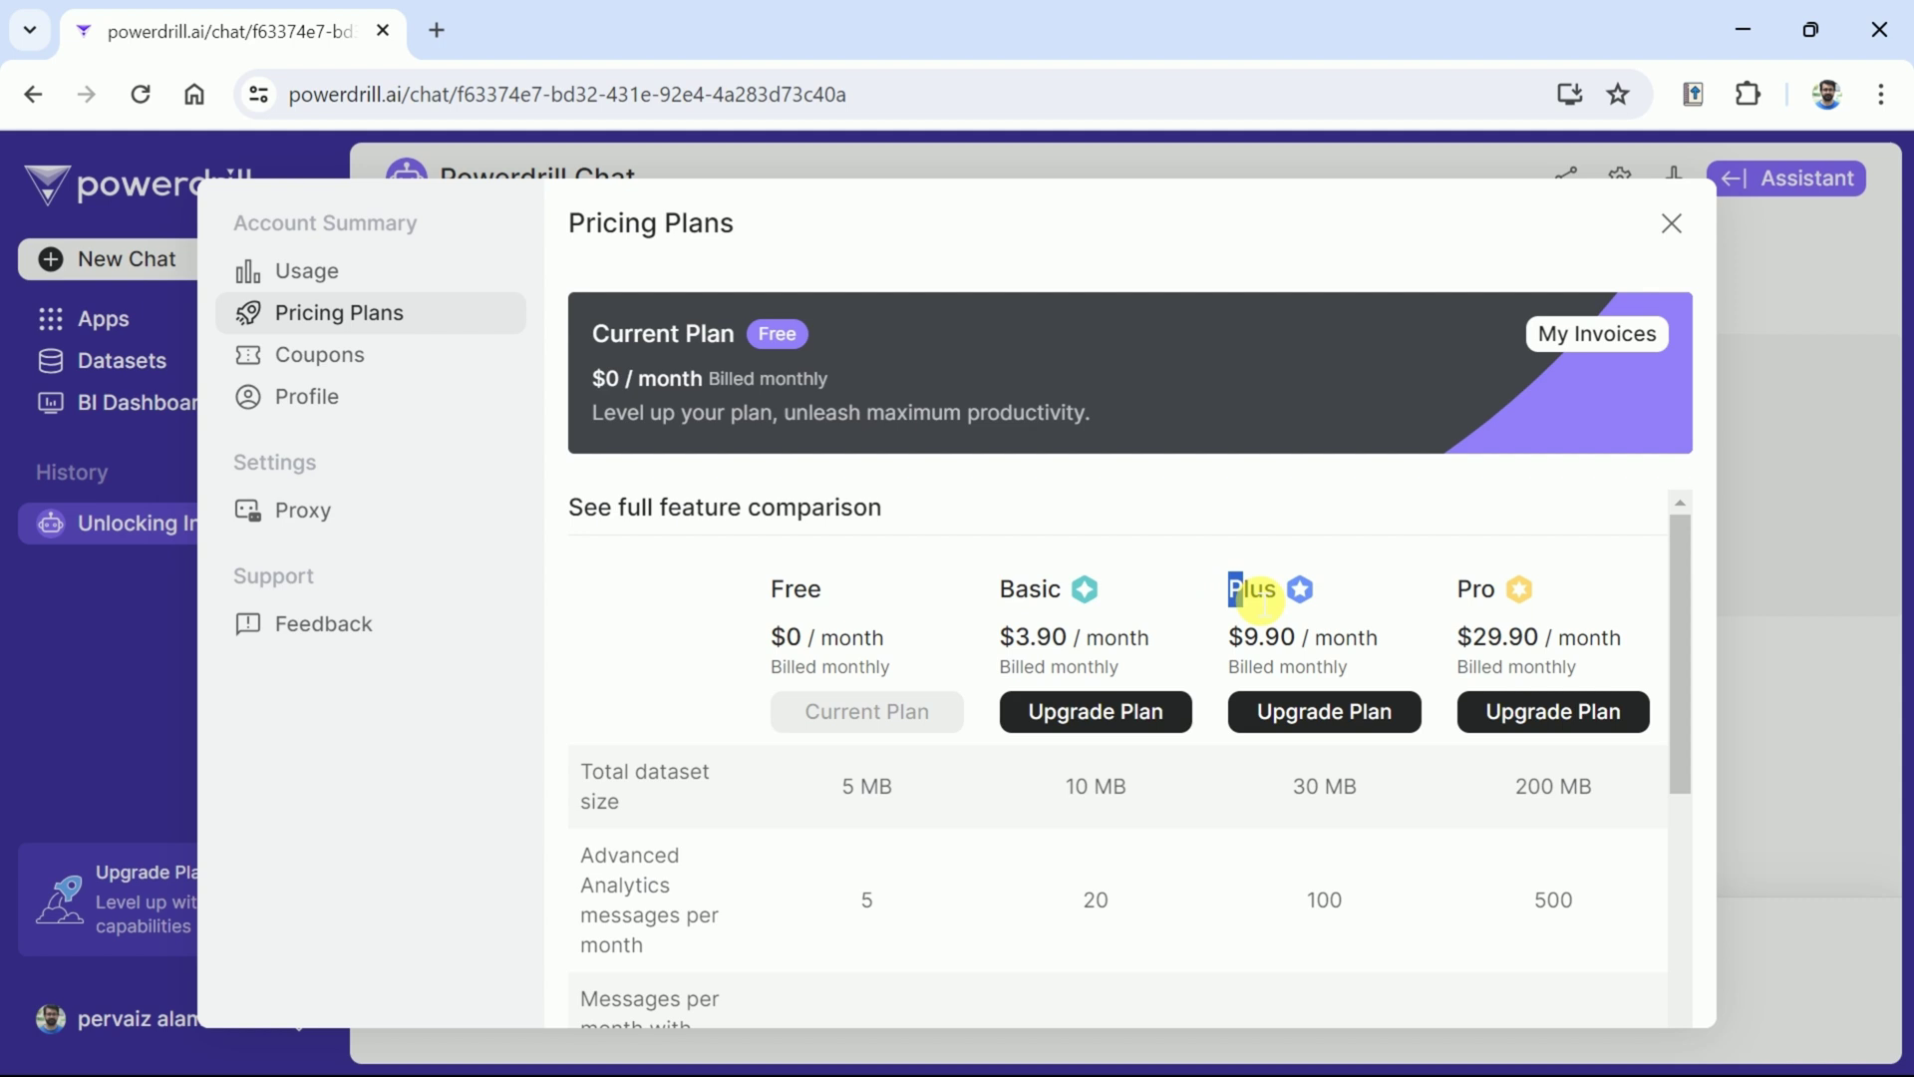